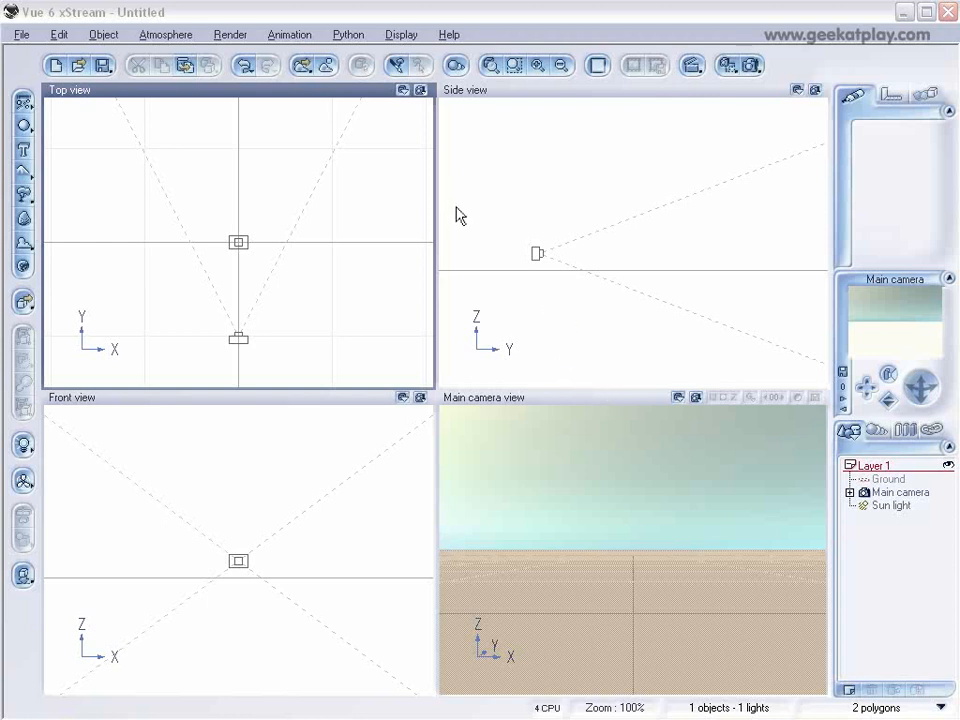
Step: Add a standard terrain and move it back along the Y axis, away from the main camera
{"action": "left_click", "coordinate": [24, 172]}
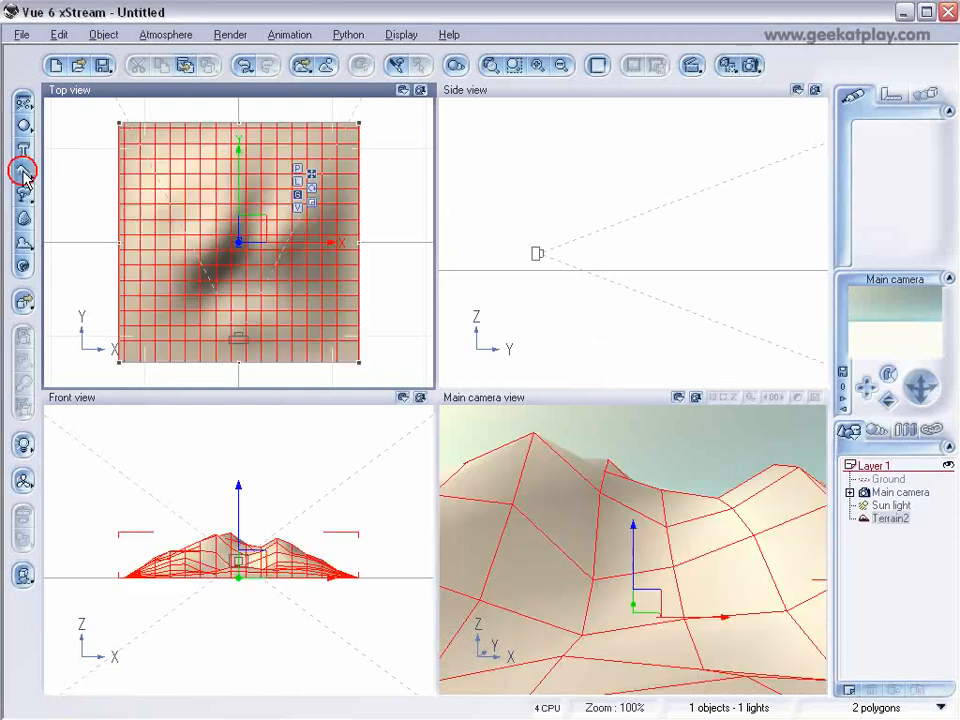
{"action": "left_click_drag", "start_coordinate": [250, 238], "coordinate": [252, 170]}
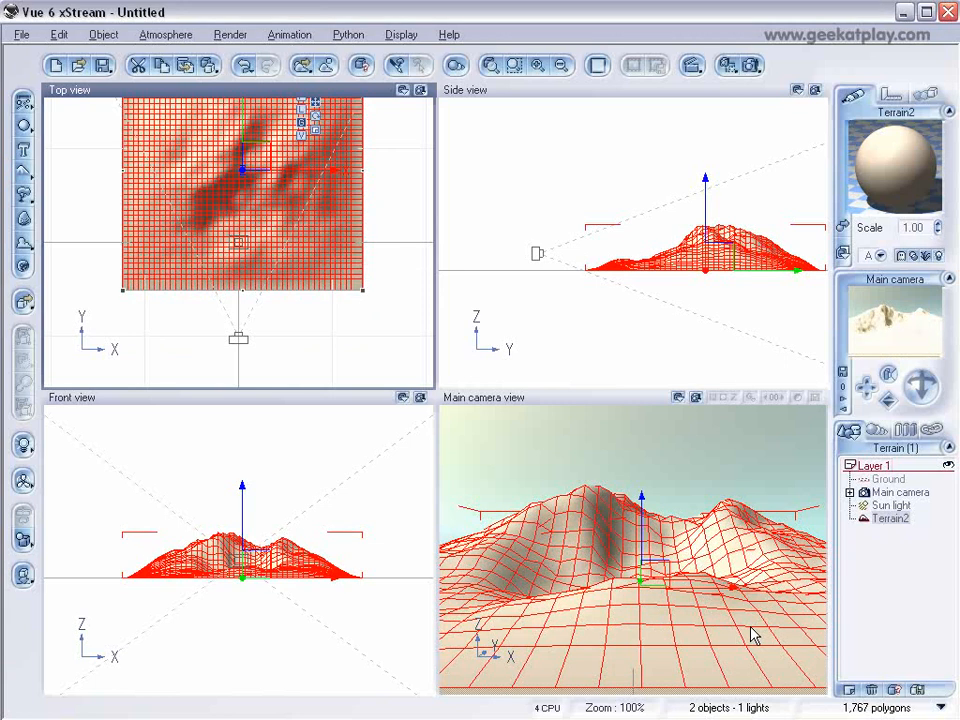
Step: Open the new terrain in the Terrain Editor and bring up its fractal terrain options
{"action": "right_click", "coordinate": [213, 185]}
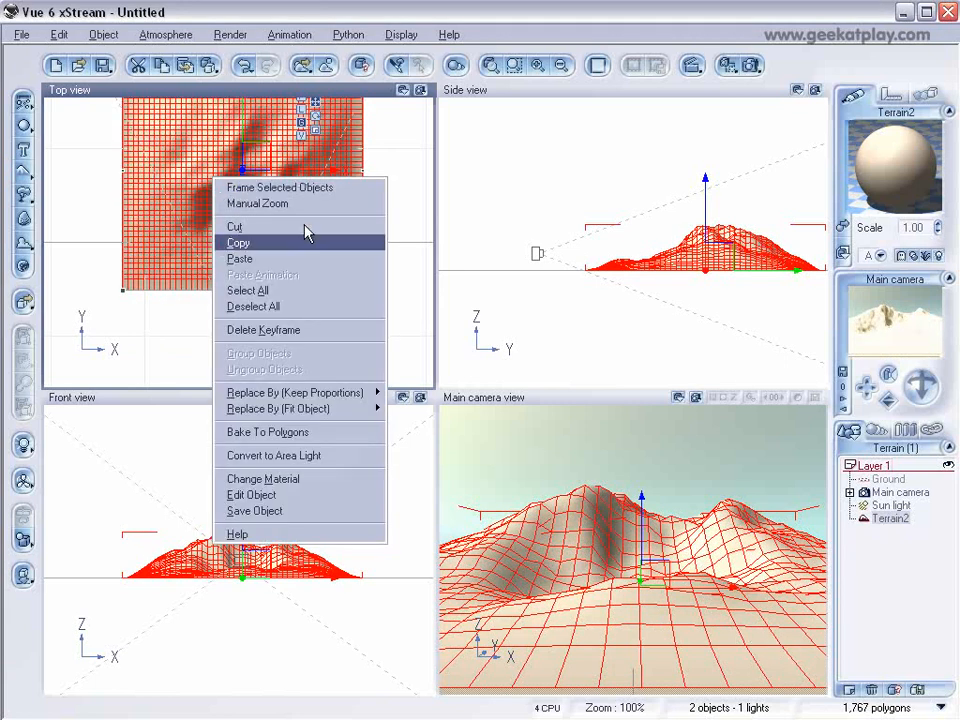
{"action": "left_click", "coordinate": [317, 497]}
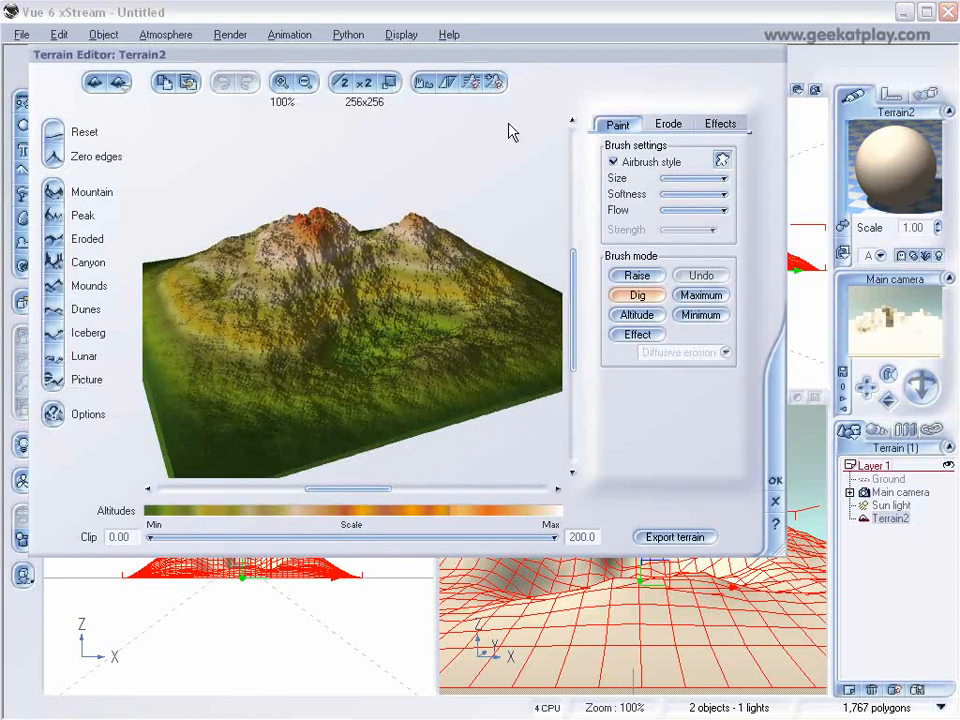
{"action": "left_click", "coordinate": [510, 140]}
{"action": "left_click_drag", "start_coordinate": [510, 140], "coordinate": [525, 135]}
{"action": "left_click_drag", "start_coordinate": [440, 290], "coordinate": [460, 353]}
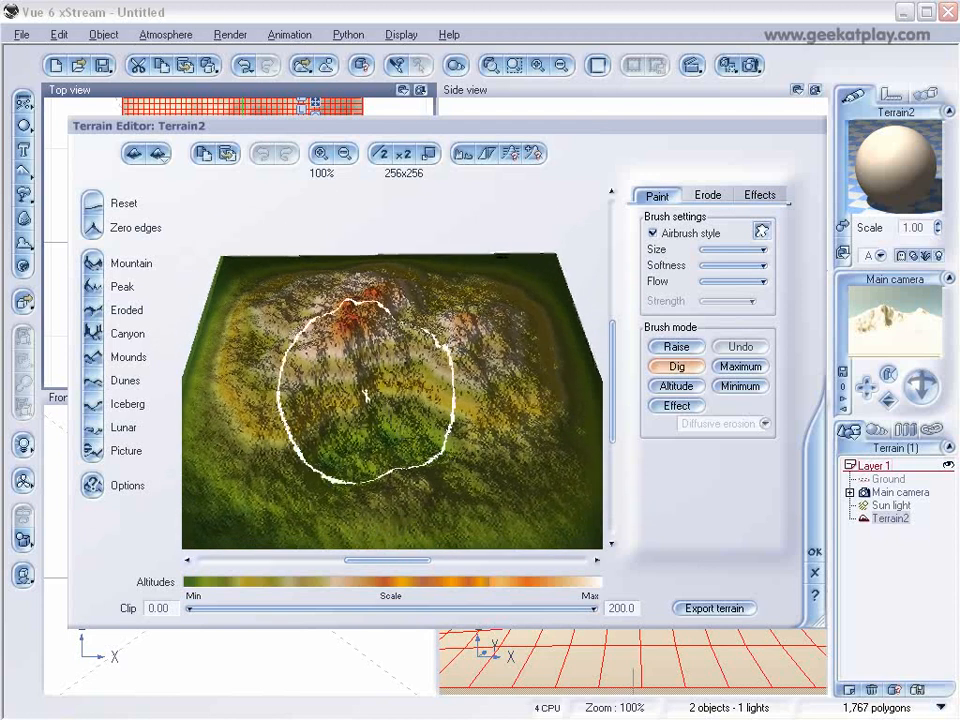
{"action": "left_click", "coordinate": [93, 486]}
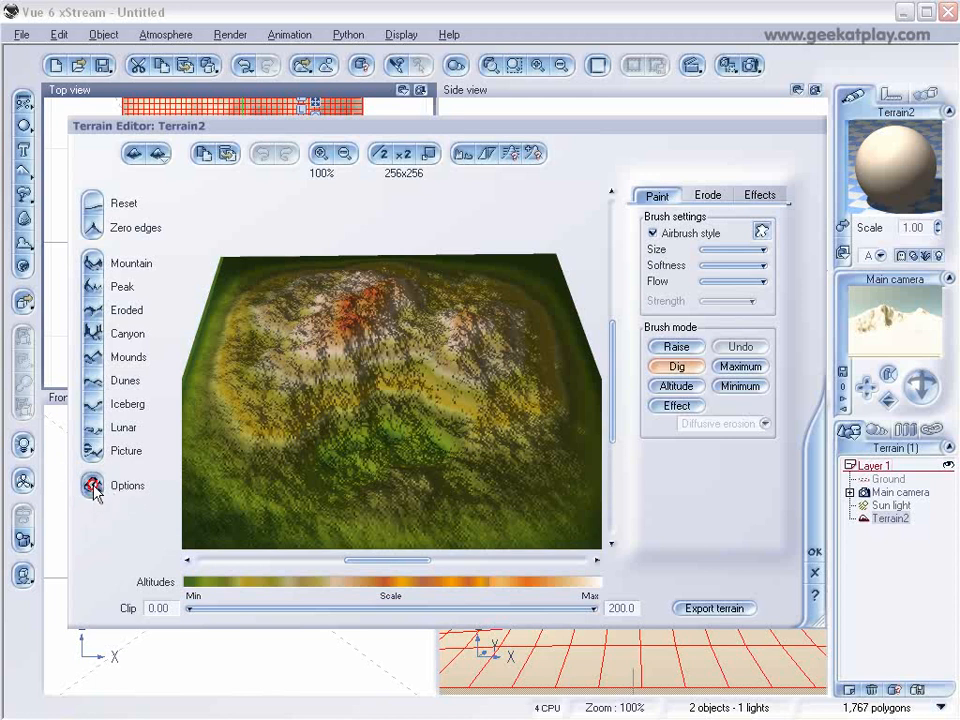
{"action": "left_click_drag", "start_coordinate": [410, 160], "coordinate": [523, 232]}
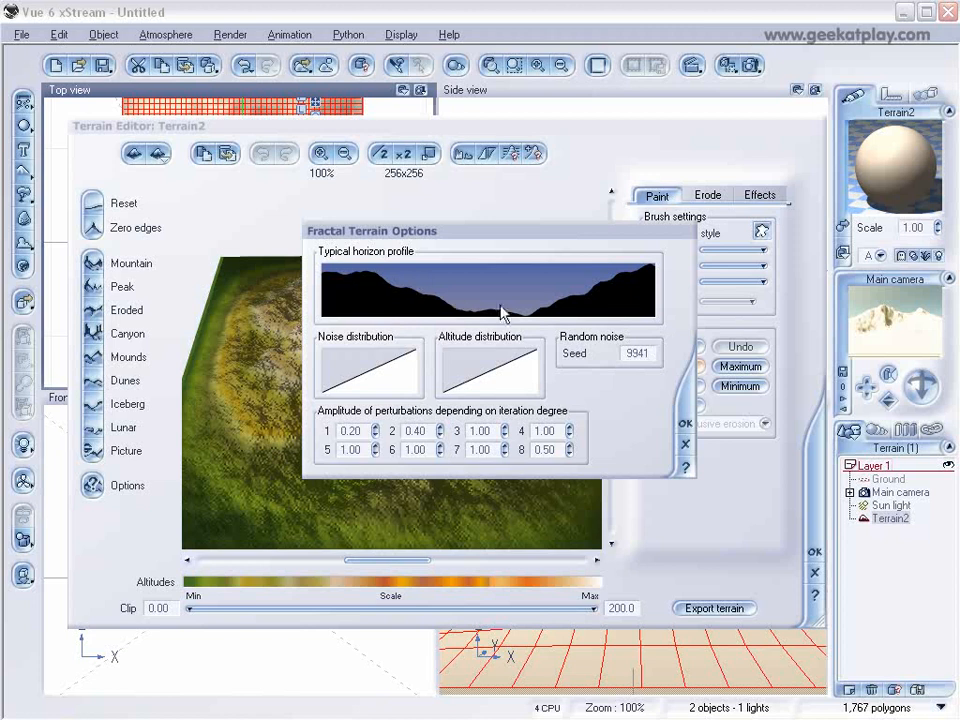
Step: Try a random noise seed of 1111 in the fractal terrain options
{"action": "double_click", "coordinate": [638, 353]}
{"action": "left_click", "coordinate": [655, 353]}
{"action": "key", "text": "BackSpace"}
{"action": "key", "text": "BackSpace"}
{"action": "key", "text": "BackSpace"}
{"action": "key", "text": "BackSpace"}
{"action": "type", "text": "111"}
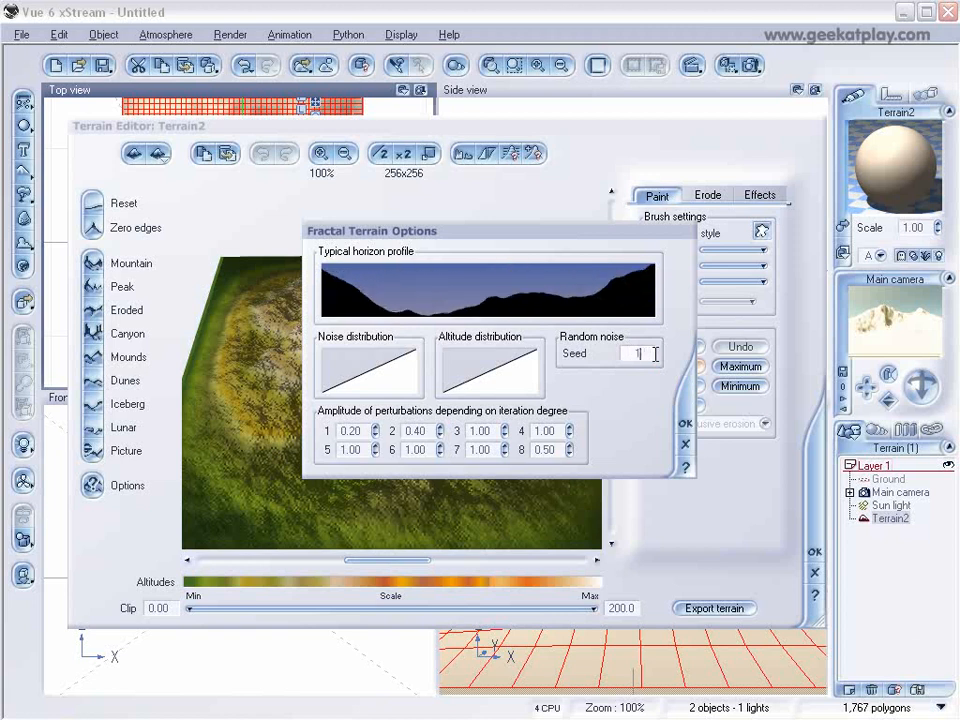
{"action": "type", "text": "1"}
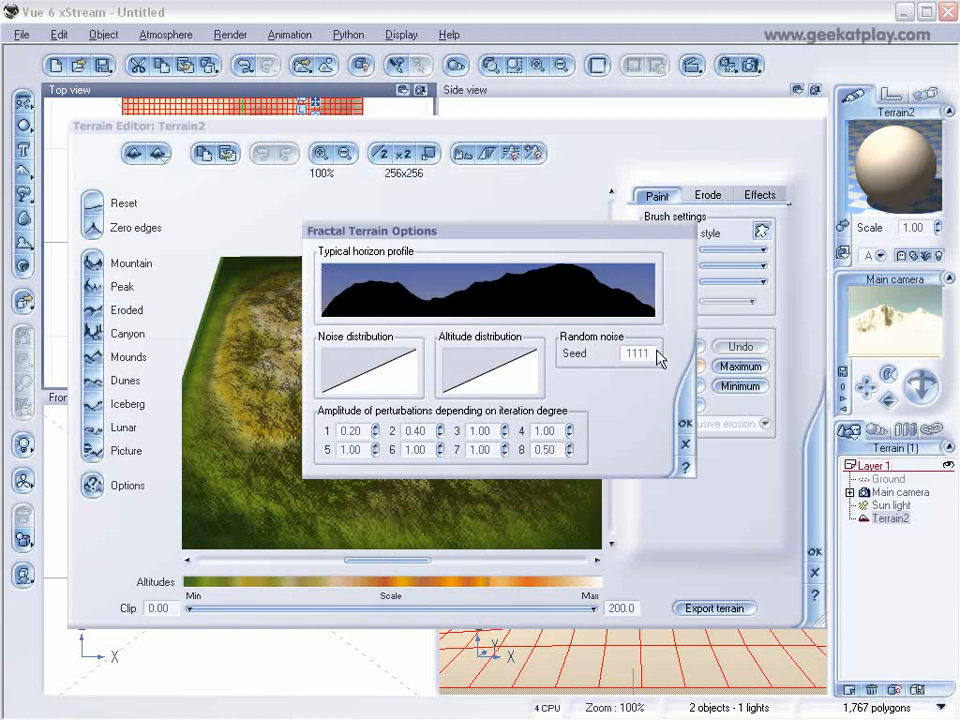
Step: Restore the random noise seed to 9941
{"action": "double_click", "coordinate": [621, 353]}
{"action": "type", "text": "9941"}
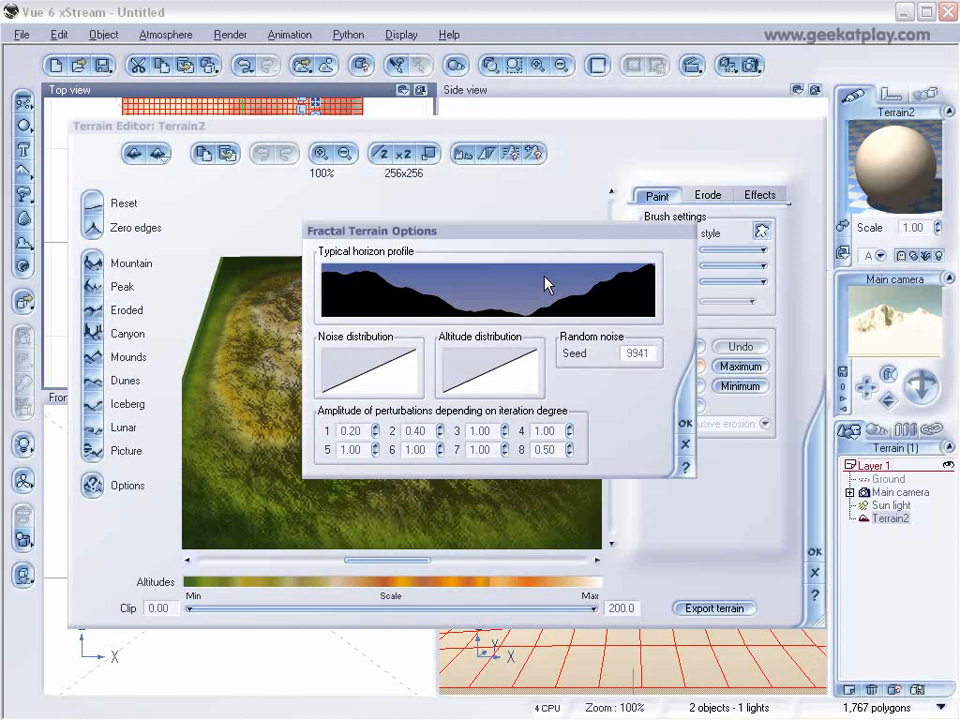
{"action": "double_click", "coordinate": [651, 352]}
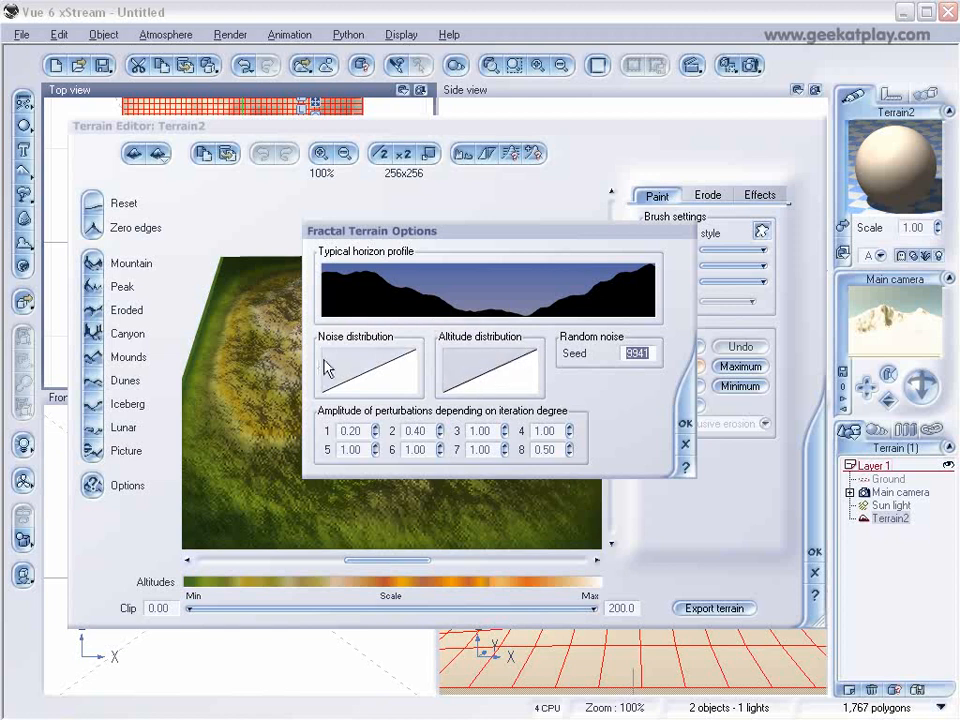
Step: Edit the altitude distribution filter, adding a keypoint placed at about X 0.58, Y 0.15
{"action": "right_click", "coordinate": [475, 372]}
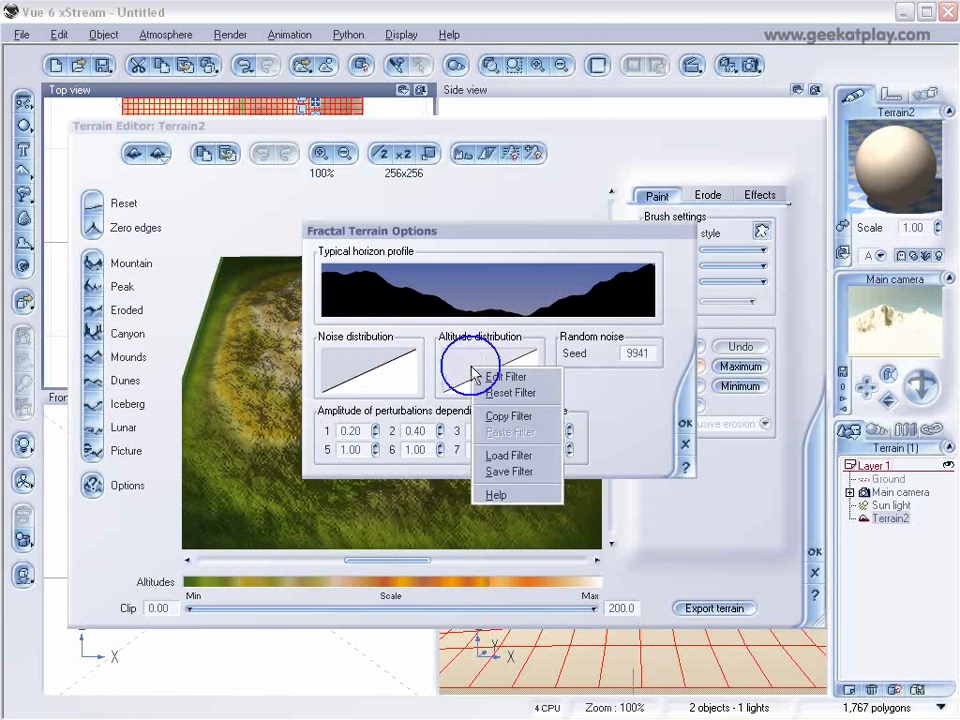
{"action": "left_click", "coordinate": [528, 378]}
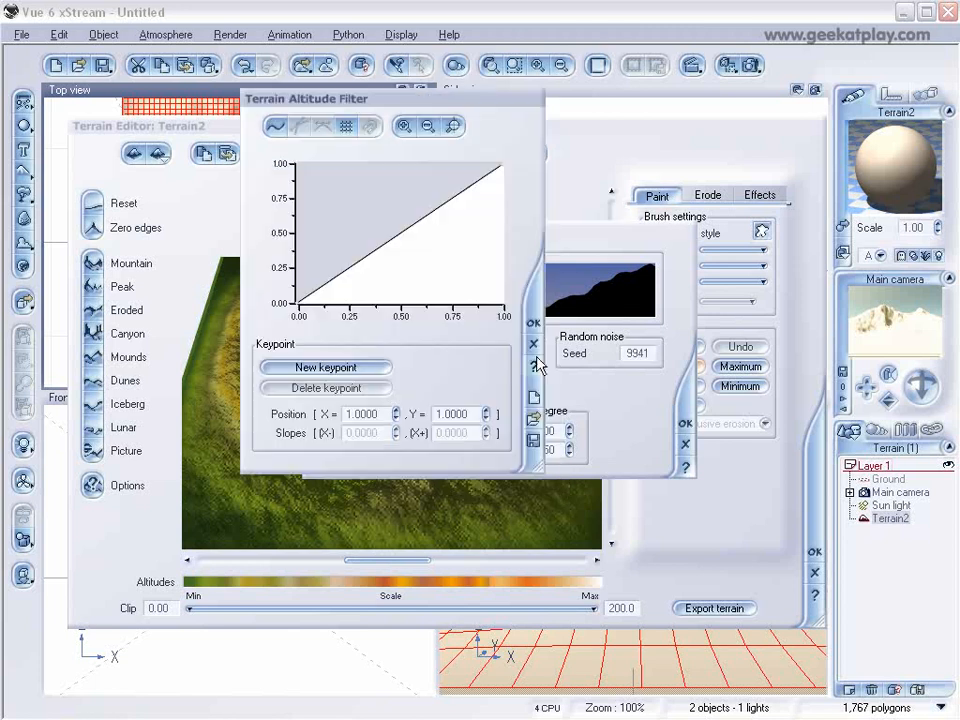
{"action": "left_click_drag", "start_coordinate": [387, 103], "coordinate": [451, 180]}
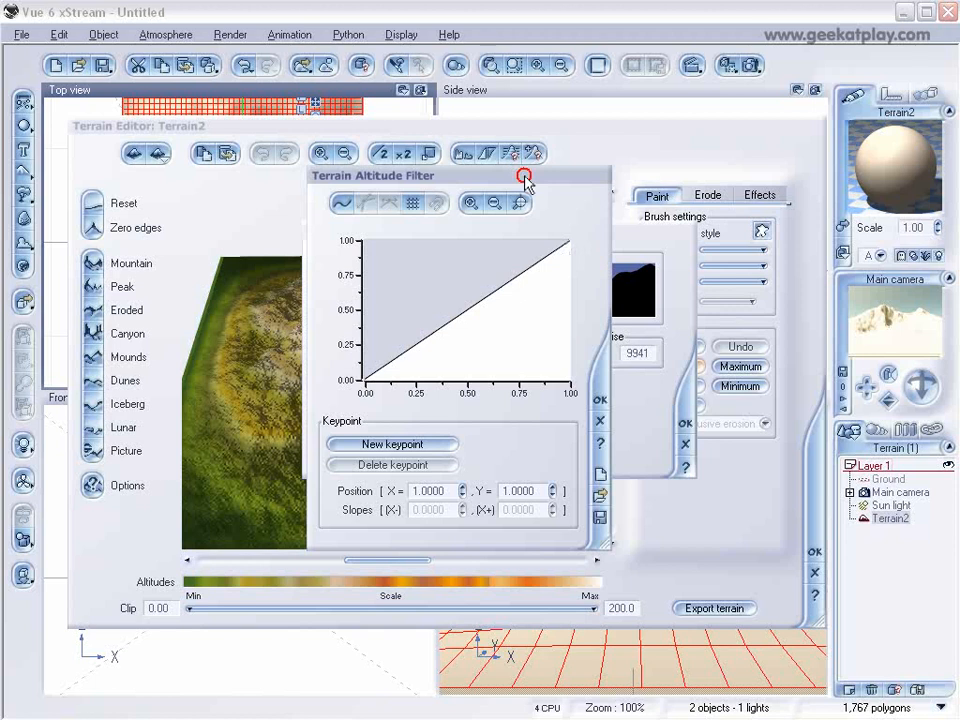
{"action": "left_click_drag", "start_coordinate": [527, 185], "coordinate": [577, 166]}
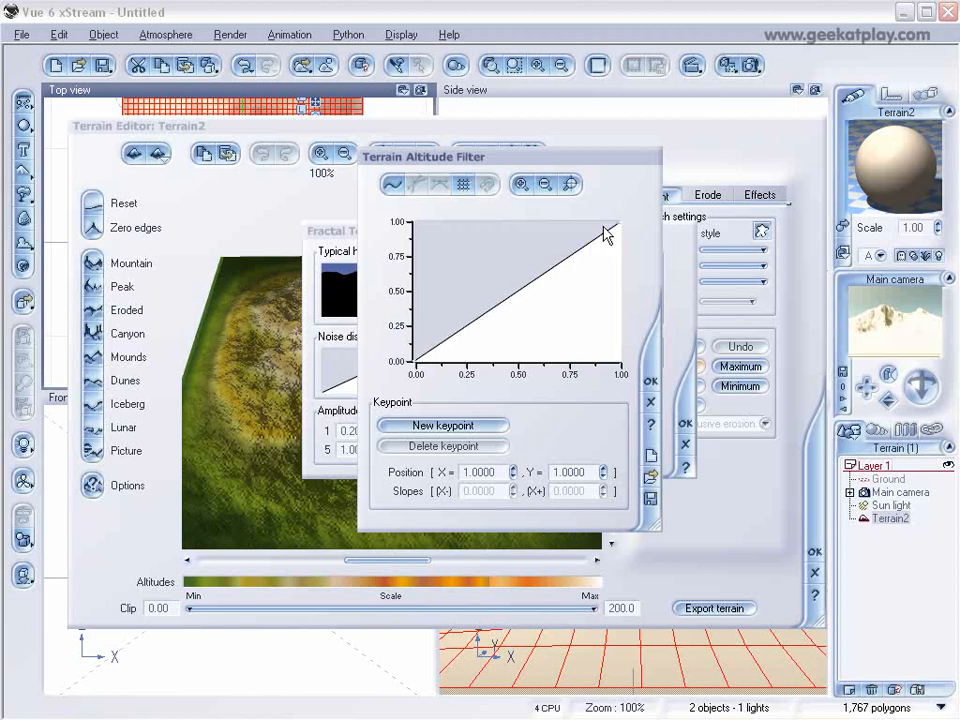
{"action": "left_click", "coordinate": [483, 323]}
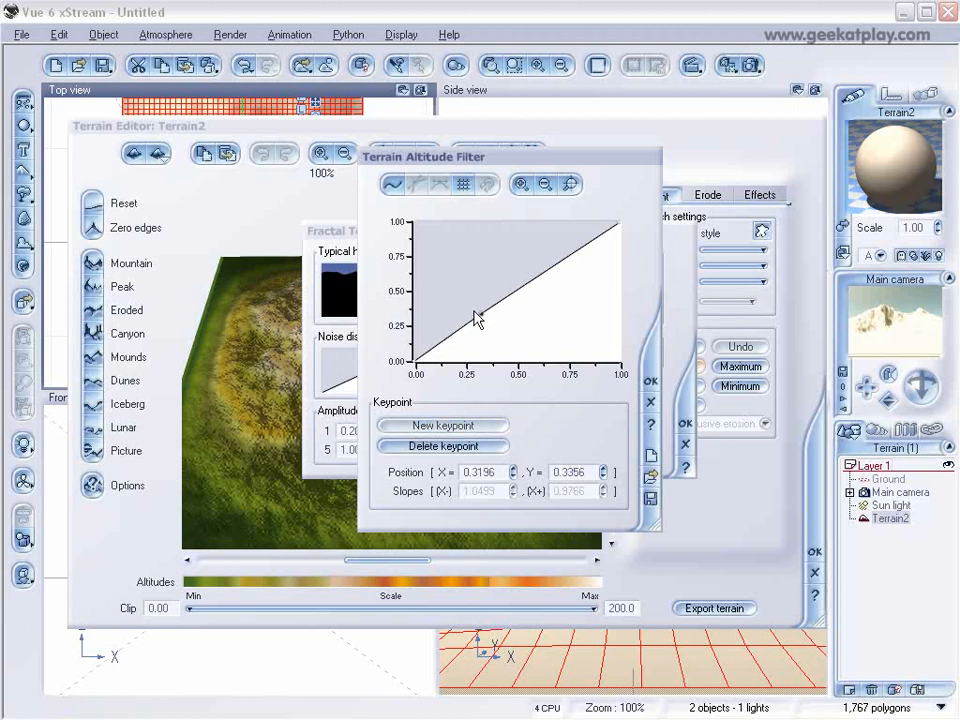
{"action": "left_click_drag", "start_coordinate": [482, 315], "coordinate": [535, 339]}
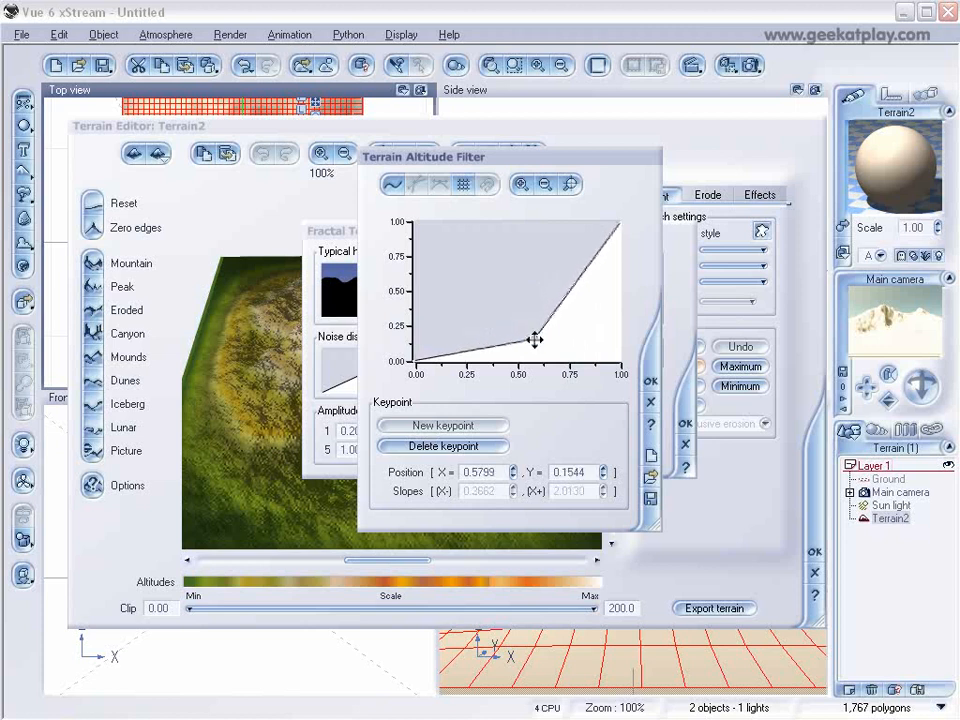
Step: Add a second altitude keypoint directly above the first at about Y 0.74 and regenerate the terrain with steep cliffs
{"action": "left_click", "coordinate": [590, 264]}
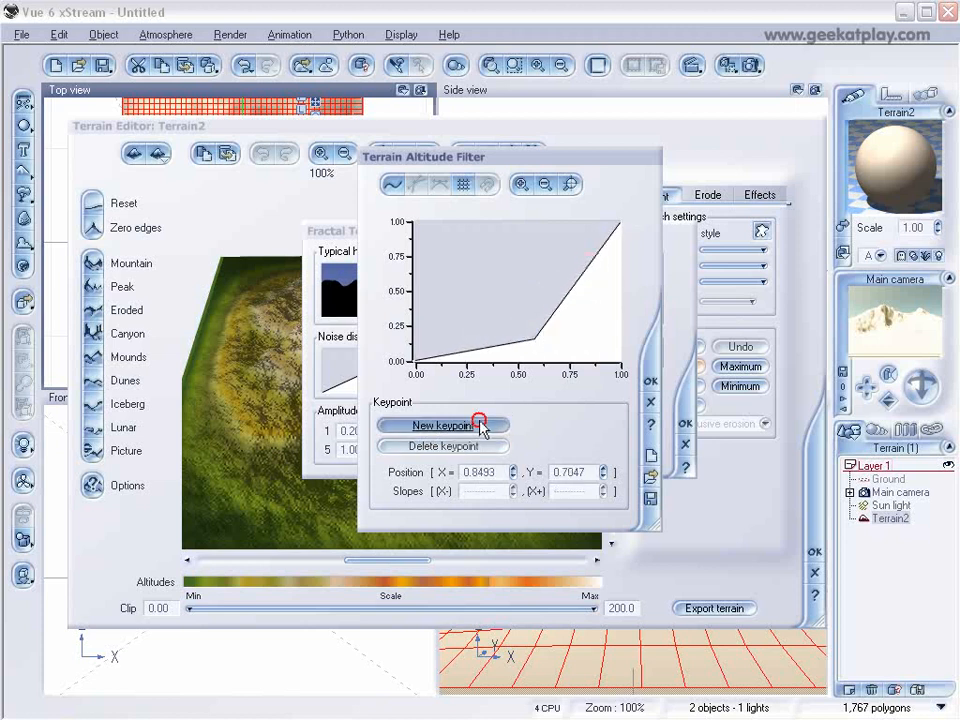
{"action": "left_click_drag", "start_coordinate": [591, 261], "coordinate": [533, 265]}
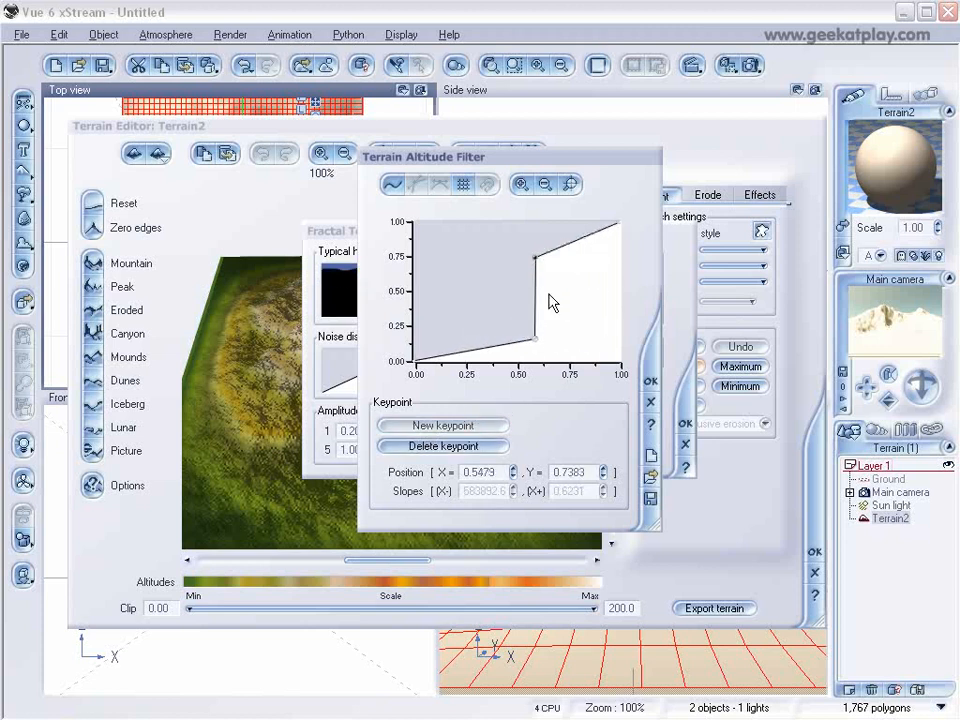
{"action": "left_click", "coordinate": [651, 381]}
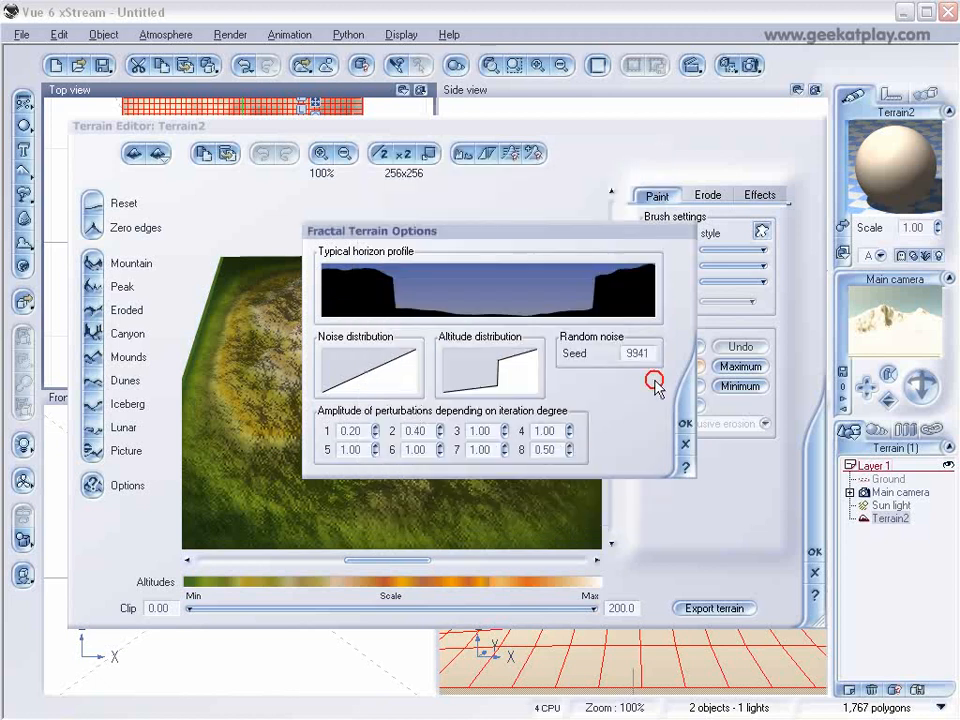
{"action": "left_click", "coordinate": [685, 423]}
{"action": "right_click_drag", "start_coordinate": [509, 407], "coordinate": [478, 412]}
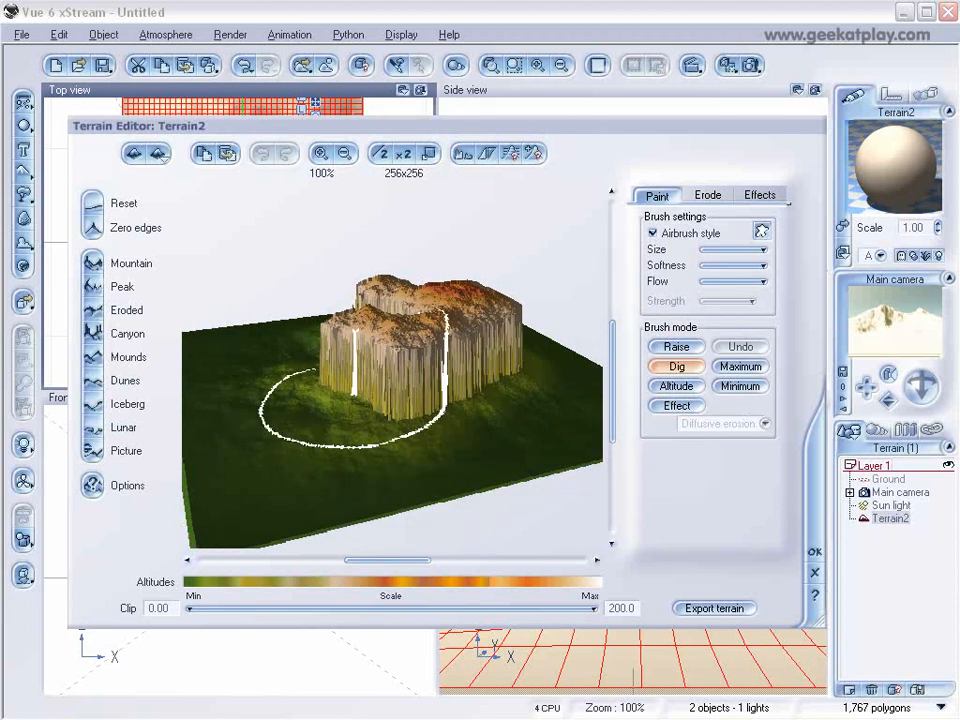
{"action": "mouse_move", "coordinate": [364, 412]}
{"action": "right_mouse_down"}
{"action": "mouse_move", "coordinate": [431, 418]}
{"action": "mouse_move", "coordinate": [396, 437]}
{"action": "mouse_move", "coordinate": [331, 447]}
{"action": "right_mouse_up"}
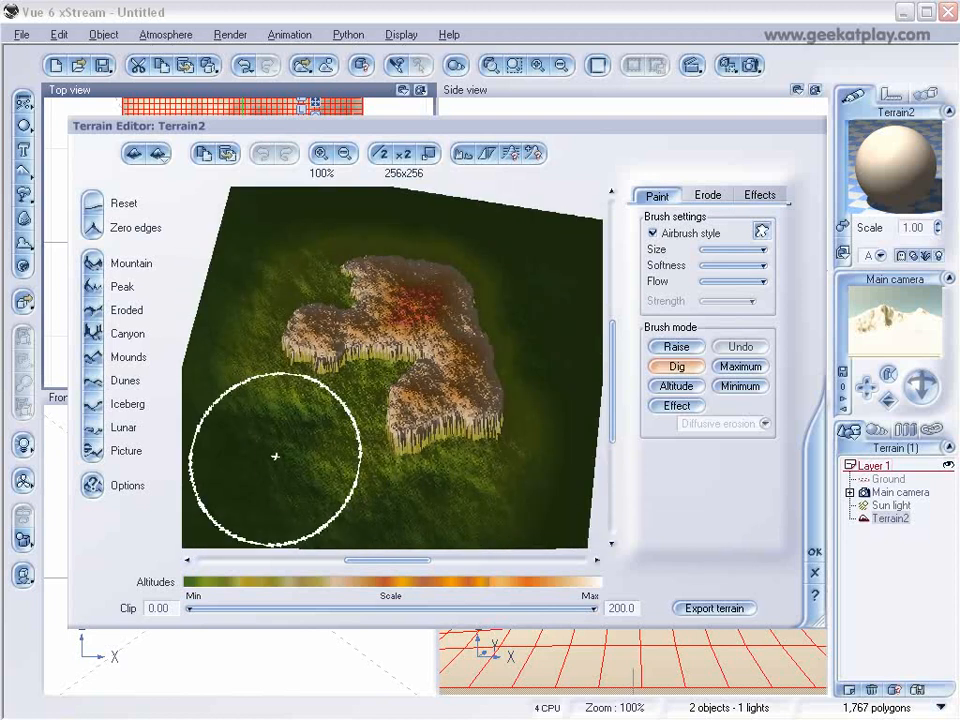
{"action": "mouse_move", "coordinate": [358, 391]}
{"action": "right_mouse_down"}
{"action": "mouse_move", "coordinate": [399, 369]}
{"action": "mouse_move", "coordinate": [392, 332]}
{"action": "mouse_move", "coordinate": [320, 325]}
{"action": "mouse_move", "coordinate": [300, 360]}
{"action": "mouse_move", "coordinate": [392, 377]}
{"action": "mouse_move", "coordinate": [393, 334]}
{"action": "mouse_move", "coordinate": [369, 339]}
{"action": "mouse_move", "coordinate": [369, 388]}
{"action": "mouse_move", "coordinate": [377, 362]}
{"action": "mouse_move", "coordinate": [429, 328]}
{"action": "mouse_move", "coordinate": [377, 336]}
{"action": "mouse_move", "coordinate": [364, 392]}
{"action": "mouse_move", "coordinate": [369, 356]}
{"action": "right_mouse_up"}
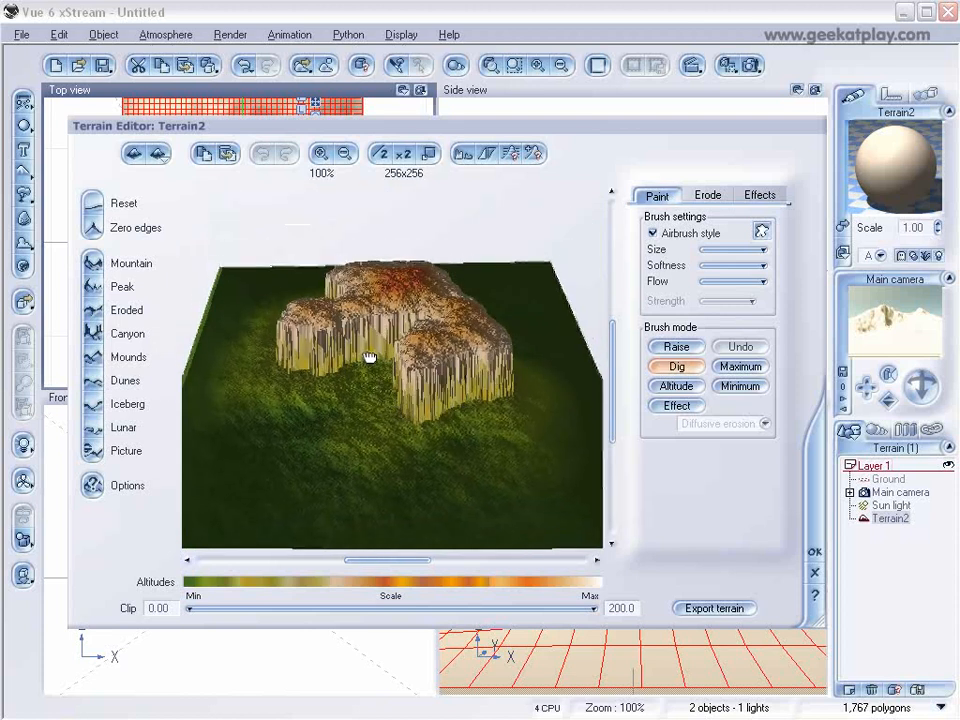
Step: Reopen the altitude distribution filter, move the lower keypoint to about X 0.48, Y 0.15 and drop the upper one to about Y 0.43
{"action": "left_click", "coordinate": [92, 485]}
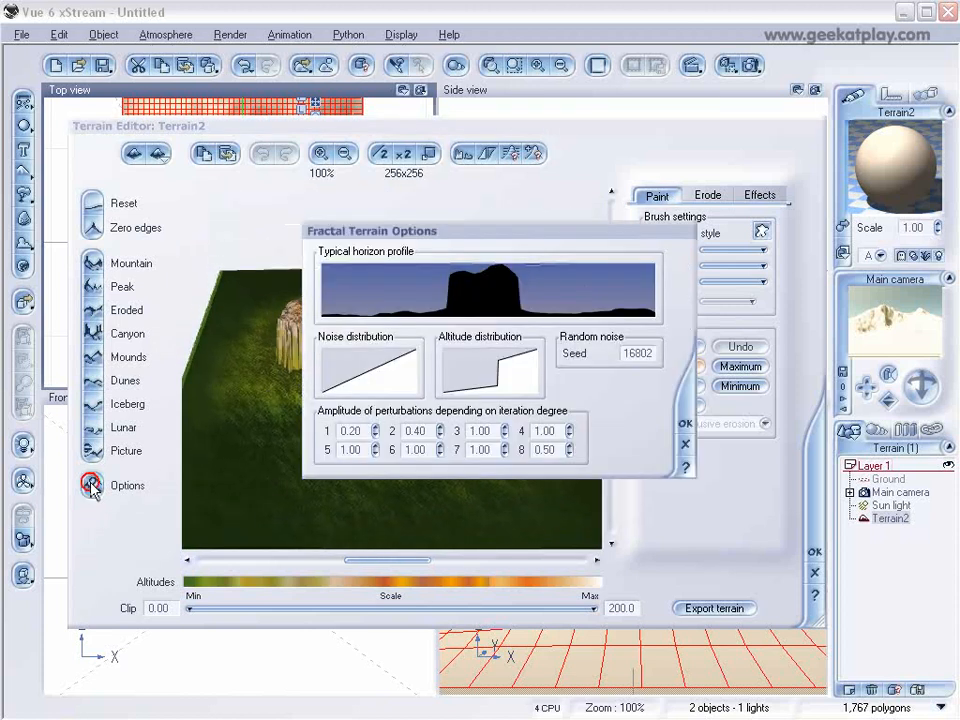
{"action": "right_click", "coordinate": [502, 370]}
{"action": "left_click", "coordinate": [525, 376]}
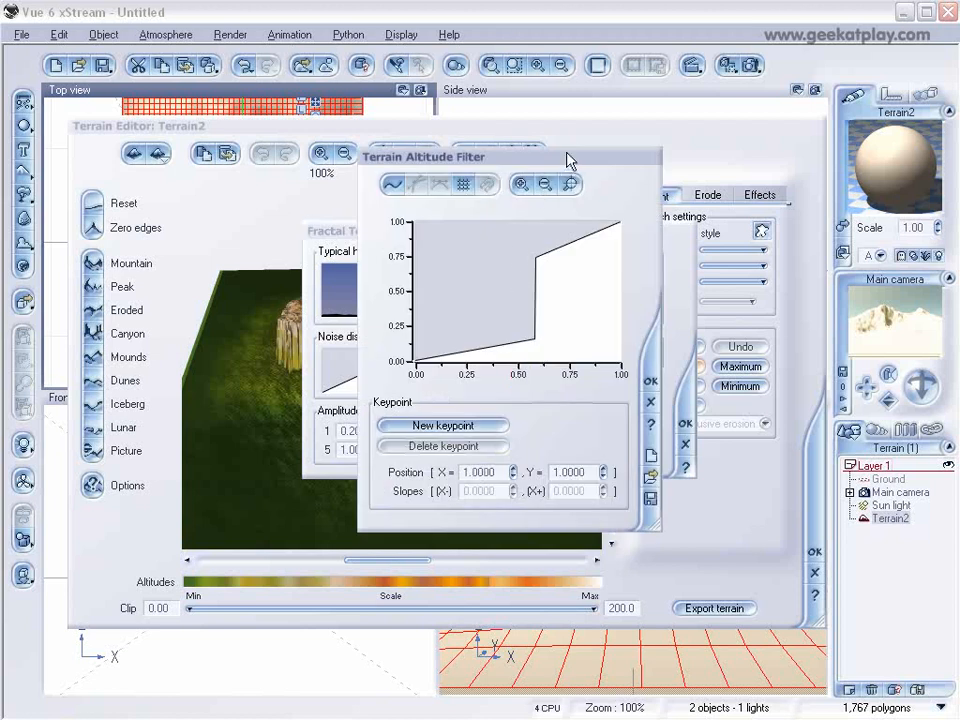
{"action": "left_click_drag", "start_coordinate": [570, 161], "coordinate": [527, 189]}
{"action": "left_click_drag", "start_coordinate": [492, 366], "coordinate": [472, 368]}
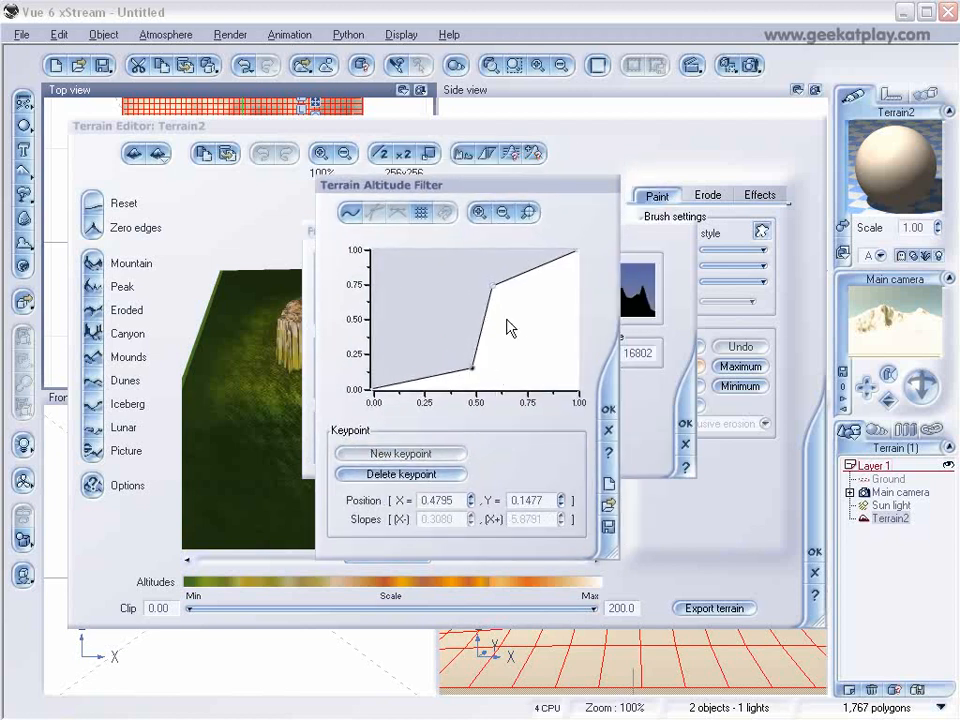
{"action": "left_click_drag", "start_coordinate": [494, 286], "coordinate": [492, 329]}
Step: Add altitude keypoints at about X 0.71, Y 0.43 and X 0.88, Y 0.68, lower the end keypoint to about Y 0.73, and regenerate the terrain
{"action": "left_click", "coordinate": [514, 311]}
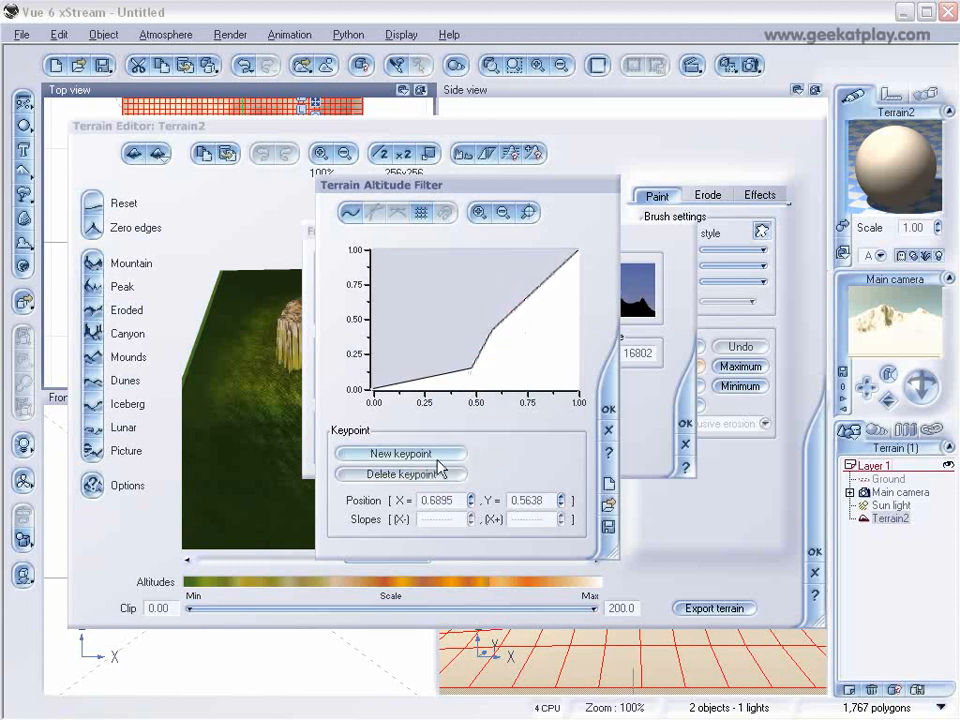
{"action": "left_click_drag", "start_coordinate": [519, 313], "coordinate": [519, 329]}
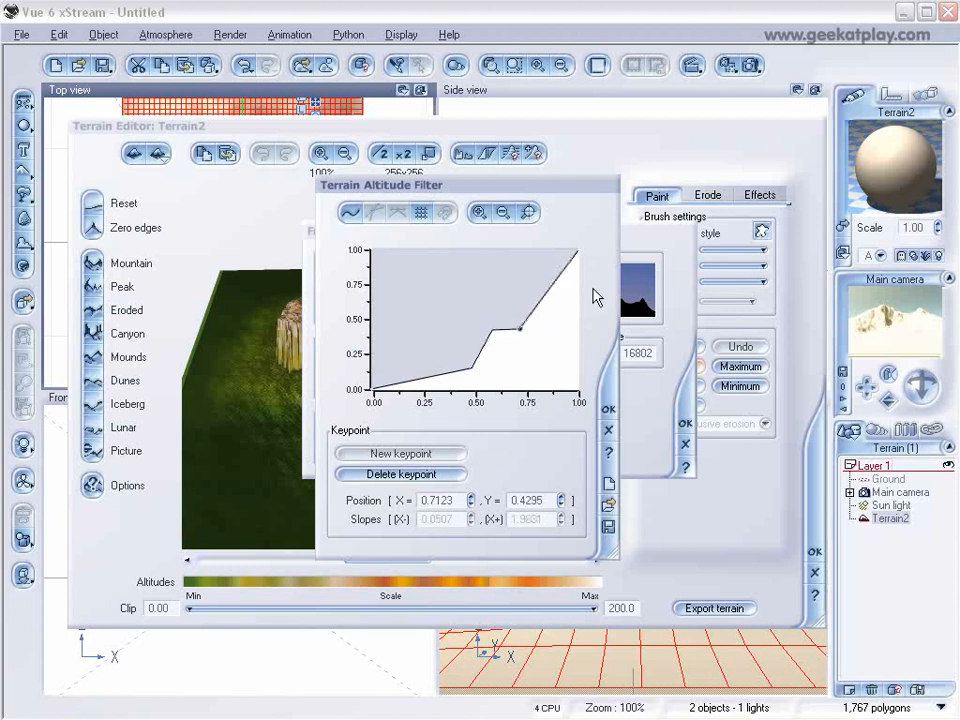
{"action": "left_click", "coordinate": [366, 453]}
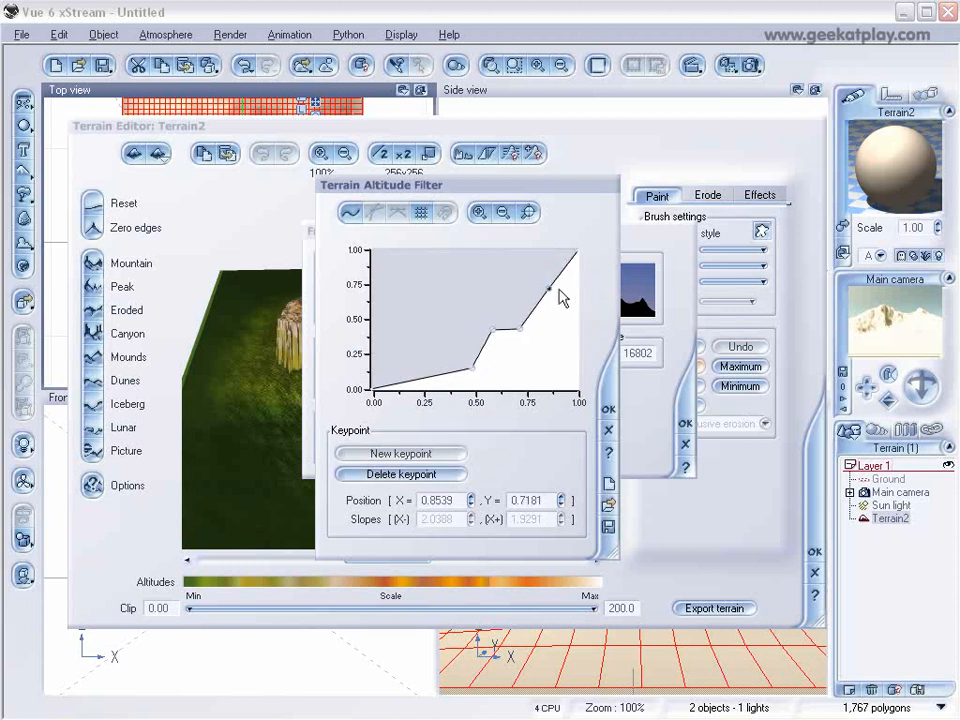
{"action": "left_click_drag", "start_coordinate": [551, 287], "coordinate": [578, 287]}
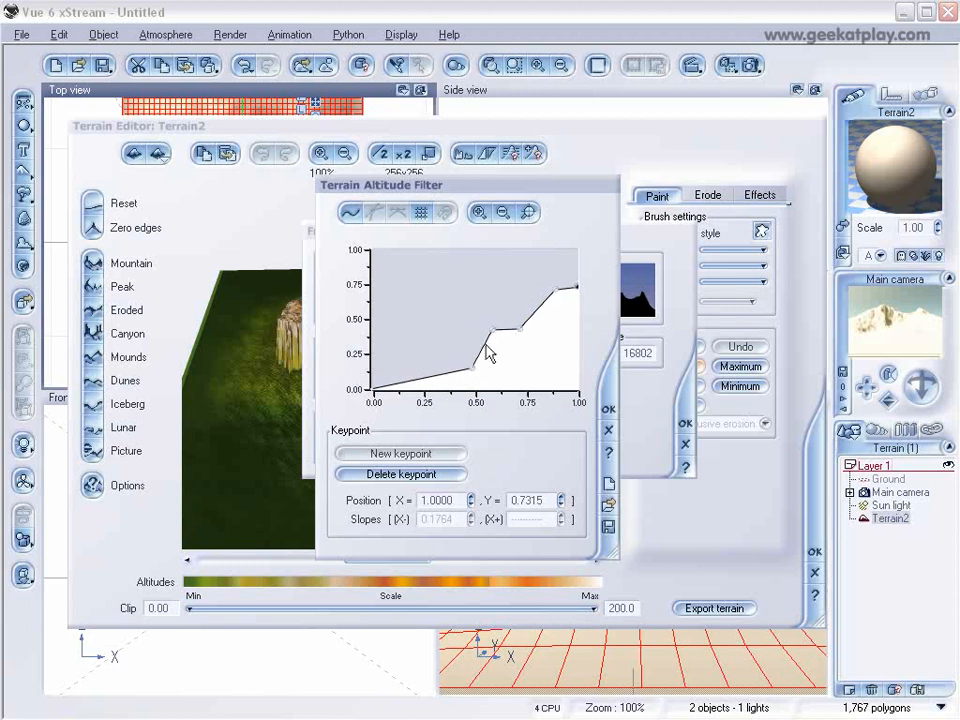
{"action": "left_click_drag", "start_coordinate": [558, 288], "coordinate": [552, 295]}
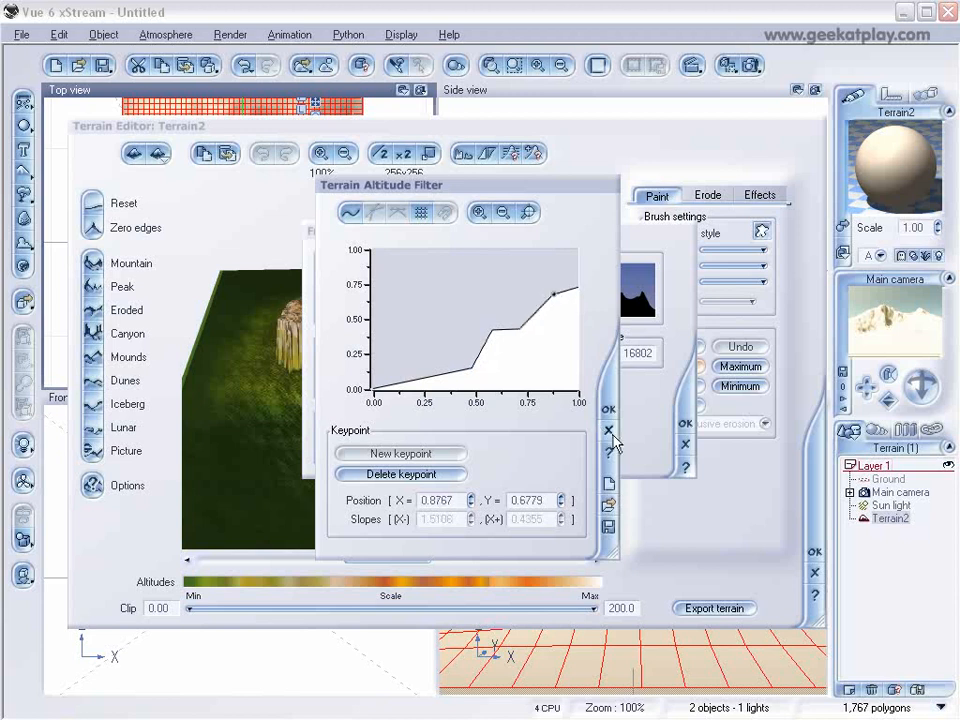
{"action": "left_click", "coordinate": [608, 409]}
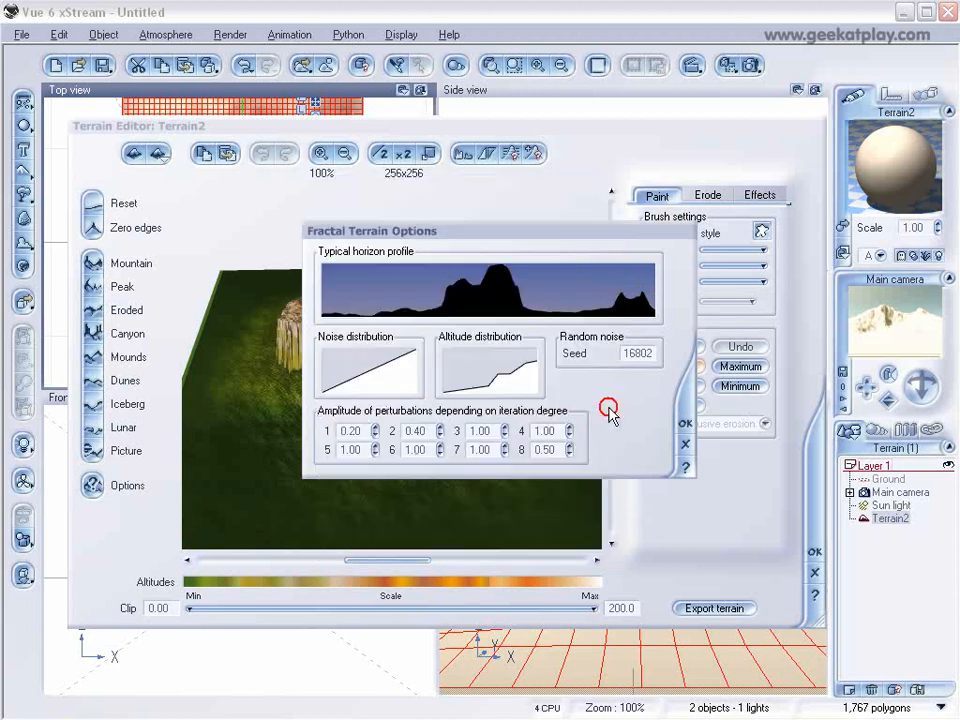
{"action": "left_click", "coordinate": [686, 423]}
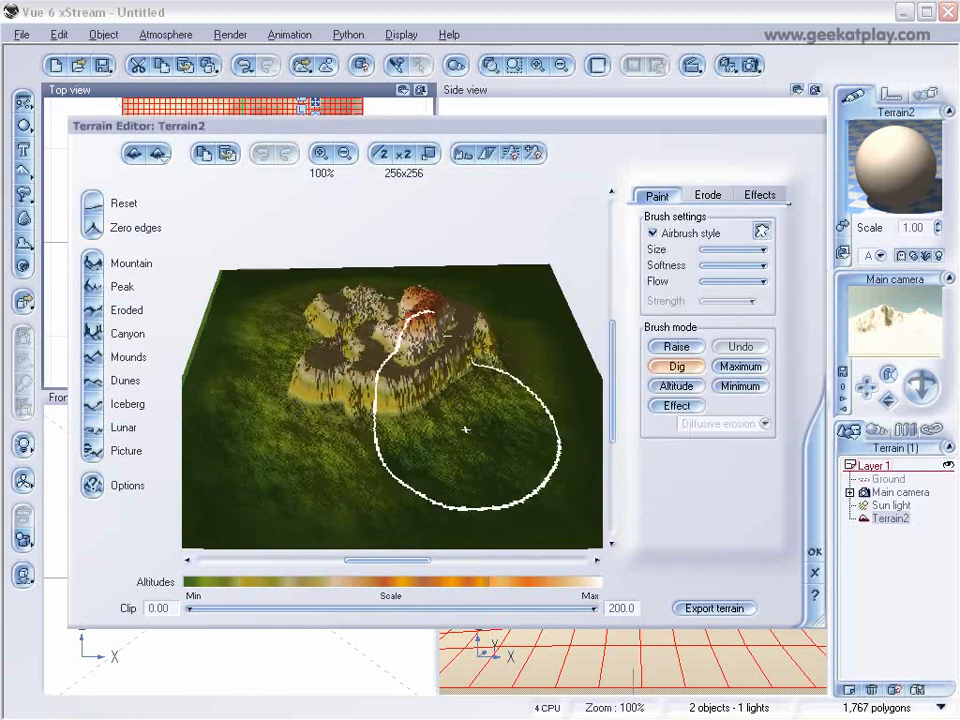
{"action": "mouse_move", "coordinate": [388, 406]}
{"action": "right_mouse_down"}
{"action": "mouse_move", "coordinate": [354, 411]}
{"action": "mouse_move", "coordinate": [339, 439]}
{"action": "mouse_move", "coordinate": [399, 459]}
{"action": "mouse_move", "coordinate": [467, 454]}
{"action": "mouse_move", "coordinate": [504, 429]}
{"action": "mouse_move", "coordinate": [514, 401]}
{"action": "mouse_move", "coordinate": [474, 399]}
{"action": "mouse_move", "coordinate": [525, 401]}
{"action": "mouse_move", "coordinate": [527, 428]}
{"action": "mouse_move", "coordinate": [531, 358]}
{"action": "mouse_move", "coordinate": [546, 414]}
{"action": "mouse_move", "coordinate": [512, 435]}
{"action": "mouse_move", "coordinate": [468, 433]}
{"action": "mouse_move", "coordinate": [484, 454]}
{"action": "right_mouse_up"}
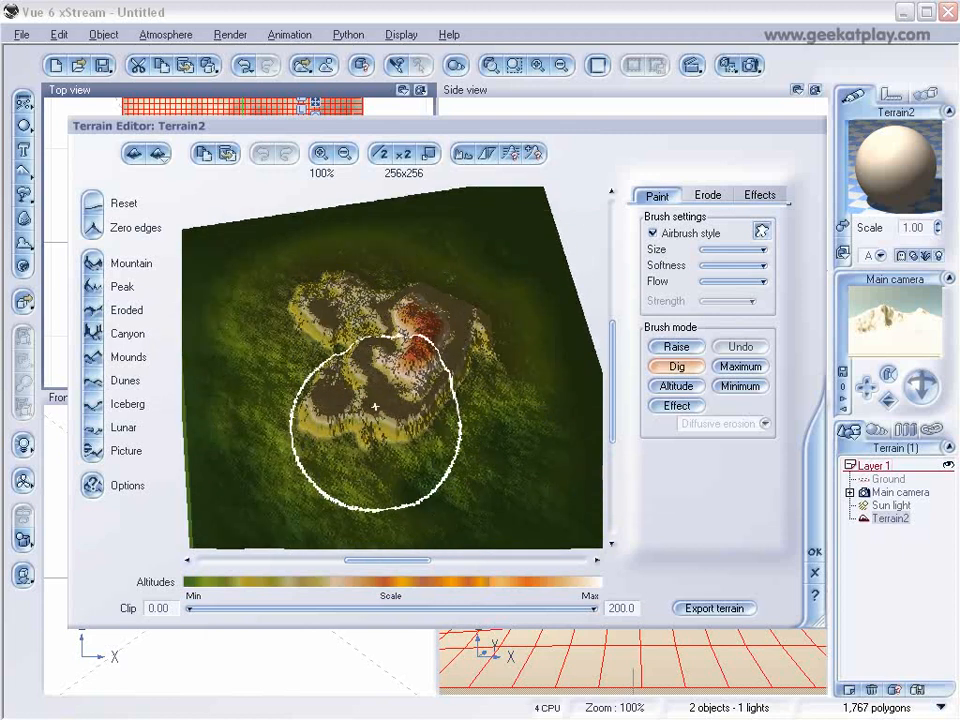
{"action": "mouse_move", "coordinate": [374, 352]}
{"action": "left_mouse_down"}
{"action": "mouse_move", "coordinate": [369, 392]}
{"action": "mouse_move", "coordinate": [326, 410]}
{"action": "mouse_move", "coordinate": [455, 433]}
{"action": "left_mouse_up"}
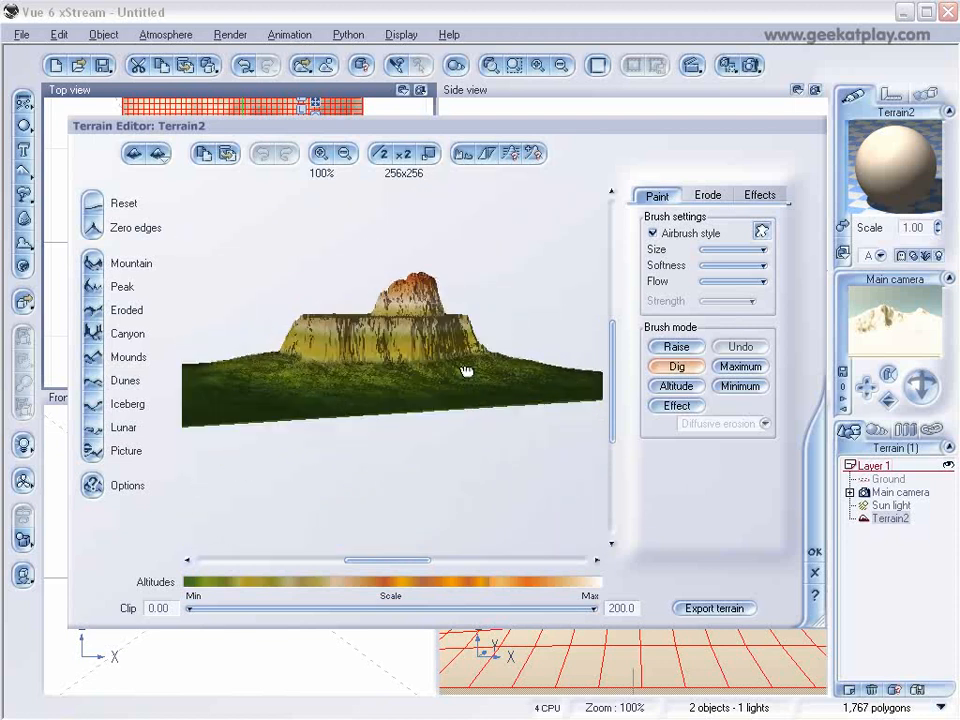
Step: Accept the terrain edits, adjust the view of the terrain and open its material in the Advanced Material Editor
{"action": "left_click", "coordinate": [812, 548]}
{"action": "right_click_drag", "start_coordinate": [338, 250], "coordinate": [338, 290]}
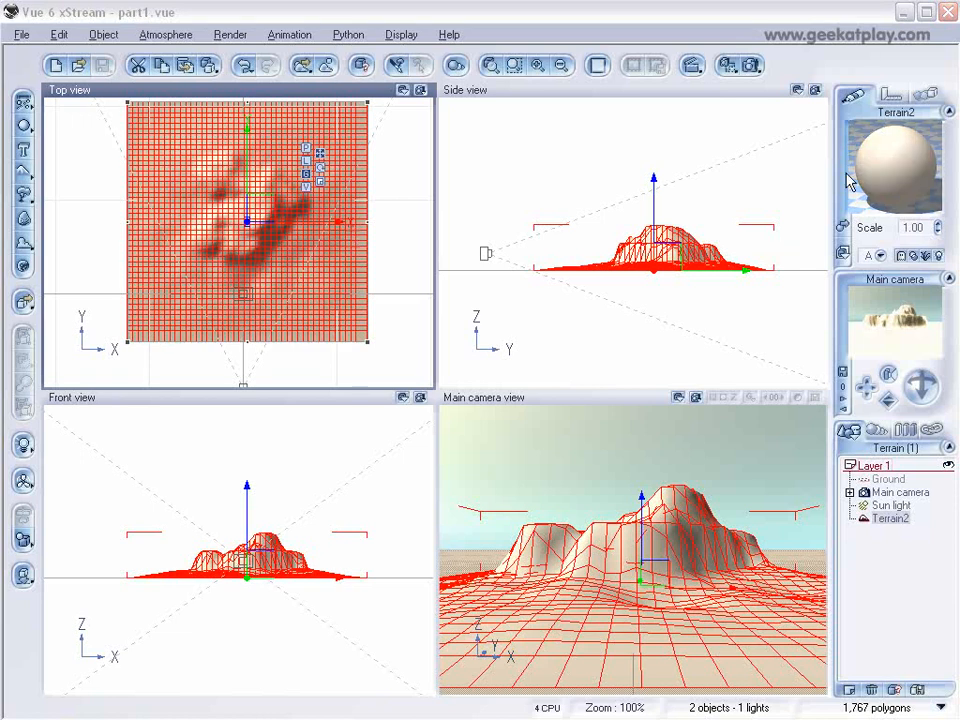
{"action": "double_click", "coordinate": [885, 163]}
{"action": "left_click_drag", "start_coordinate": [647, 96], "coordinate": [583, 123]}
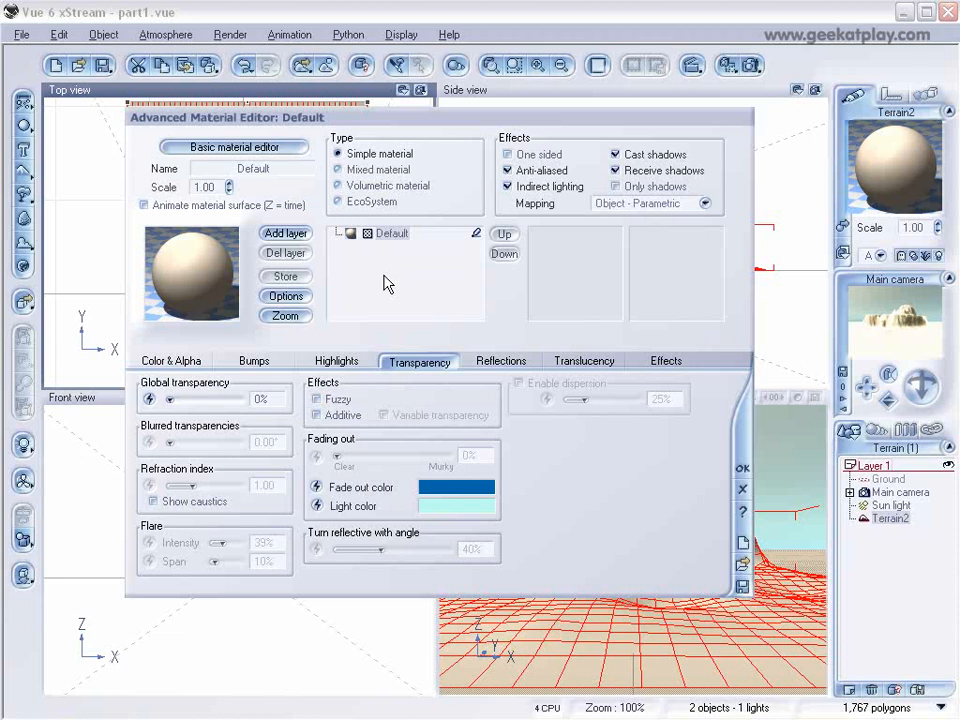
Step: Add a new material layer above Default using Sandstone from the Rocks collection
{"action": "left_click", "coordinate": [281, 234]}
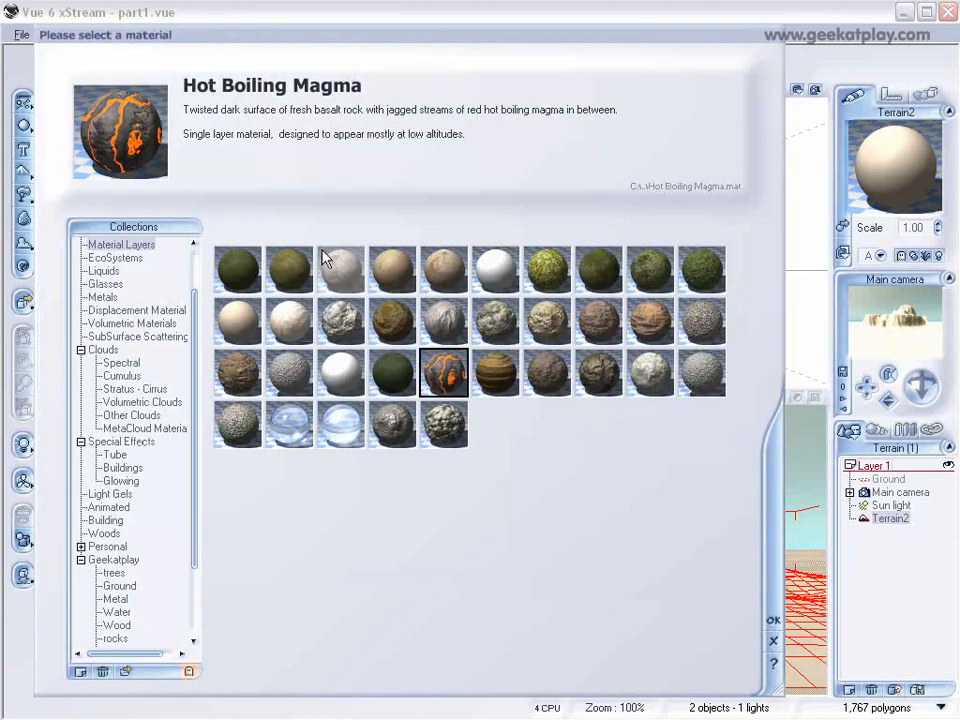
{"action": "left_click_drag", "start_coordinate": [190, 364], "coordinate": [190, 317]}
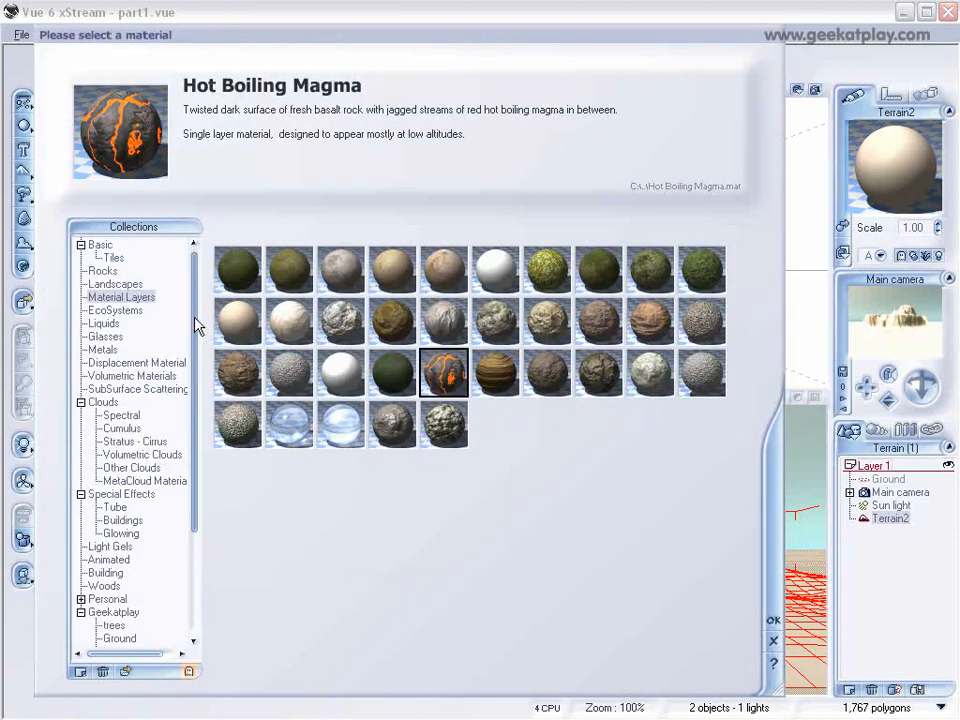
{"action": "left_click", "coordinate": [128, 283]}
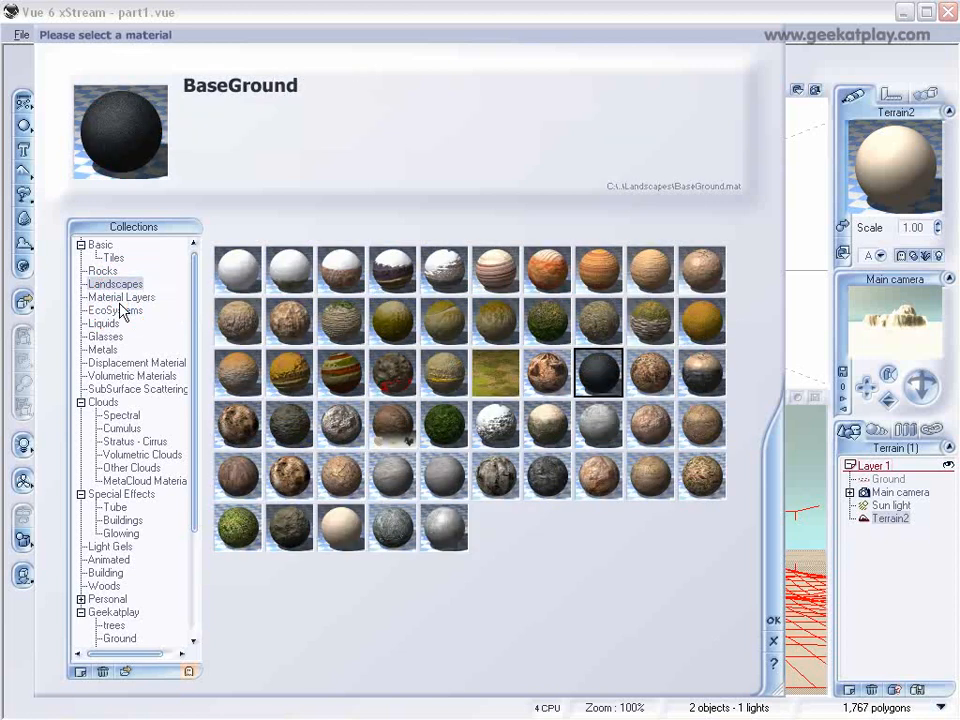
{"action": "left_click", "coordinate": [118, 310]}
{"action": "left_click", "coordinate": [102, 271]}
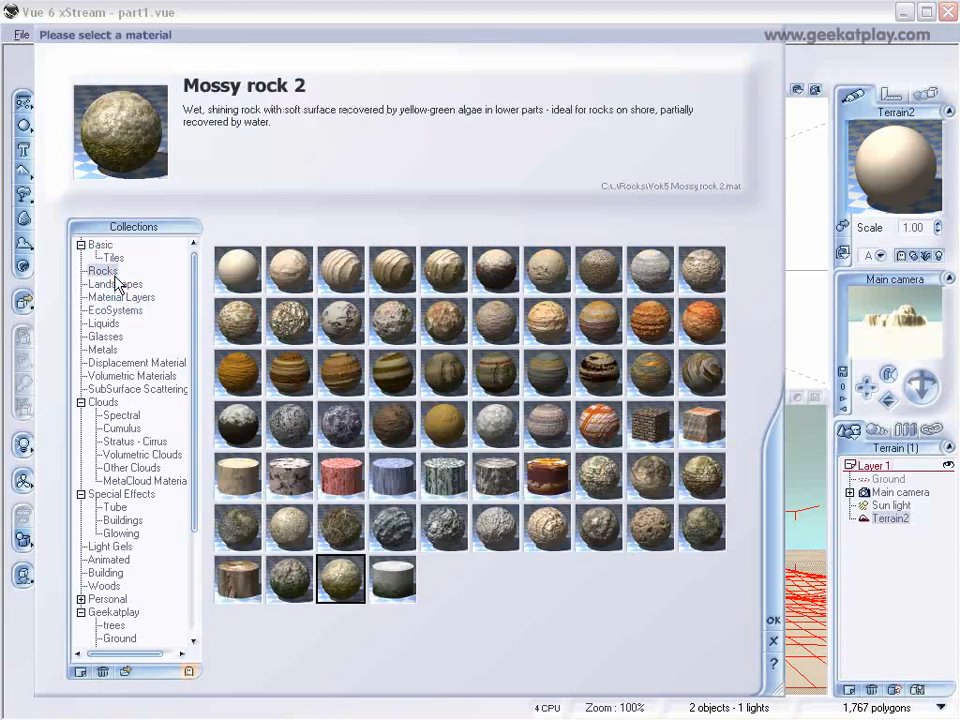
{"action": "left_click", "coordinate": [704, 321]}
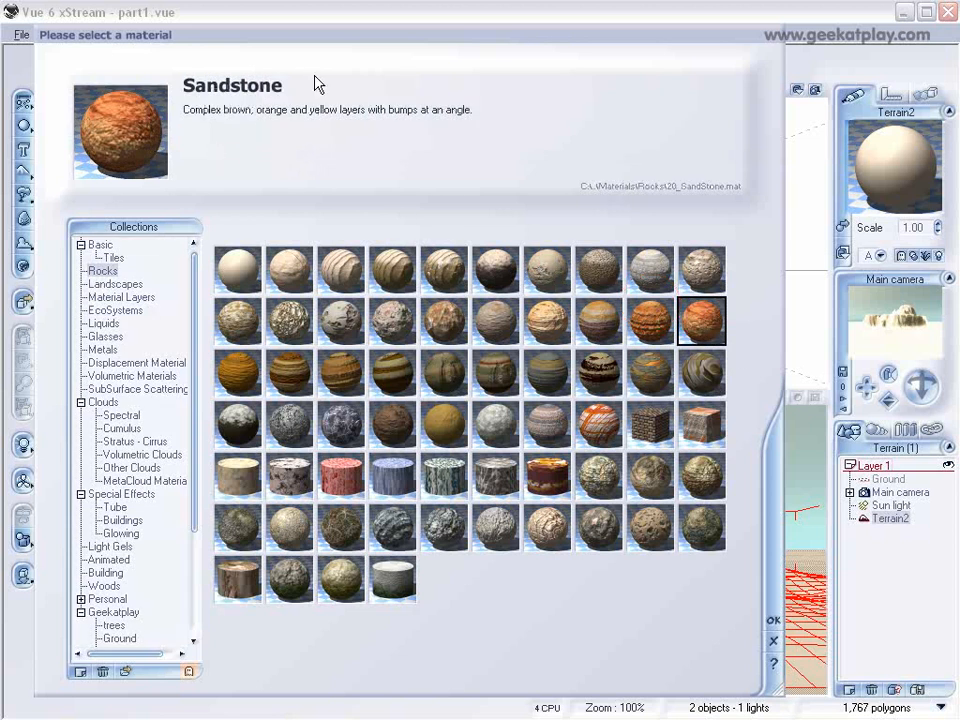
{"action": "left_click", "coordinate": [772, 624]}
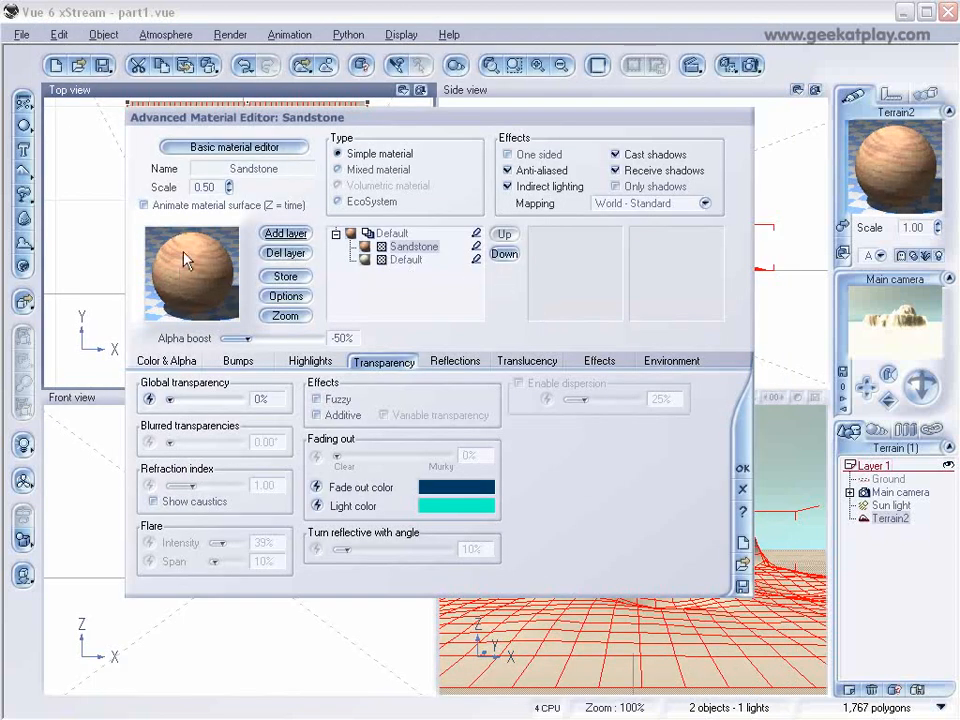
Step: Replace the bottom Default layer's material with Brown rock from the Rocks collection
{"action": "left_click", "coordinate": [405, 259]}
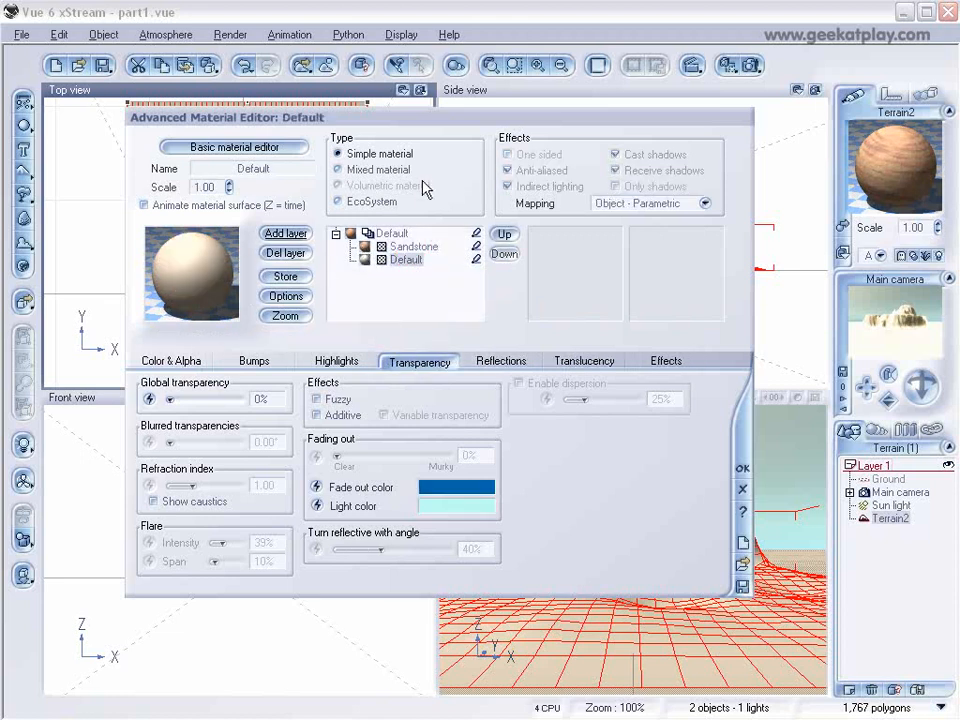
{"action": "double_click", "coordinate": [190, 265]}
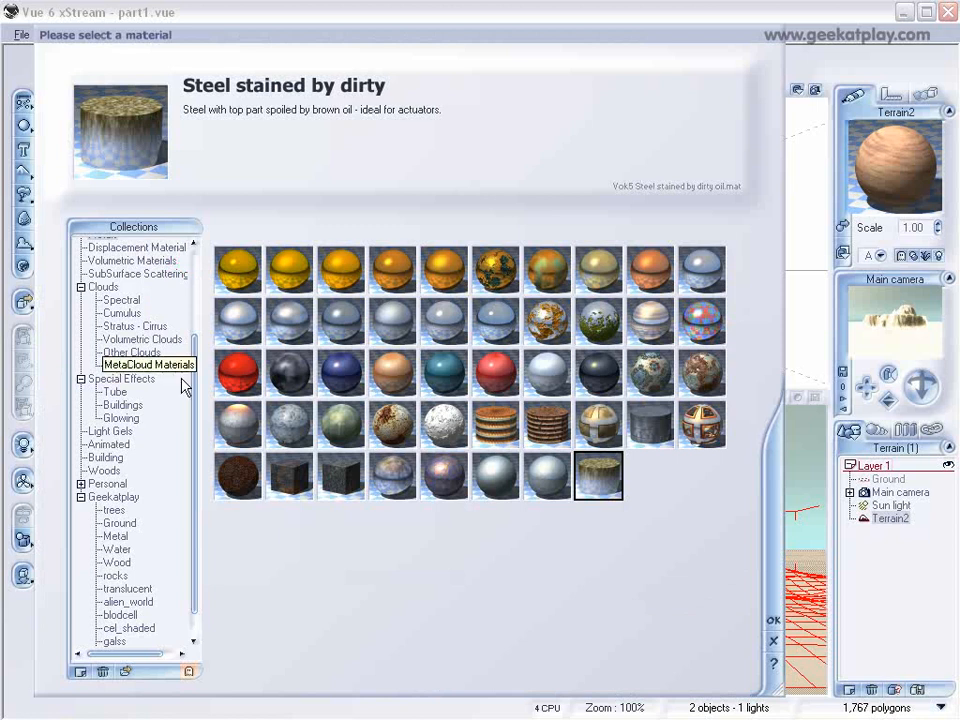
{"action": "left_click", "coordinate": [193, 344]}
{"action": "left_click_drag", "start_coordinate": [193, 344], "coordinate": [189, 268]}
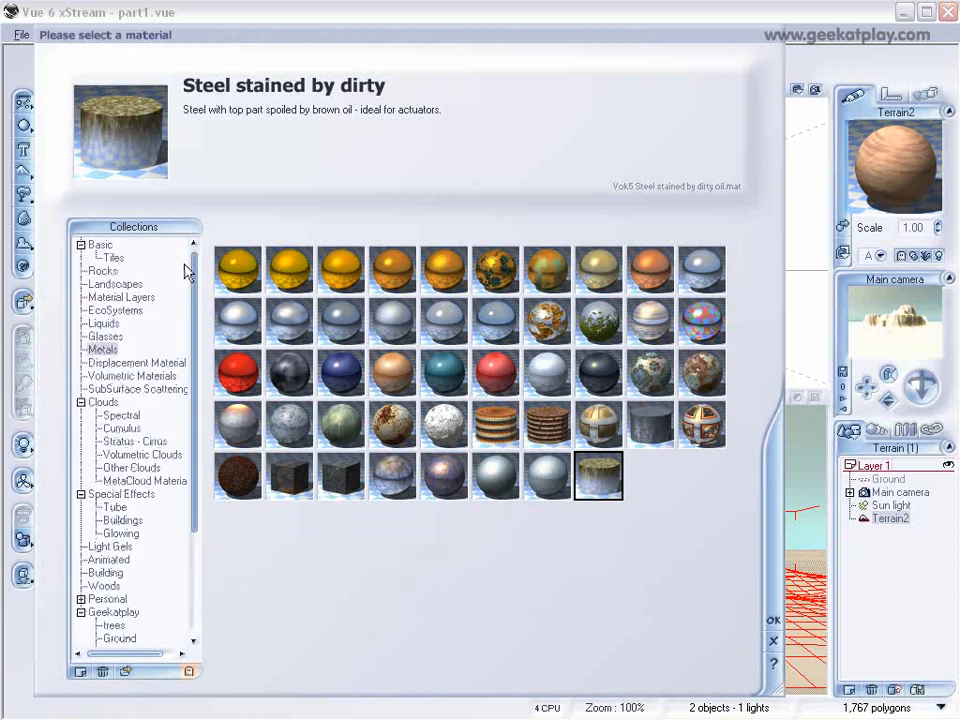
{"action": "left_click", "coordinate": [101, 271]}
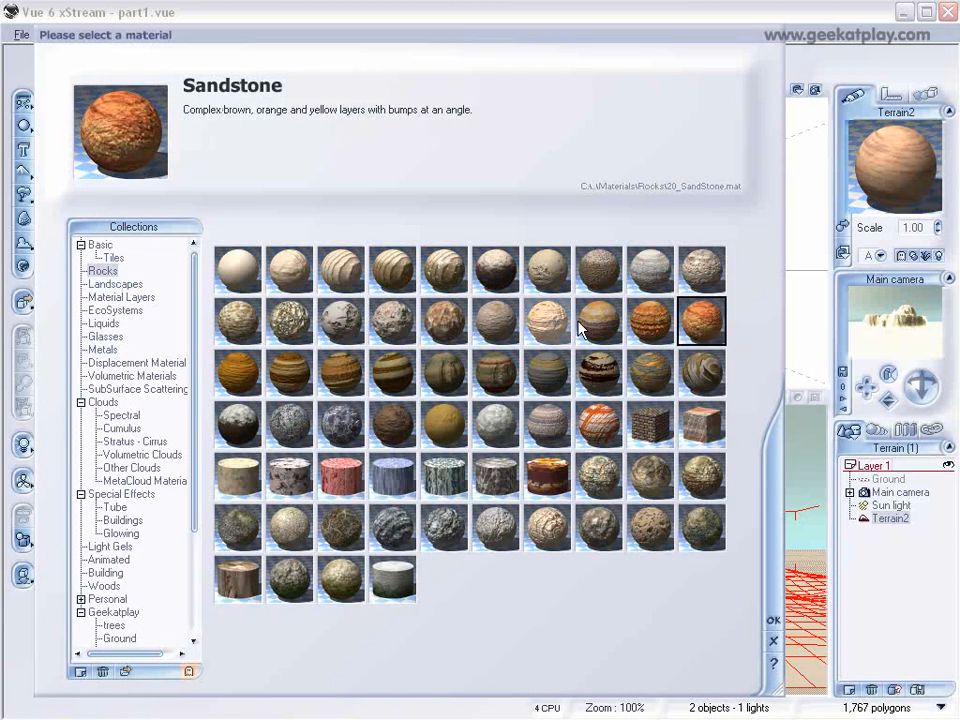
{"action": "left_click", "coordinate": [484, 321]}
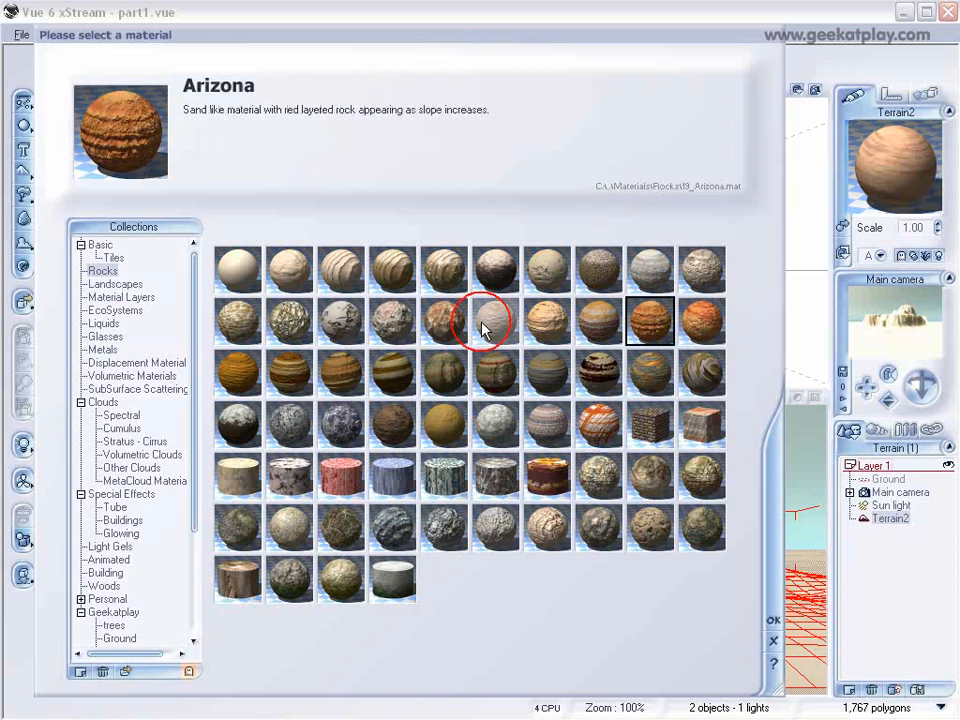
{"action": "left_click", "coordinate": [242, 366]}
{"action": "left_click", "coordinate": [773, 620]}
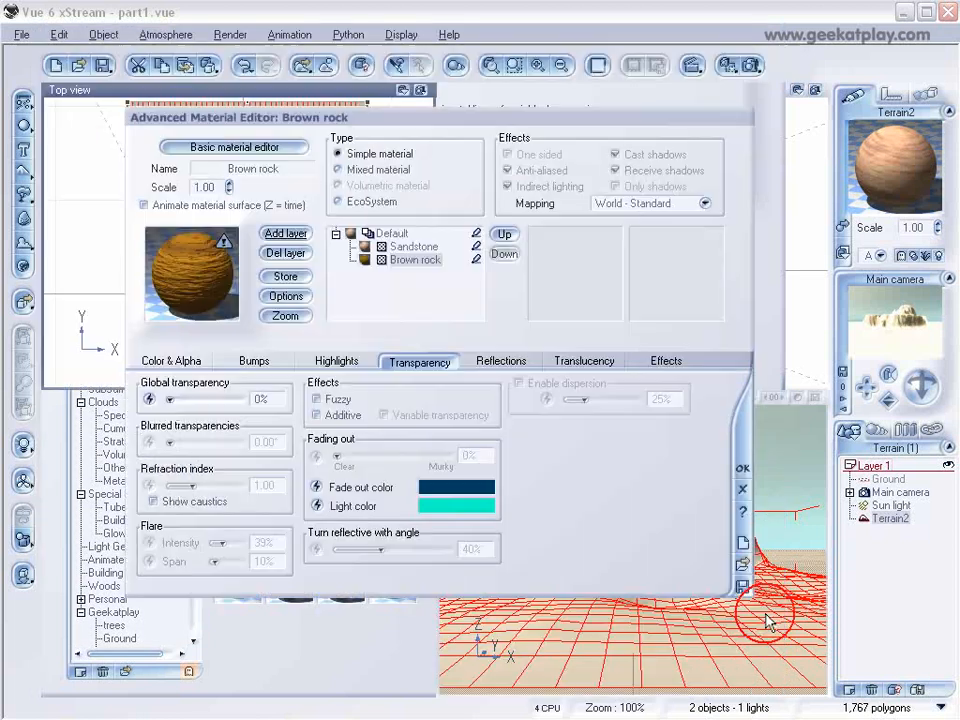
Step: Try to add Arizona as a layer above Sandstone, and add Brown rock from the Rocks collection instead
{"action": "left_click", "coordinate": [418, 247]}
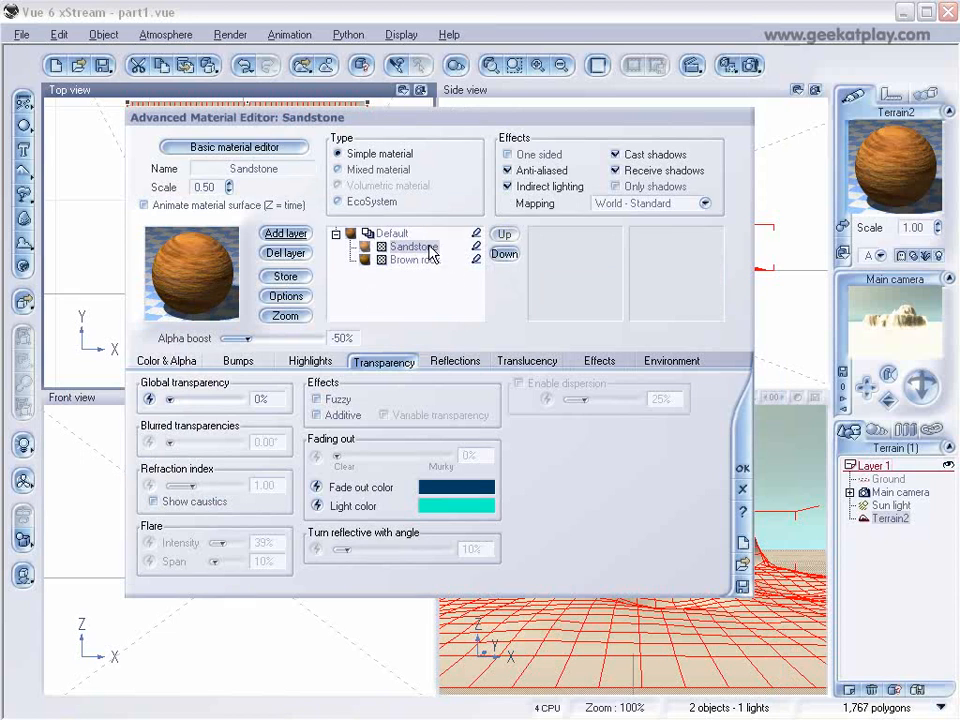
{"action": "left_click", "coordinate": [287, 234]}
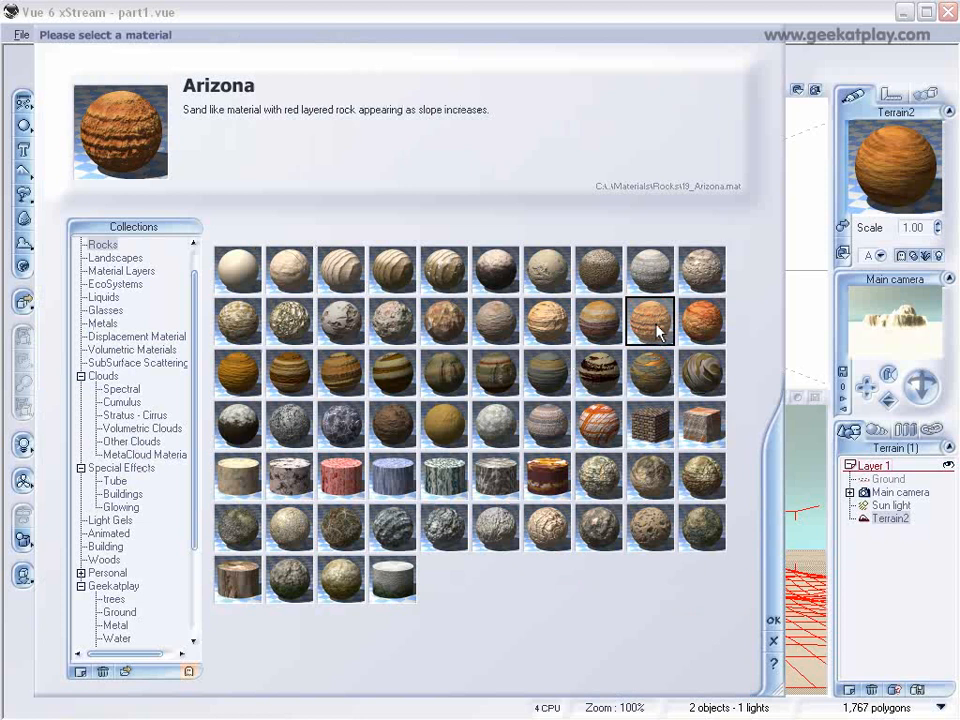
{"action": "left_click", "coordinate": [772, 618]}
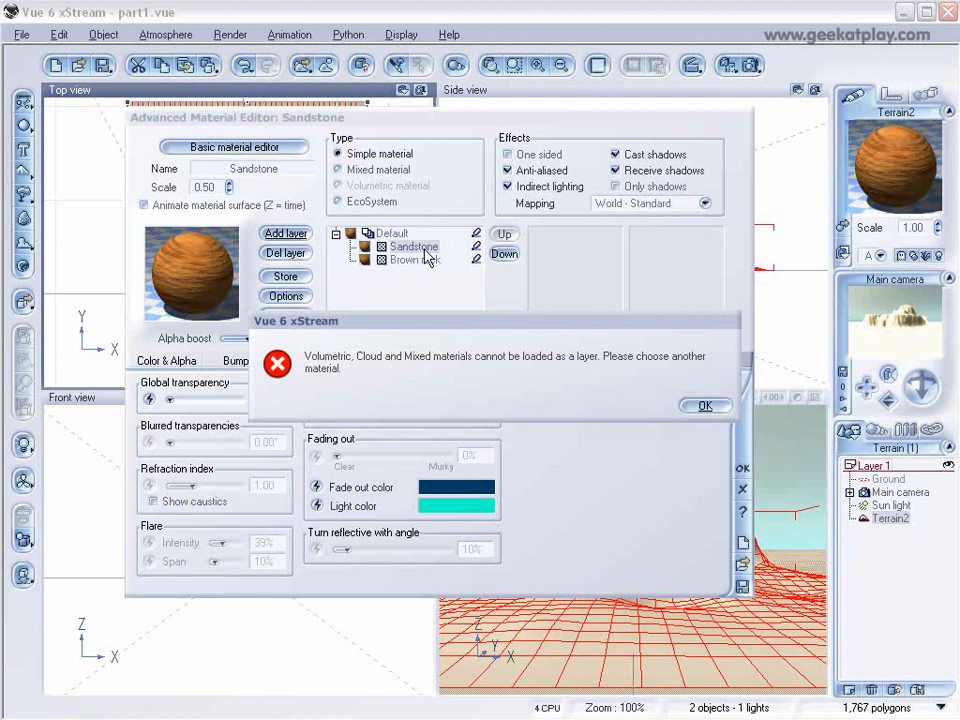
{"action": "left_click", "coordinate": [706, 406]}
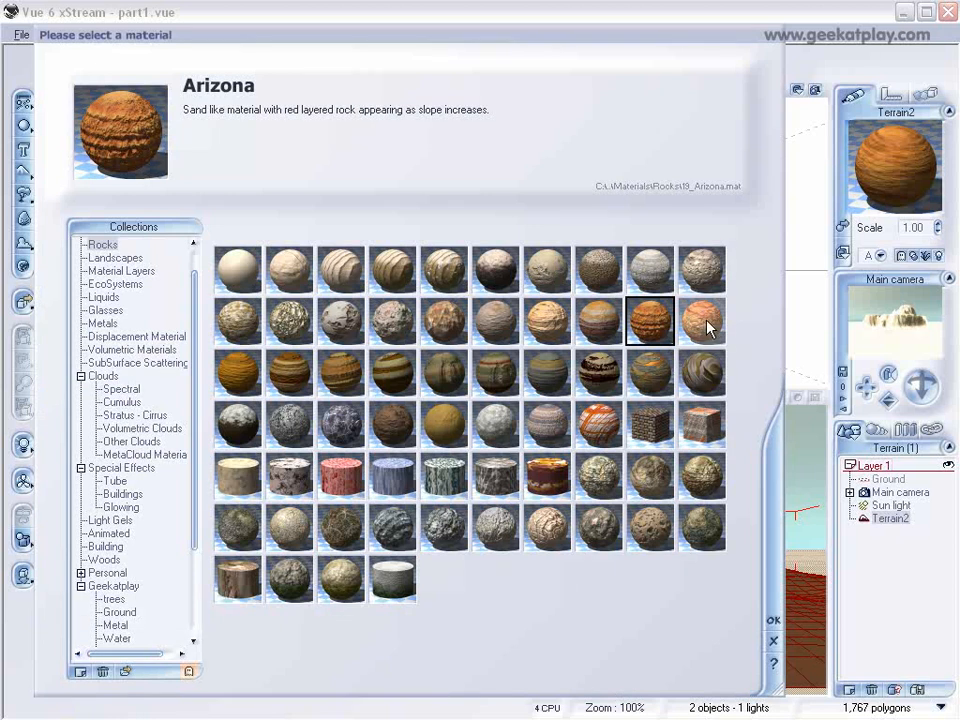
{"action": "left_click", "coordinate": [232, 368]}
{"action": "left_click", "coordinate": [771, 620]}
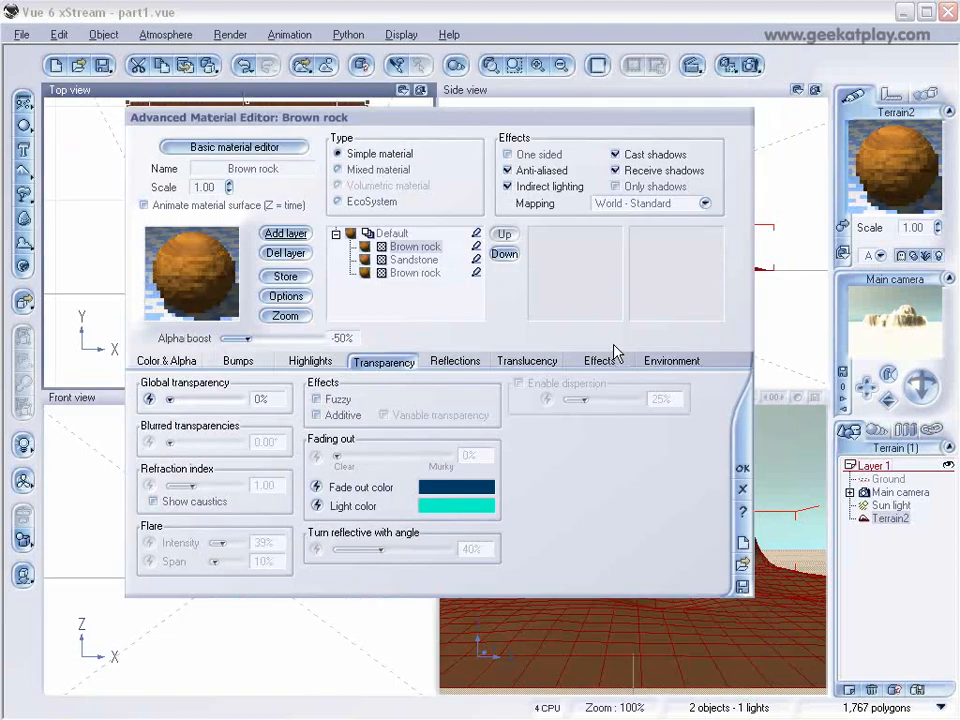
Step: Add a Paths in the sand layer on top of the upper Brown rock layer
{"action": "left_click", "coordinate": [287, 234]}
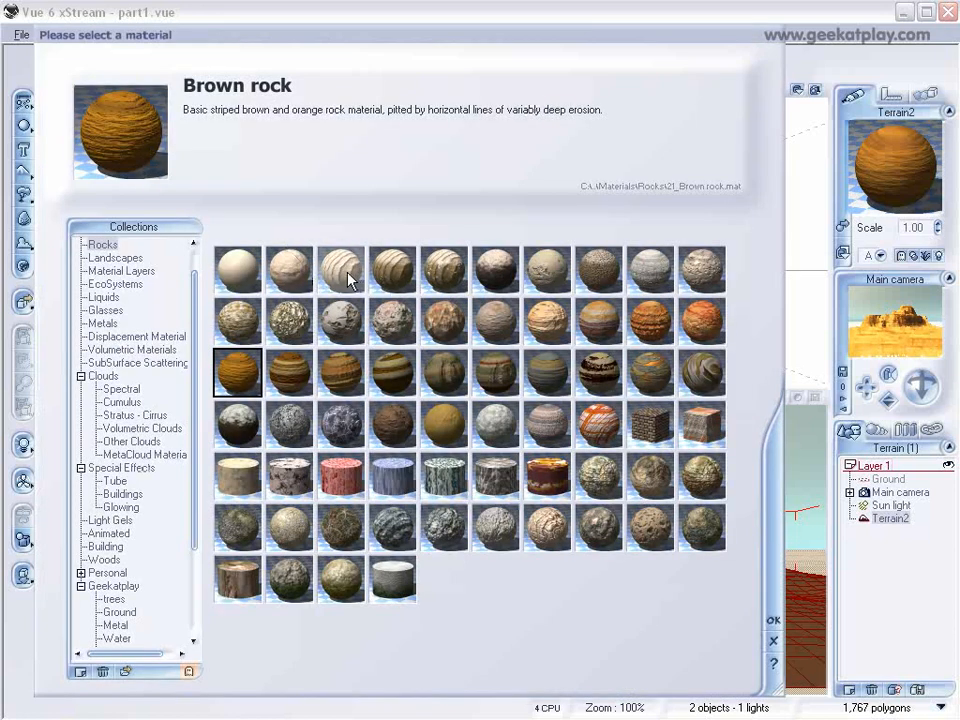
{"action": "left_click", "coordinate": [280, 262]}
{"action": "left_click", "coordinate": [772, 620]}
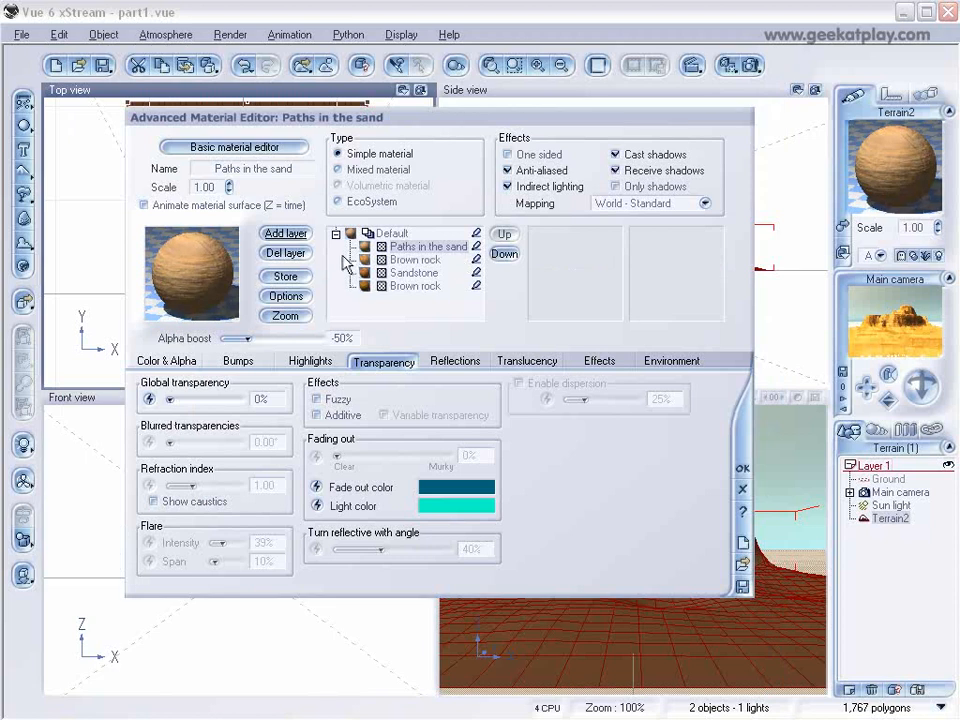
Step: Add two more Sandstone layers above Paths in the sand
{"action": "left_click", "coordinate": [285, 234]}
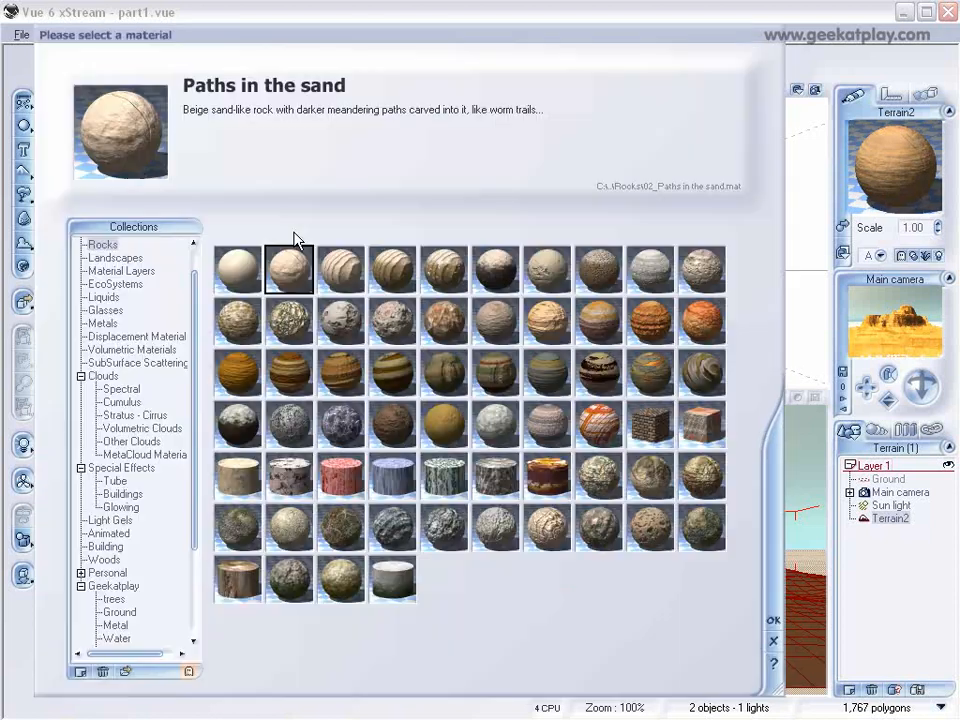
{"action": "left_click", "coordinate": [701, 320]}
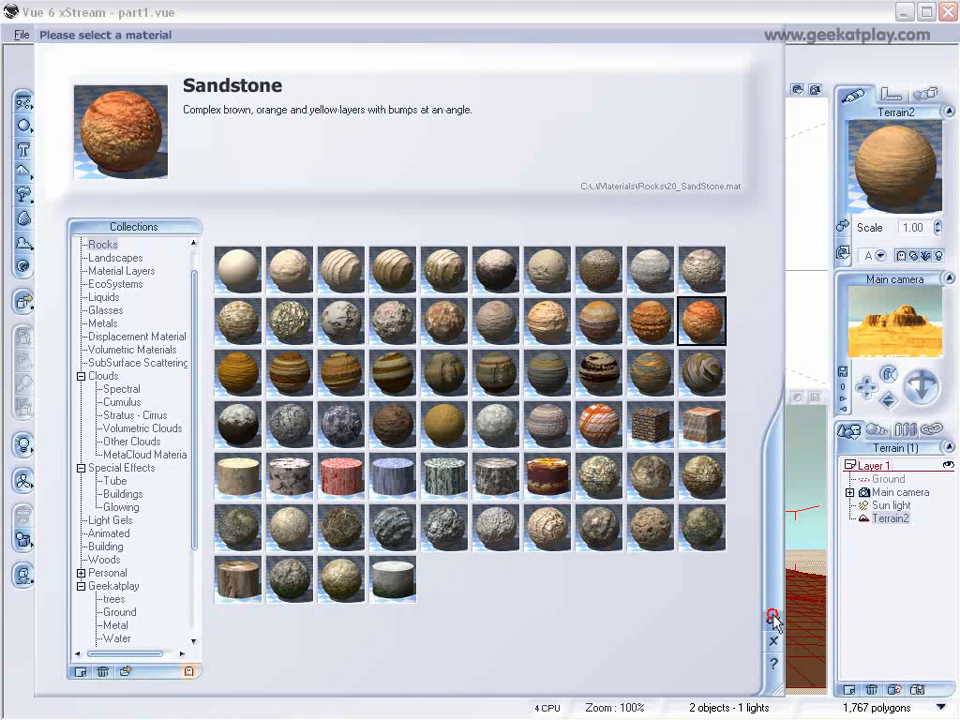
{"action": "left_click", "coordinate": [773, 620]}
{"action": "left_click", "coordinate": [285, 234]}
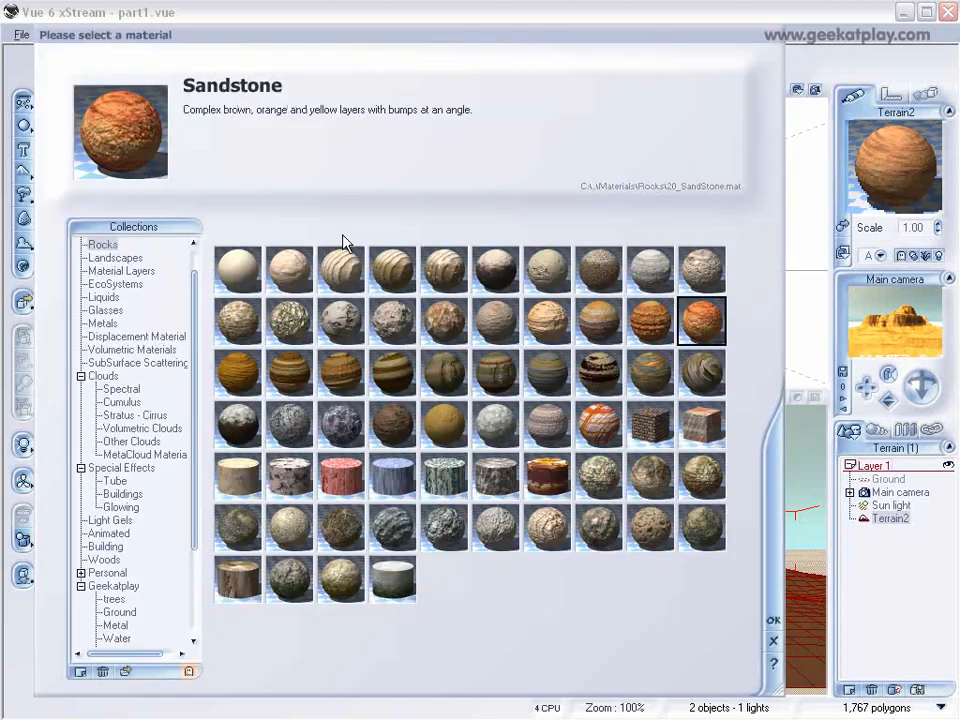
{"action": "double_click", "coordinate": [622, 430]}
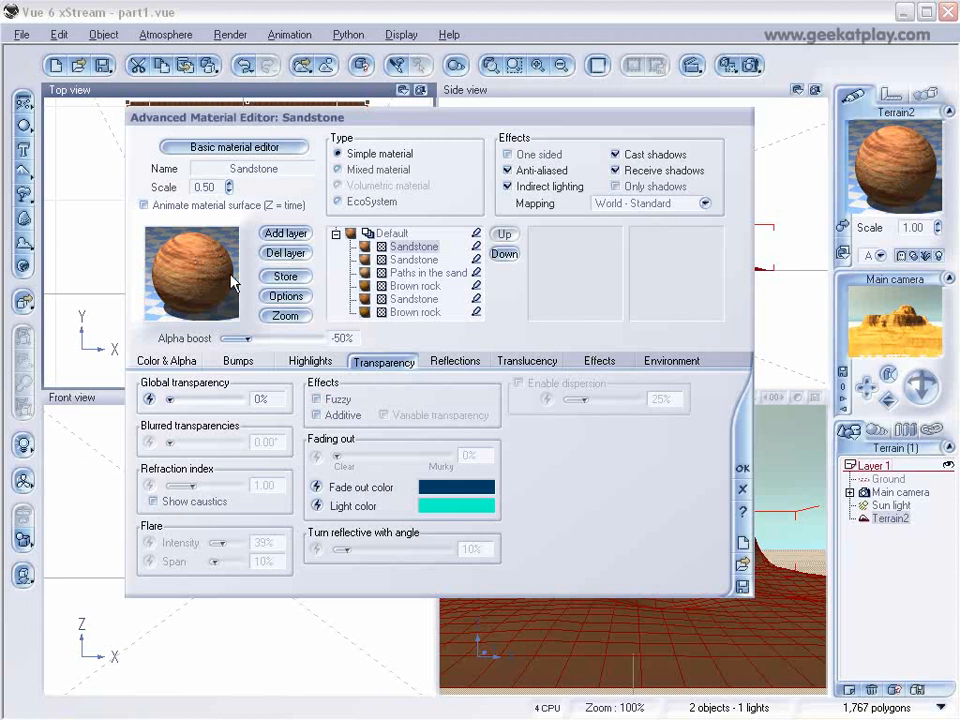
Step: Turn on highlight colors for the material layers and set the bottom Brown rock layer's highlight to pale yellow
{"action": "left_click", "coordinate": [475, 233]}
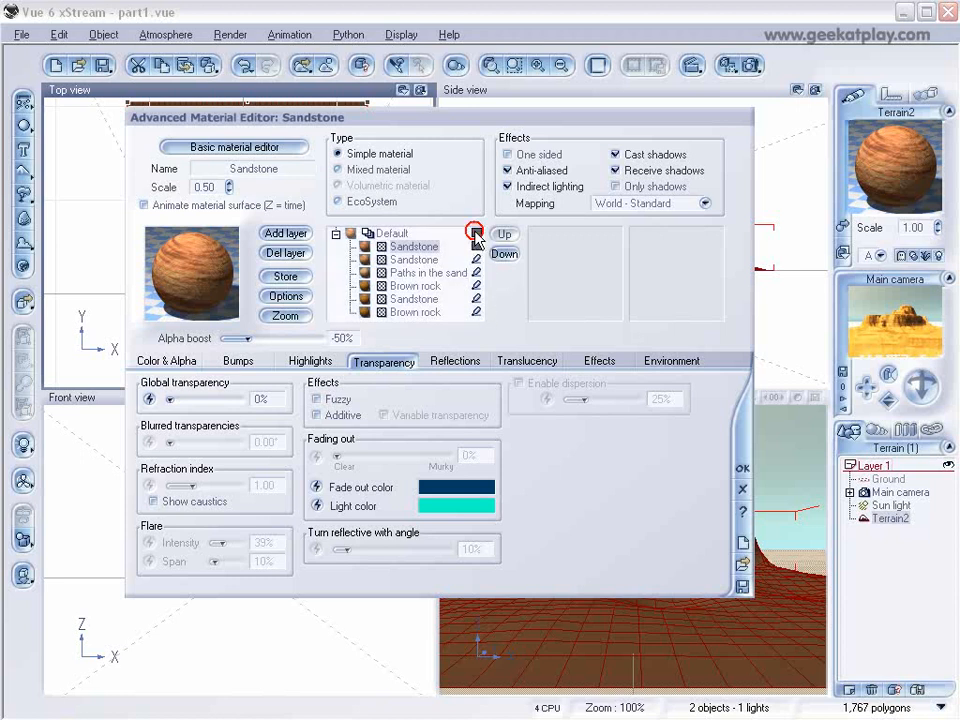
{"action": "left_click", "coordinate": [476, 298]}
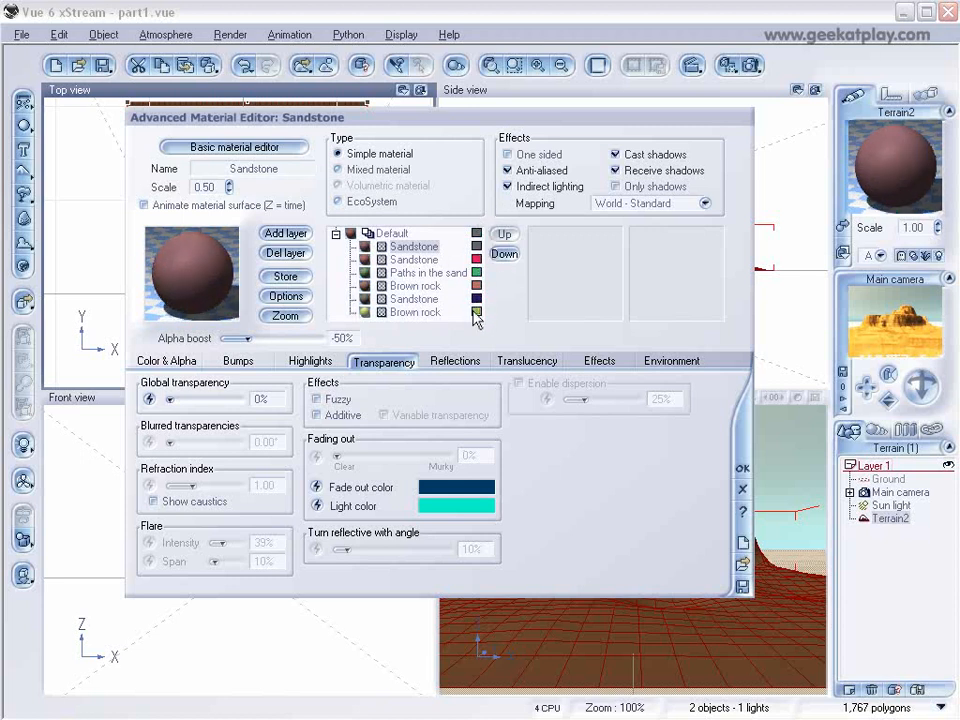
{"action": "left_click", "coordinate": [476, 314]}
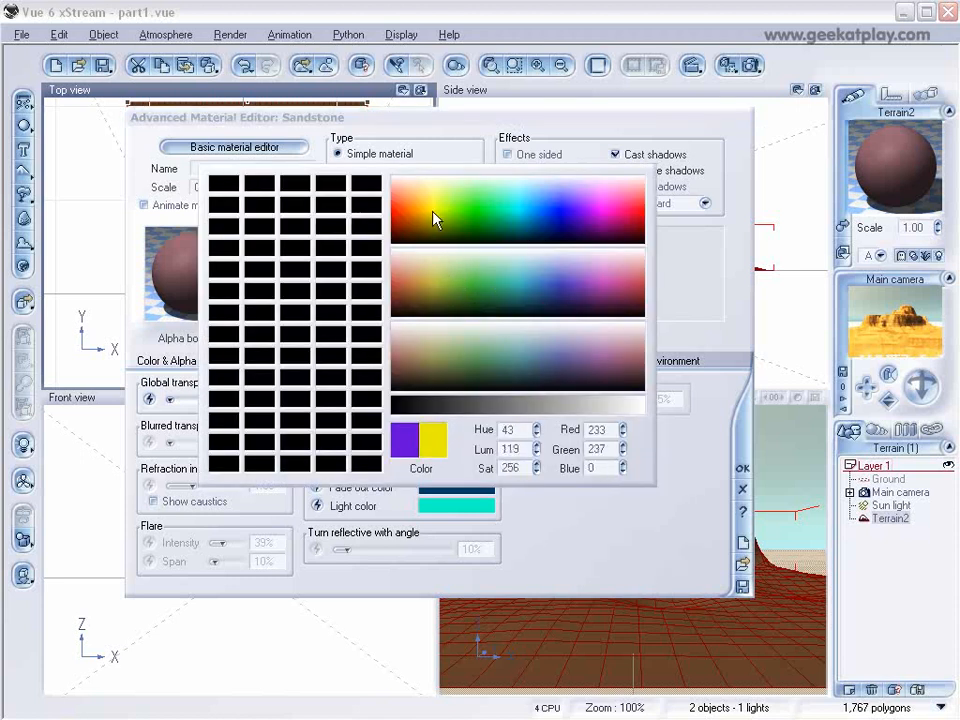
{"action": "left_click", "coordinate": [437, 208]}
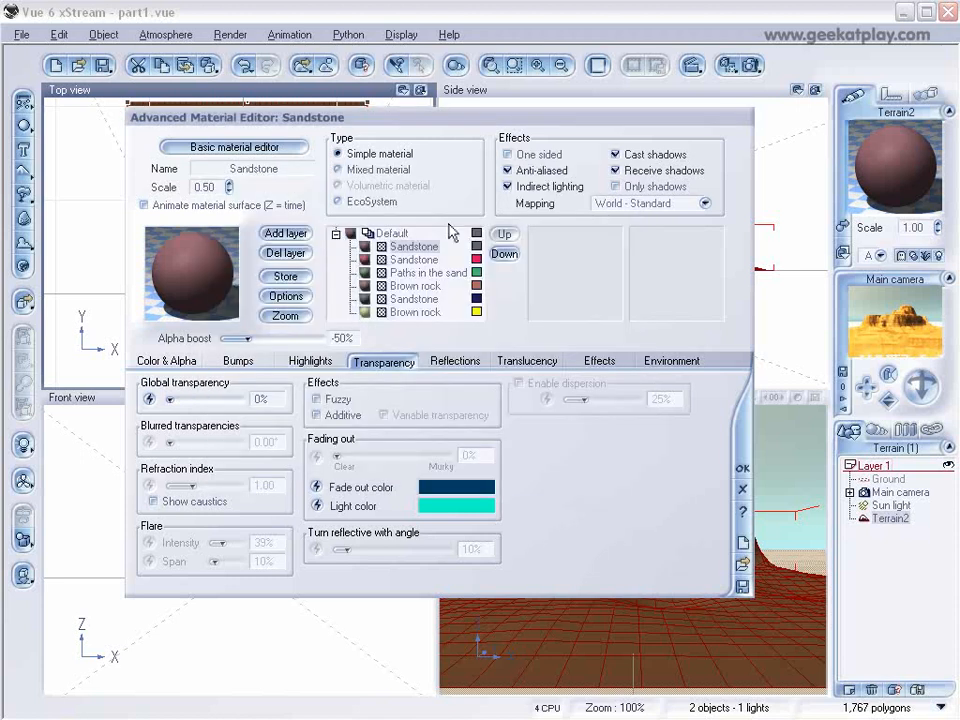
{"action": "left_click", "coordinate": [477, 313]}
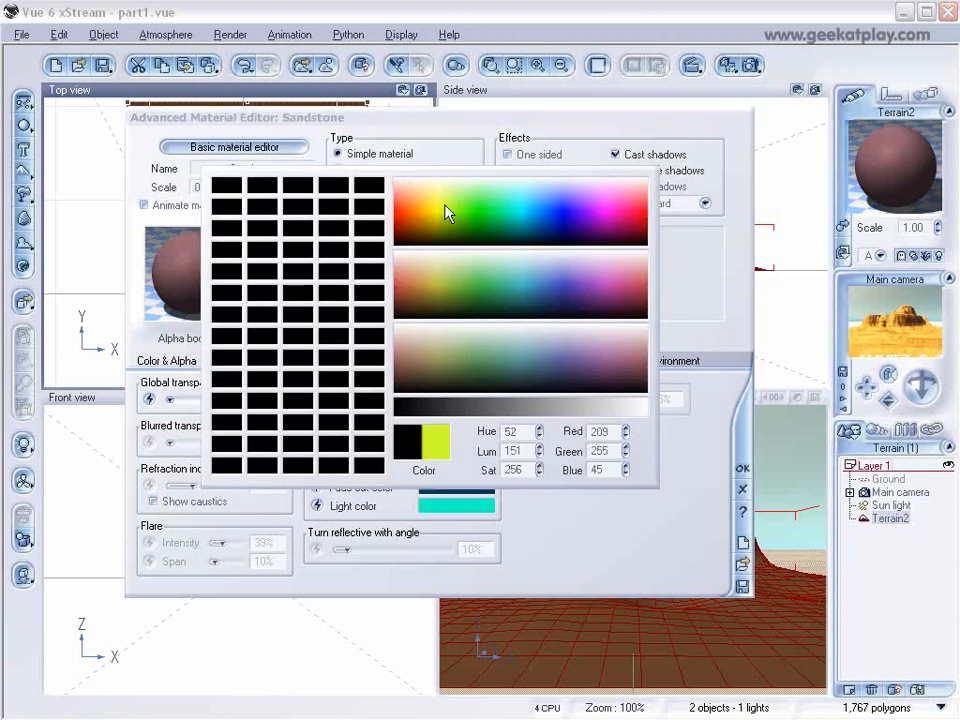
{"action": "left_click", "coordinate": [435, 189]}
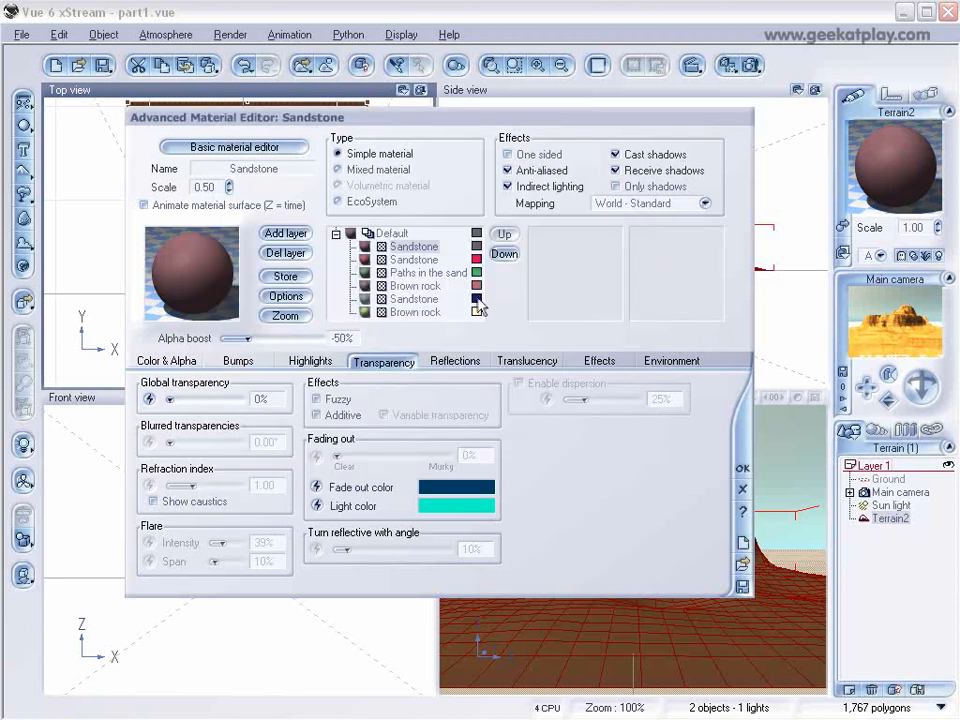
Step: Set the remaining highlight colors from the lower Sandstone upward: blue, yellow for Brown rock, green for Paths in the sand, red and purple for the Sandstones
{"action": "left_click", "coordinate": [477, 299]}
{"action": "left_click", "coordinate": [563, 214]}
{"action": "left_click", "coordinate": [477, 286]}
{"action": "left_click", "coordinate": [433, 185]}
{"action": "left_click", "coordinate": [476, 272]}
{"action": "left_click", "coordinate": [481, 180]}
{"action": "left_click", "coordinate": [477, 259]}
{"action": "left_click", "coordinate": [398, 160]}
{"action": "left_click", "coordinate": [477, 246]}
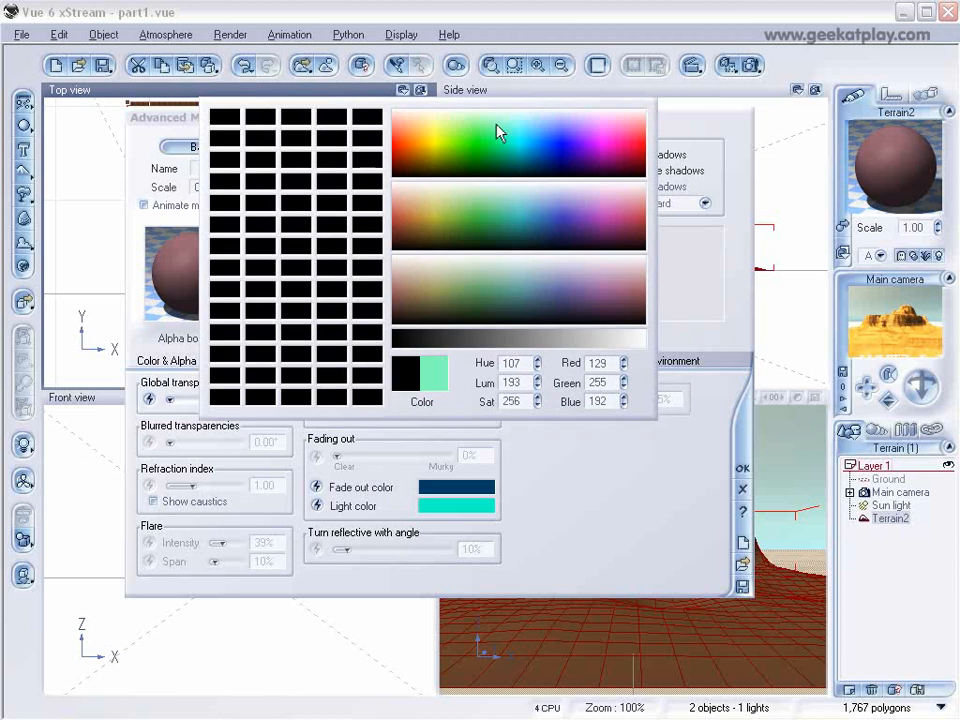
{"action": "left_click", "coordinate": [590, 133]}
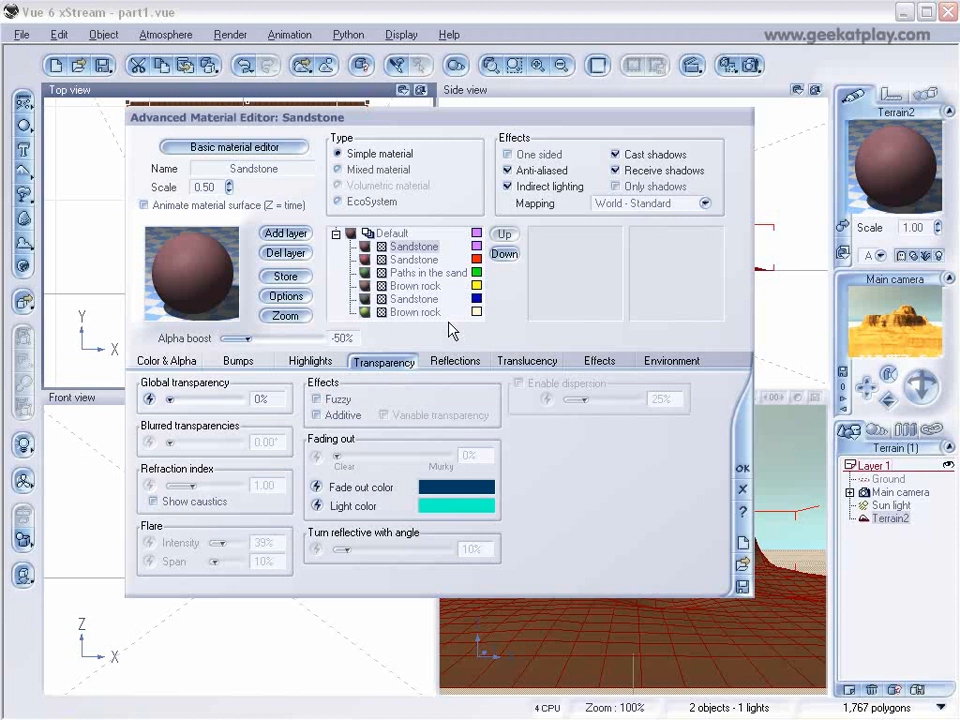
Step: Refresh the camera preview and open the environment constraints of the blue-highlighted Sandstone layer
{"action": "left_click", "coordinate": [884, 316]}
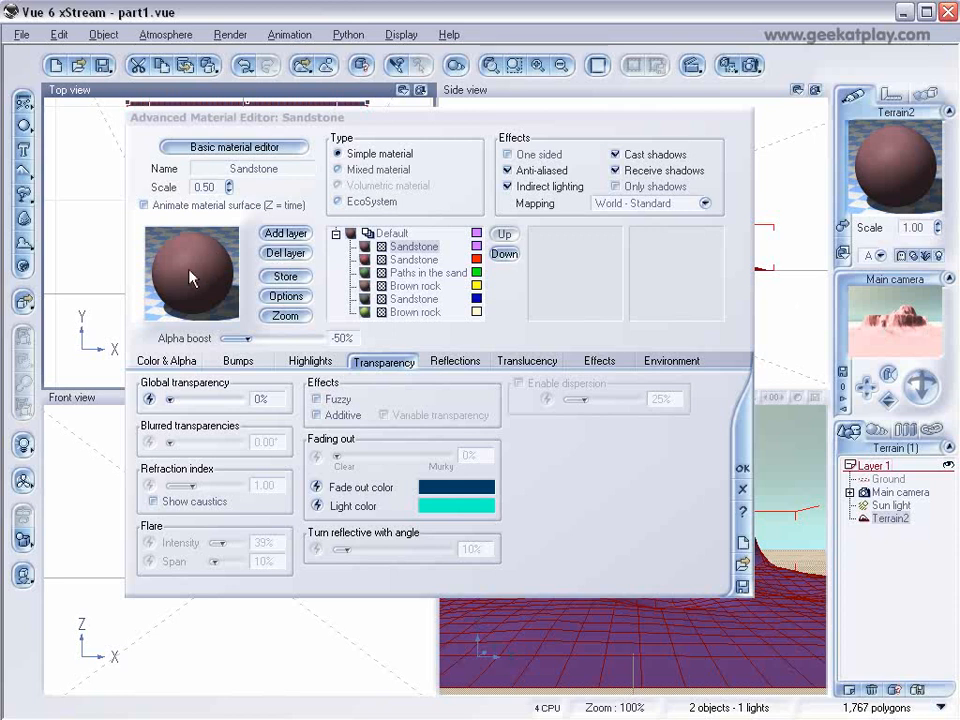
{"action": "left_click", "coordinate": [416, 312]}
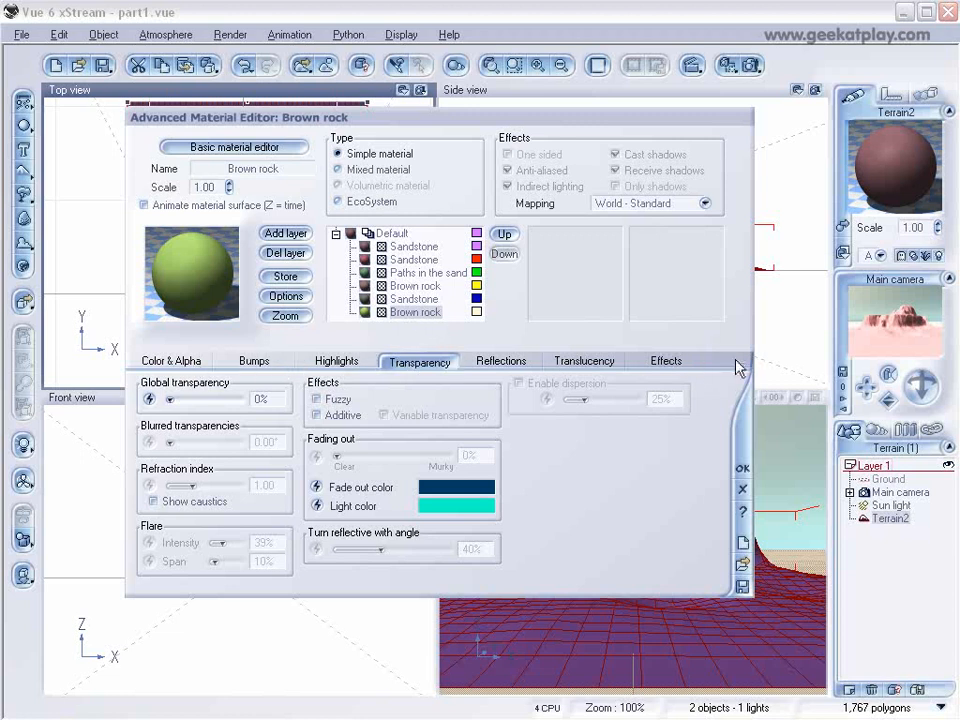
{"action": "left_click", "coordinate": [412, 300]}
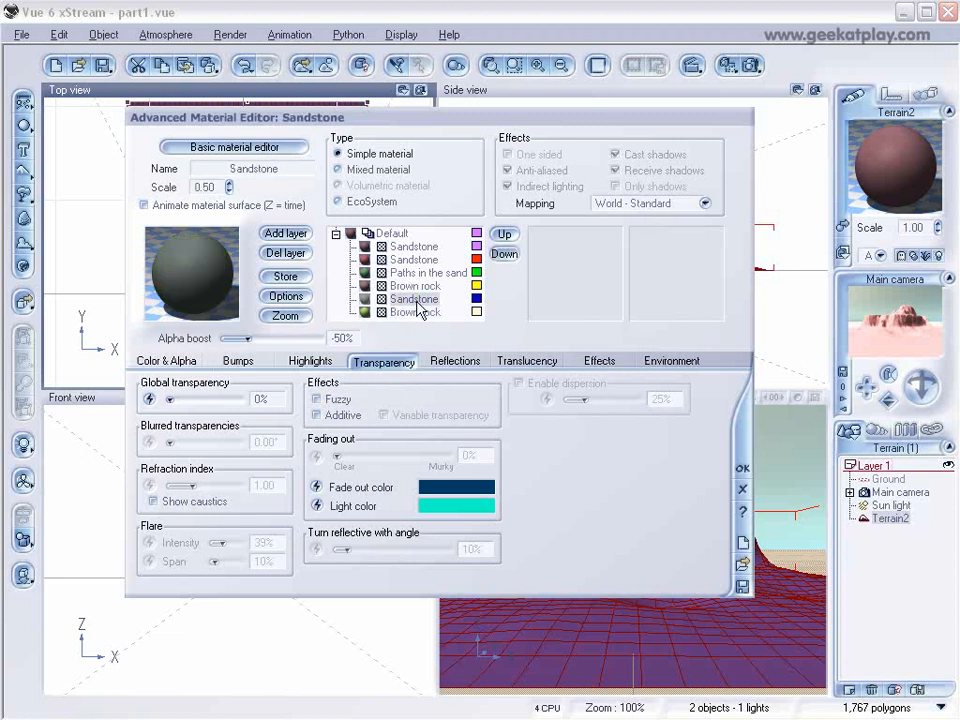
{"action": "left_click", "coordinate": [677, 365]}
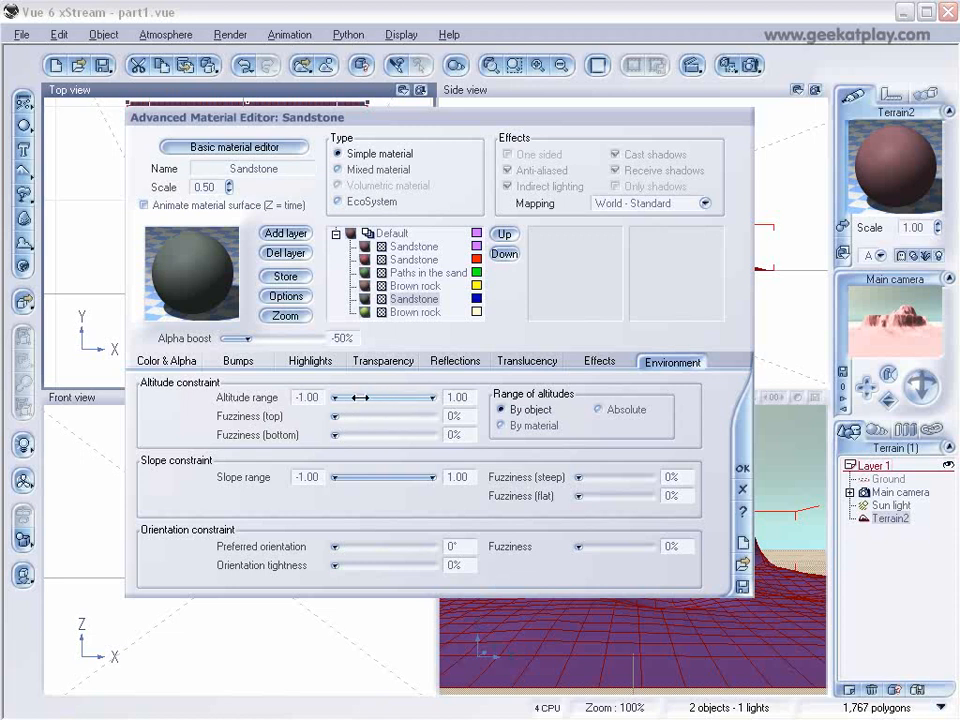
{"action": "left_click", "coordinate": [400, 300]}
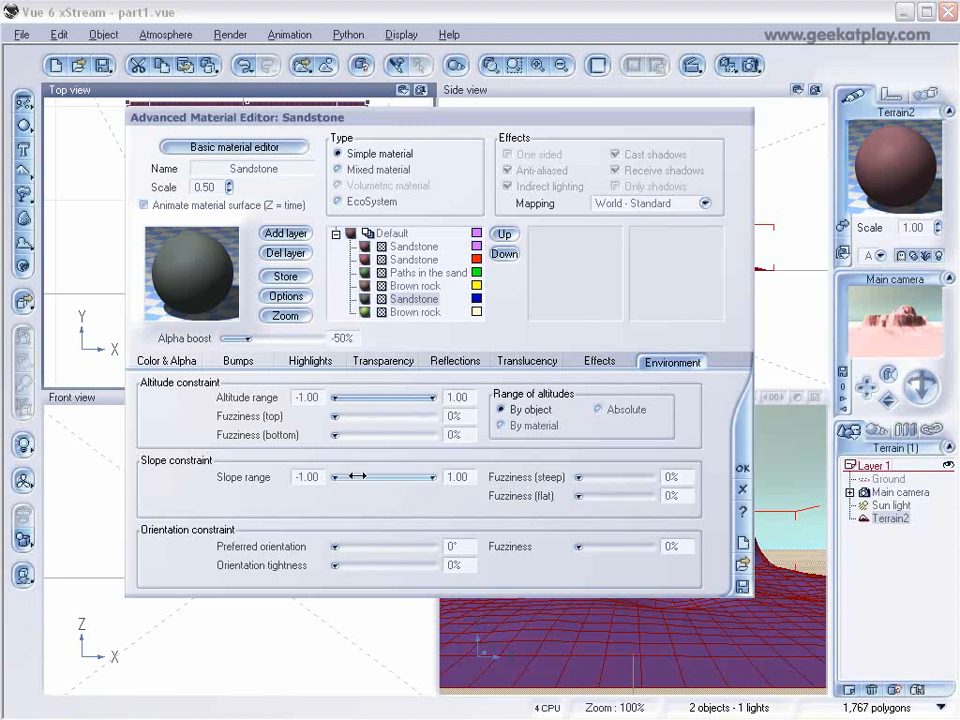
Step: Try limiting the blue-highlighted Sandstone's slope range to 0.02–0.48, and restore the full range of -1.00 to 1.00
{"action": "left_click_drag", "start_coordinate": [336, 477], "coordinate": [394, 477]}
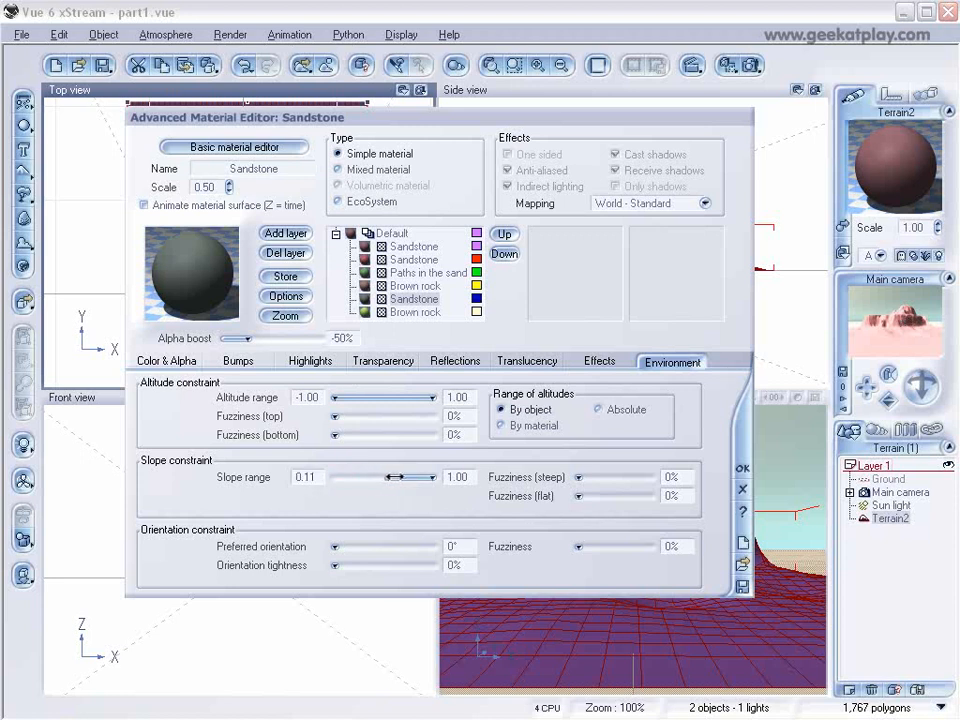
{"action": "left_click", "coordinate": [406, 477]}
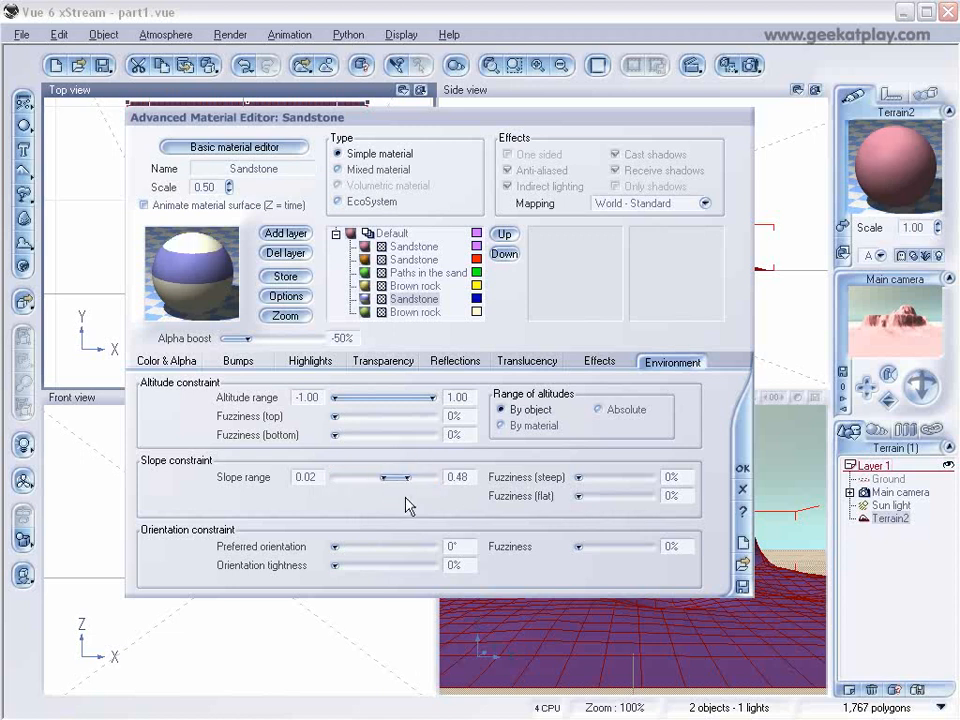
{"action": "left_click_drag", "start_coordinate": [408, 477], "coordinate": [434, 477]}
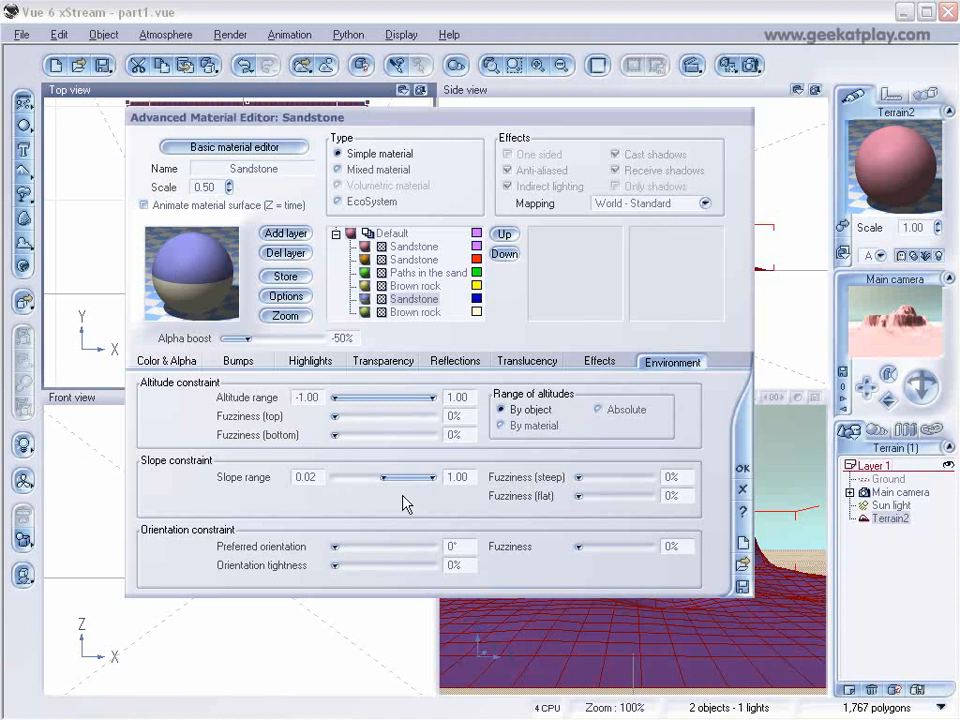
{"action": "left_click_drag", "start_coordinate": [381, 478], "coordinate": [333, 477]}
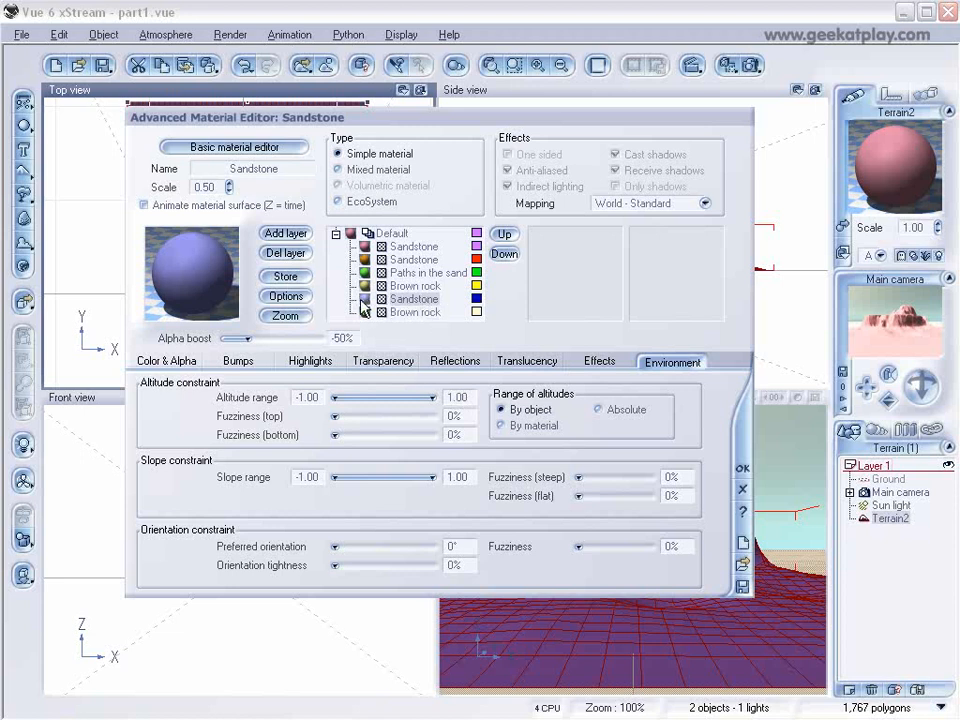
Step: Stagger the altitude ranges of the layers above the base, ending the blue-highlighted Sandstone at about -0.12 and starting the topmost Sandstone at 0.54
{"action": "left_click", "coordinate": [400, 300]}
{"action": "left_click_drag", "start_coordinate": [430, 396], "coordinate": [370, 396]}
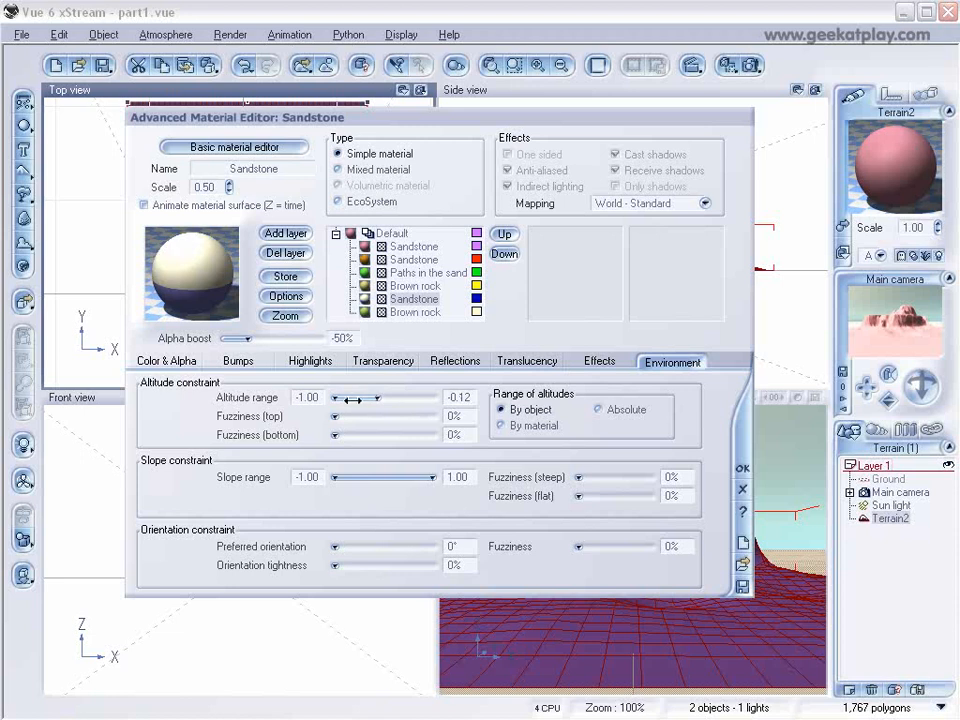
{"action": "left_click", "coordinate": [413, 286]}
{"action": "left_click_drag", "start_coordinate": [331, 397], "coordinate": [420, 397]}
{"action": "left_click", "coordinate": [400, 272]}
{"action": "left_click", "coordinate": [407, 260]}
{"action": "left_click_drag", "start_coordinate": [360, 396], "coordinate": [421, 396]}
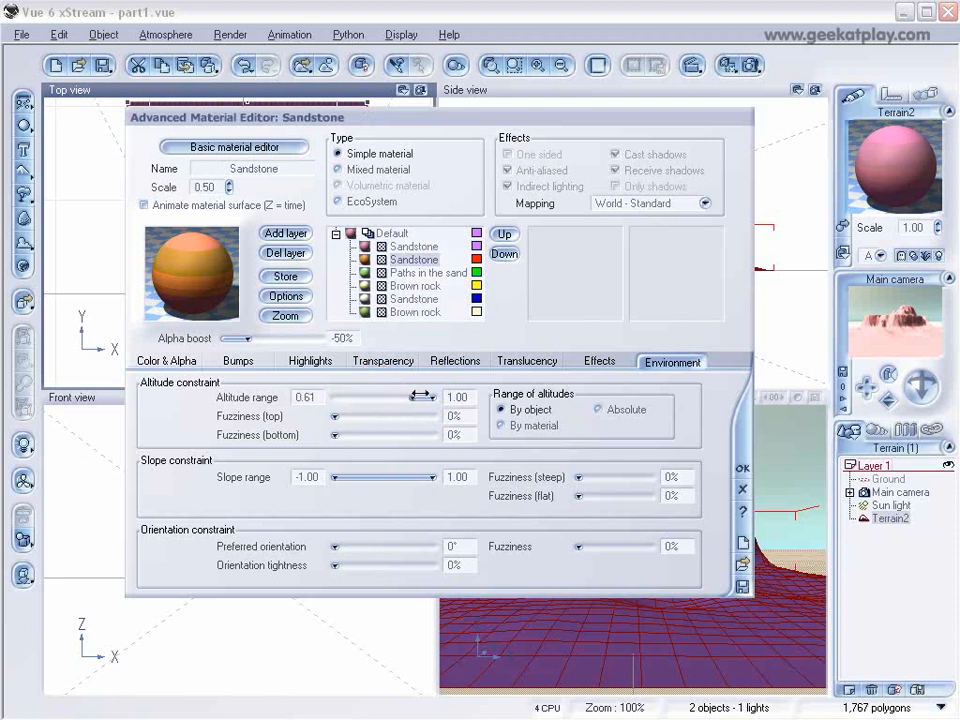
{"action": "left_click", "coordinate": [404, 246]}
{"action": "left_click_drag", "start_coordinate": [338, 397], "coordinate": [418, 397]}
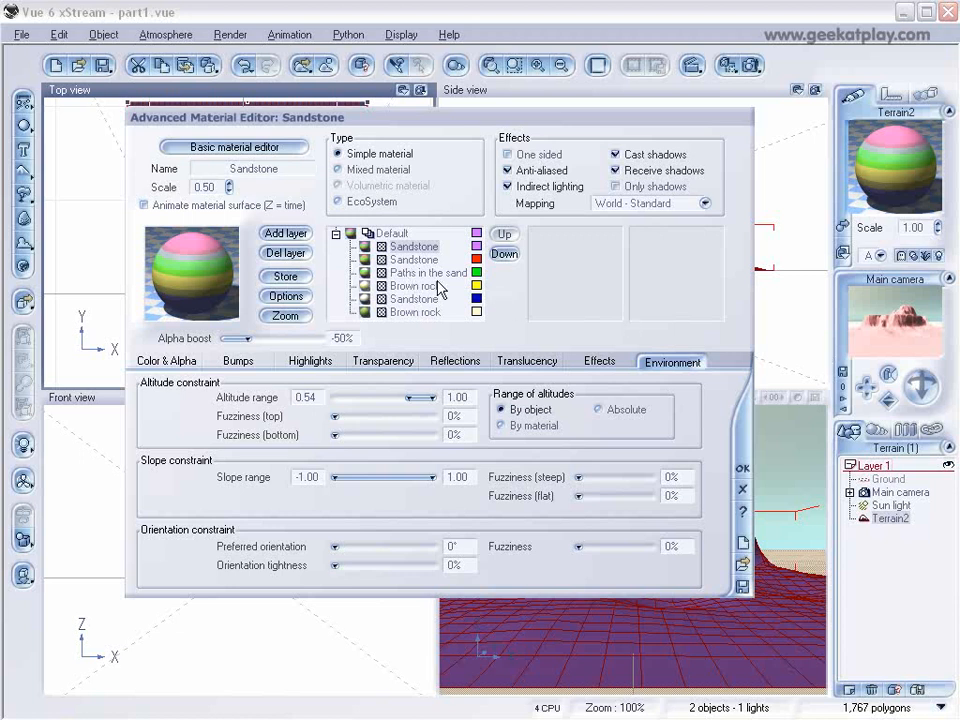
{"action": "left_click", "coordinate": [911, 322]}
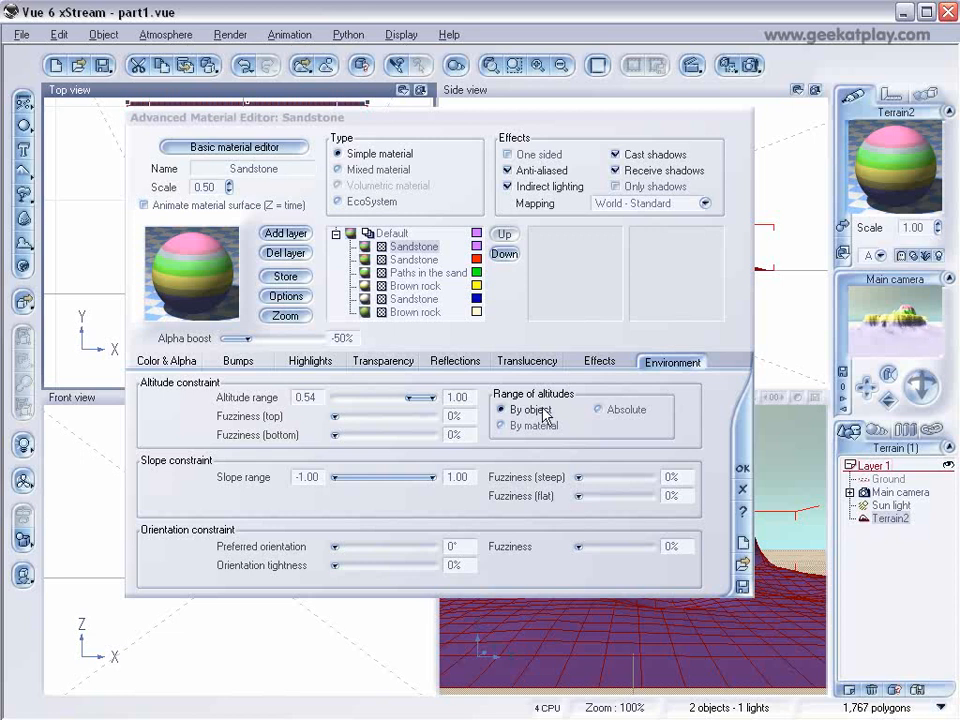
Step: Try higher upper altitude limits on the blue-highlighted Sandstone, ending at 0.18, and compare them in the camera preview
{"action": "left_click", "coordinate": [425, 312]}
{"action": "left_click", "coordinate": [422, 300]}
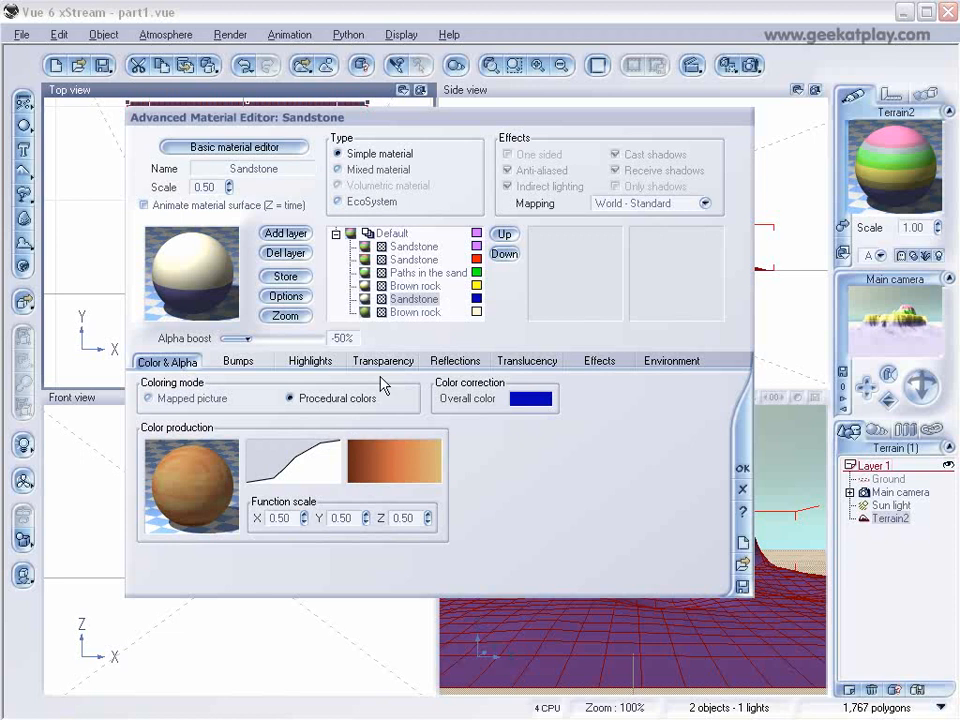
{"action": "left_click", "coordinate": [662, 368]}
{"action": "left_click_drag", "start_coordinate": [440, 398], "coordinate": [372, 400]}
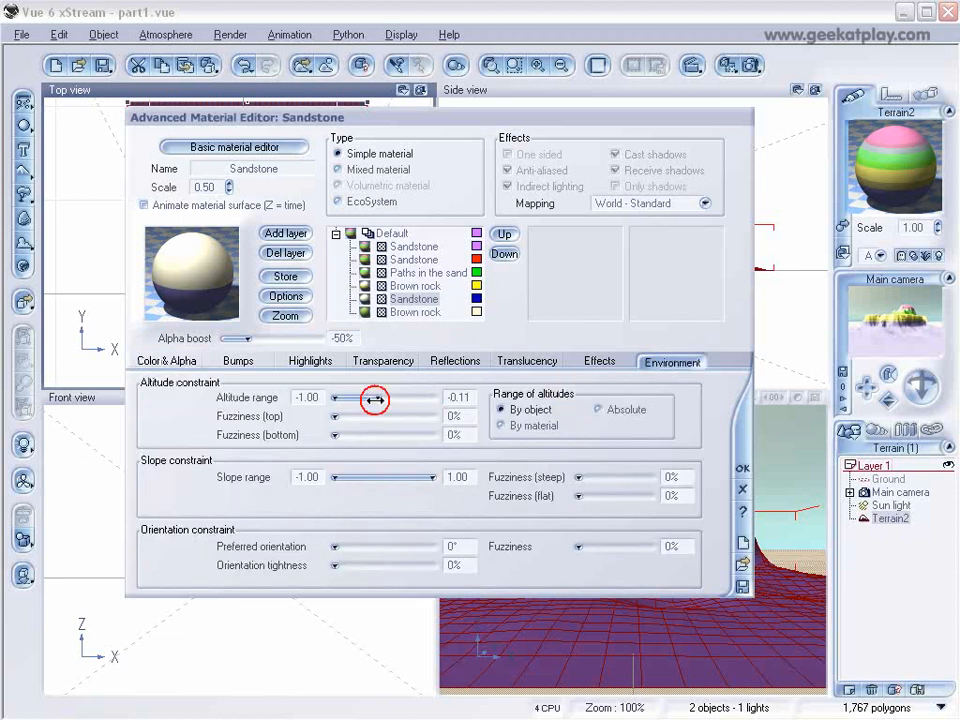
{"action": "left_click", "coordinate": [900, 343]}
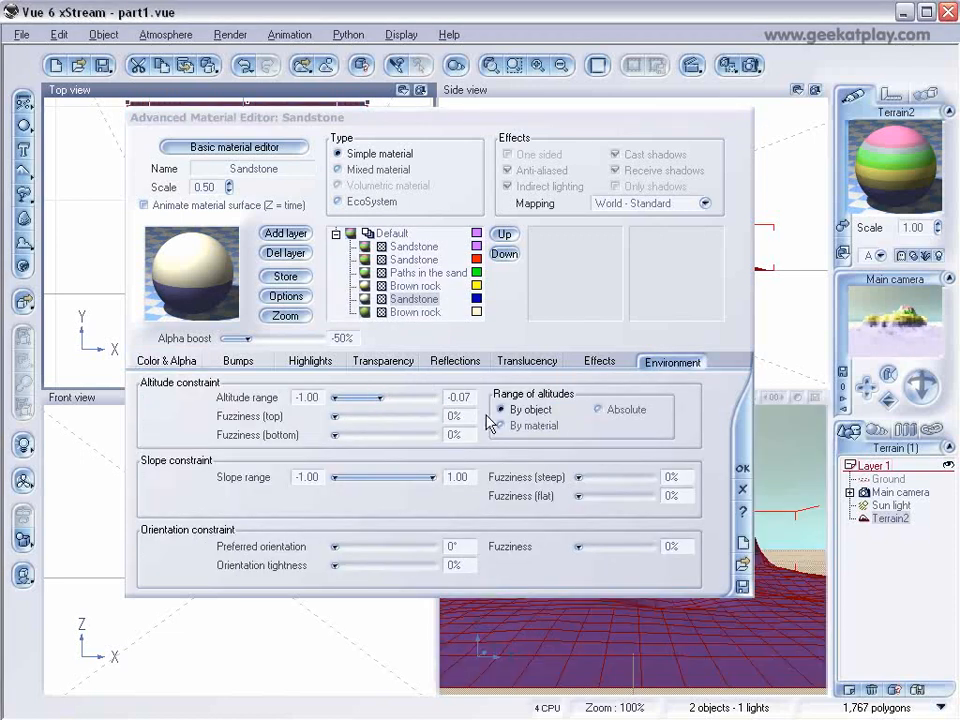
{"action": "left_click_drag", "start_coordinate": [380, 397], "coordinate": [395, 397]}
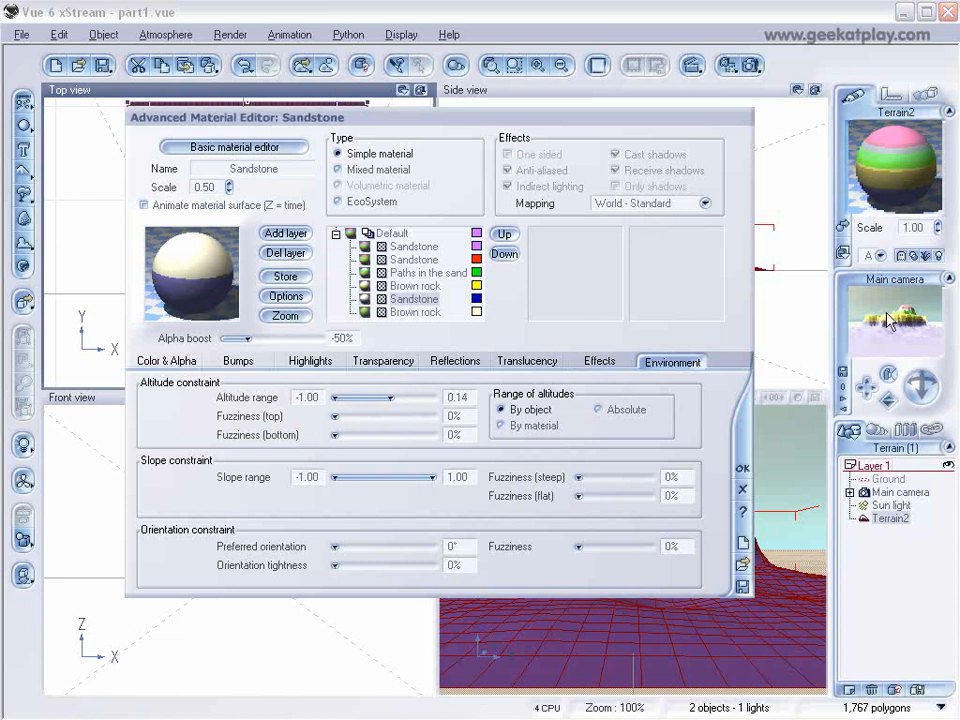
{"action": "left_click", "coordinate": [745, 366]}
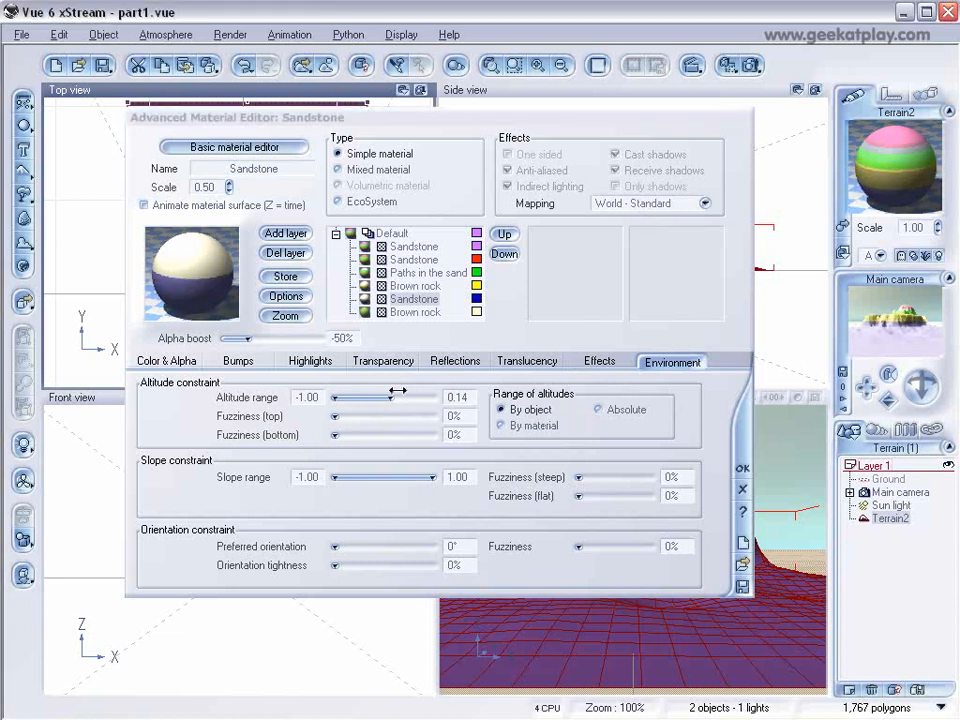
{"action": "left_click_drag", "start_coordinate": [395, 397], "coordinate": [400, 397]}
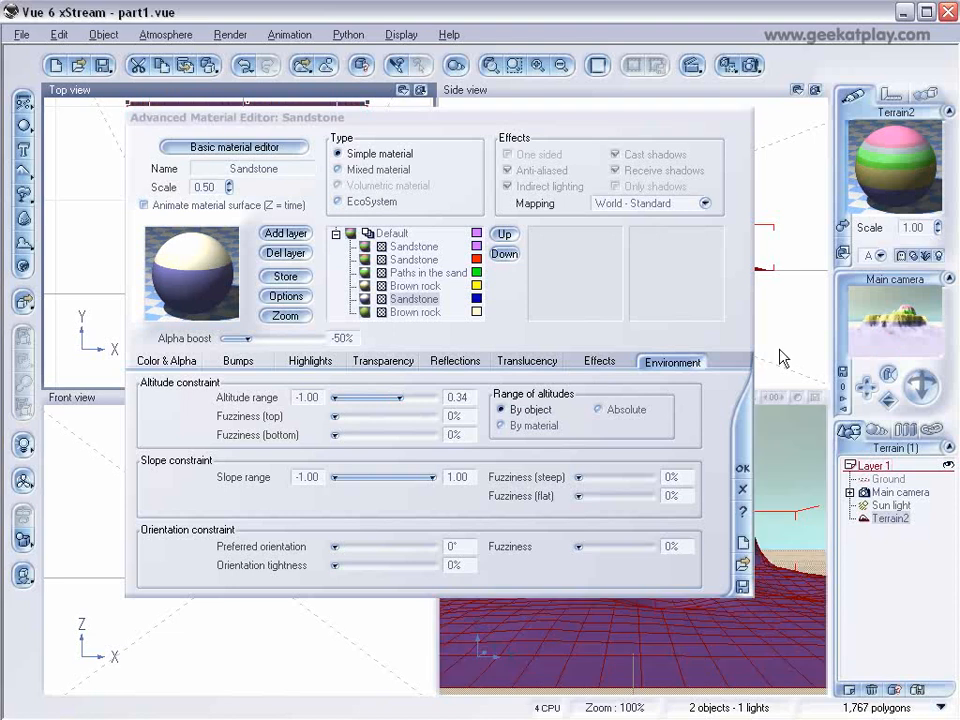
{"action": "left_click_drag", "start_coordinate": [412, 397], "coordinate": [392, 397]}
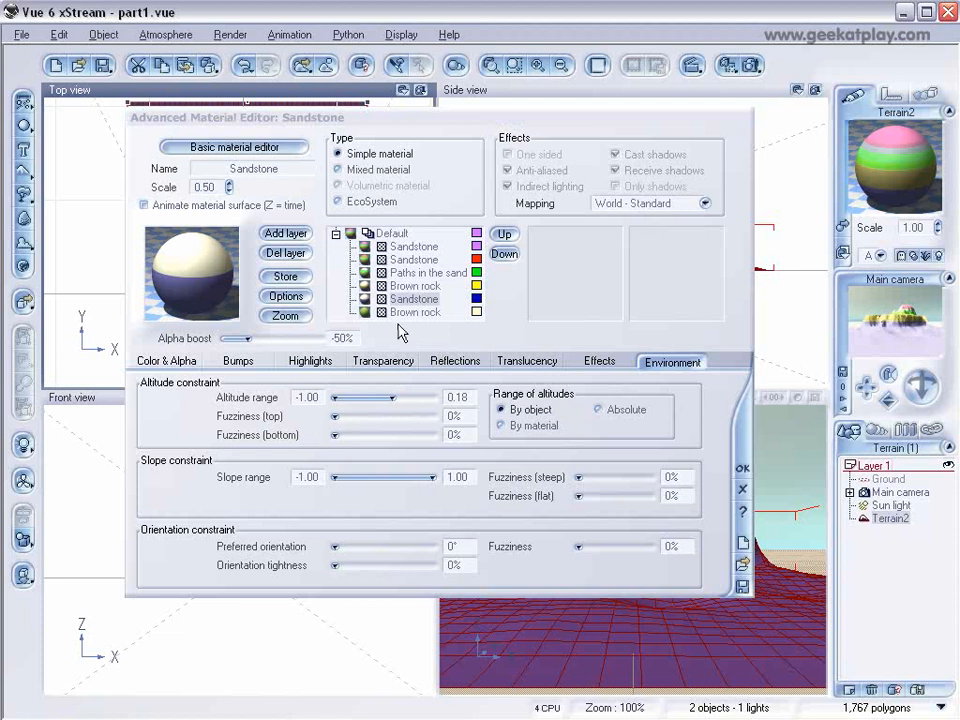
Step: Set the yellow-highlighted Brown rock's lower altitude limit to 0.36 and refresh the camera preview
{"action": "left_click", "coordinate": [410, 286]}
{"action": "left_click_drag", "start_coordinate": [370, 397], "coordinate": [405, 399]}
{"action": "left_click", "coordinate": [918, 334]}
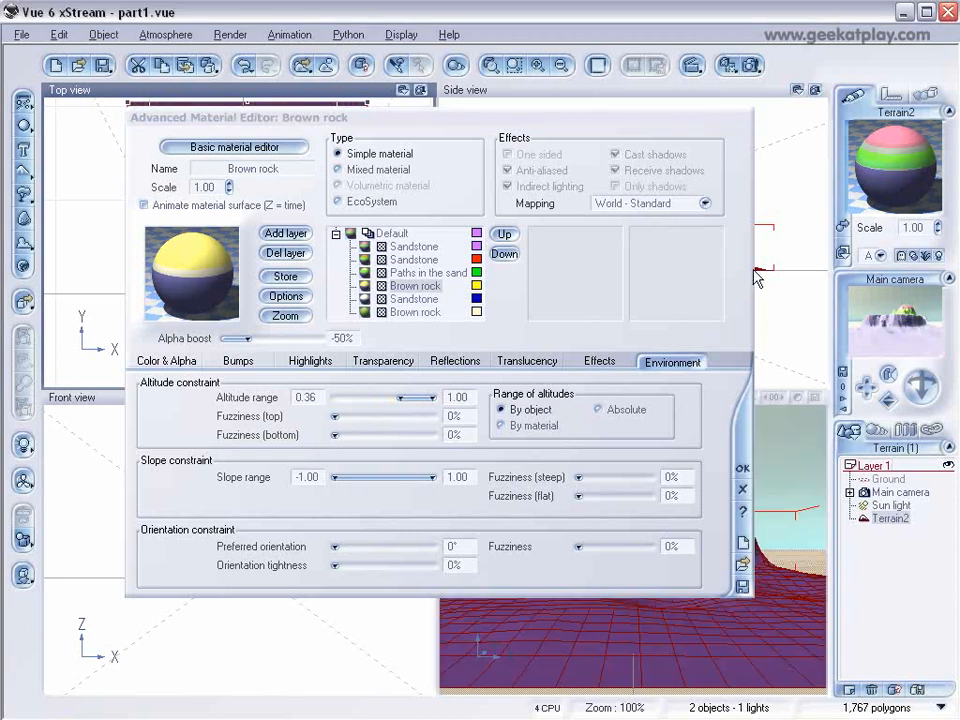
Step: Render the scene to screen at 640x480 and close the finished rendering
{"action": "left_click", "coordinate": [753, 66]}
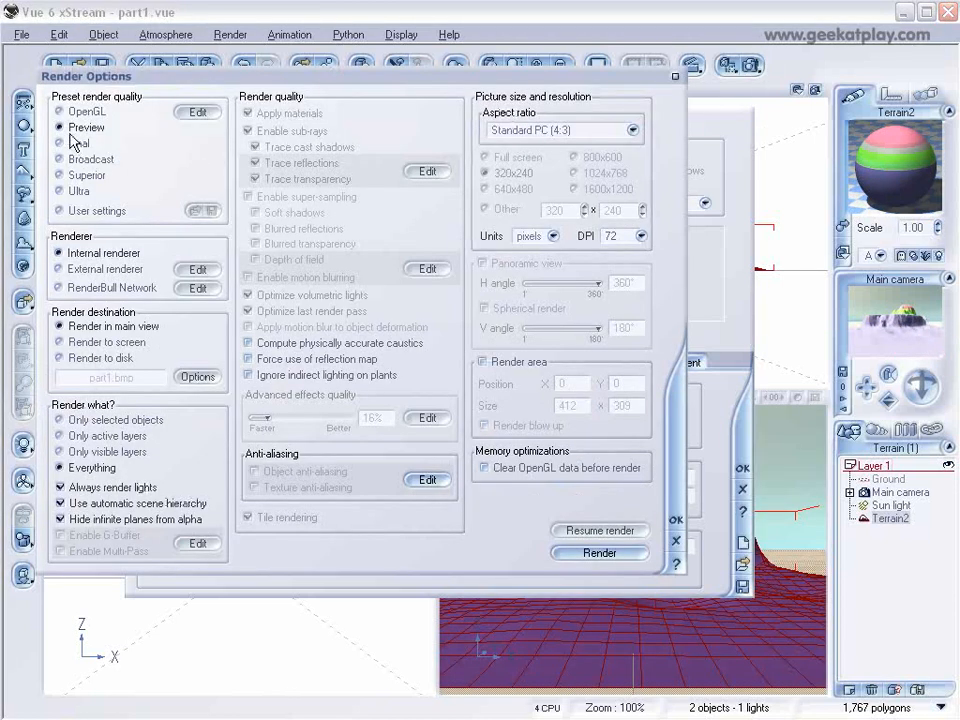
{"action": "left_click", "coordinate": [100, 342]}
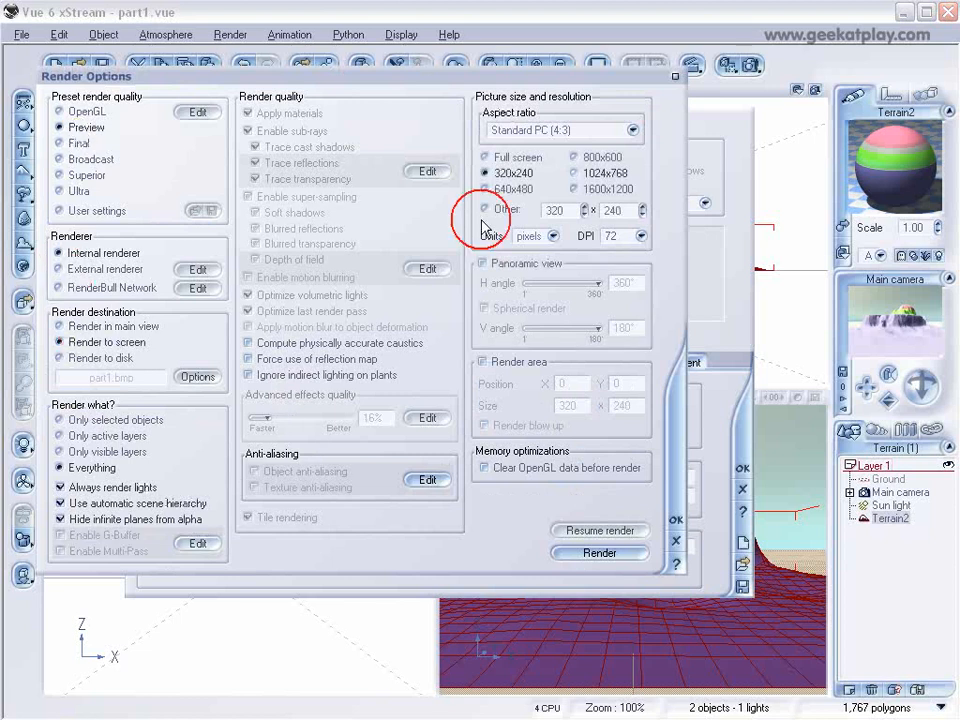
{"action": "left_click", "coordinate": [497, 188]}
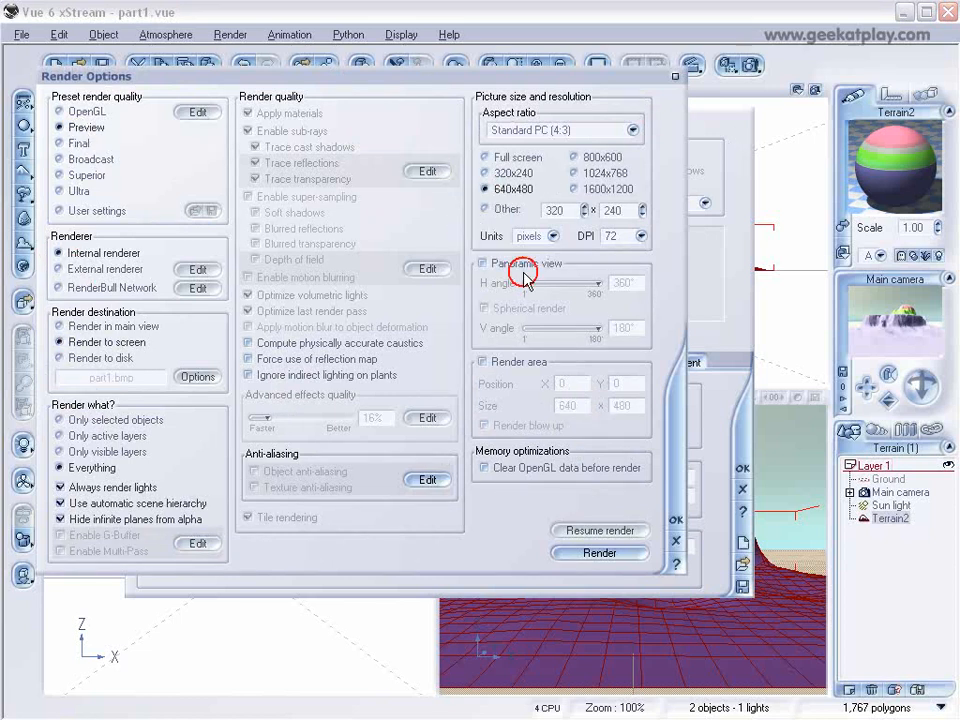
{"action": "left_click", "coordinate": [600, 553]}
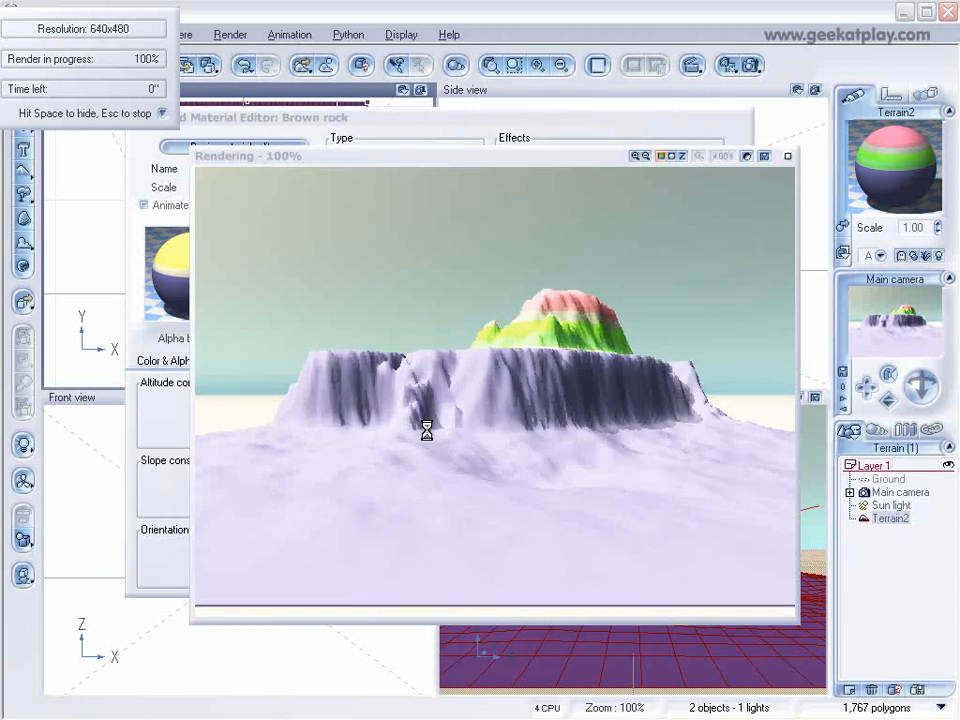
{"action": "right_click", "coordinate": [551, 370]}
{"action": "left_click", "coordinate": [787, 156]}
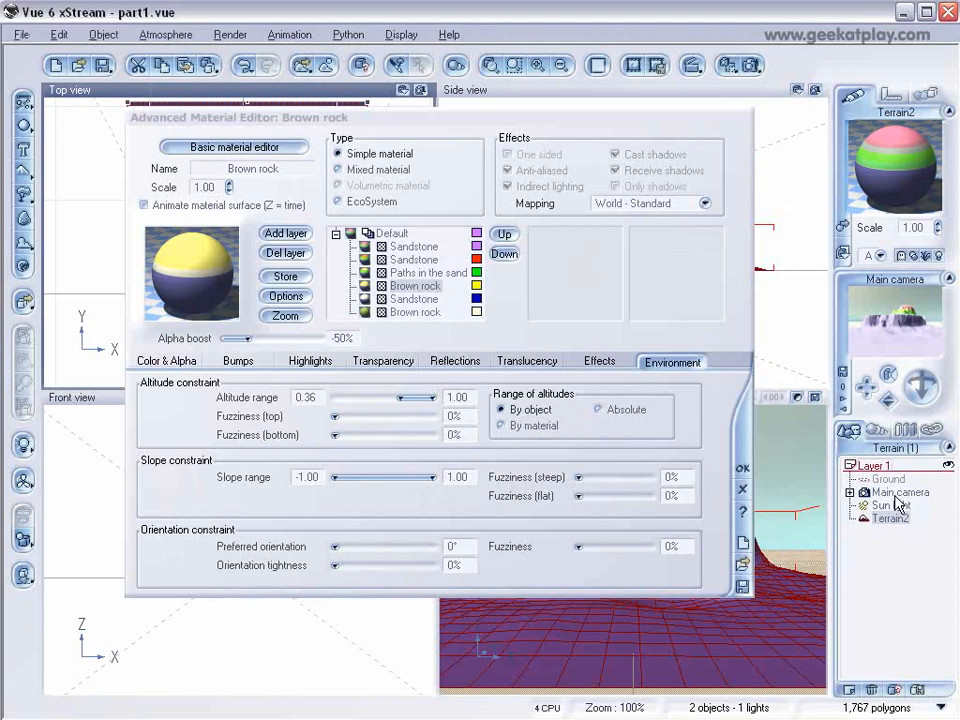
Step: Raise the main camera, move it back from the terrain and tilt it down to view the terrain from above
{"action": "left_click", "coordinate": [893, 494]}
{"action": "left_click_drag", "start_coordinate": [633, 240], "coordinate": [633, 162]}
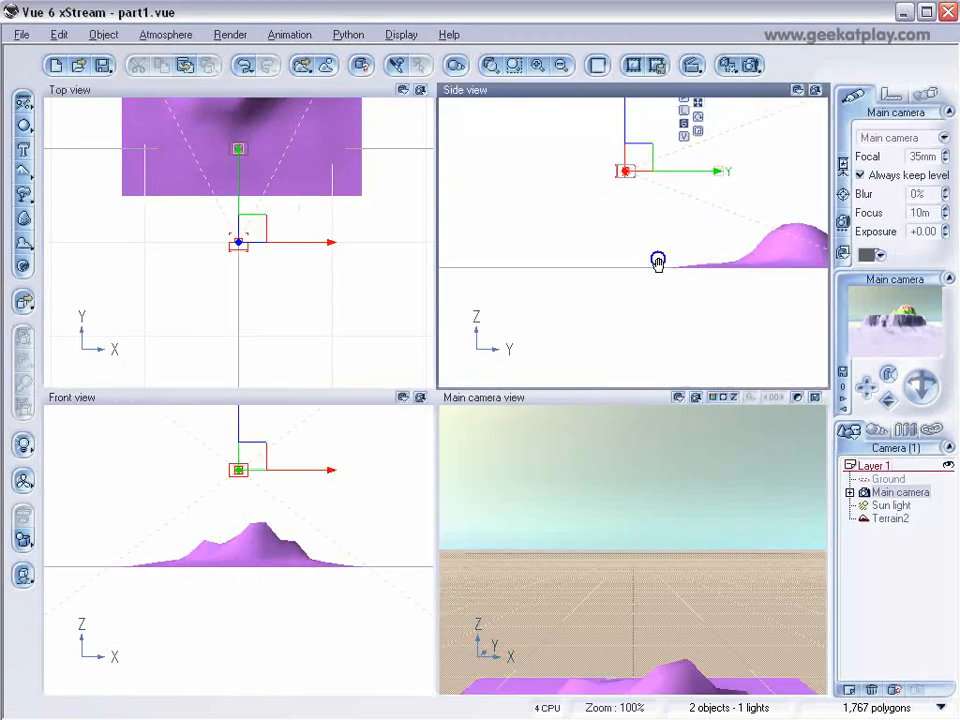
{"action": "left_click_drag", "start_coordinate": [541, 250], "coordinate": [525, 230]}
{"action": "left_click_drag", "start_coordinate": [905, 385], "coordinate": [905, 408]}
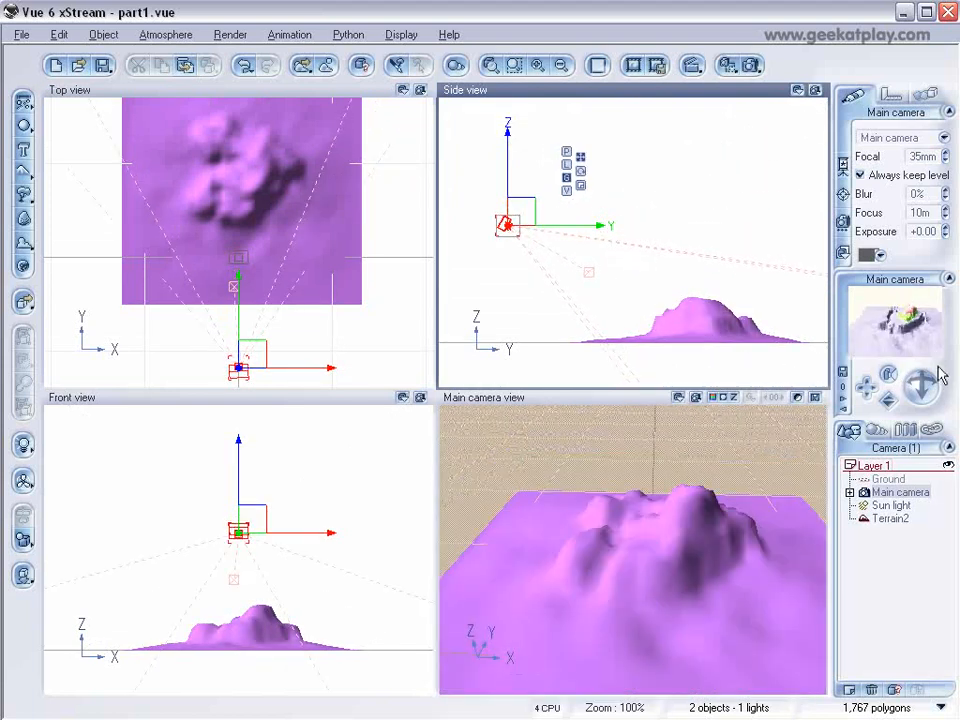
Step: Reopen Terrain2's material and set the blue-highlighted Sandstone's upper altitude limit to 0.05
{"action": "left_click", "coordinate": [893, 518]}
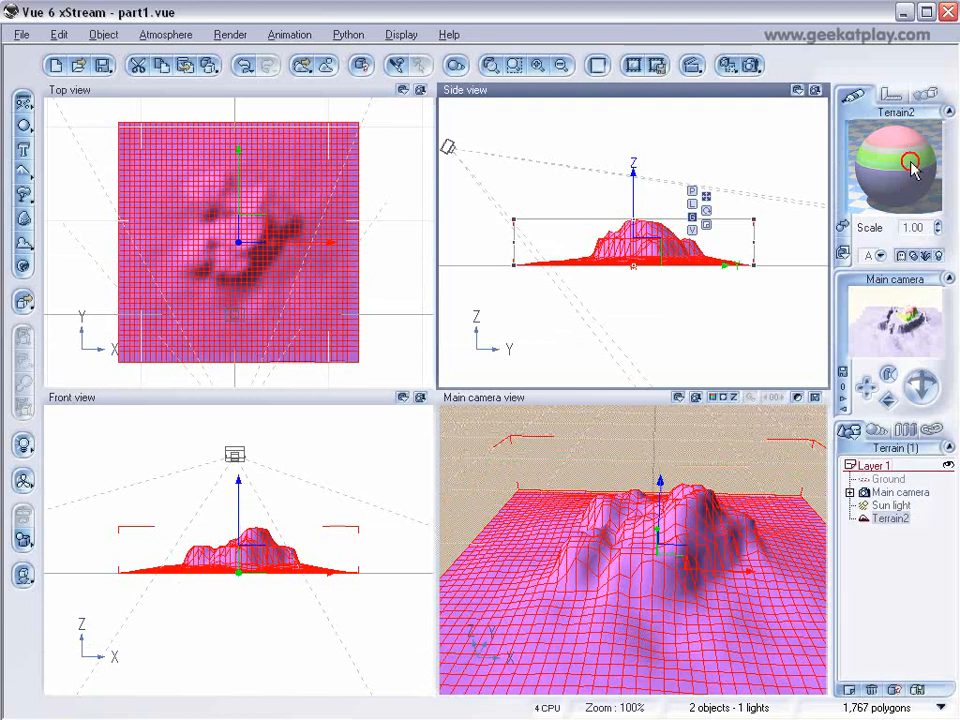
{"action": "double_click", "coordinate": [880, 170]}
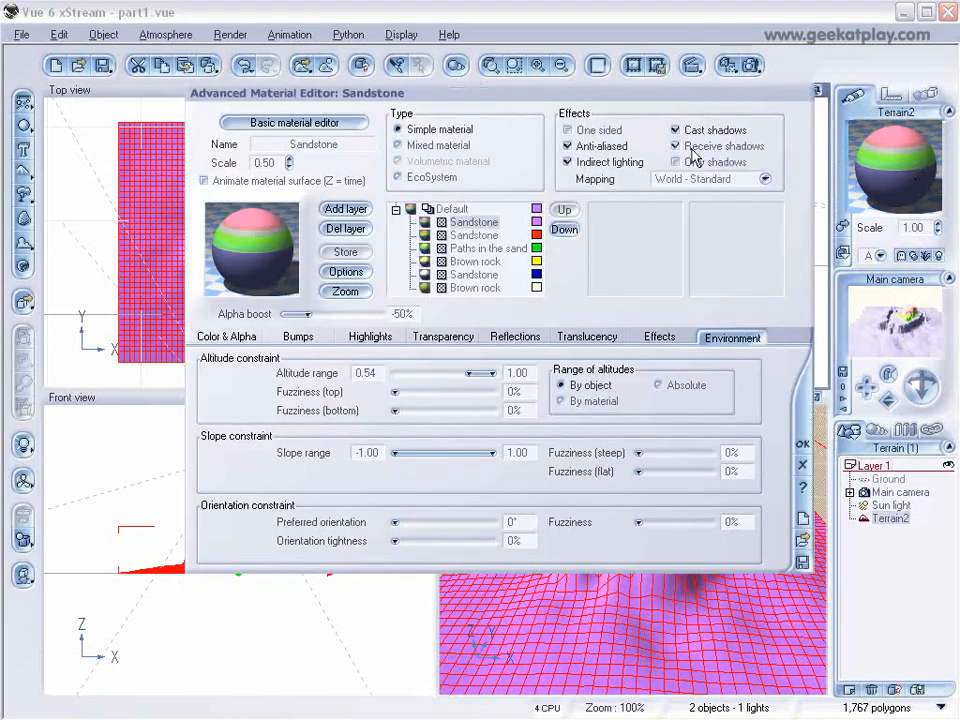
{"action": "left_click", "coordinate": [483, 275]}
{"action": "left_click_drag", "start_coordinate": [461, 382], "coordinate": [447, 377]}
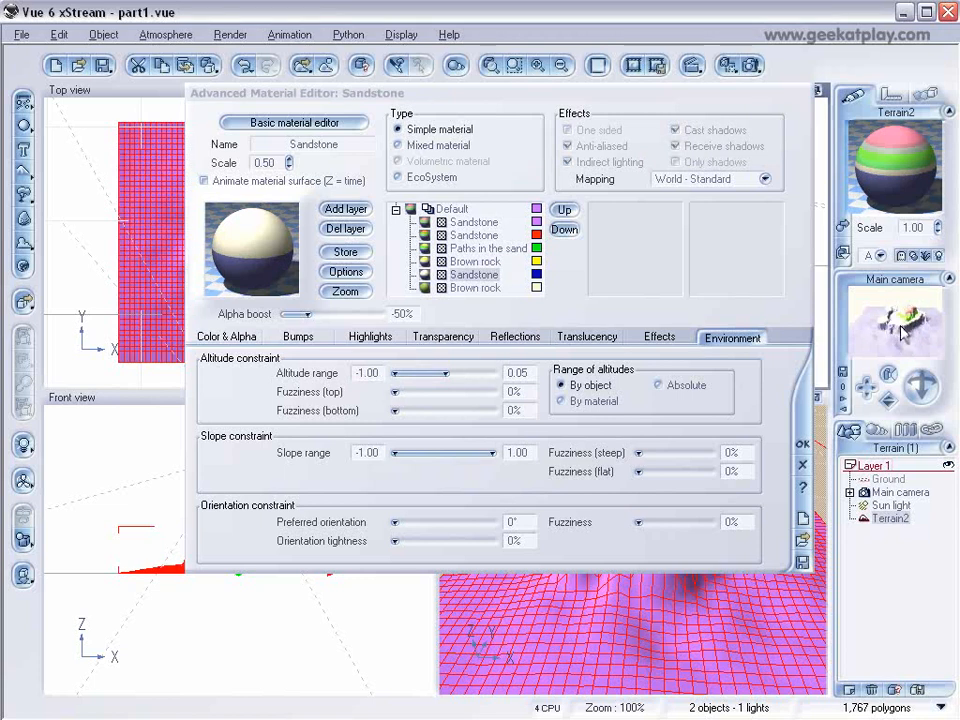
Step: Set the yellow-highlighted Brown rock's lower altitude limit to 0.05 to match the upper limit of the Sandstone beneath it
{"action": "left_click", "coordinate": [478, 261]}
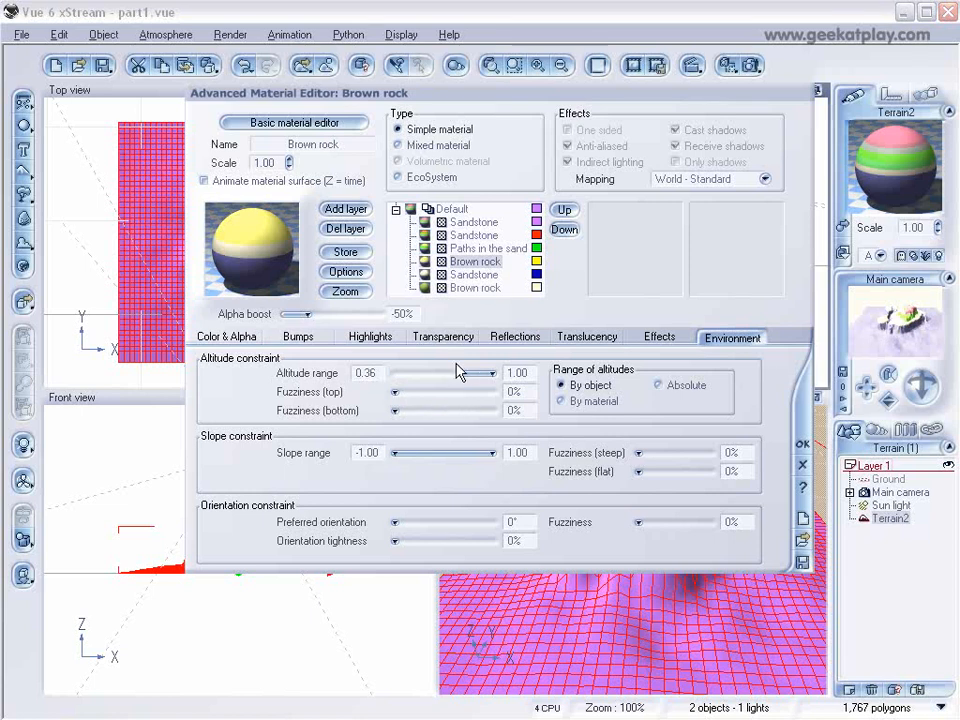
{"action": "left_click", "coordinate": [466, 275]}
{"action": "double_click", "coordinate": [529, 375]}
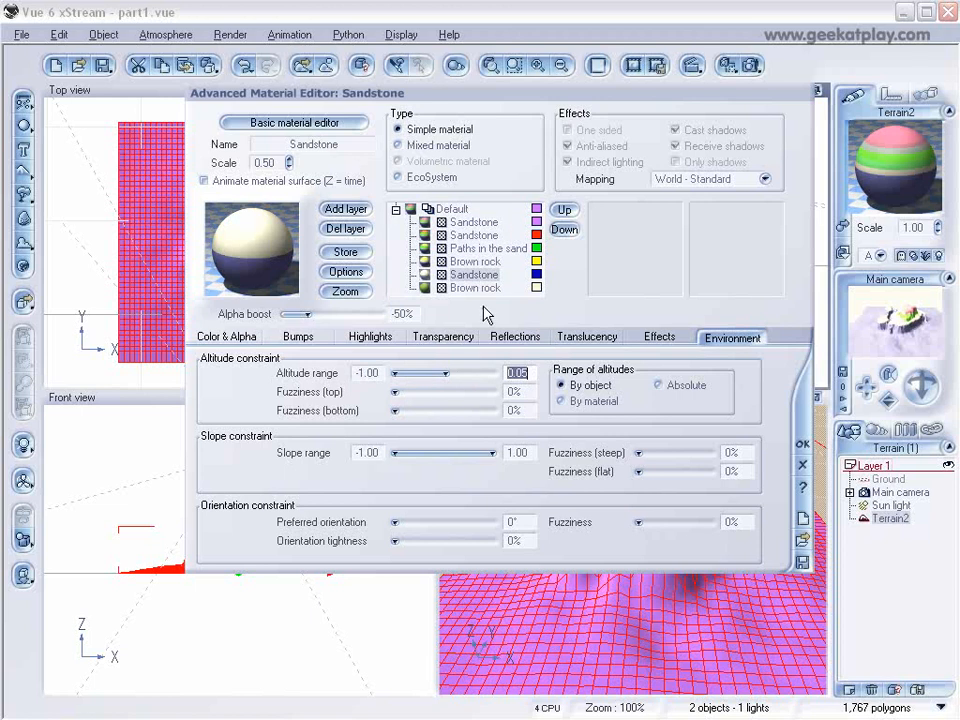
{"action": "left_click", "coordinate": [457, 263]}
{"action": "left_click", "coordinate": [320, 374]}
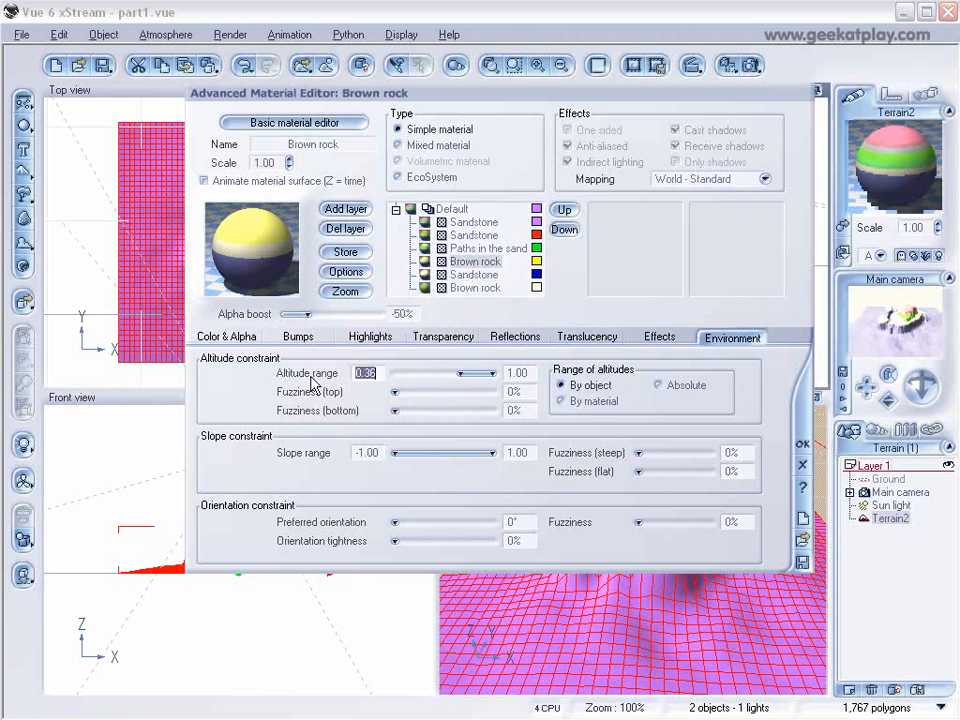
{"action": "type", "text": "0.05"}
{"action": "key", "text": "Return"}
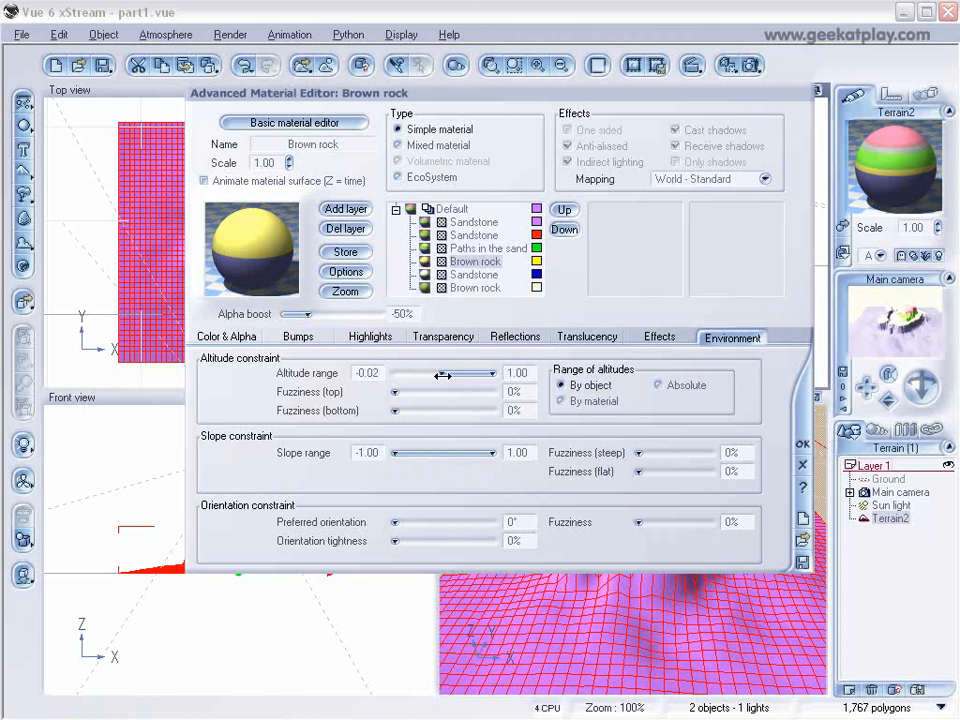
Step: Set the yellow-highlighted Brown rock's upper altitude limit to 0.07 and render the scene to check the band
{"action": "left_click", "coordinate": [528, 373]}
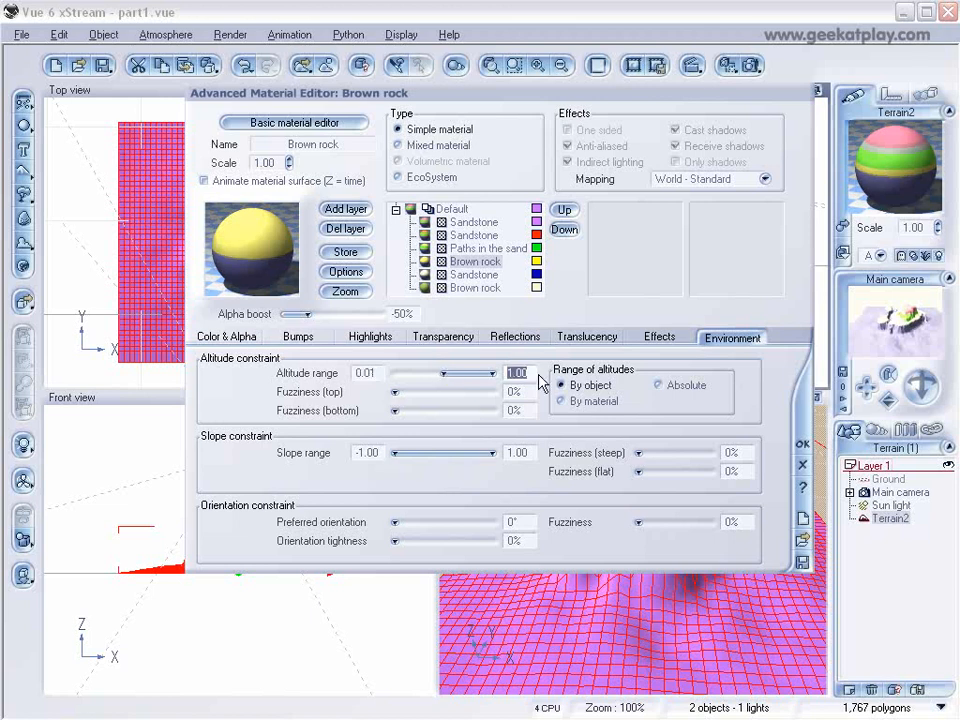
{"action": "type", "text": "0.05"}
{"action": "key", "text": "Return"}
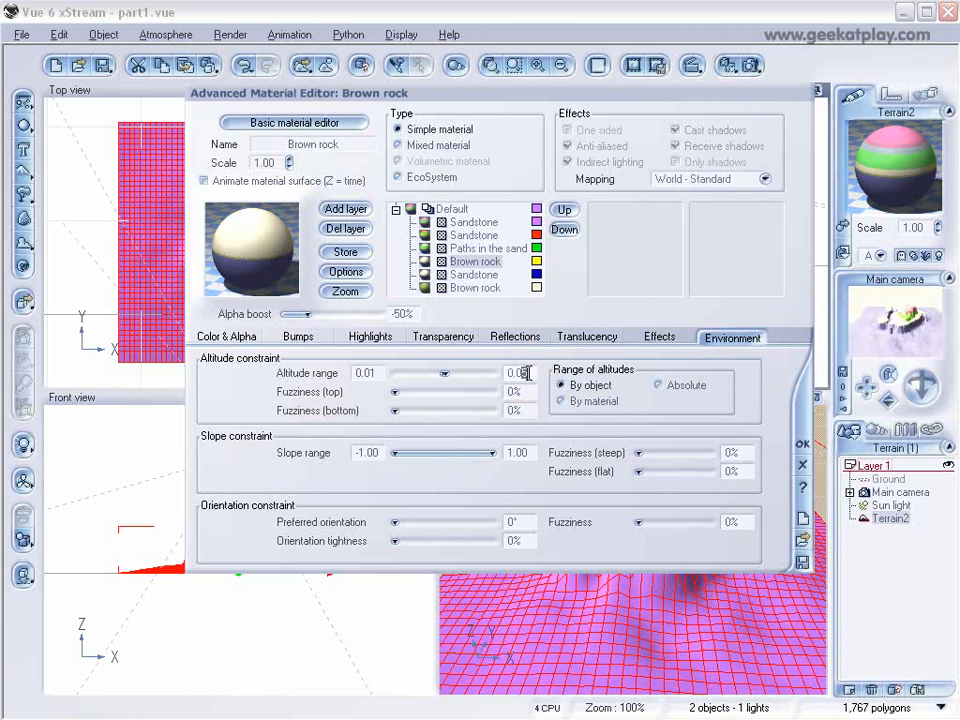
{"action": "type", "text": "7"}
{"action": "left_click", "coordinate": [906, 336]}
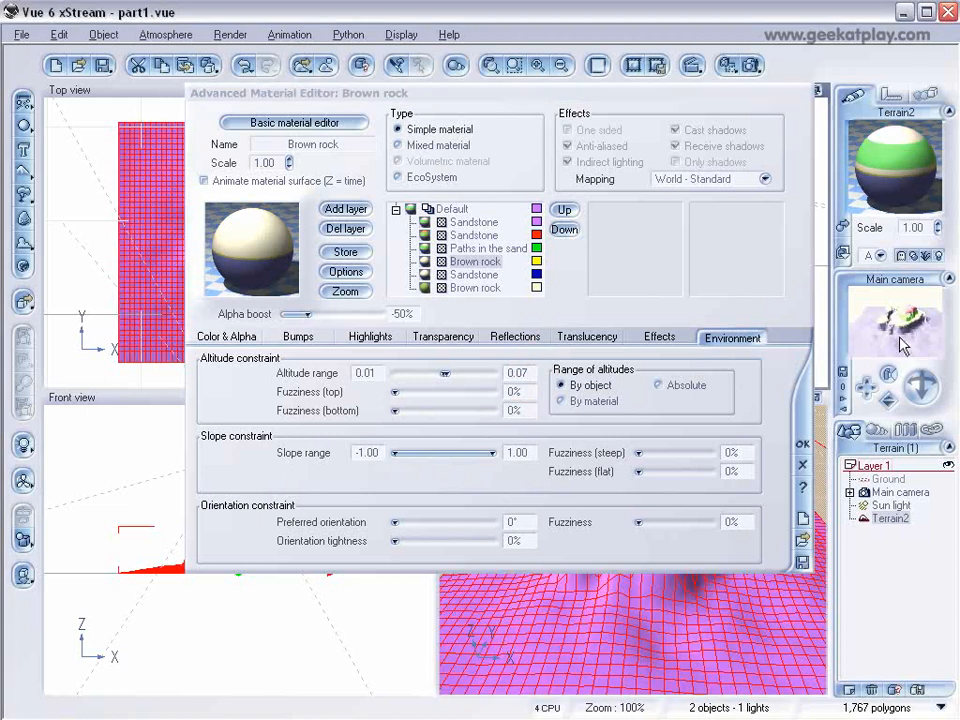
{"action": "left_click", "coordinate": [749, 66]}
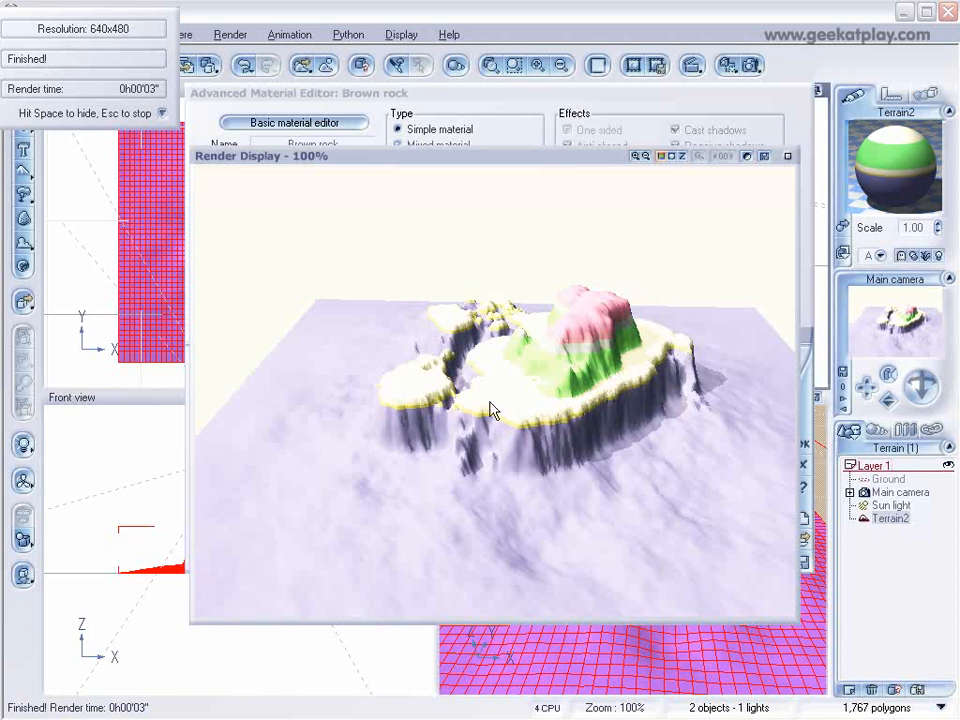
{"action": "left_click", "coordinate": [787, 156]}
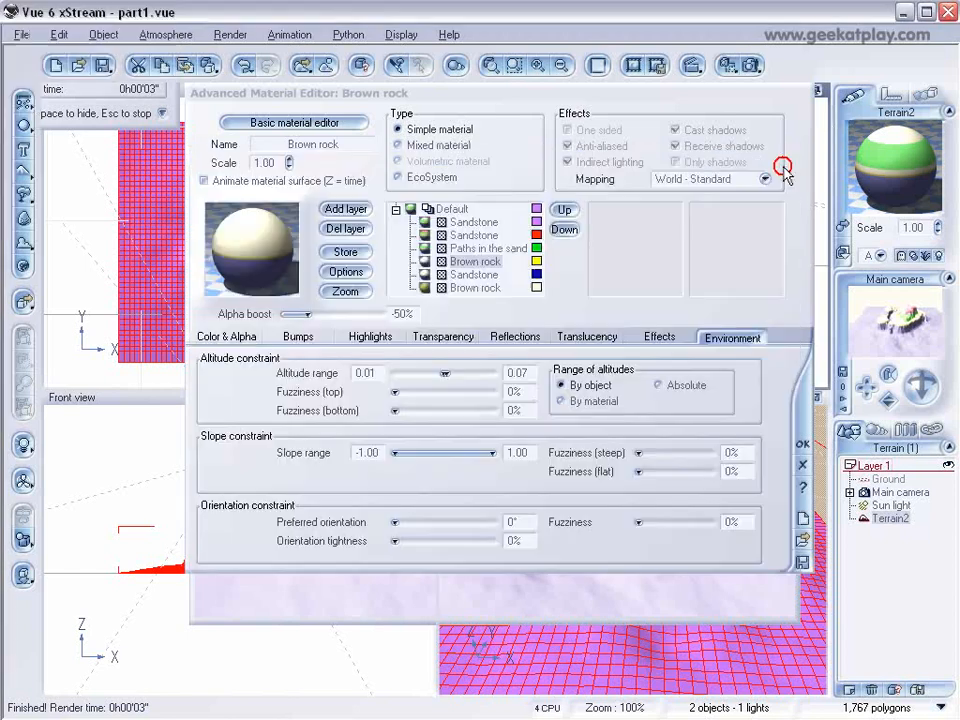
Step: Raise the yellow-highlighted Brown rock's upper altitude limit to 0.10 and render the scene again
{"action": "double_click", "coordinate": [517, 372]}
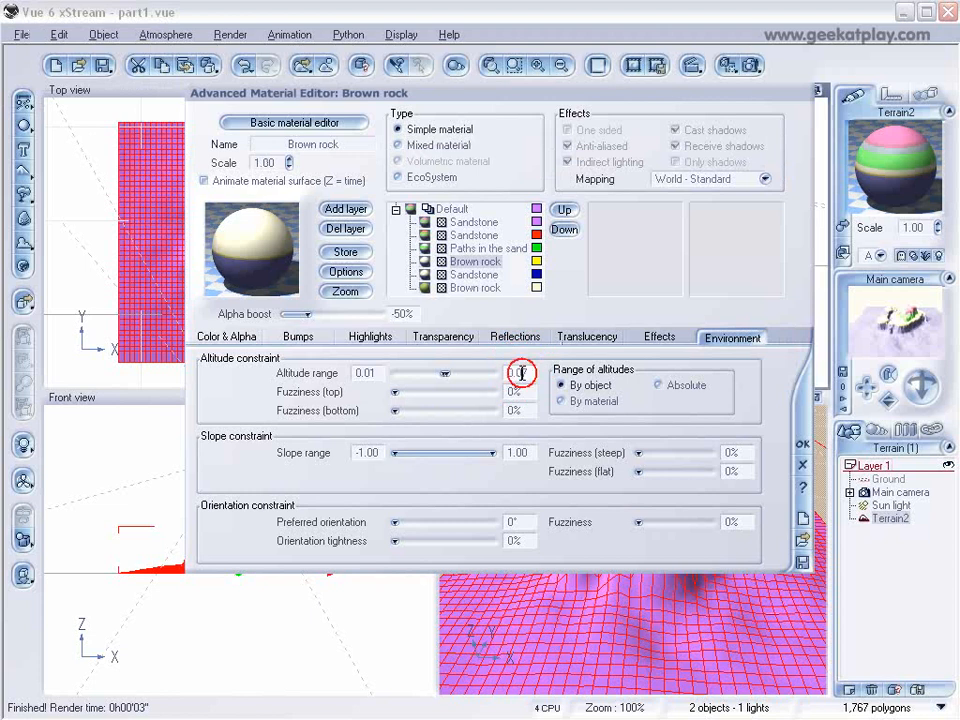
{"action": "type", "text": "10"}
{"action": "left_click", "coordinate": [921, 335]}
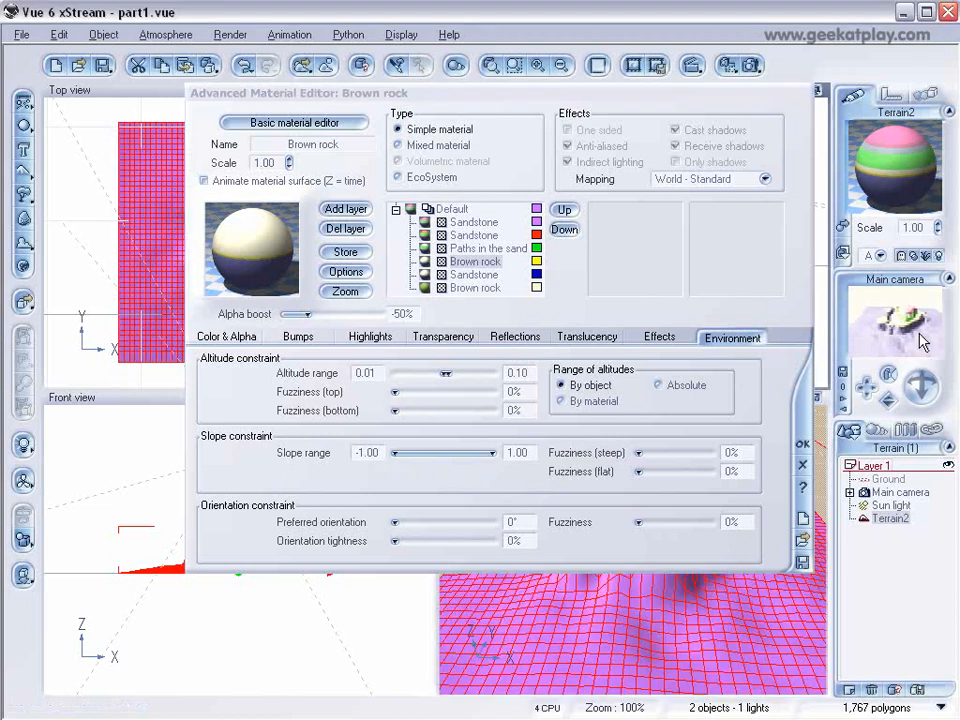
{"action": "left_click", "coordinate": [741, 94]}
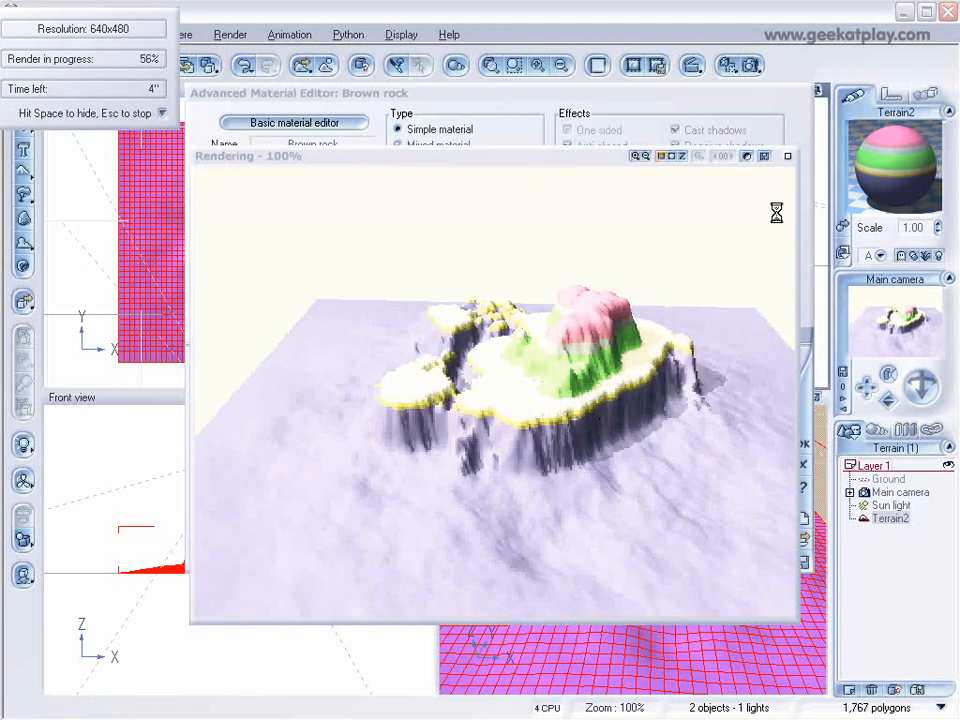
{"action": "left_click", "coordinate": [808, 150]}
{"action": "left_click", "coordinate": [789, 155]}
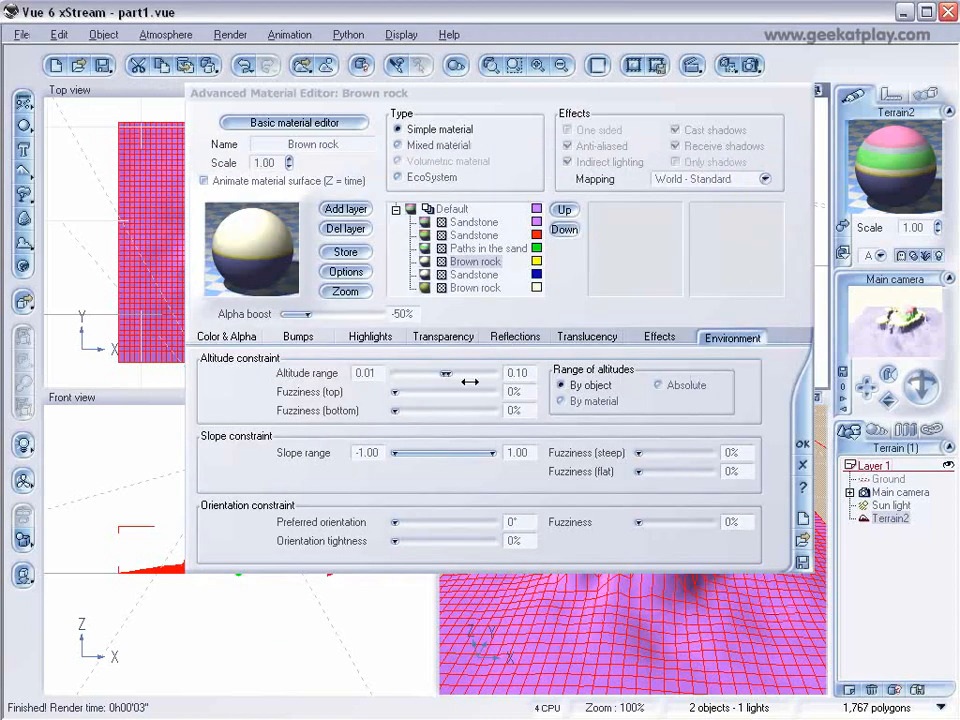
Step: Set the yellow-highlighted Brown rock's upper altitude limit to 0.12 and check it with another render
{"action": "double_click", "coordinate": [517, 373]}
{"action": "type", "text": "0.1"}
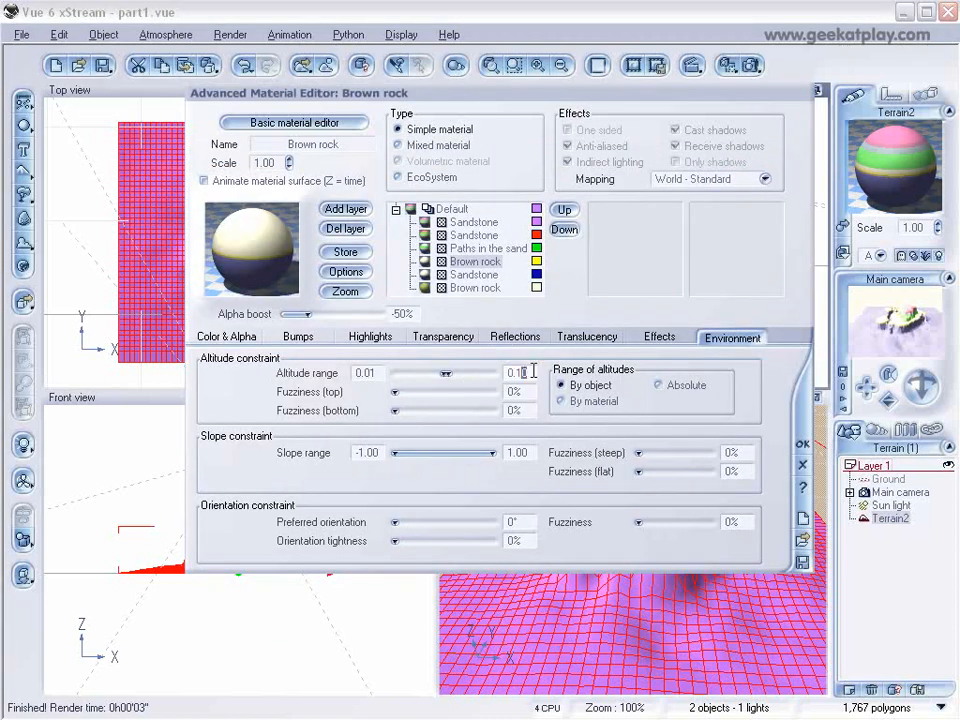
{"action": "left_click", "coordinate": [752, 65]}
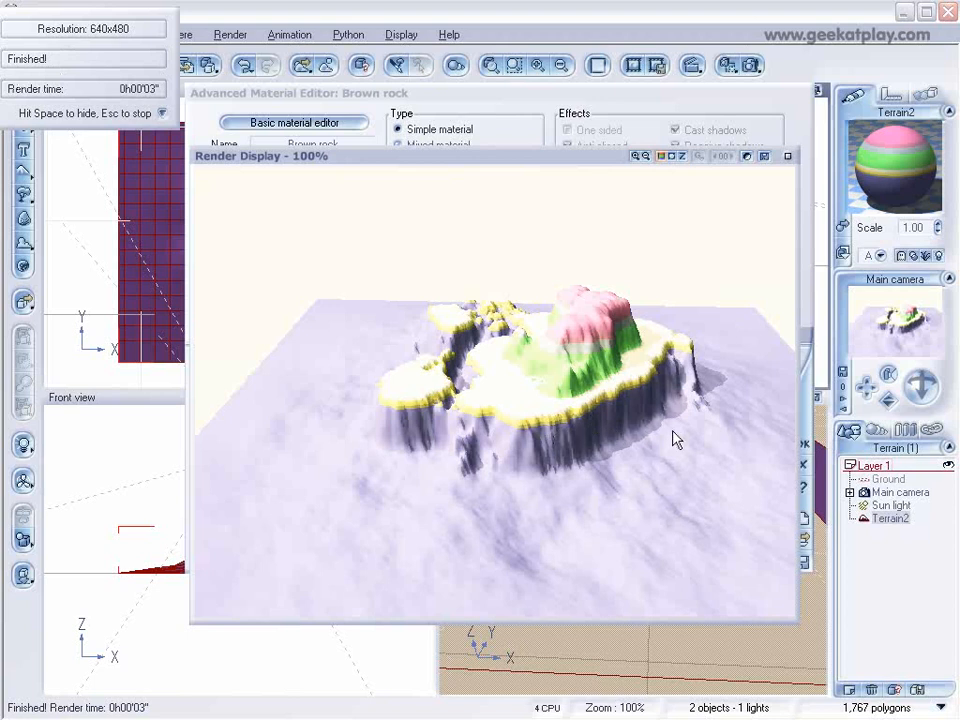
{"action": "left_click", "coordinate": [787, 156]}
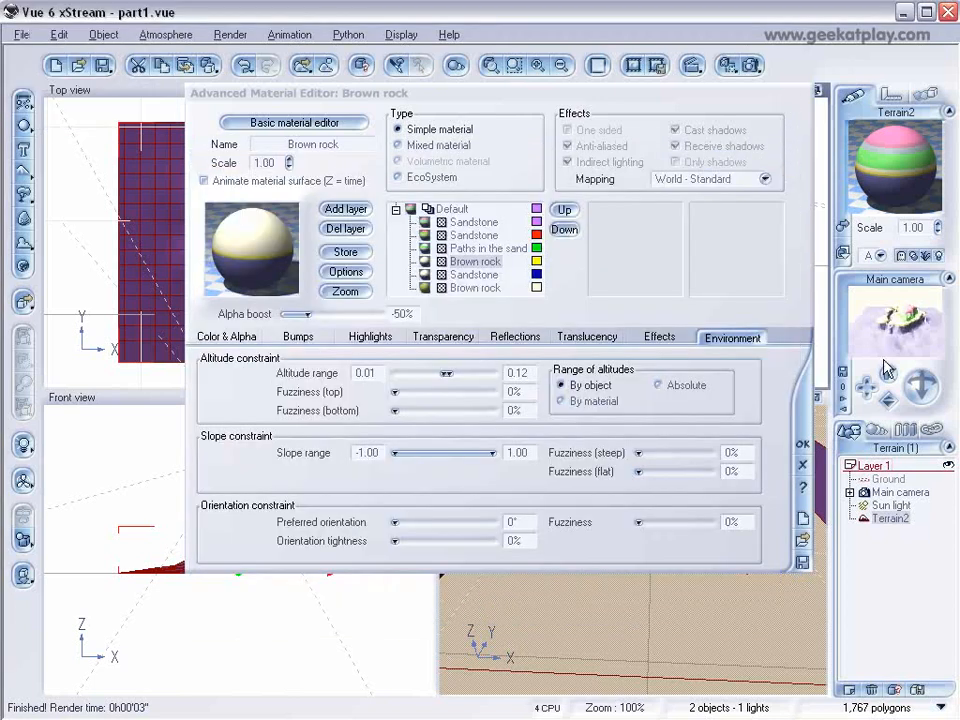
Step: Copy the yellow Brown rock's upper altitude limit of 0.12 into the lower altitude limit of the green-highlighted Paths in the sand layer
{"action": "left_click", "coordinate": [476, 248]}
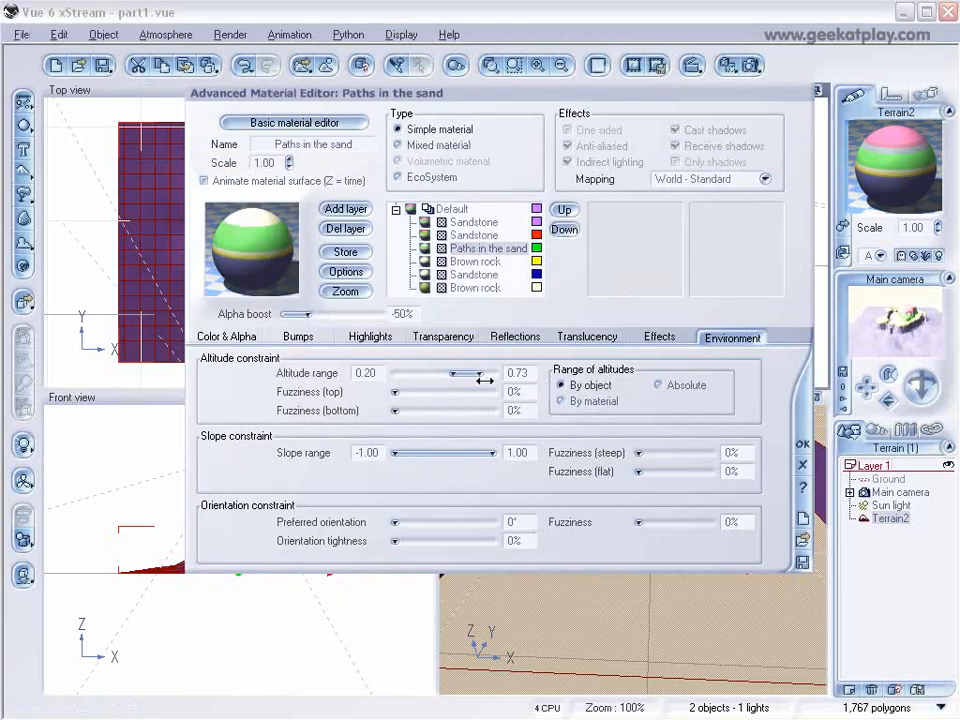
{"action": "left_click", "coordinate": [445, 261]}
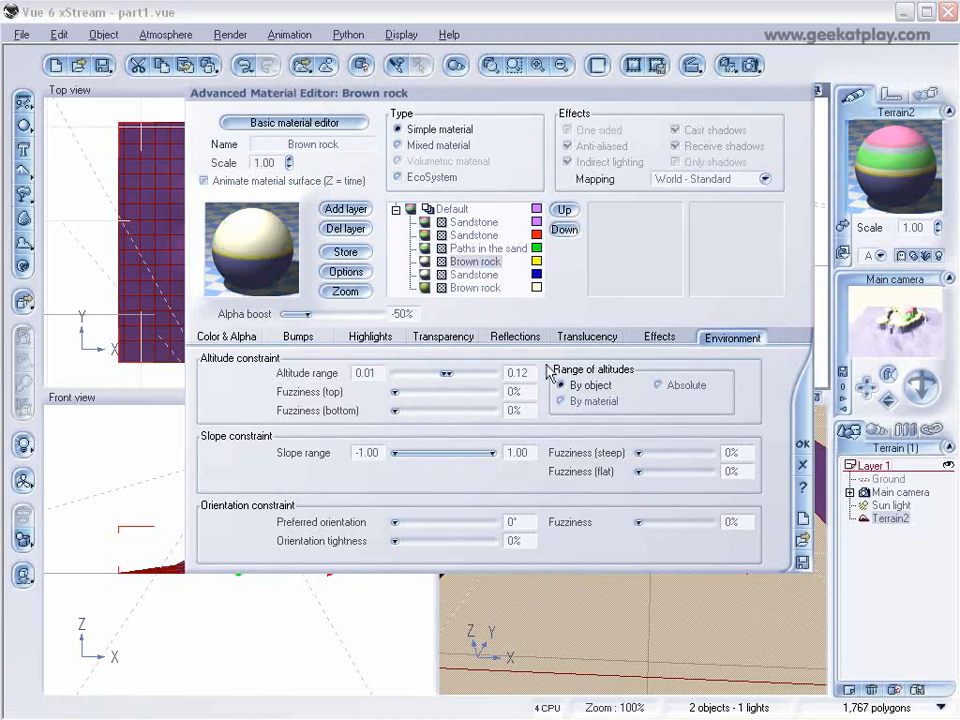
{"action": "double_click", "coordinate": [506, 371]}
{"action": "key", "text": "ctrl+c"}
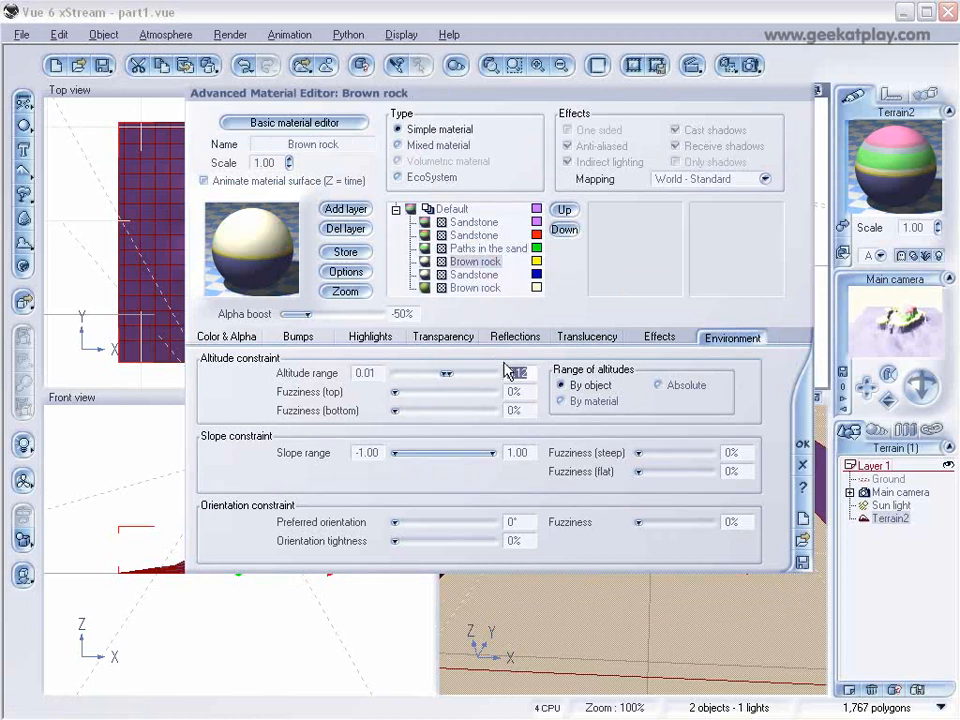
{"action": "left_click", "coordinate": [489, 248]}
{"action": "double_click", "coordinate": [375, 371]}
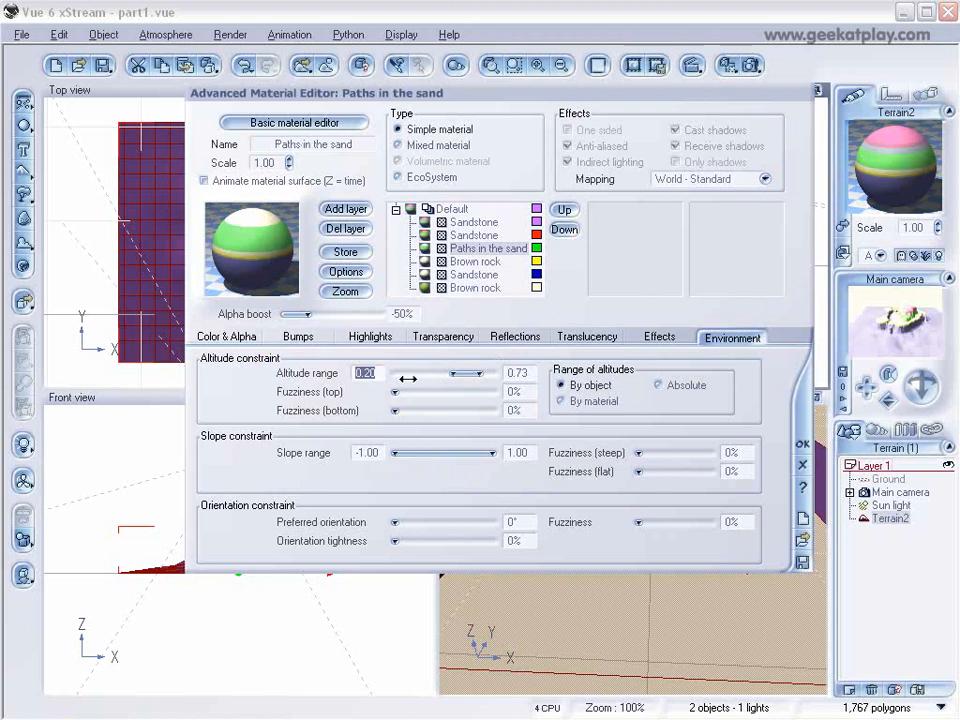
{"action": "key", "text": "ctrl+v"}
Step: Reduce the Paths in the sand layer's upper altitude limit in stages to 0.125
{"action": "left_click_drag", "start_coordinate": [487, 371], "coordinate": [484, 371]}
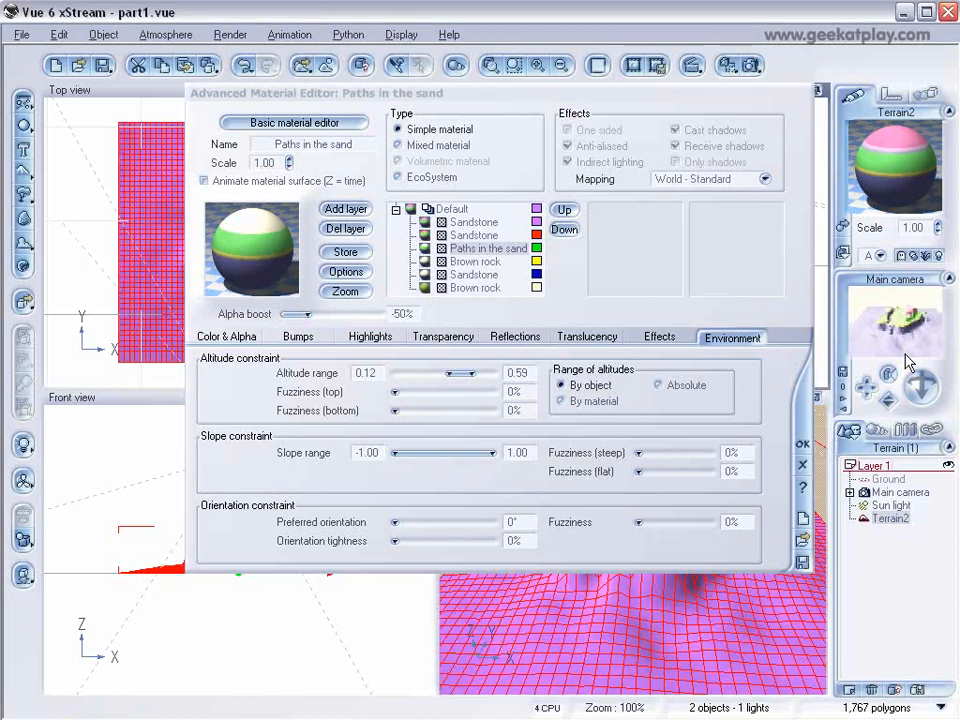
{"action": "left_click_drag", "start_coordinate": [487, 373], "coordinate": [458, 372]}
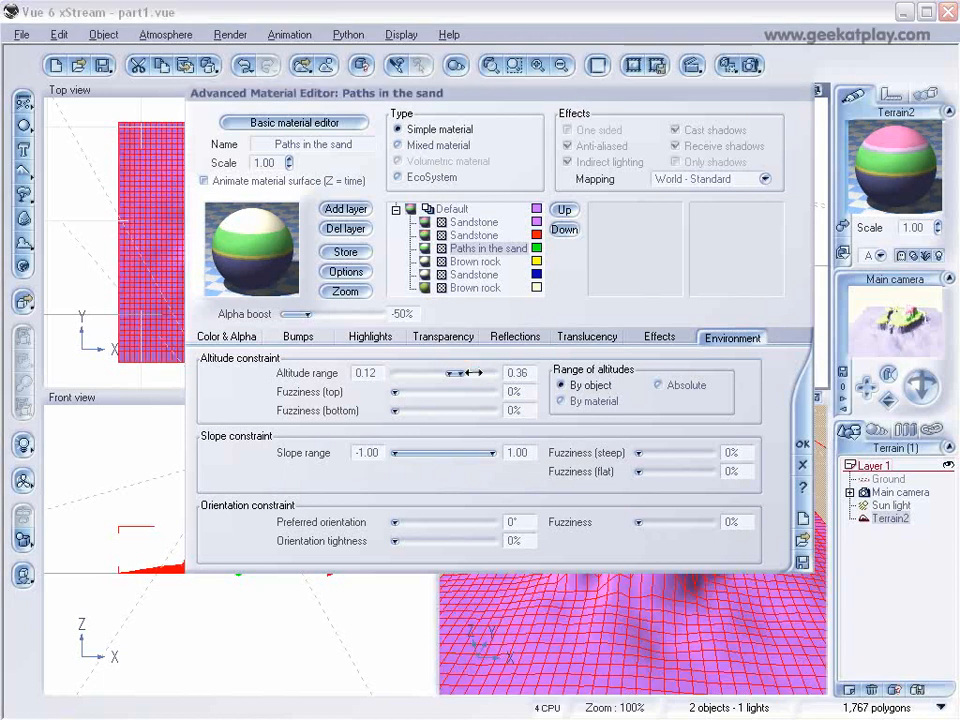
{"action": "left_click", "coordinate": [560, 376]}
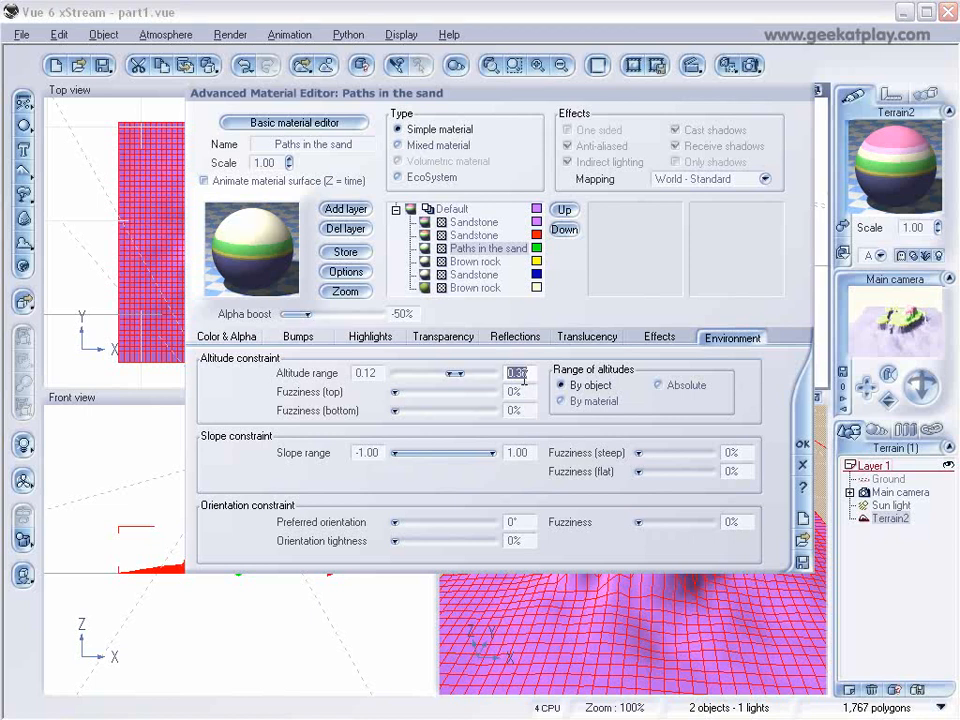
{"action": "type", "text": "0"}
{"action": "left_click", "coordinate": [522, 373]}
{"action": "left_click_drag", "start_coordinate": [523, 373], "coordinate": [529, 372]}
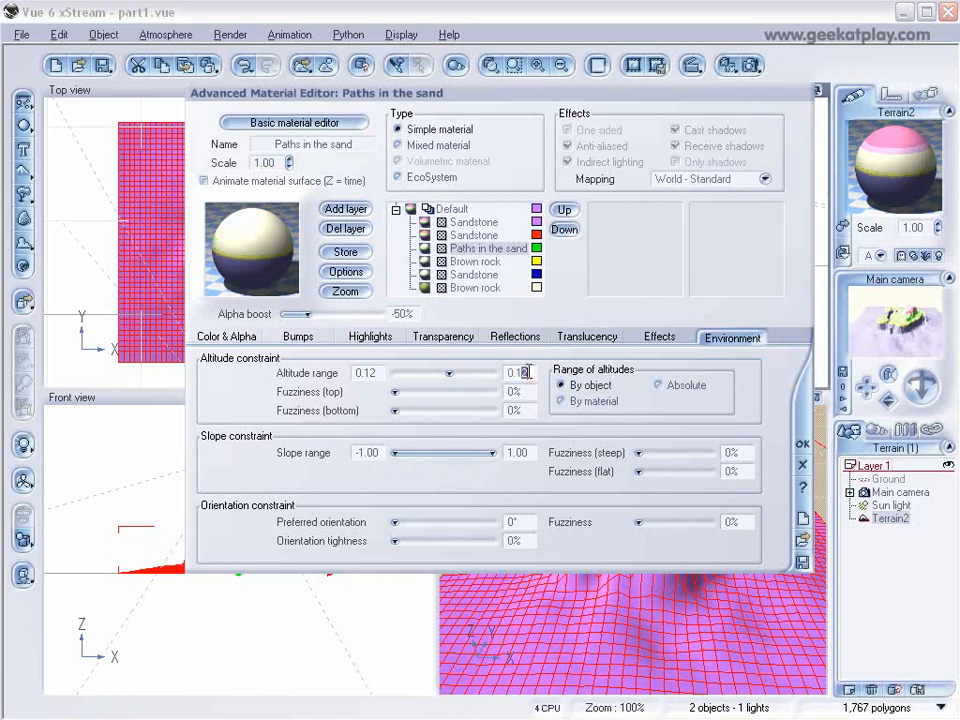
{"action": "type", "text": "5"}
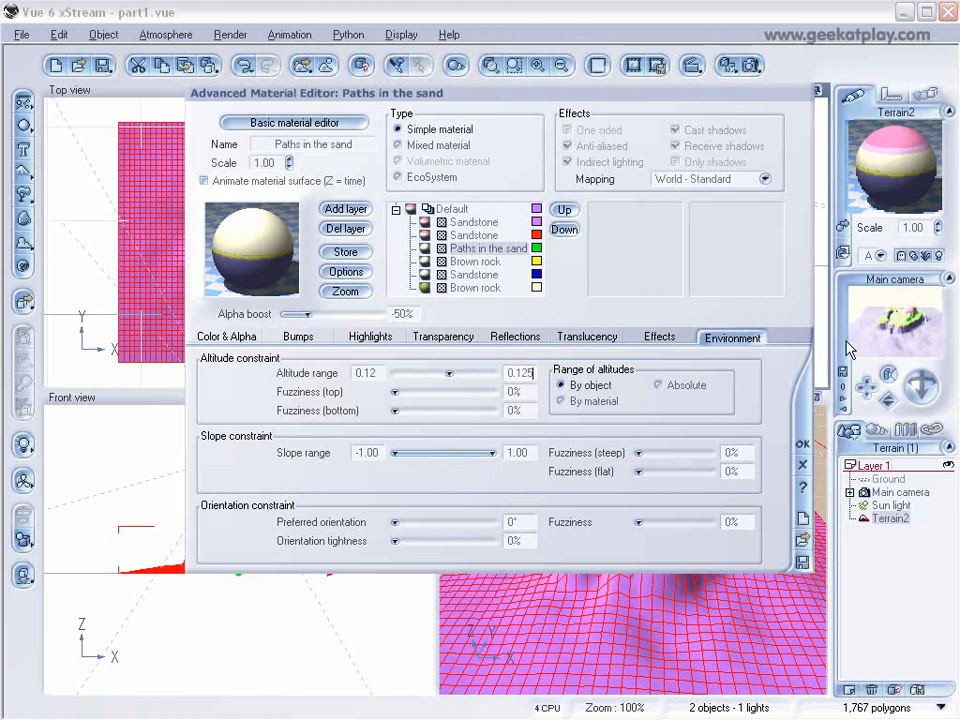
{"action": "key", "text": "Return"}
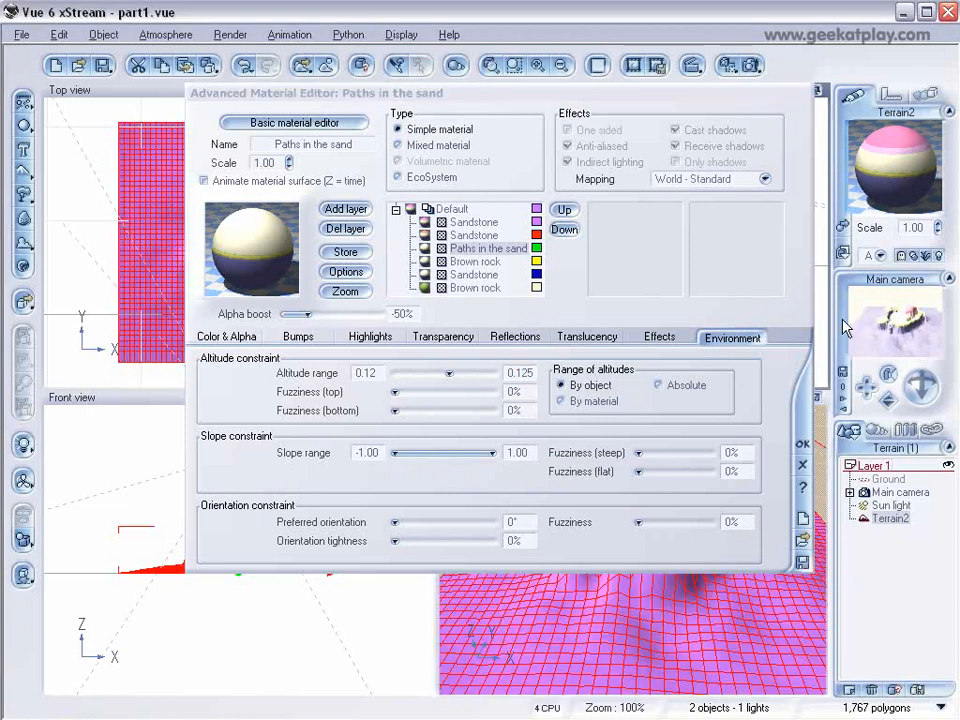
Step: Try upper altitude limits of 0.13, 0.14 and 0.16 for the Paths in the sand layer, checking the camera preview
{"action": "double_click", "coordinate": [519, 372]}
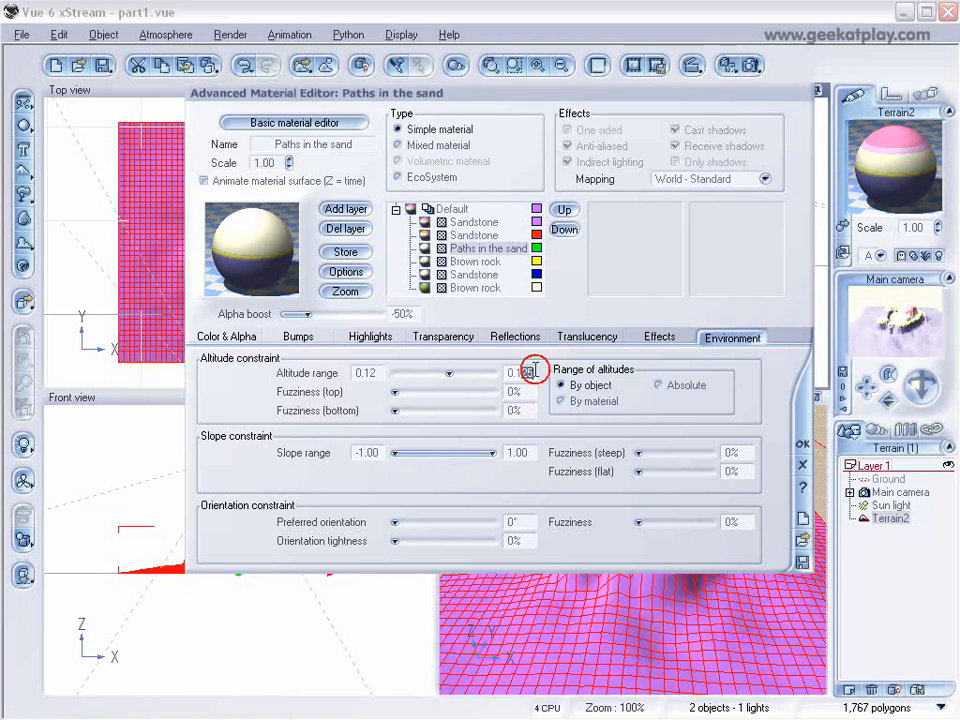
{"action": "type", "text": "3"}
{"action": "key", "text": "Return"}
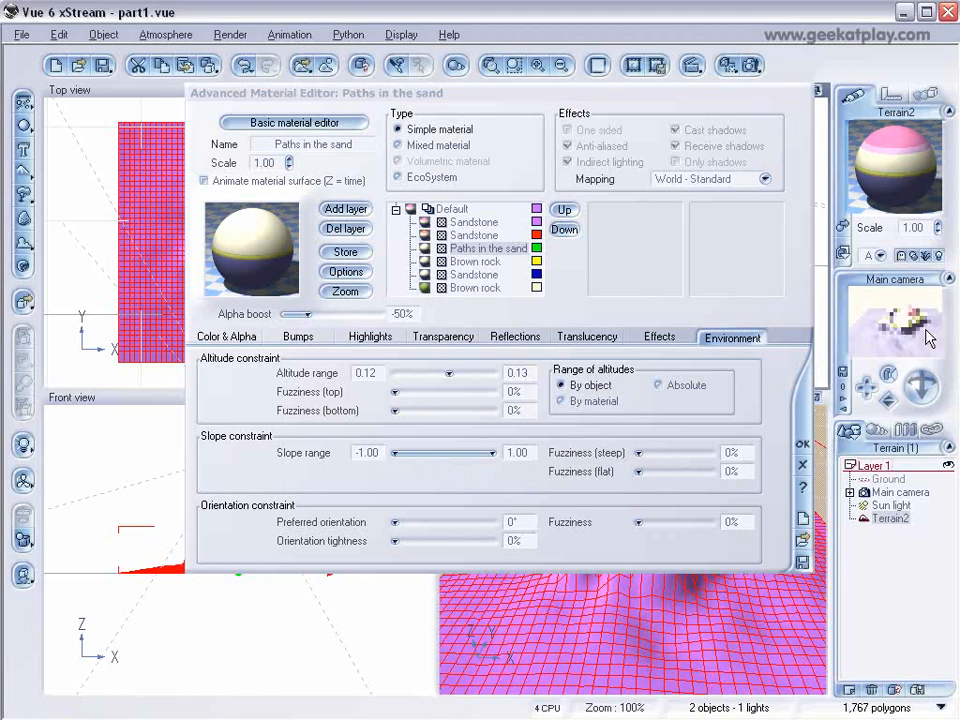
{"action": "double_click", "coordinate": [522, 371]}
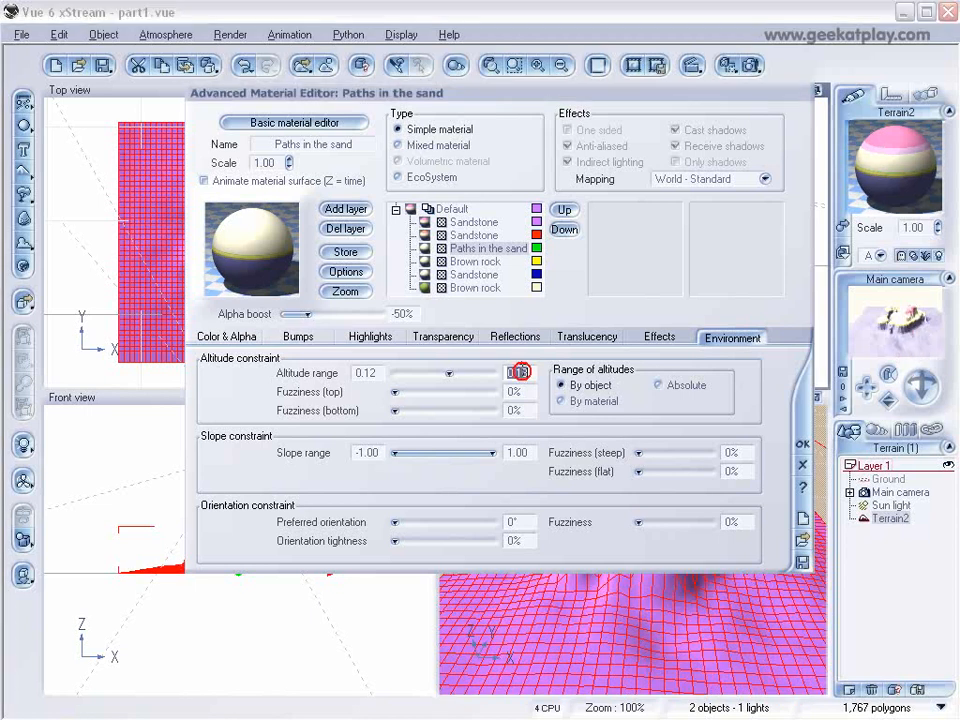
{"action": "type", "text": "4"}
{"action": "left_click", "coordinate": [901, 327]}
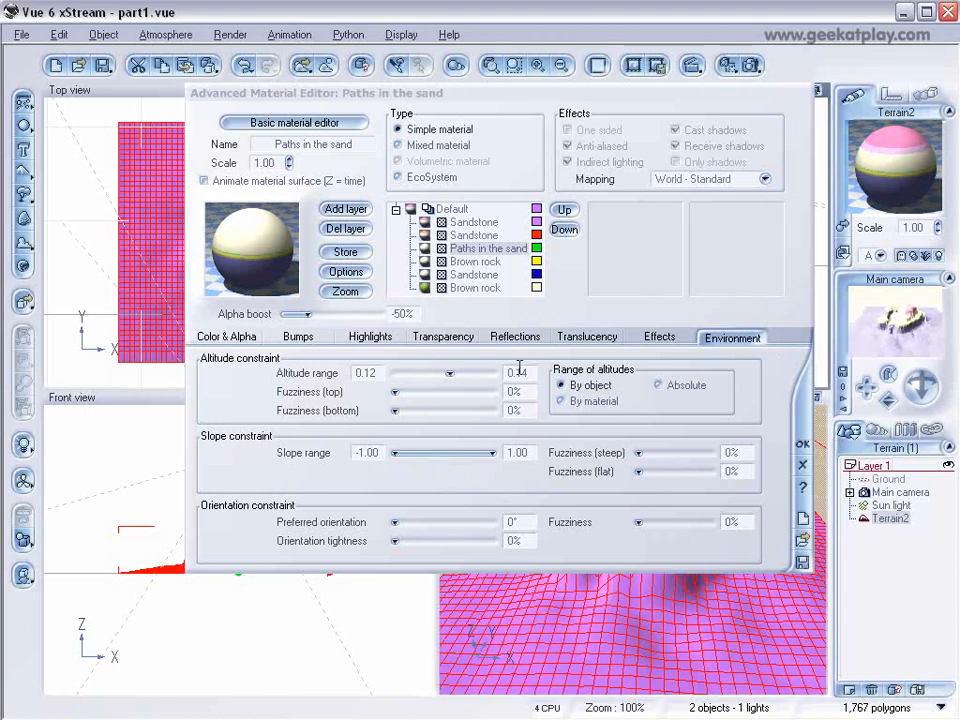
{"action": "left_click", "coordinate": [520, 370]}
{"action": "left_click_drag", "start_coordinate": [520, 370], "coordinate": [540, 369]}
{"action": "type", "text": "6"}
{"action": "left_click", "coordinate": [880, 337]}
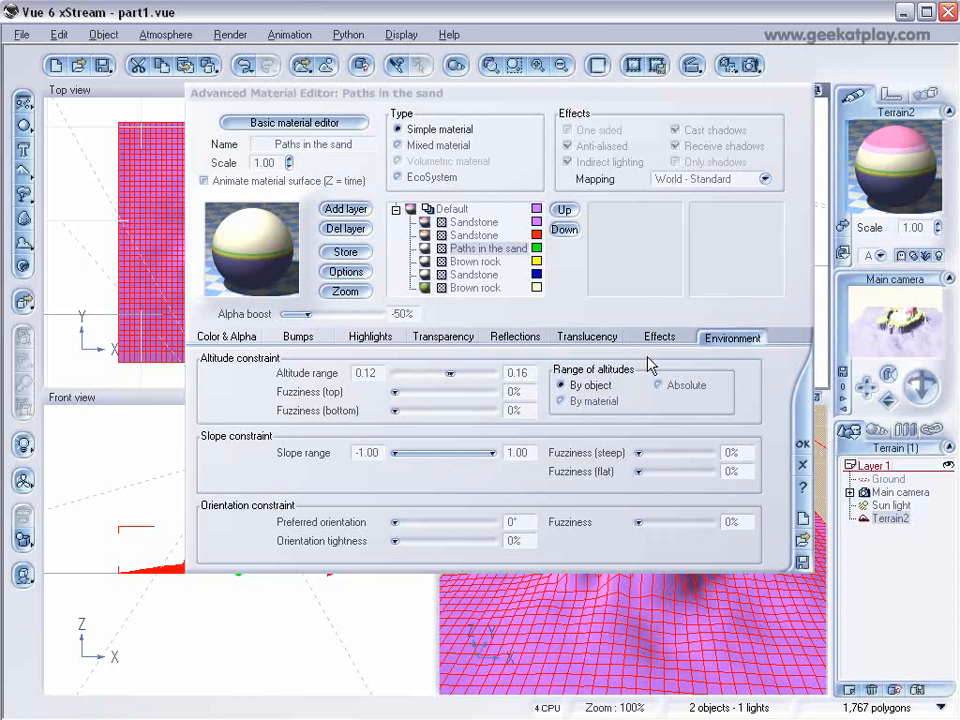
Step: Set the Paths in the sand layer's upper altitude limit to 0.18 and render the scene to check it
{"action": "left_click", "coordinate": [522, 371]}
{"action": "left_click_drag", "start_coordinate": [522, 371], "coordinate": [540, 370]}
{"action": "type", "text": "8"}
{"action": "left_click", "coordinate": [920, 363]}
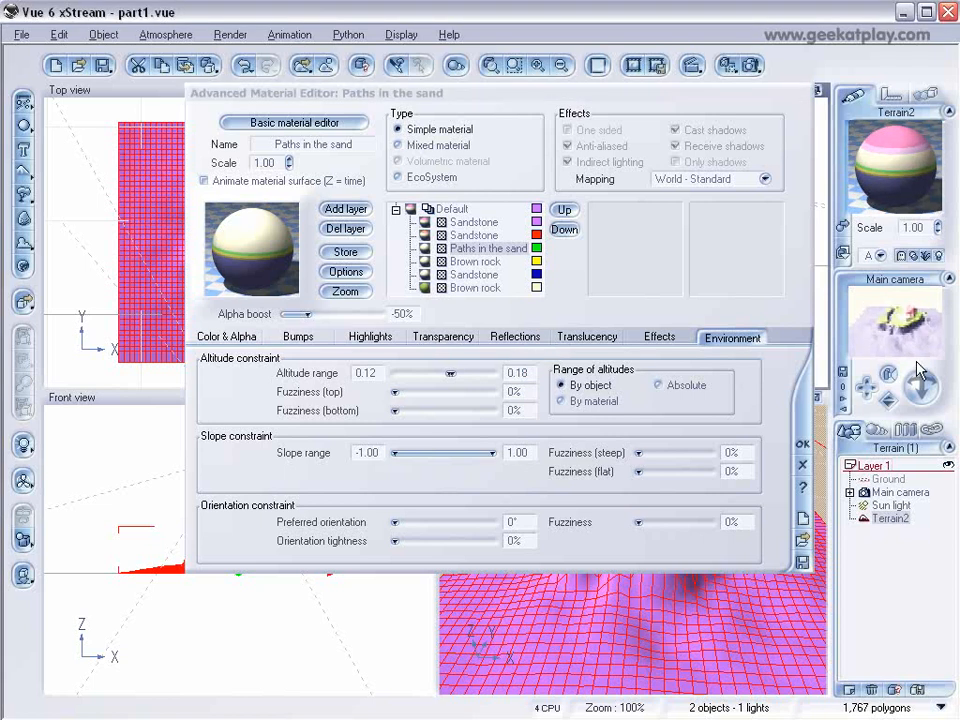
{"action": "left_click", "coordinate": [750, 66]}
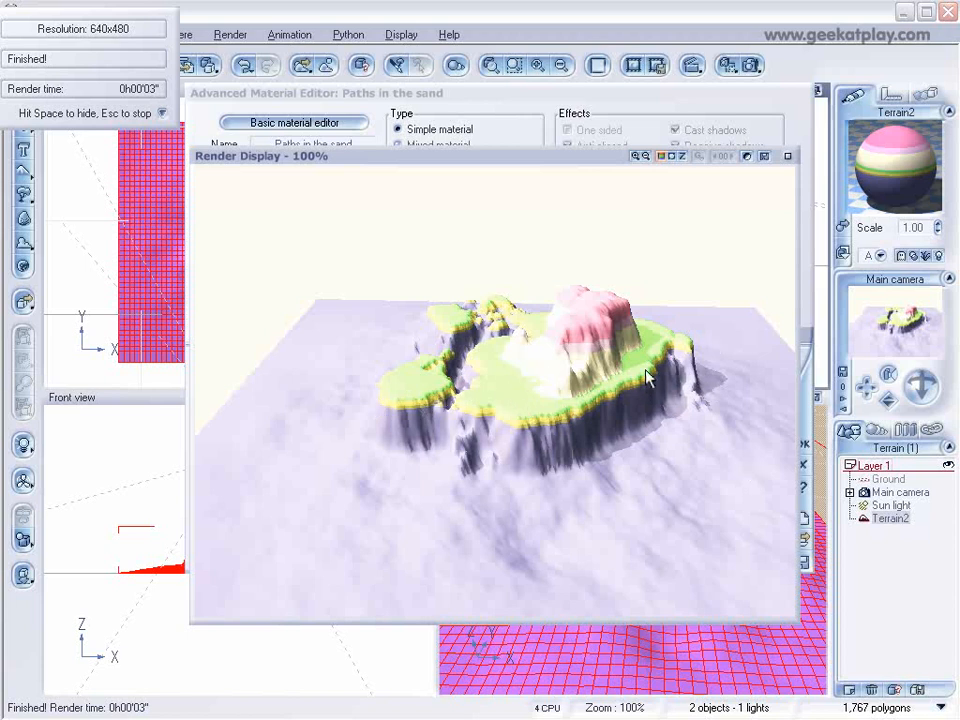
{"action": "left_click", "coordinate": [787, 156]}
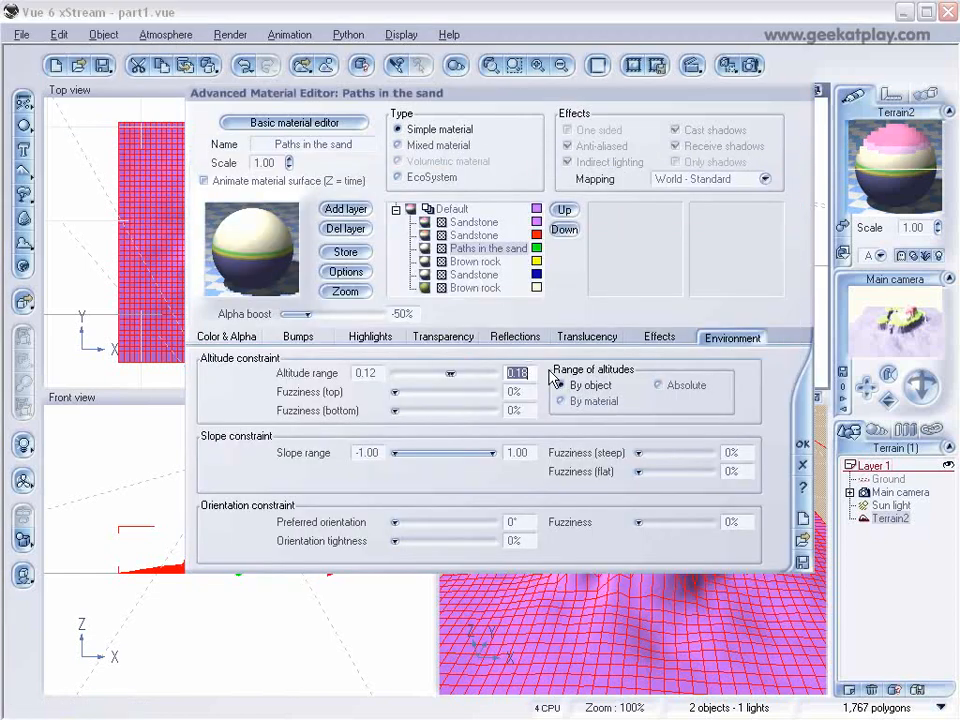
Step: Set the red-highlighted Sandstone's altitude range to a lower limit of 0.18 and an upper limit of about 0.79
{"action": "left_click", "coordinate": [486, 236]}
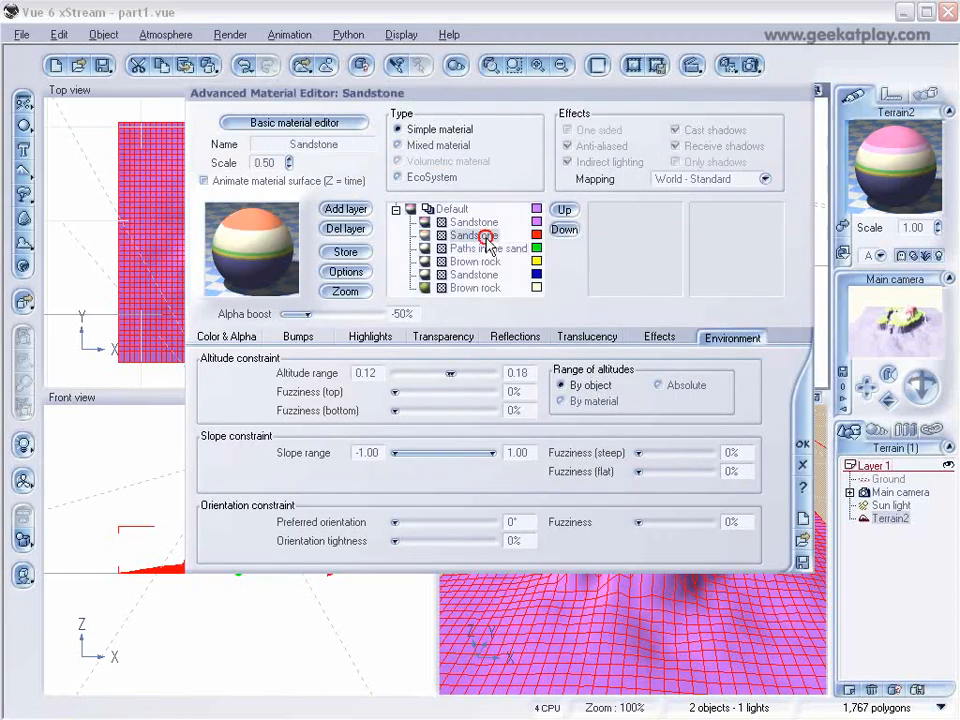
{"action": "double_click", "coordinate": [380, 372]}
{"action": "type", "text": "0.18"}
{"action": "key", "text": "Return"}
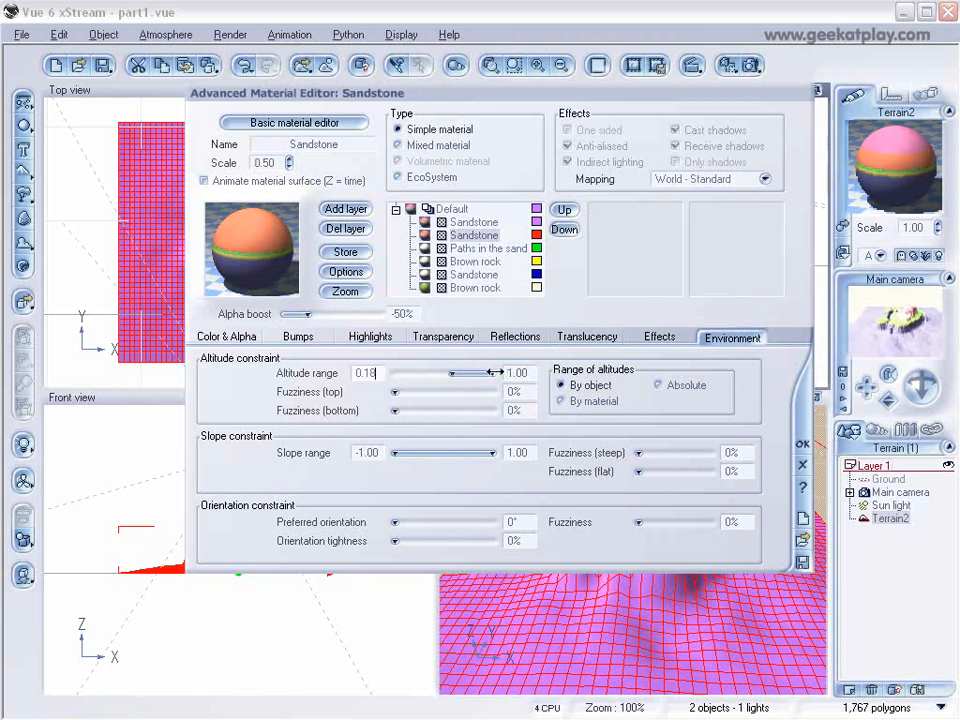
{"action": "left_click_drag", "start_coordinate": [494, 372], "coordinate": [480, 372]}
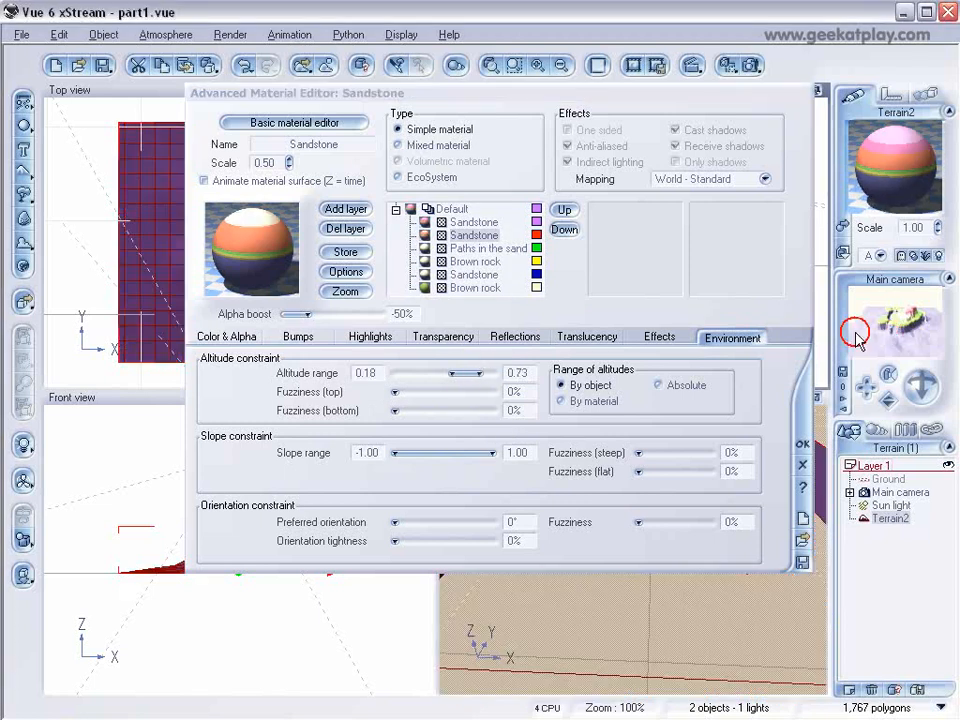
{"action": "left_click_drag", "start_coordinate": [483, 373], "coordinate": [487, 373]}
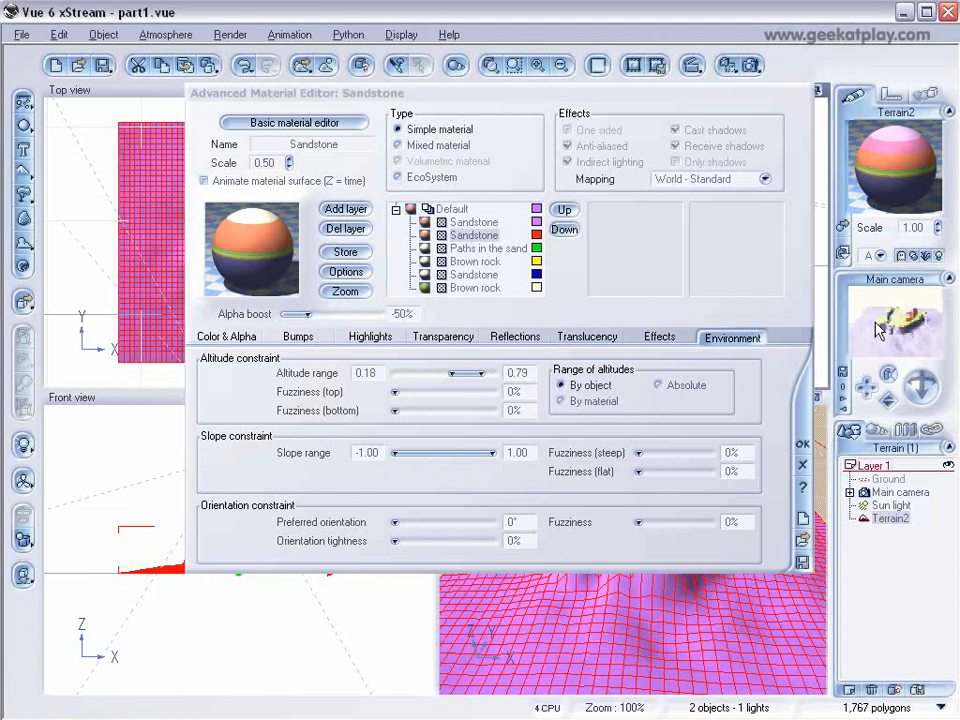
Step: Set the violet-highlighted top Sandstone's lower altitude limit to 0.79 and render the scene to check it
{"action": "left_click", "coordinate": [474, 221]}
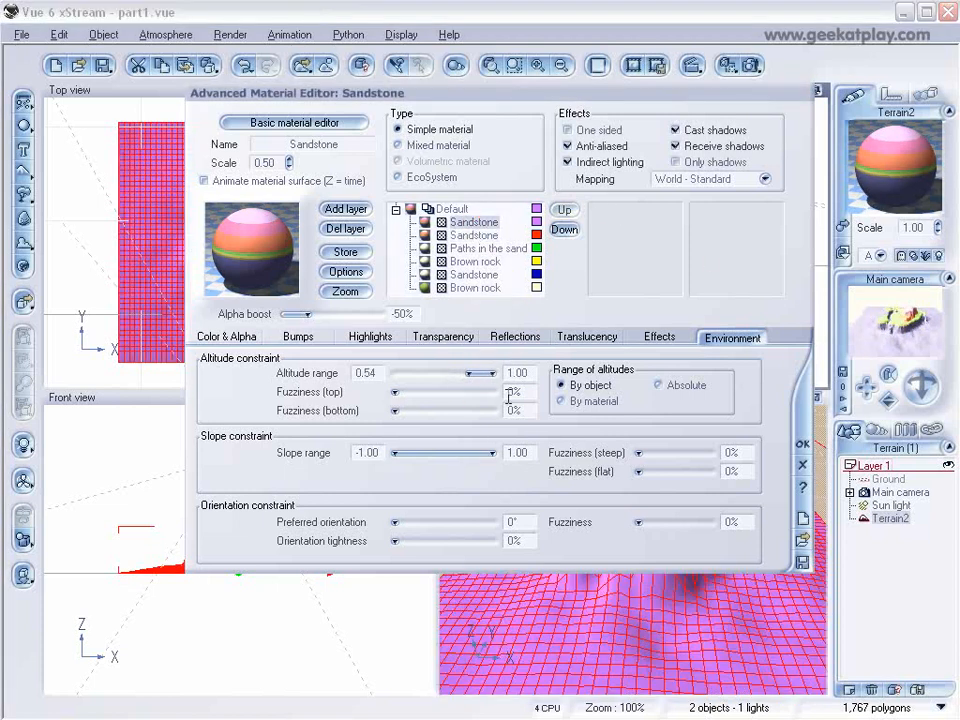
{"action": "left_click", "coordinate": [474, 234]}
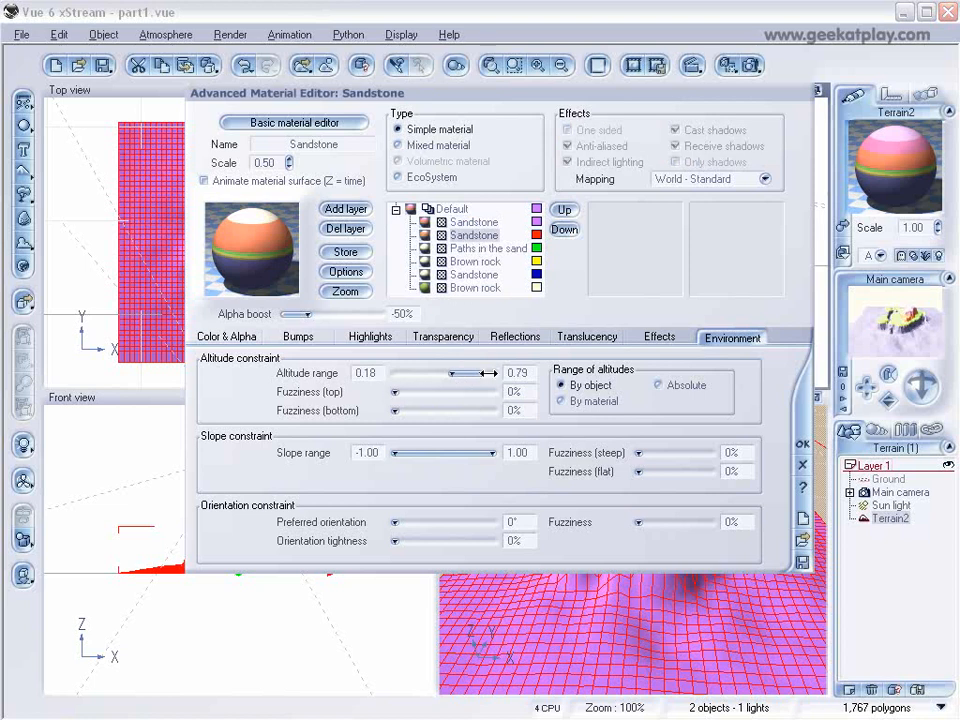
{"action": "left_click", "coordinate": [480, 222]}
{"action": "left_click_drag", "start_coordinate": [334, 371], "coordinate": [372, 371]}
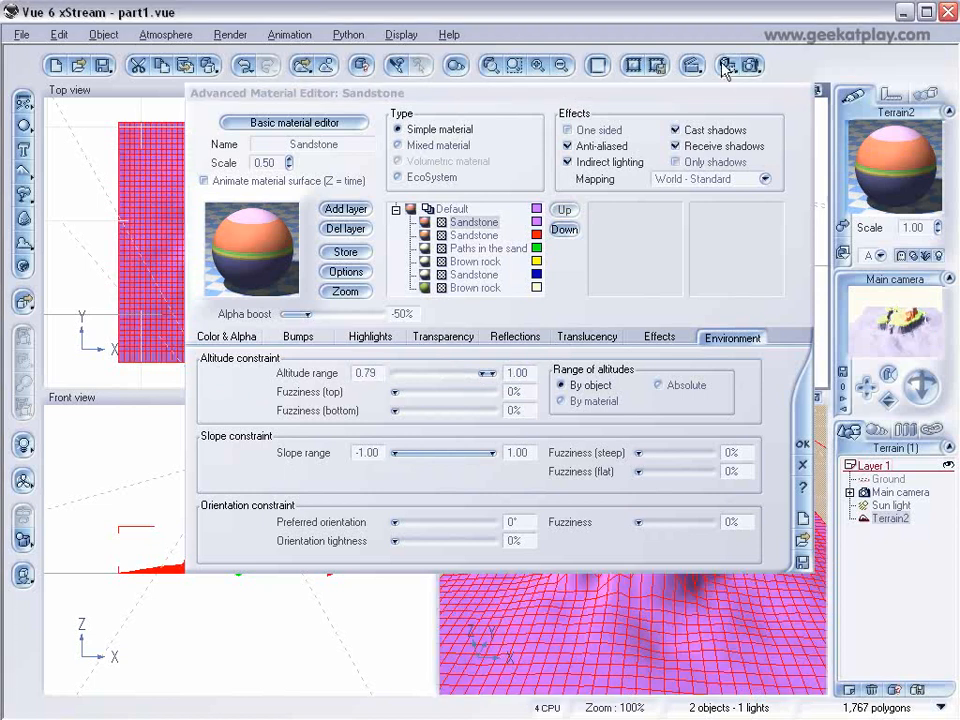
{"action": "left_click", "coordinate": [750, 65]}
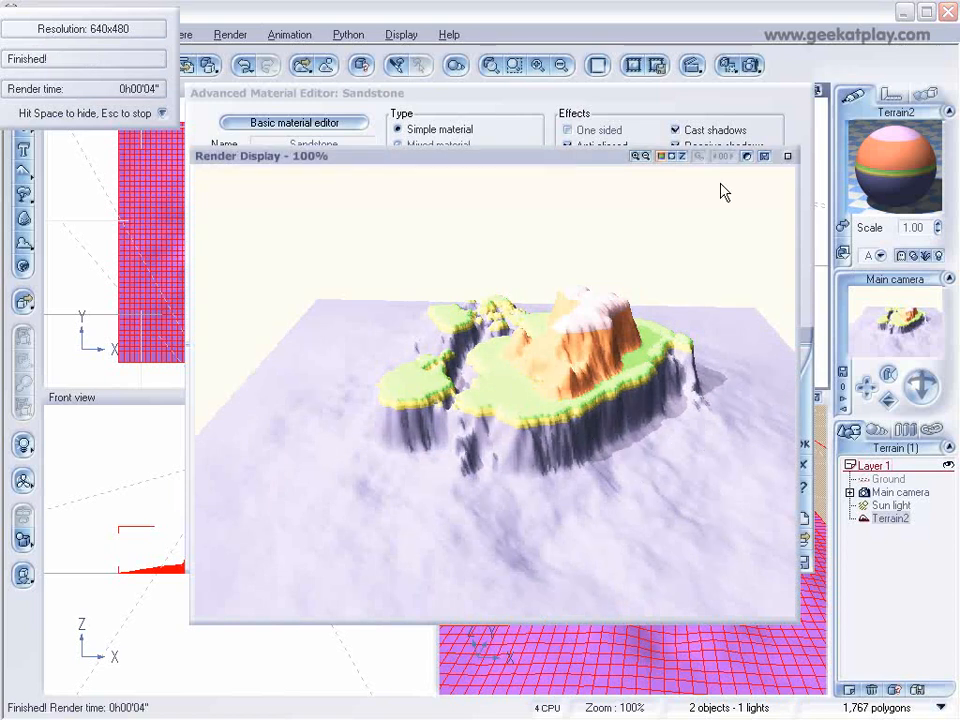
{"action": "left_click", "coordinate": [787, 157]}
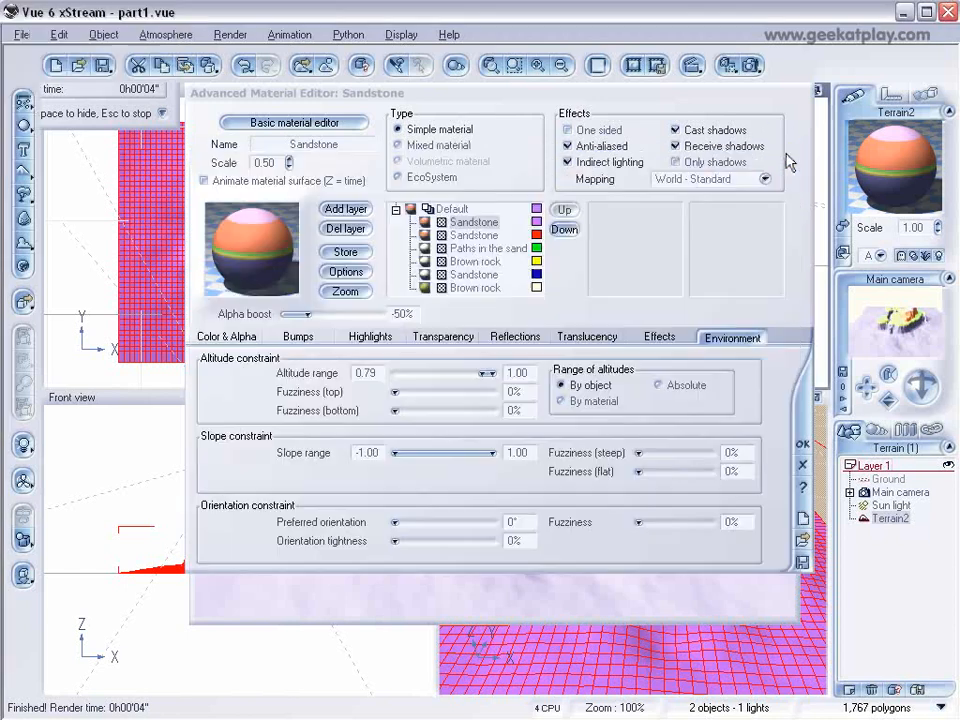
Step: Turn off the highlight colours of all material layers and render the scene to check the real textures
{"action": "left_click", "coordinate": [536, 234]}
{"action": "left_click", "coordinate": [536, 247]}
{"action": "left_click", "coordinate": [536, 261]}
{"action": "left_click", "coordinate": [536, 274]}
{"action": "left_click", "coordinate": [536, 288]}
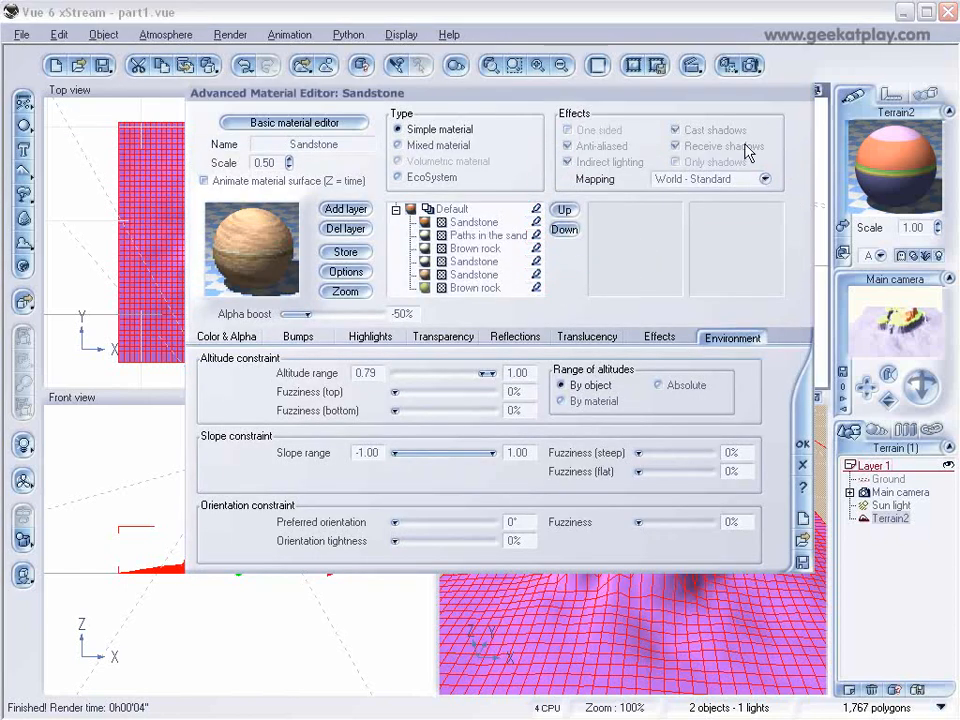
{"action": "left_click", "coordinate": [752, 65]}
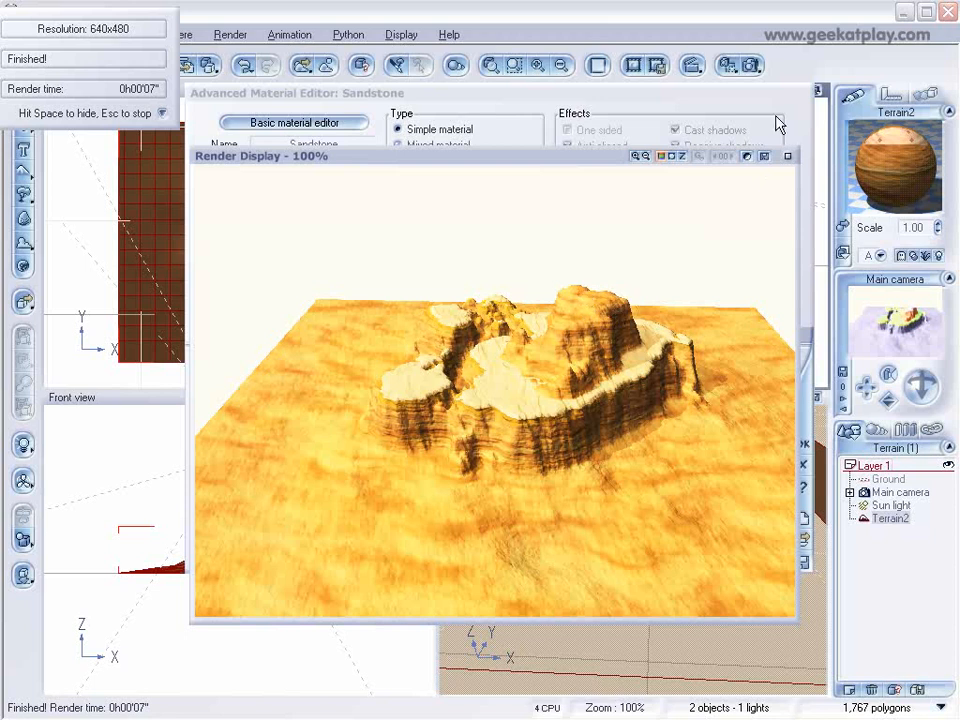
{"action": "left_click", "coordinate": [788, 156]}
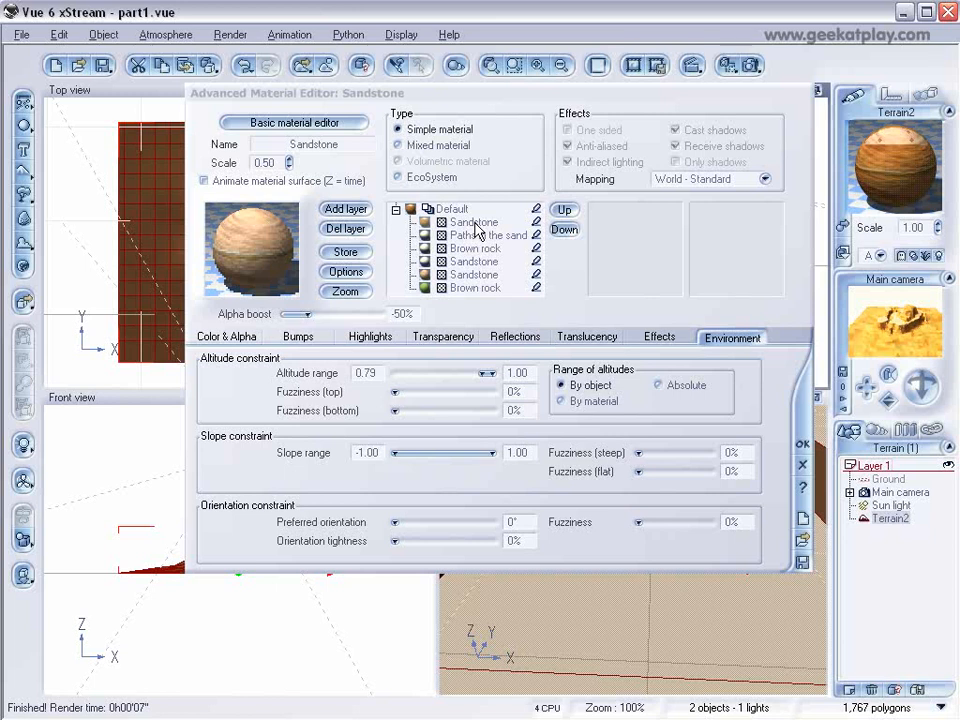
Step: Replace the Sandstone layer in the 0.18 to 0.79 altitude band with the Paths in the sand rock material
{"action": "left_click", "coordinate": [475, 222]}
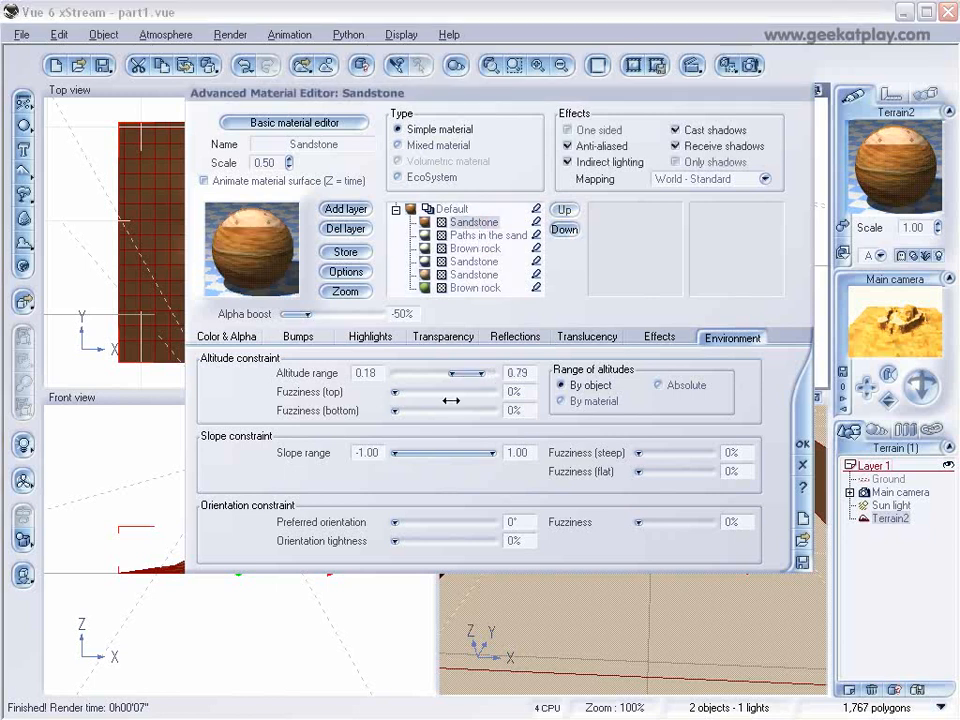
{"action": "left_click", "coordinate": [270, 247]}
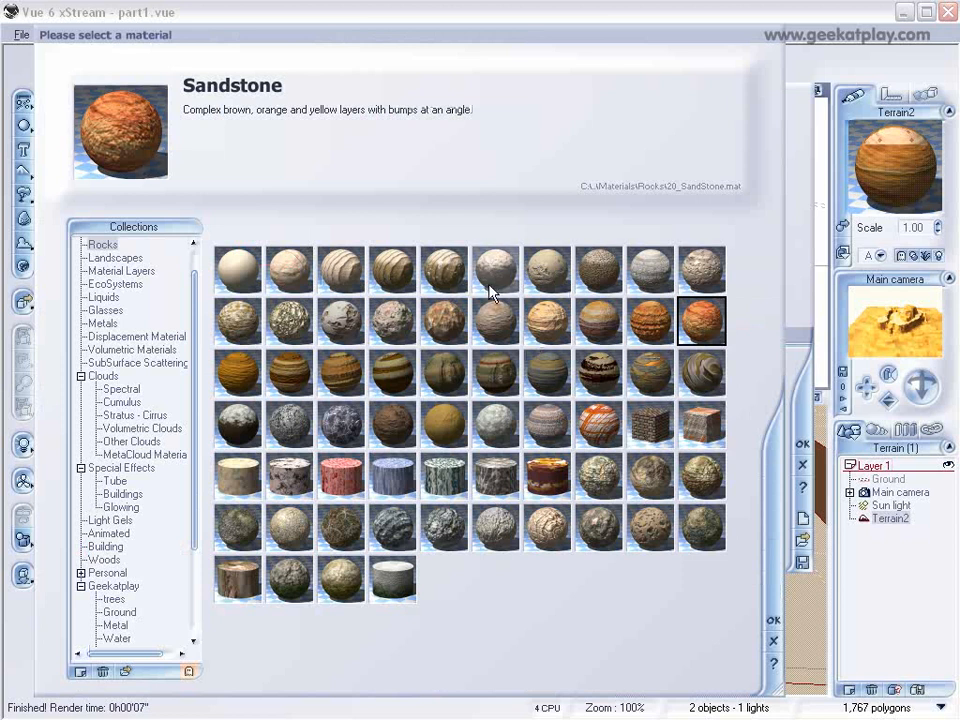
{"action": "left_click", "coordinate": [296, 263]}
{"action": "left_click", "coordinate": [772, 622]}
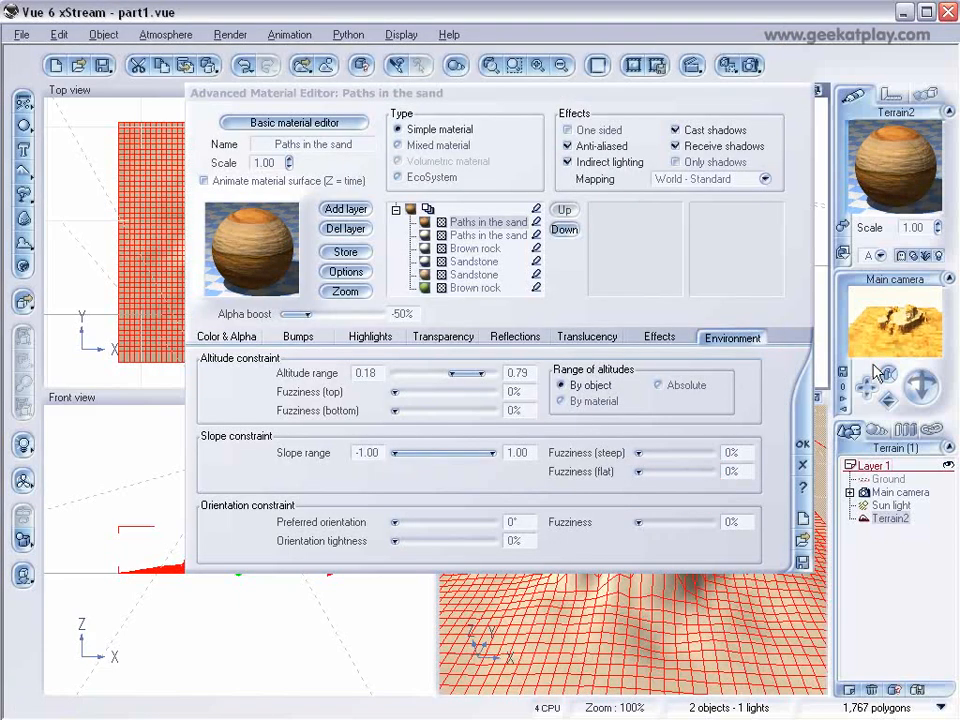
Step: Move the Sandstone layer with the 0.79 to 1.00 altitude range up to the top of the layer stack
{"action": "left_click", "coordinate": [484, 235]}
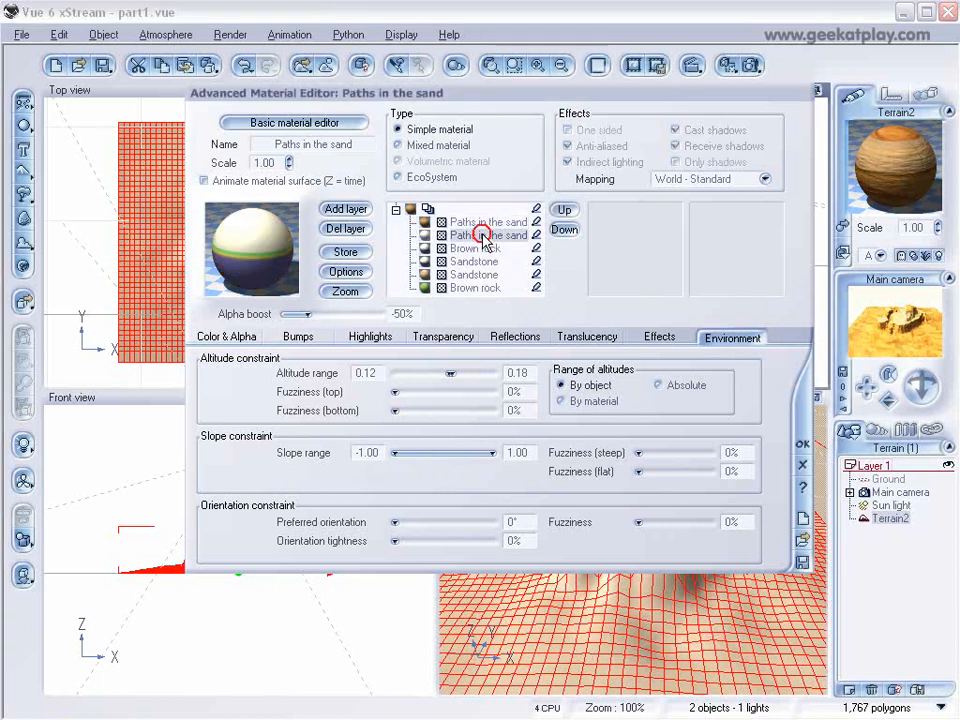
{"action": "left_click", "coordinate": [481, 222]}
{"action": "left_click", "coordinate": [478, 275]}
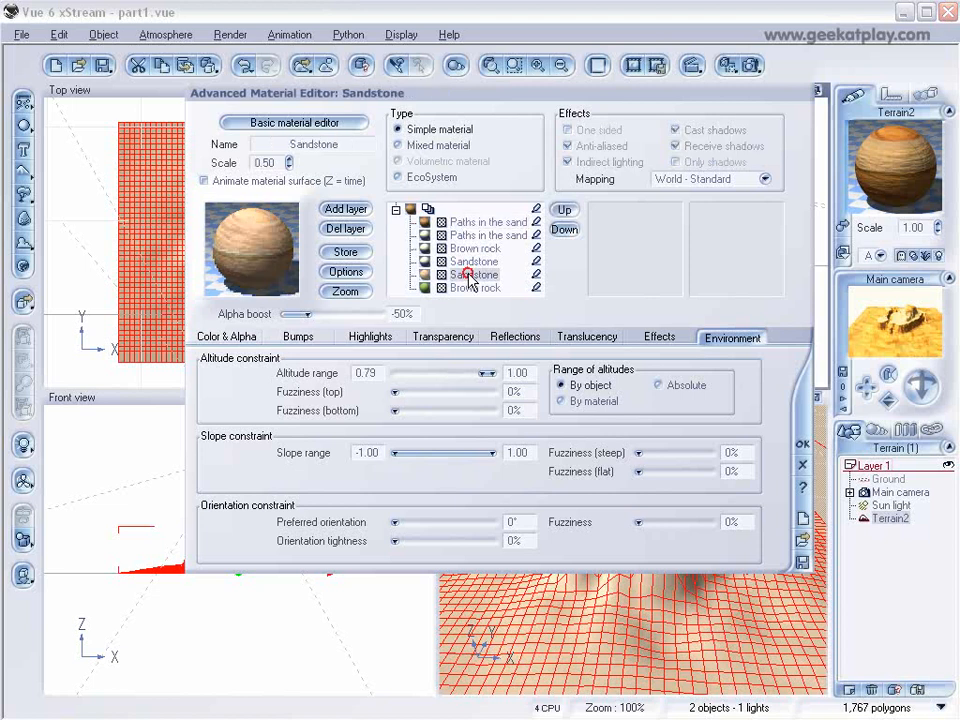
{"action": "left_click_drag", "start_coordinate": [471, 277], "coordinate": [470, 218]}
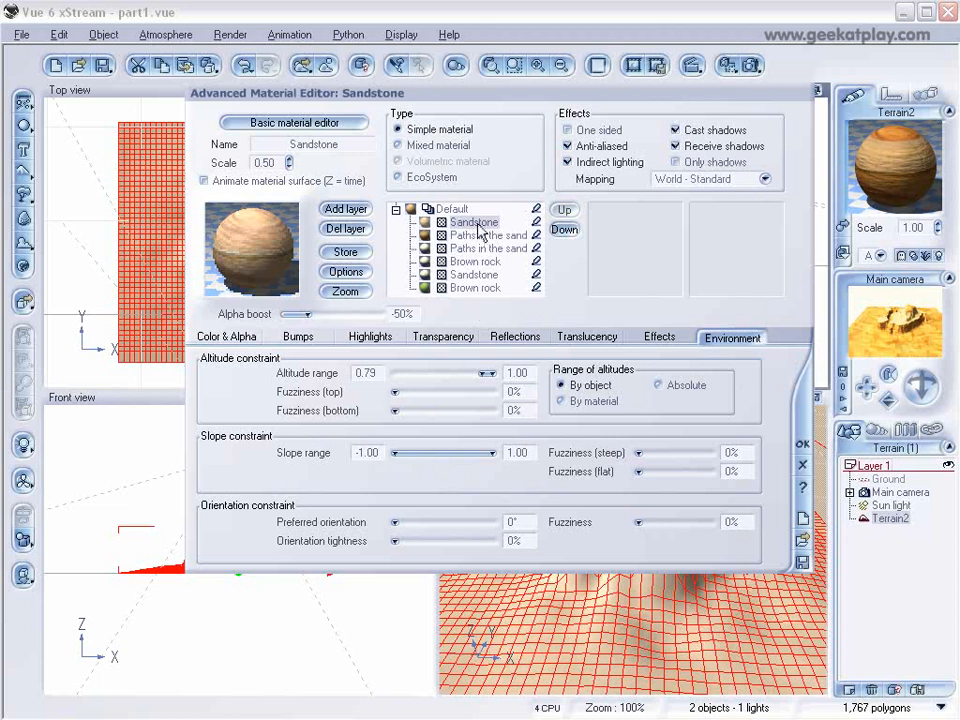
Step: Replace the Paths in the sand layer in the 0.18 to 0.79 altitude band with the Brown rock material from the Rocks collection
{"action": "left_click", "coordinate": [470, 236]}
{"action": "left_click", "coordinate": [477, 222]}
{"action": "left_click", "coordinate": [470, 236]}
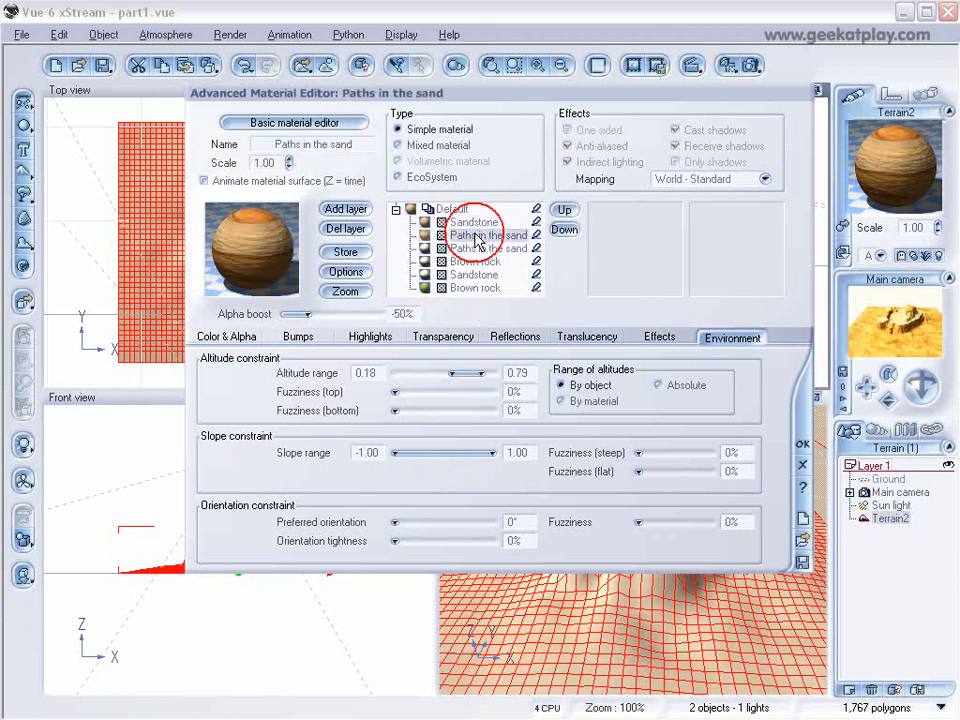
{"action": "double_click", "coordinate": [258, 238]}
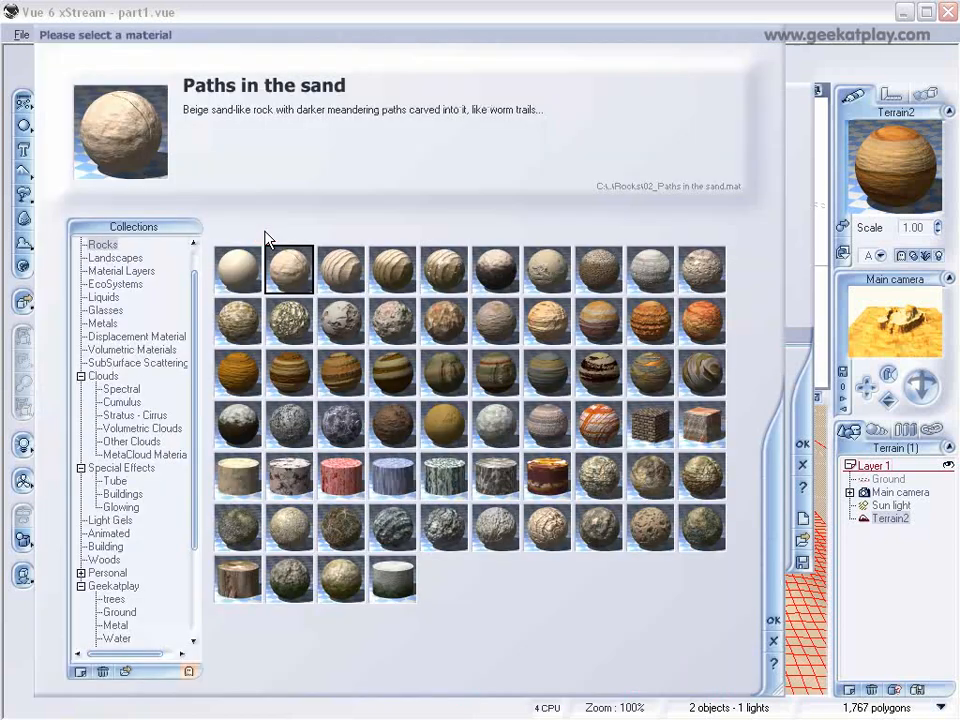
{"action": "left_click", "coordinate": [240, 366]}
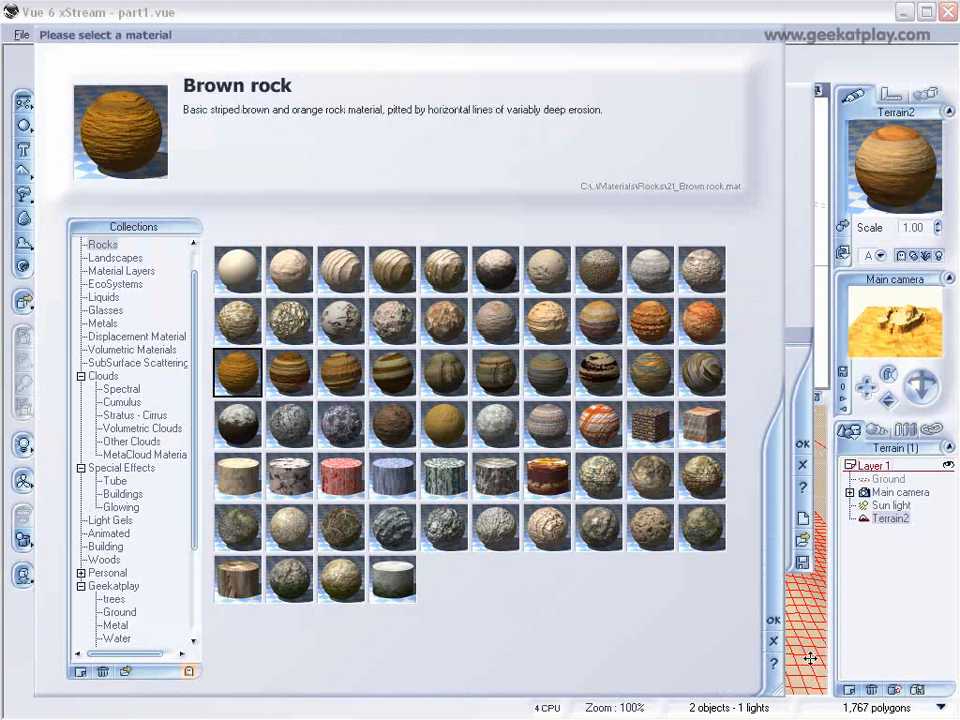
{"action": "left_click", "coordinate": [774, 620]}
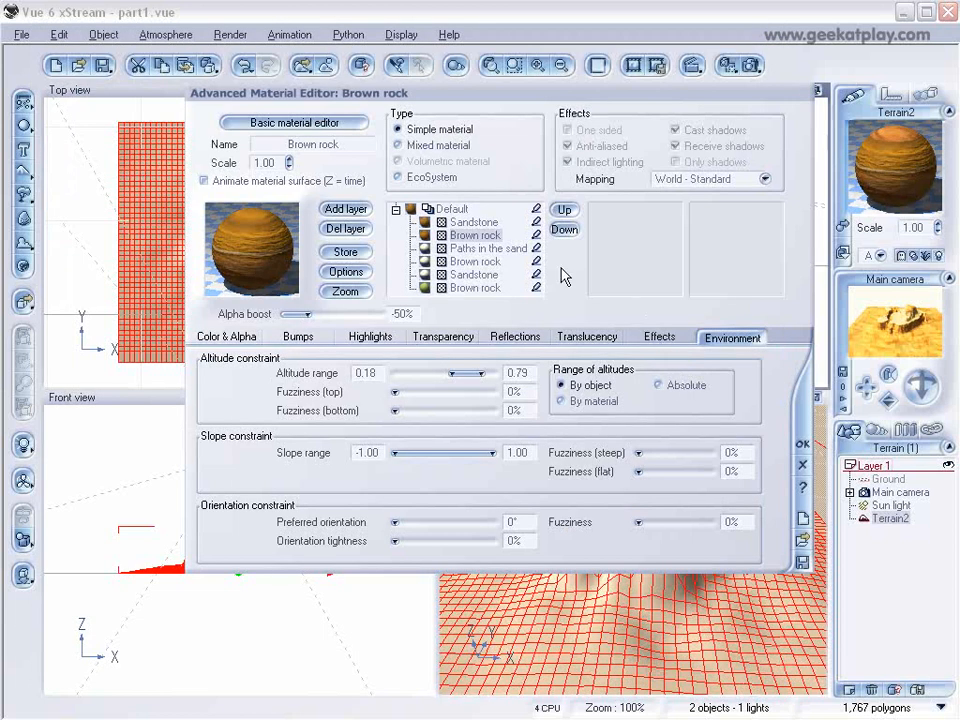
Step: Replace the topmost Sandstone layer with the Paths in the sand material and render the scene to check it
{"action": "left_click", "coordinate": [478, 222]}
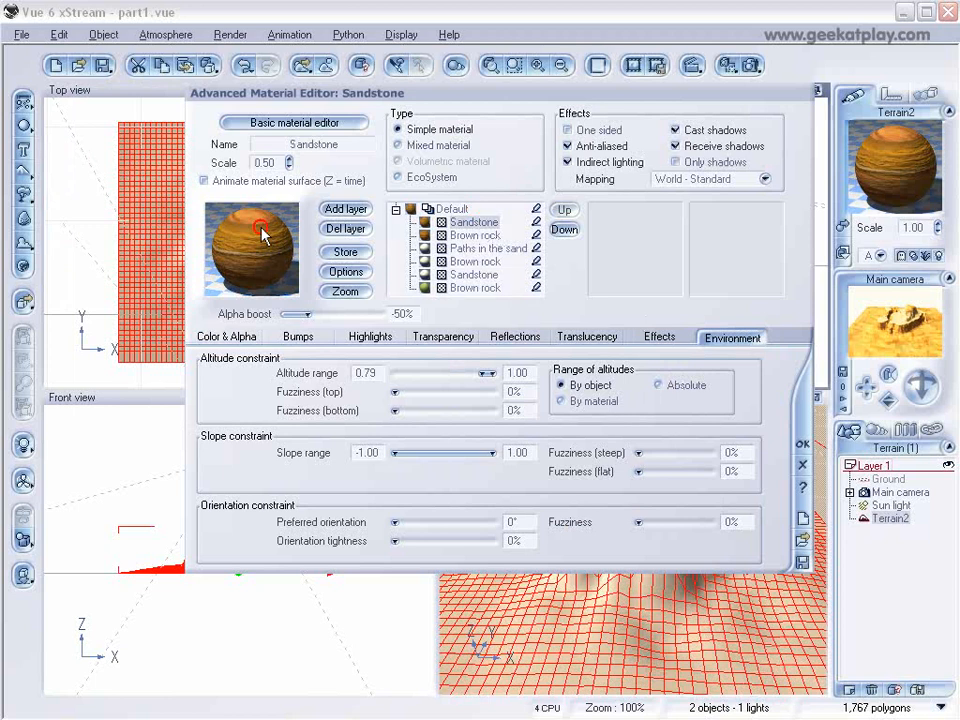
{"action": "left_click", "coordinate": [262, 233]}
{"action": "left_click", "coordinate": [290, 270]}
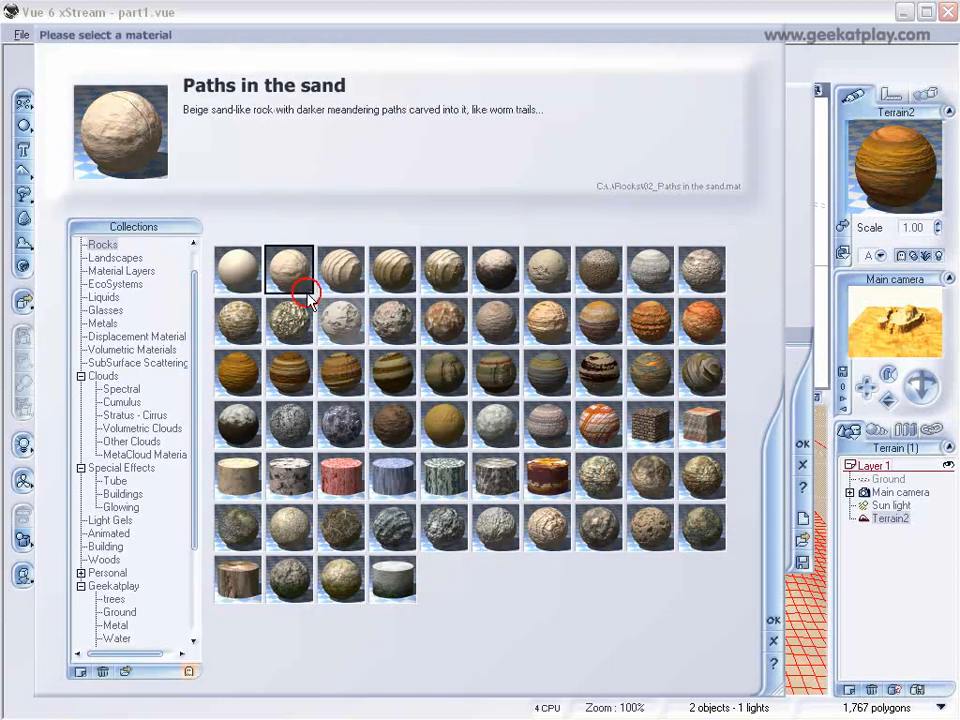
{"action": "left_click", "coordinate": [775, 616]}
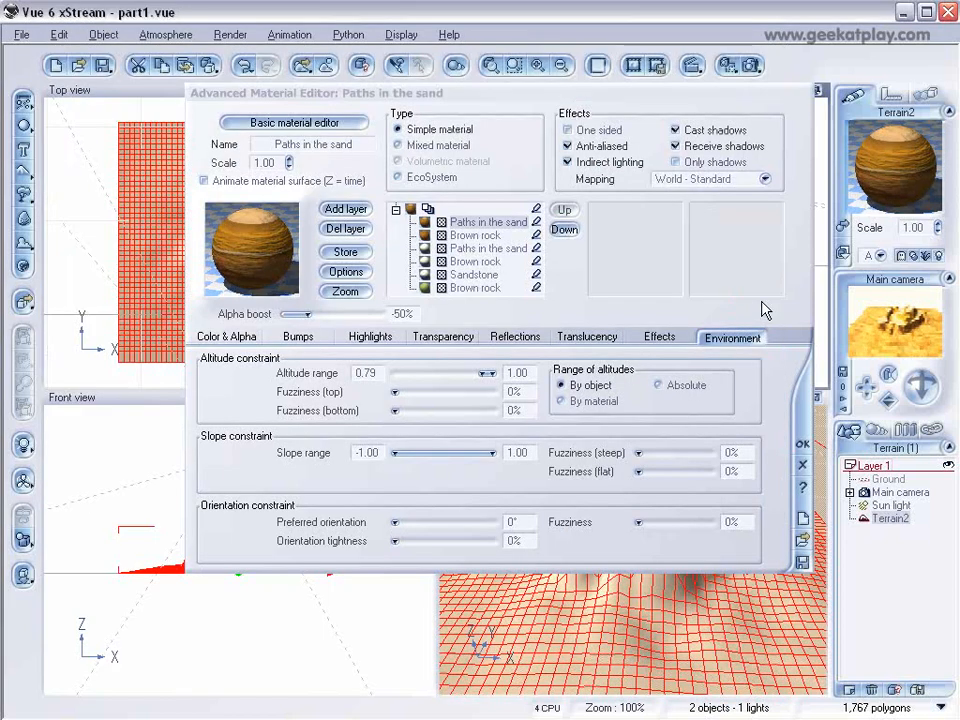
{"action": "left_click", "coordinate": [754, 65]}
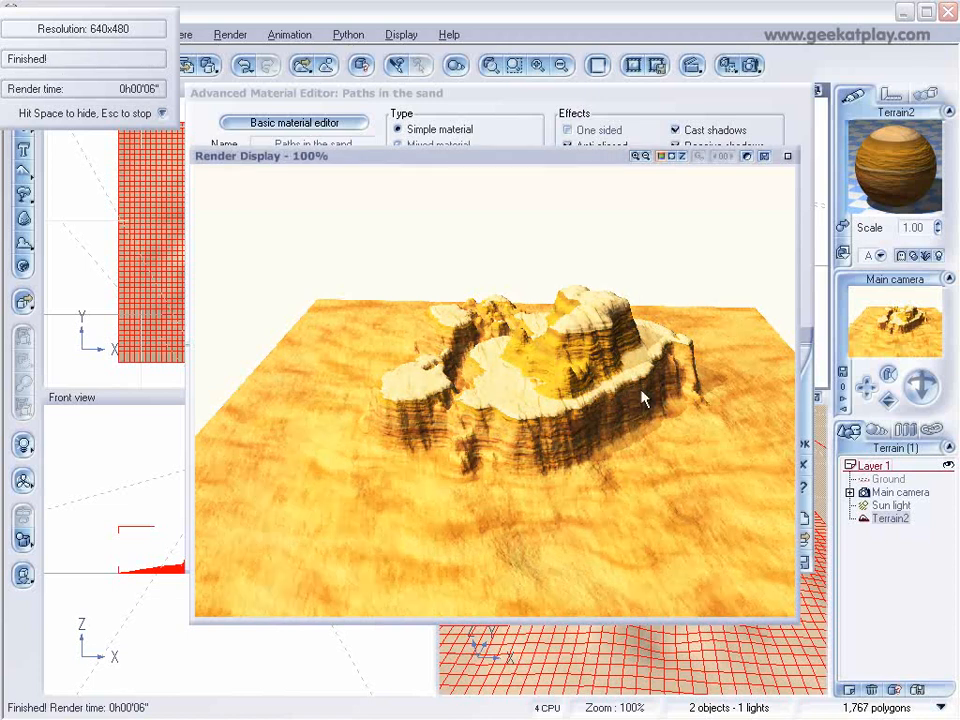
{"action": "left_click", "coordinate": [788, 157]}
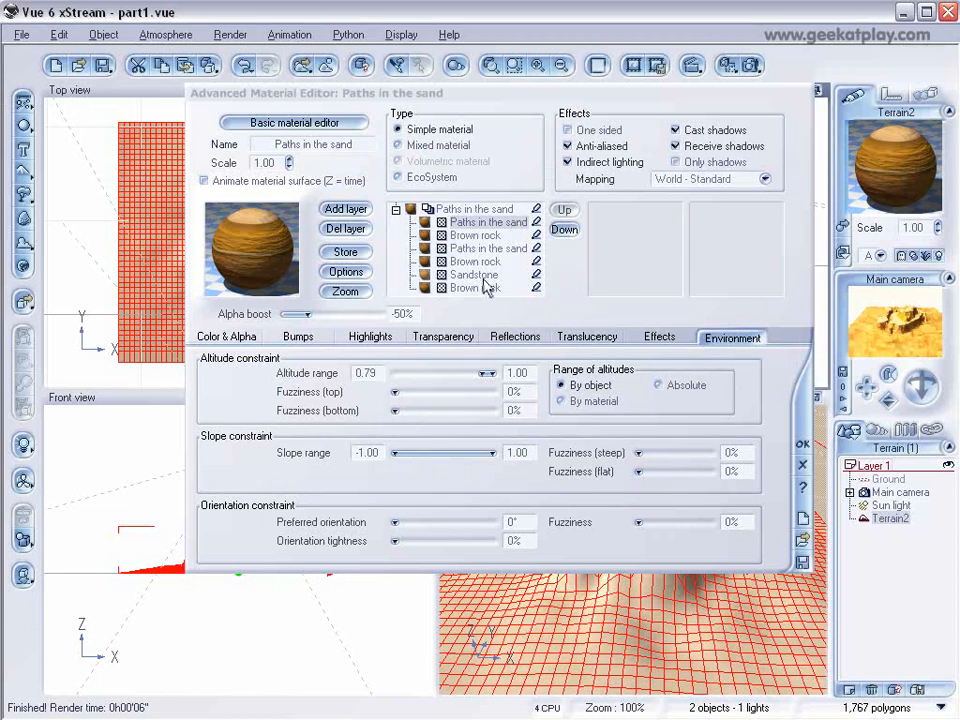
Step: Accept the layered material edits and render the full scene again from the main camera
{"action": "left_click", "coordinate": [802, 443]}
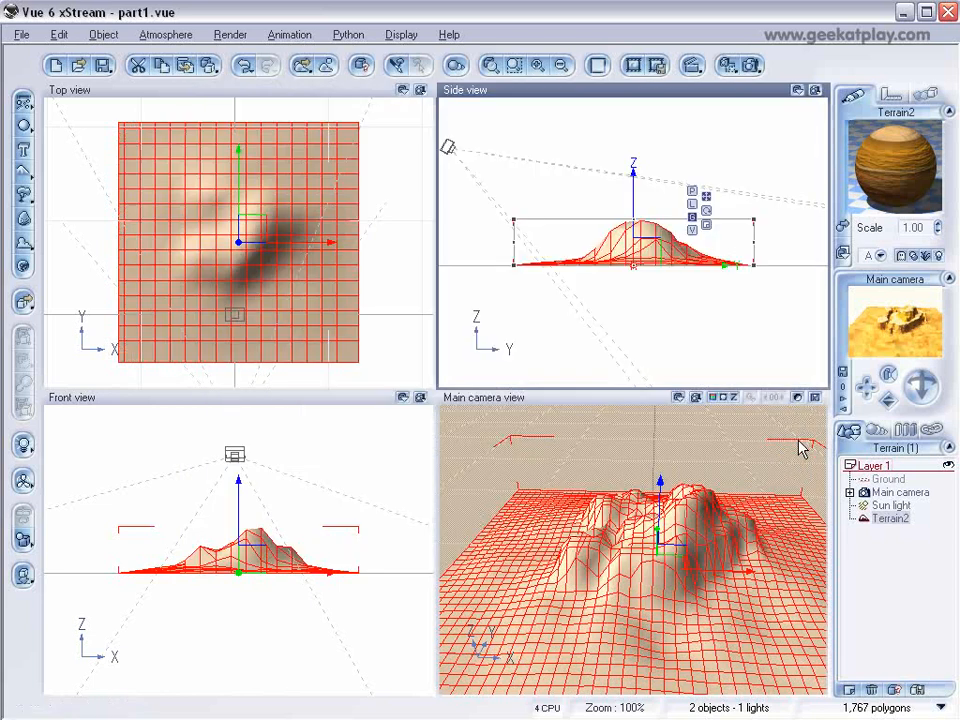
{"action": "left_click", "coordinate": [756, 65]}
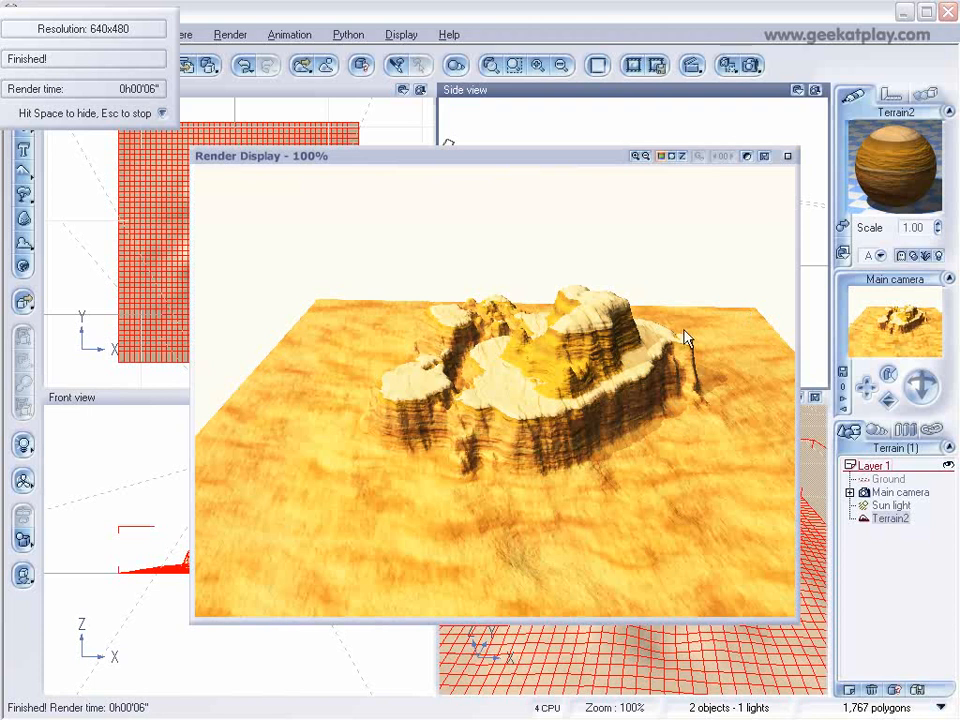
{"action": "left_click", "coordinate": [788, 157]}
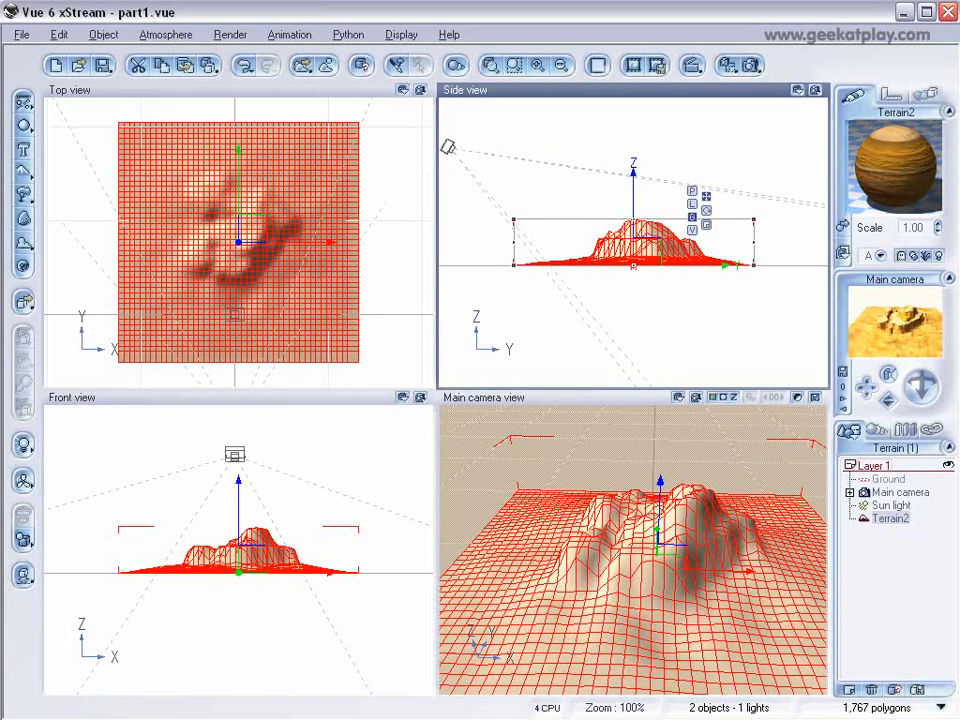
Step: Select Terrain2 and reopen its layered material for editing, shifting the editor window lower on the screen
{"action": "left_click", "coordinate": [634, 343]}
{"action": "left_click", "coordinate": [886, 518]}
{"action": "double_click", "coordinate": [880, 177]}
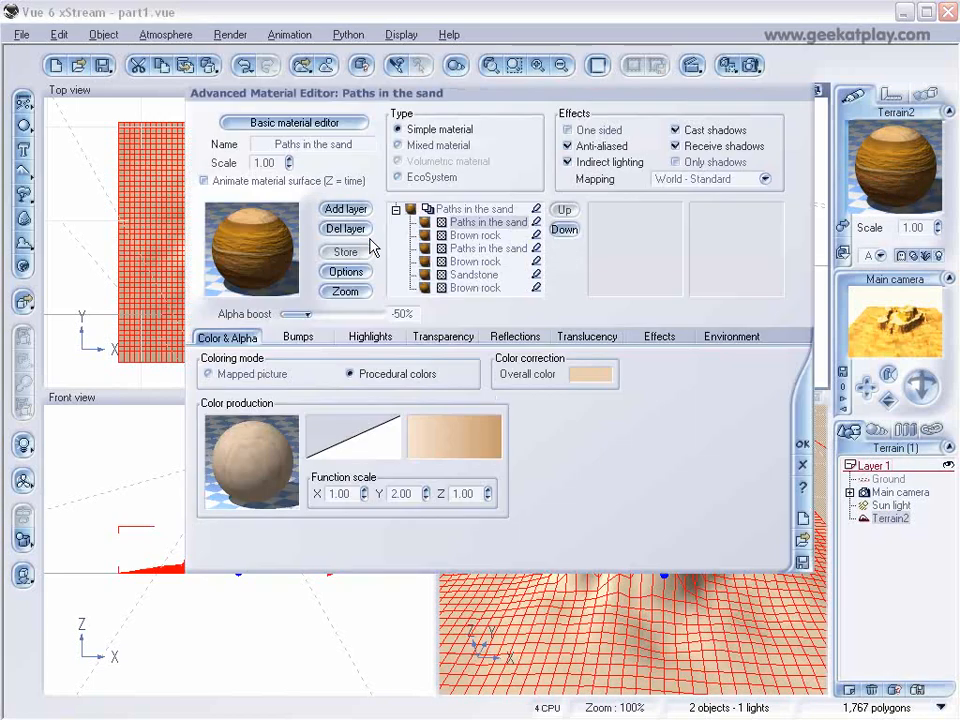
{"action": "left_click_drag", "start_coordinate": [531, 112], "coordinate": [520, 182]}
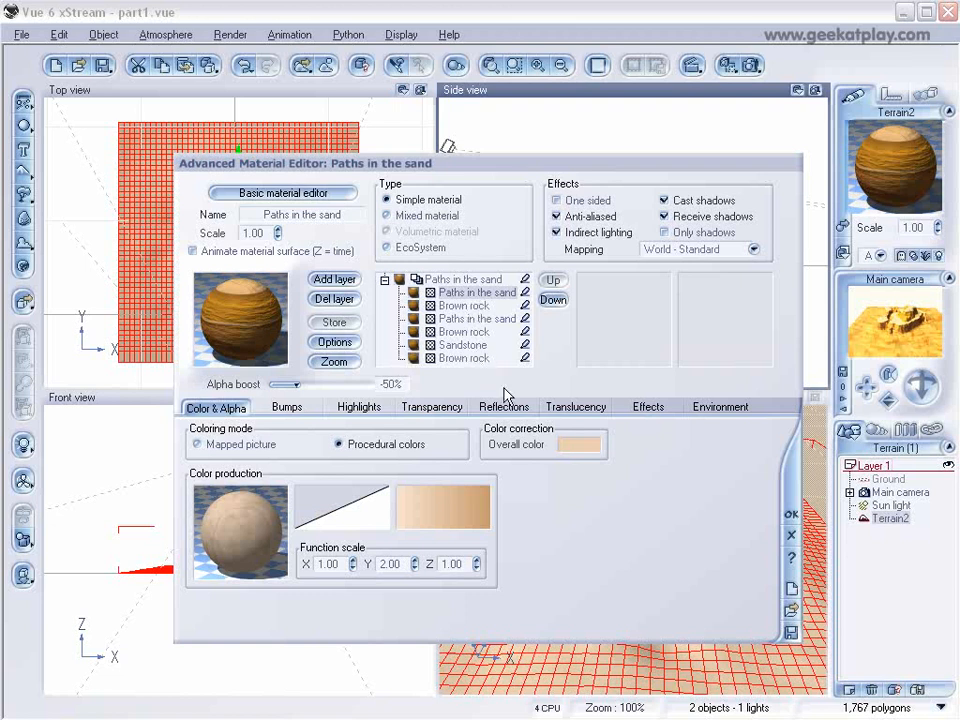
Step: Soften the boundary between the two uppermost layers with bottom fuzziness on Paths in the sand and 37% top fuzziness on Brown rock
{"action": "left_click", "coordinate": [747, 406]}
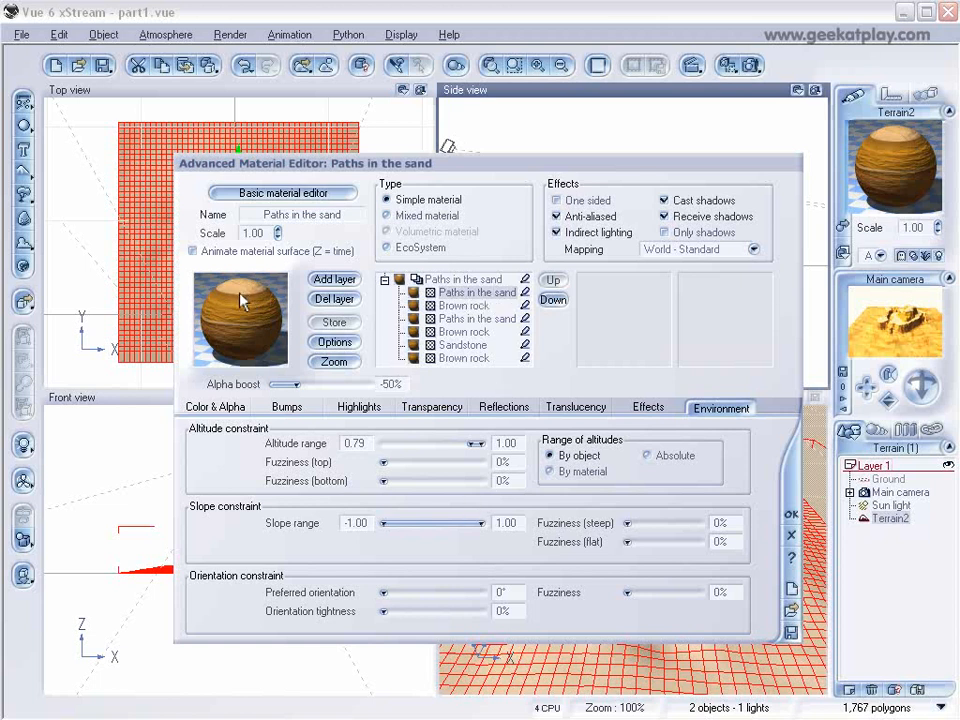
{"action": "left_click_drag", "start_coordinate": [386, 481], "coordinate": [437, 482]}
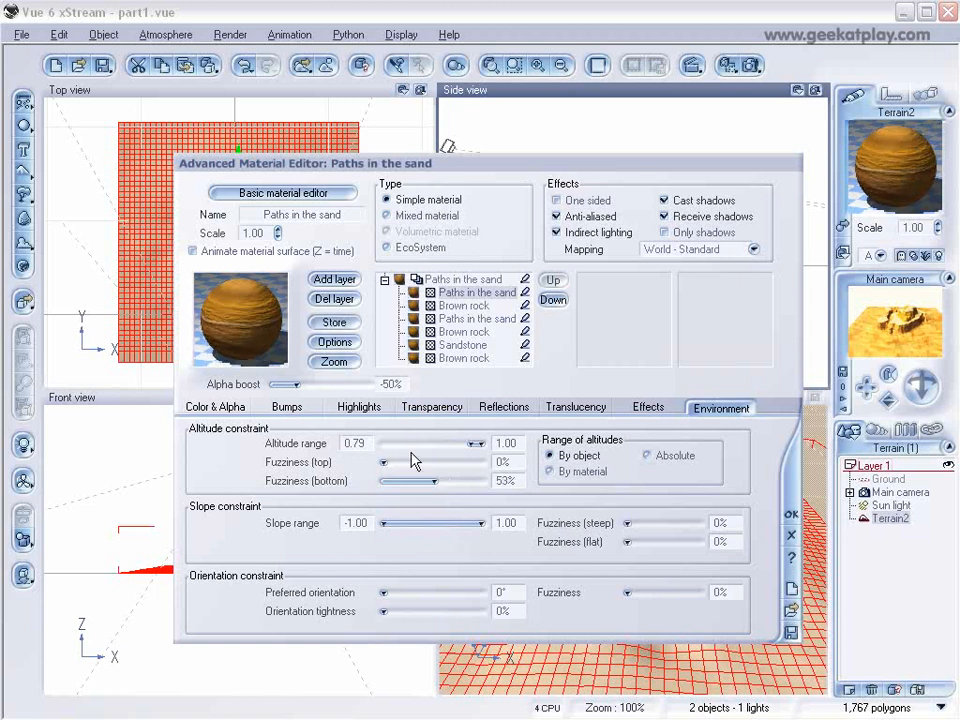
{"action": "left_click_drag", "start_coordinate": [438, 481], "coordinate": [420, 481]}
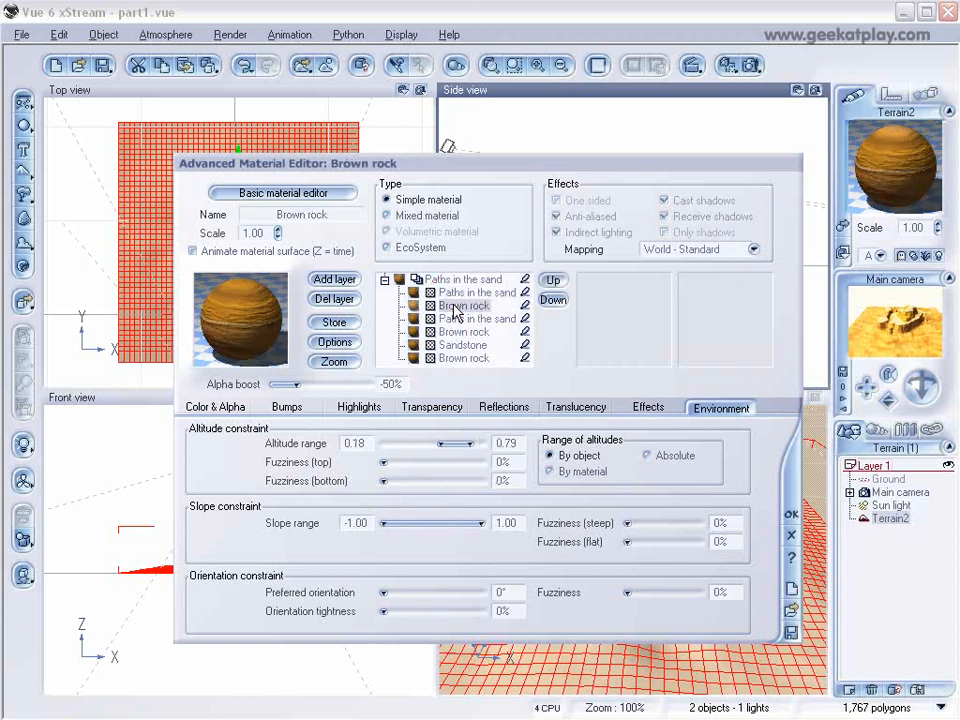
{"action": "left_click_drag", "start_coordinate": [383, 462], "coordinate": [425, 464]}
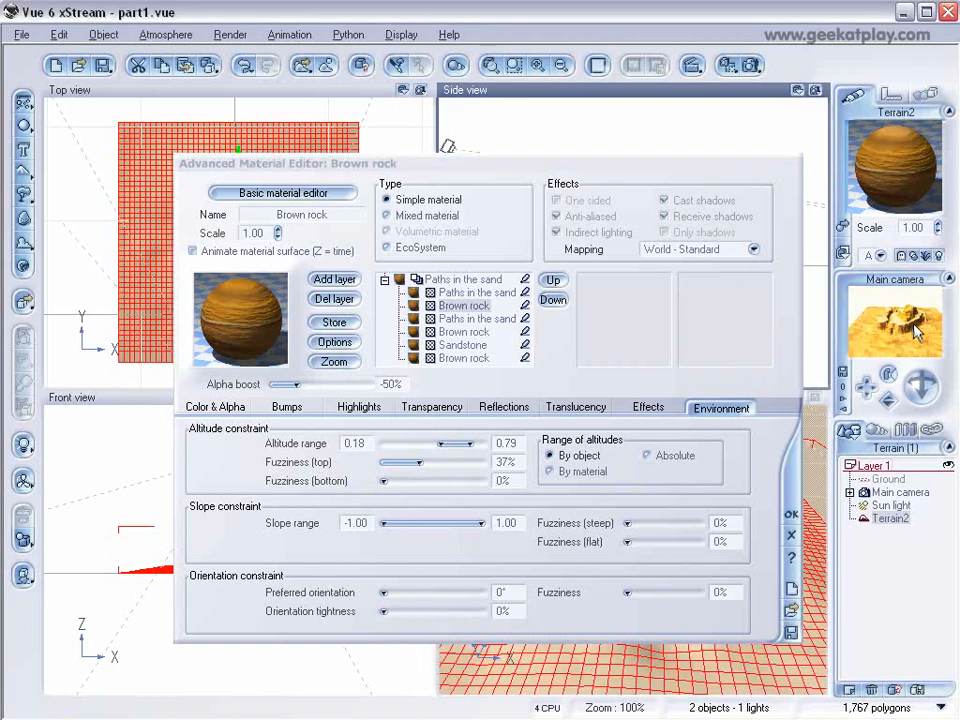
Step: Set the lower Paths in the sand layer's altitude fuzziness to 9% at the top and 7% at the bottom
{"action": "left_click", "coordinate": [466, 346]}
{"action": "left_click", "coordinate": [467, 357]}
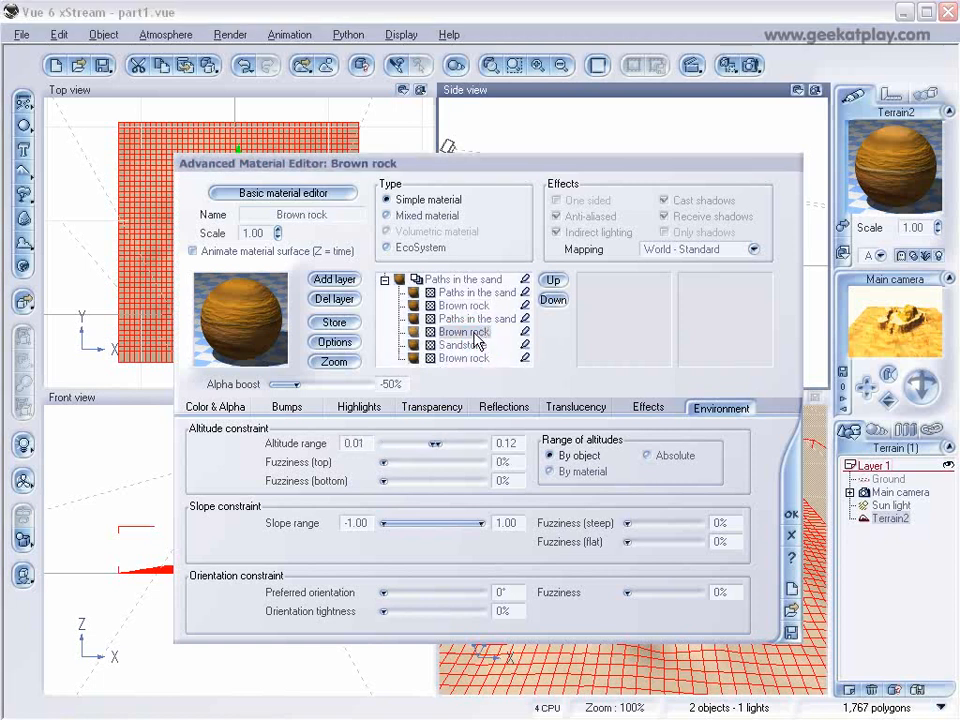
{"action": "left_click", "coordinate": [479, 318]}
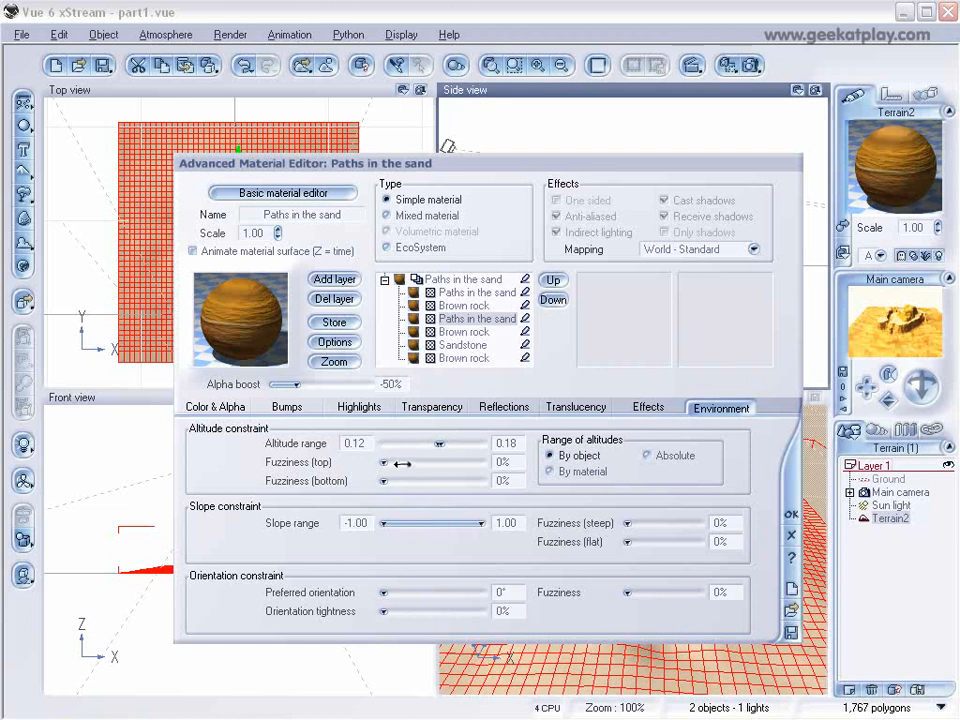
{"action": "left_click_drag", "start_coordinate": [384, 480], "coordinate": [389, 462]}
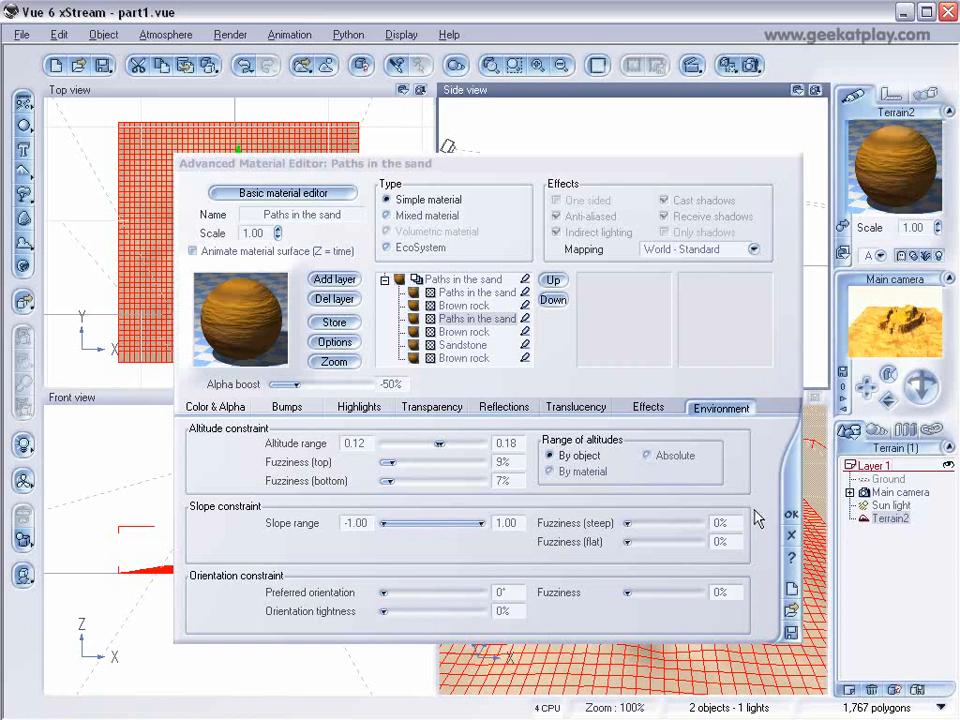
Step: Replace the Sandstone layer with Grass Field from the Geekatplay Ground collection, accepting the loaded layer's alpha information
{"action": "left_click", "coordinate": [478, 353]}
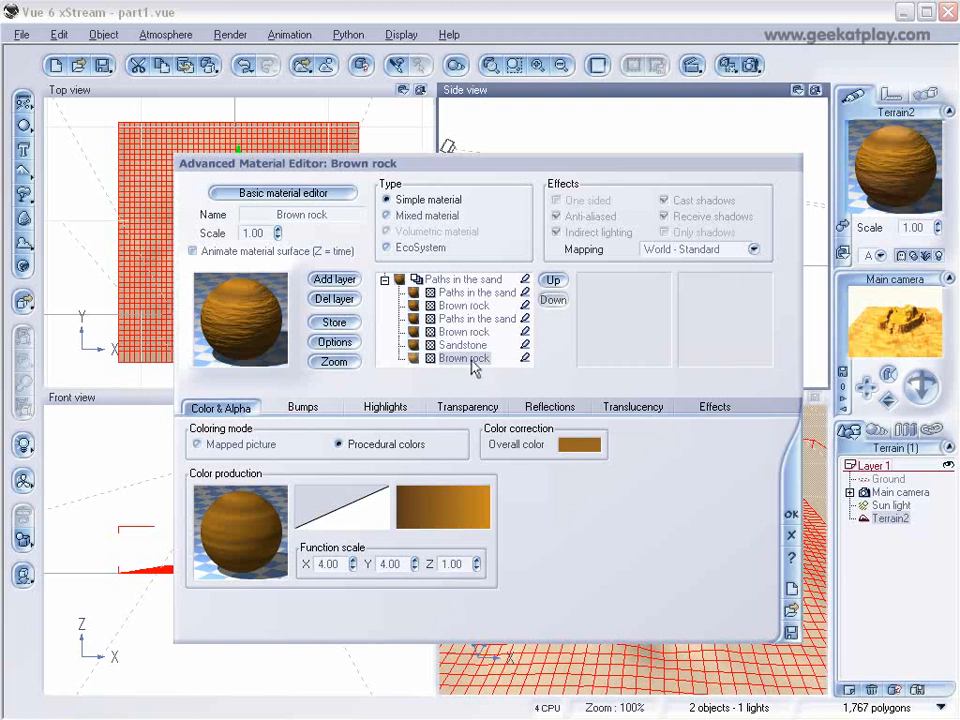
{"action": "left_click", "coordinate": [472, 333]}
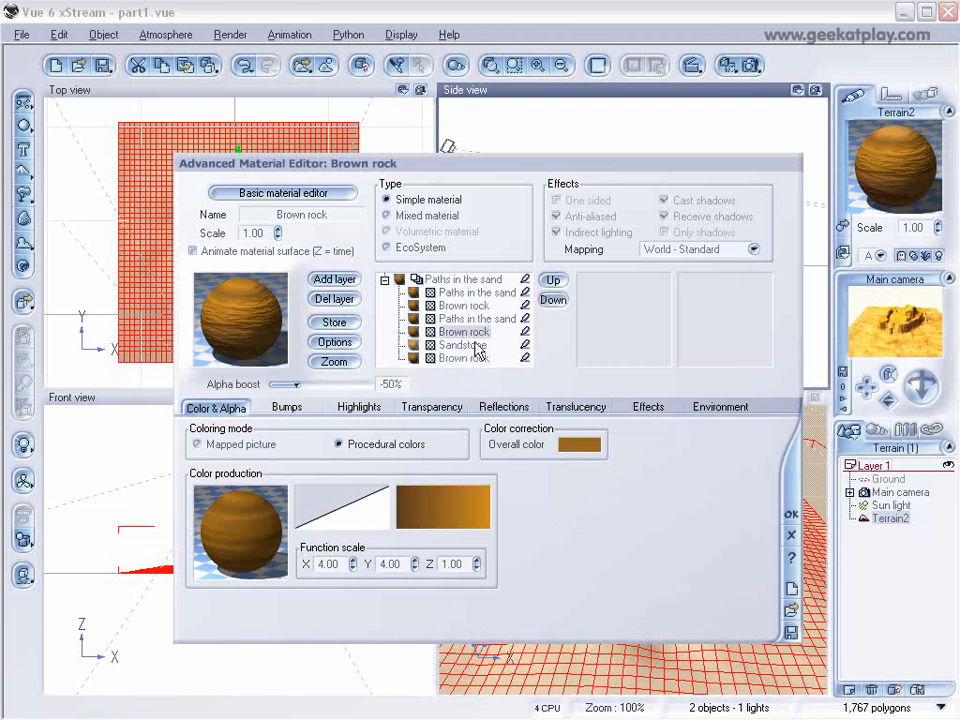
{"action": "left_click", "coordinate": [716, 407]}
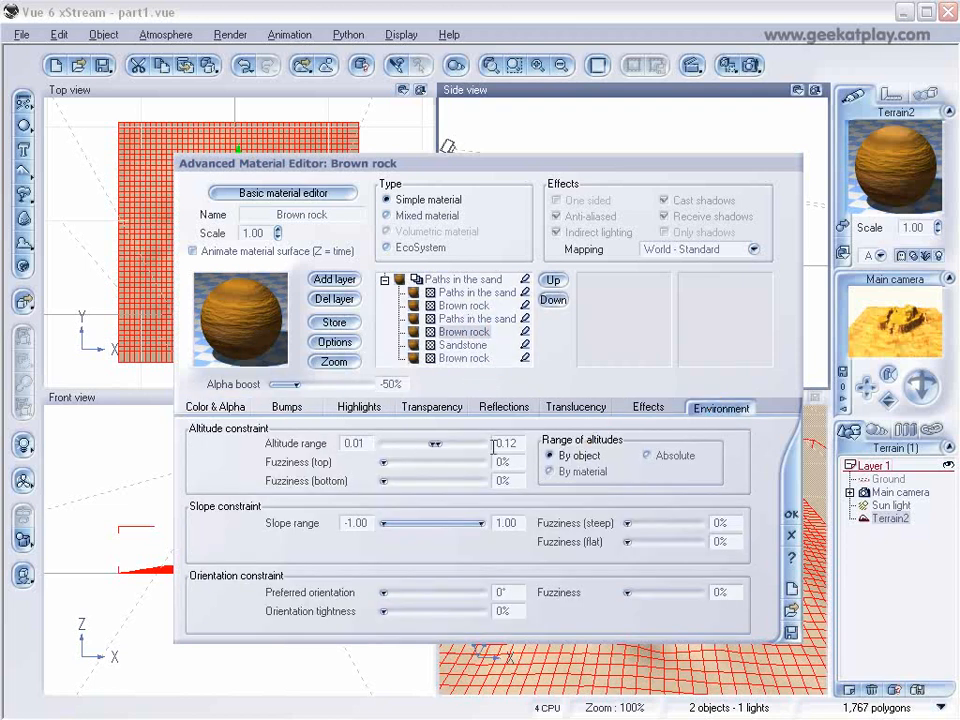
{"action": "left_click", "coordinate": [462, 345]}
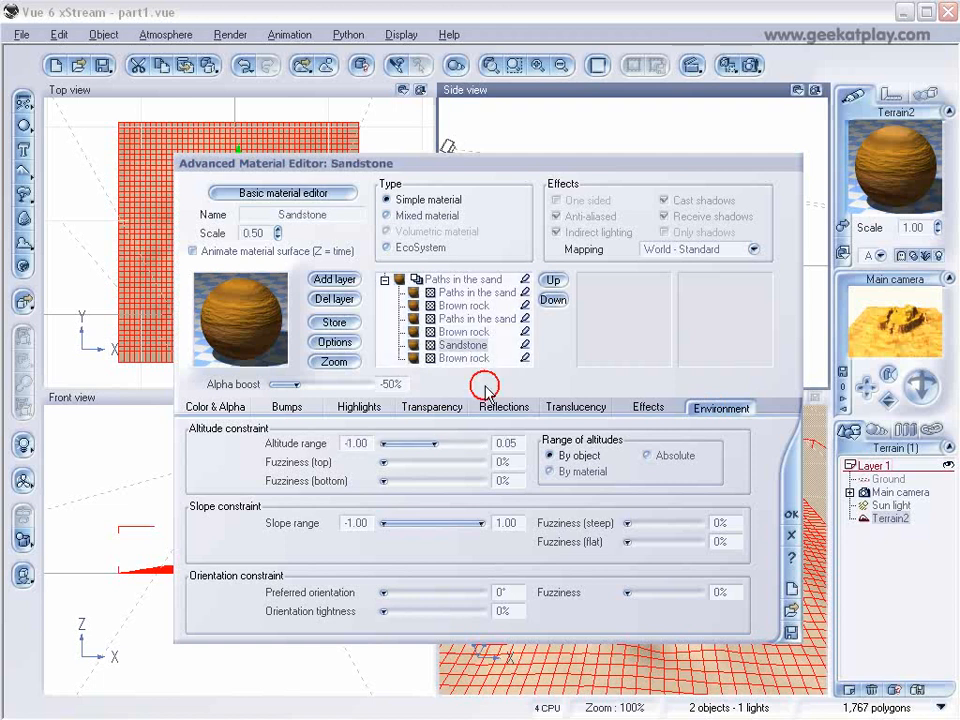
{"action": "left_click", "coordinate": [519, 445]}
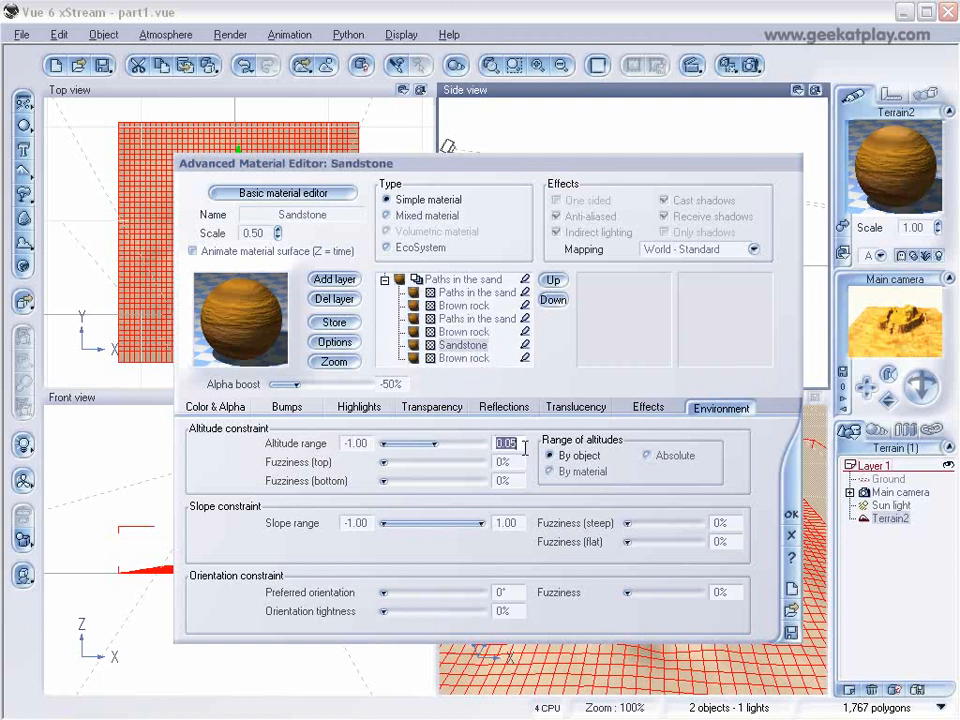
{"action": "left_click", "coordinate": [257, 328]}
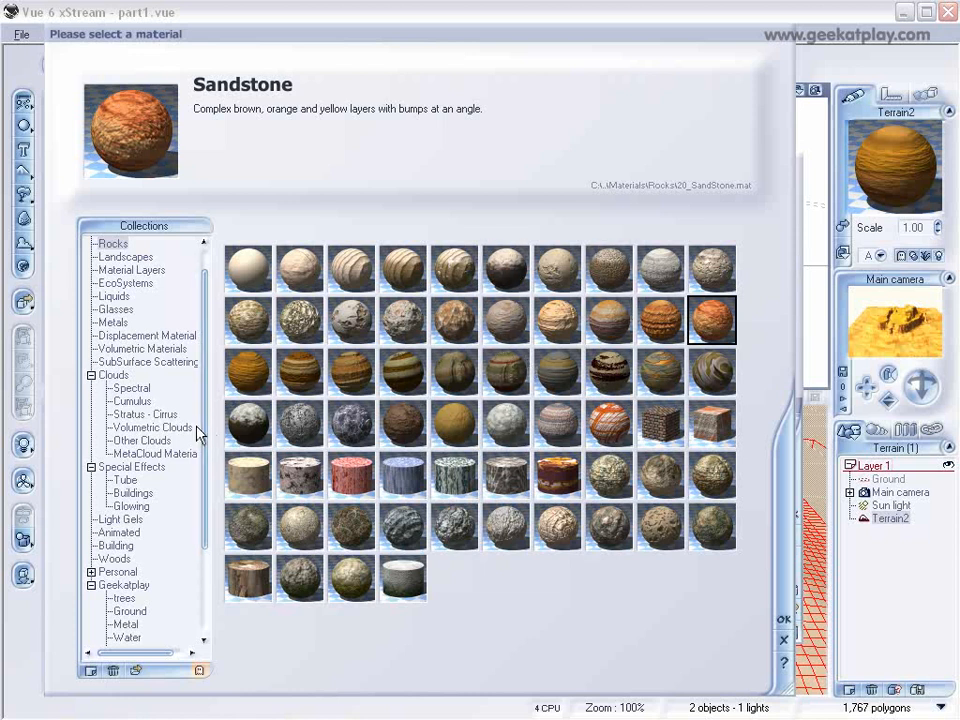
{"action": "left_click", "coordinate": [164, 612]}
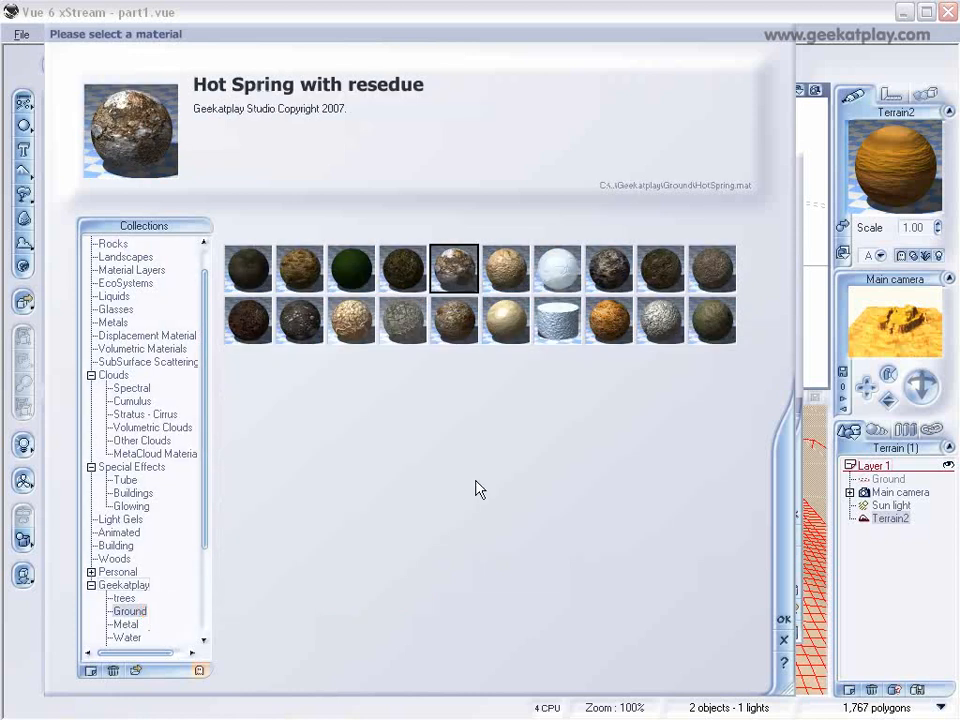
{"action": "left_click", "coordinate": [308, 278]}
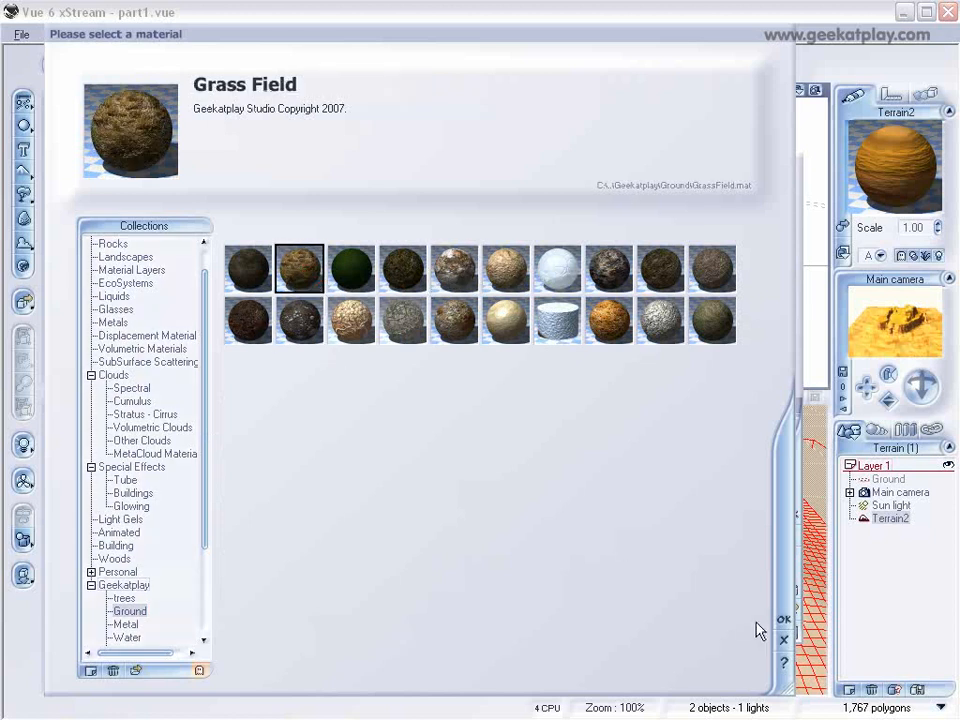
{"action": "left_click", "coordinate": [780, 620]}
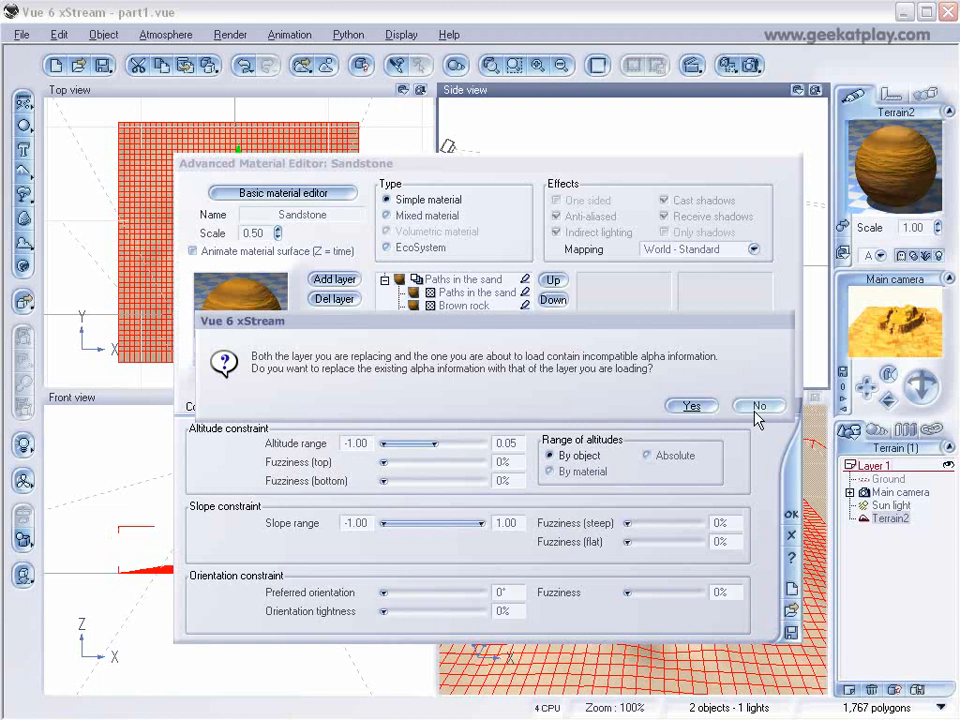
{"action": "left_click", "coordinate": [691, 406]}
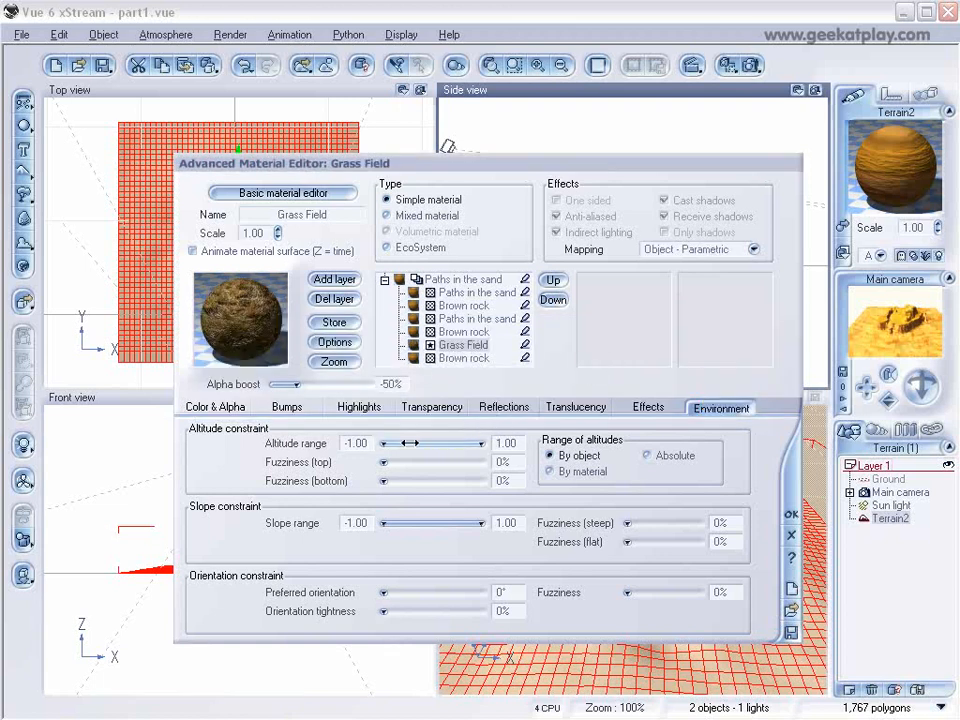
Step: Set the Grass Field layer's upper altitude limit to 0.05 and render the scene from the main camera
{"action": "double_click", "coordinate": [500, 443]}
{"action": "type", "text": "0.05"}
{"action": "key", "text": "Return"}
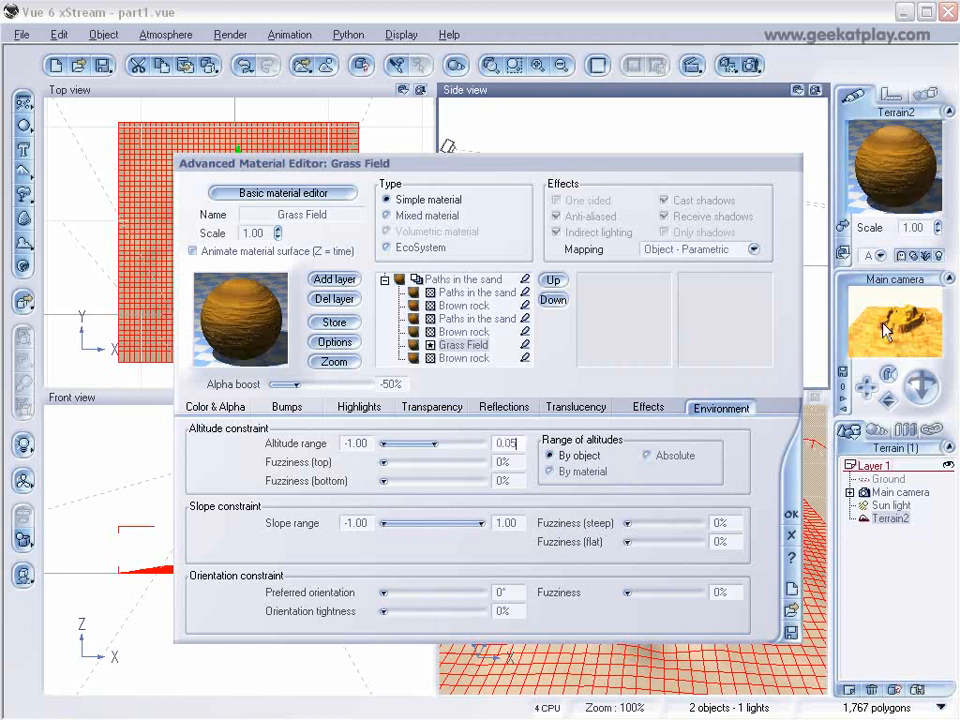
{"action": "left_click", "coordinate": [845, 415]}
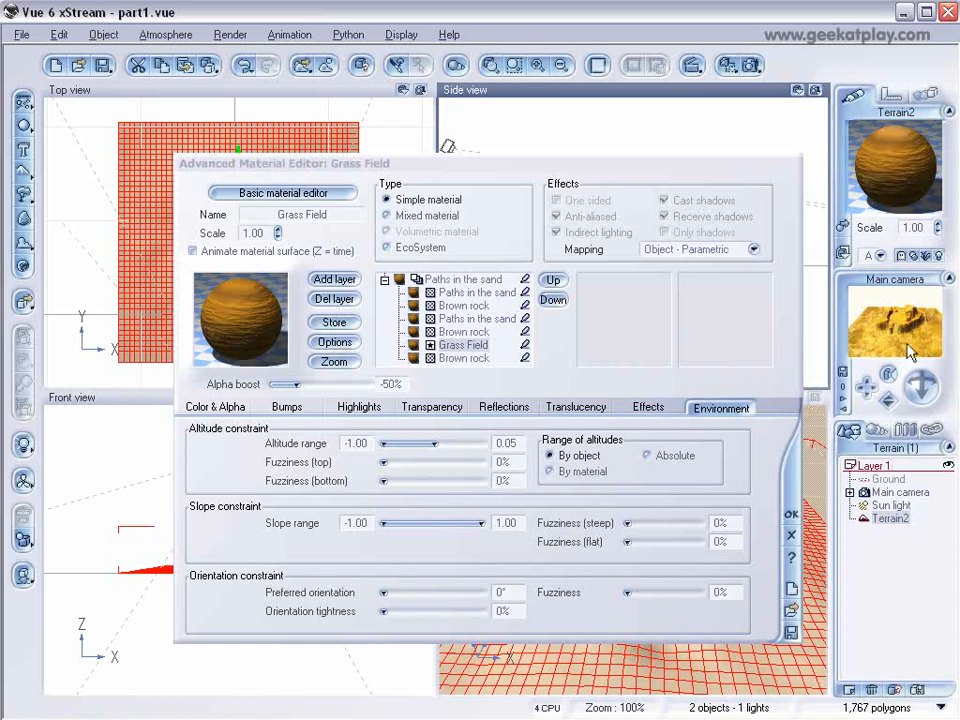
{"action": "left_click", "coordinate": [752, 65]}
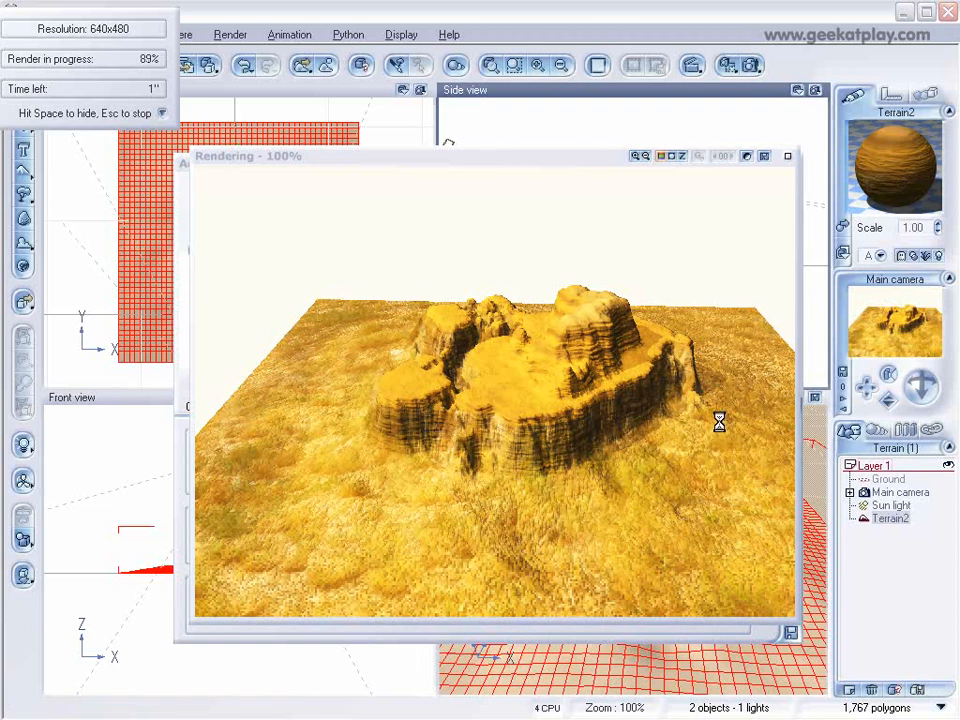
{"action": "left_click", "coordinate": [787, 157]}
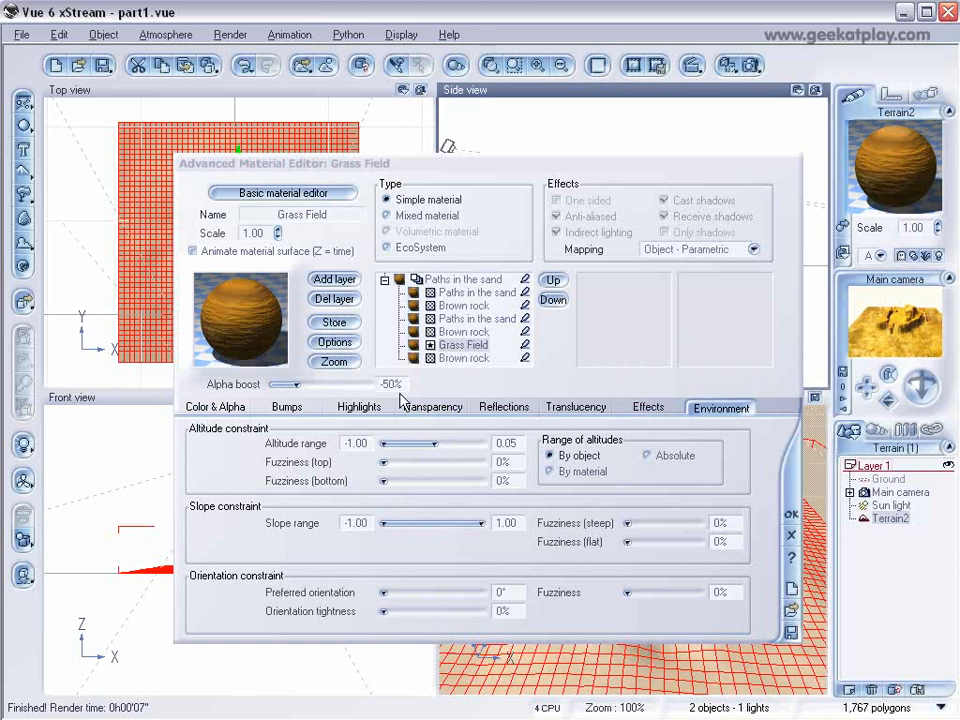
Step: Add an EcoSystem layer based on Grass Field and check its altitude constraint
{"action": "left_click", "coordinate": [470, 358]}
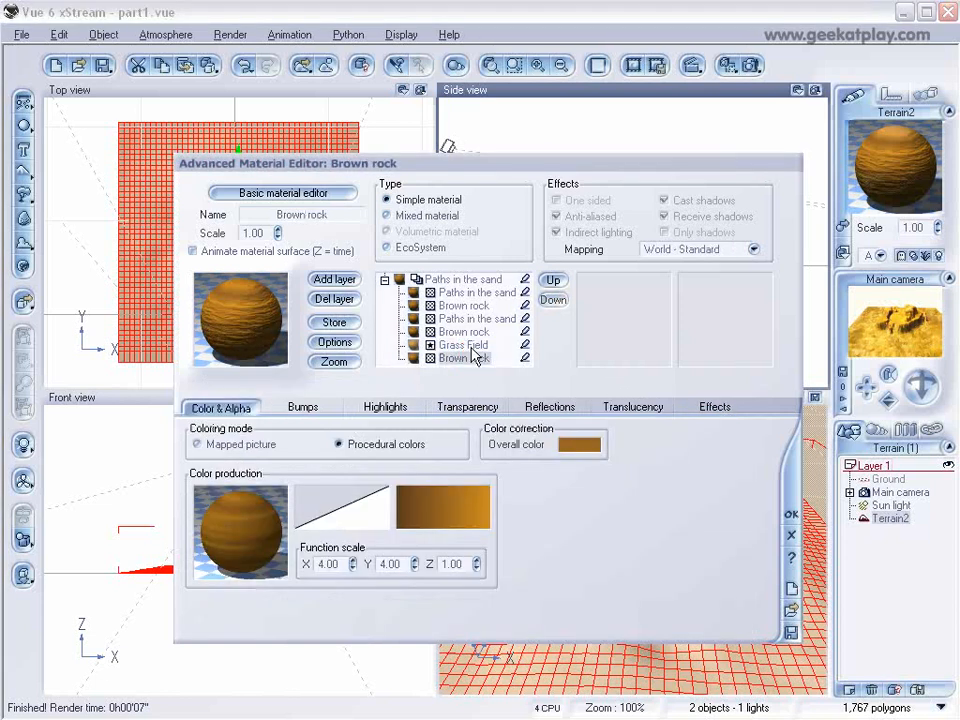
{"action": "left_click", "coordinate": [458, 345]}
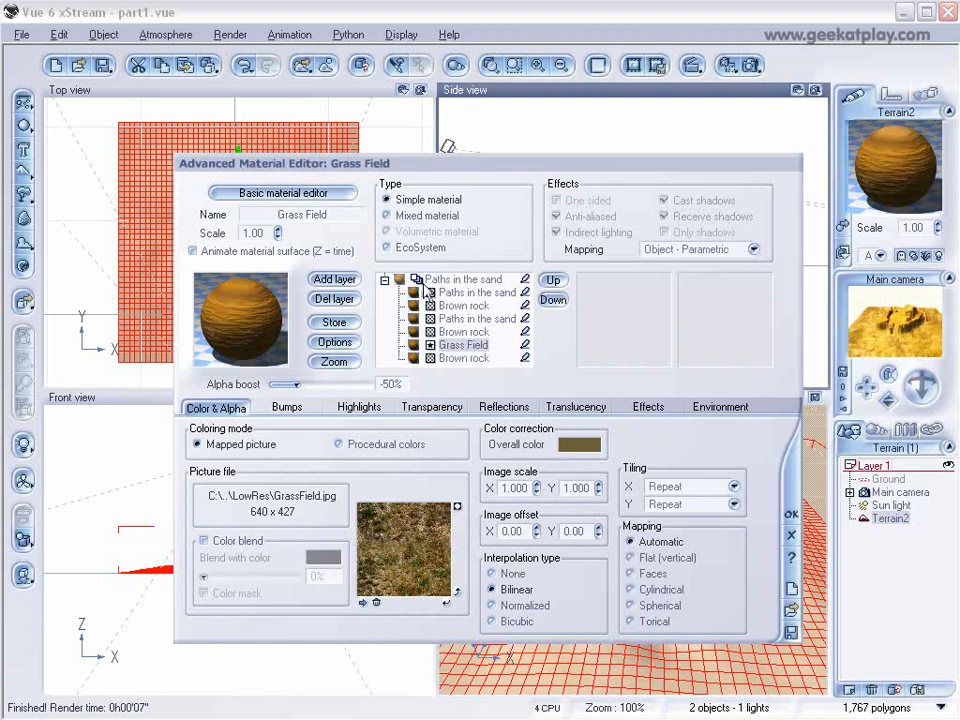
{"action": "left_click", "coordinate": [389, 248]}
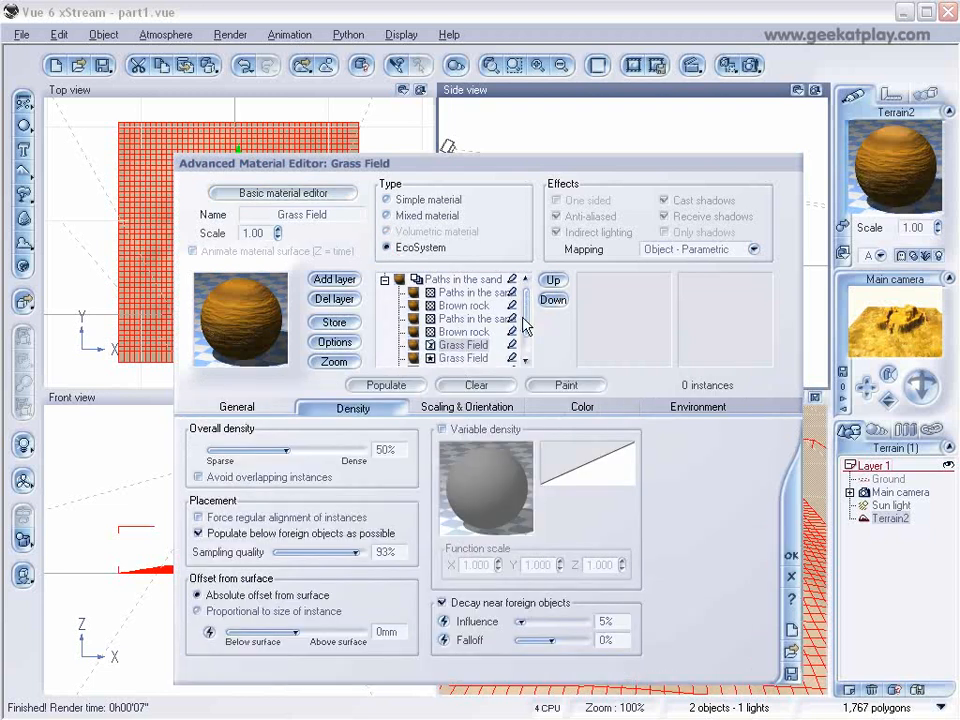
{"action": "scroll", "coordinate": [465, 355], "scroll_direction": "down", "scroll_amount": 1}
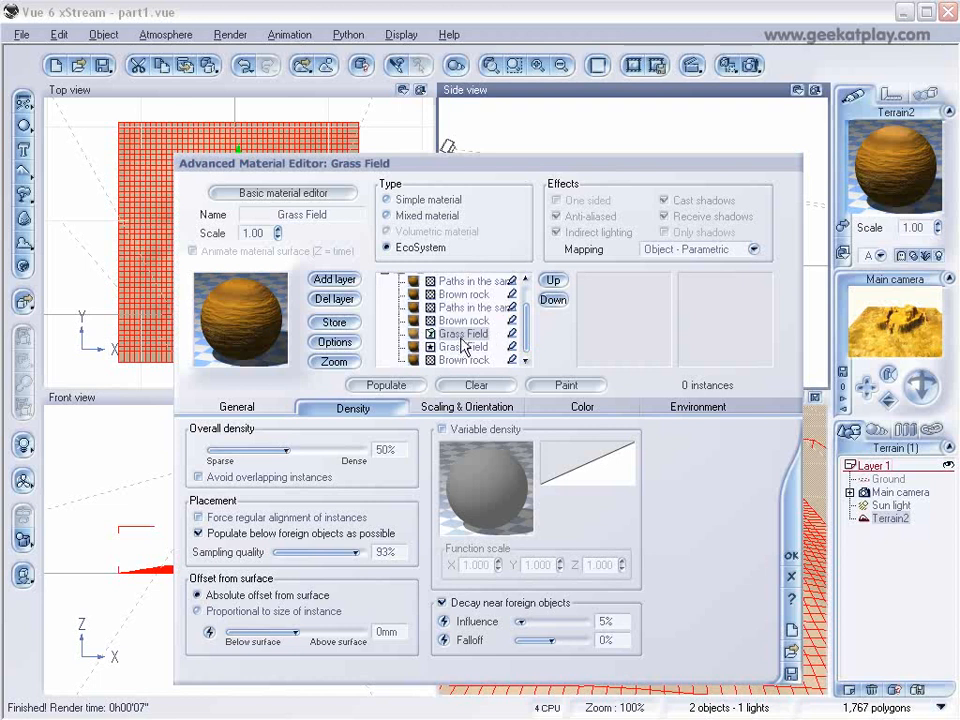
{"action": "left_click", "coordinate": [694, 408]}
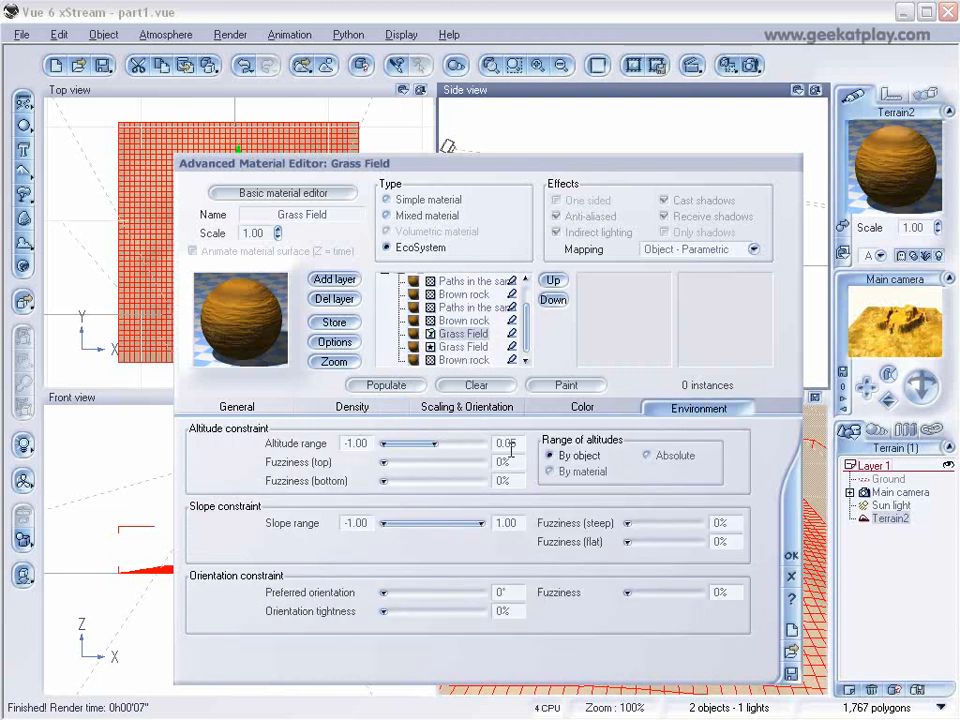
Step: Create a second EcoSystem layer from the simple Grass Field layer and select it in the layer list
{"action": "left_click", "coordinate": [458, 347]}
{"action": "left_click", "coordinate": [466, 334]}
{"action": "left_click", "coordinate": [468, 347]}
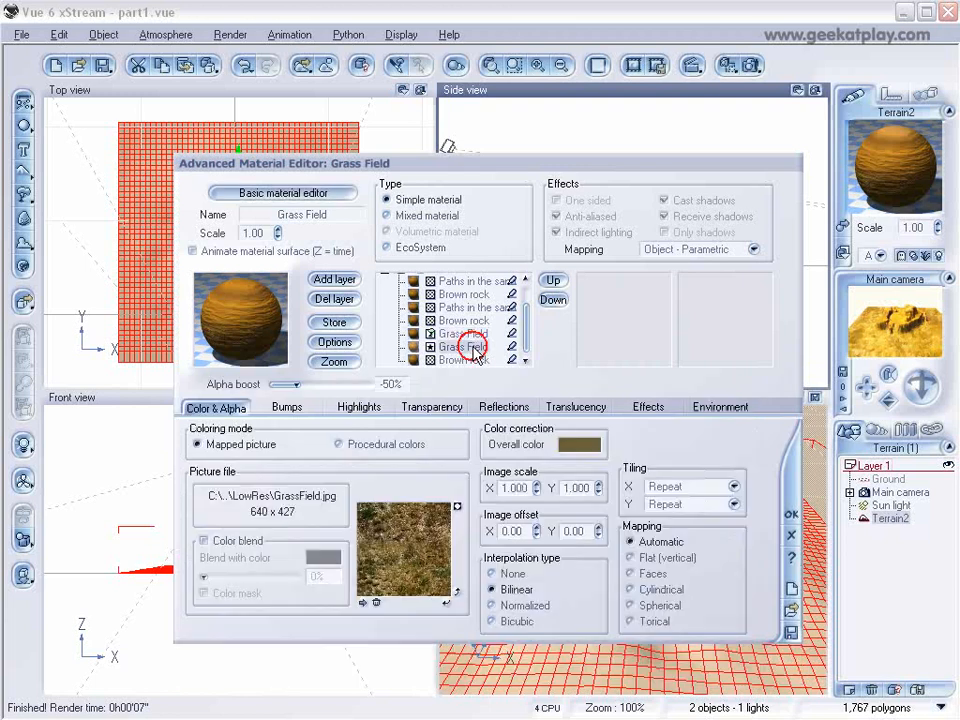
{"action": "left_click", "coordinate": [386, 247]}
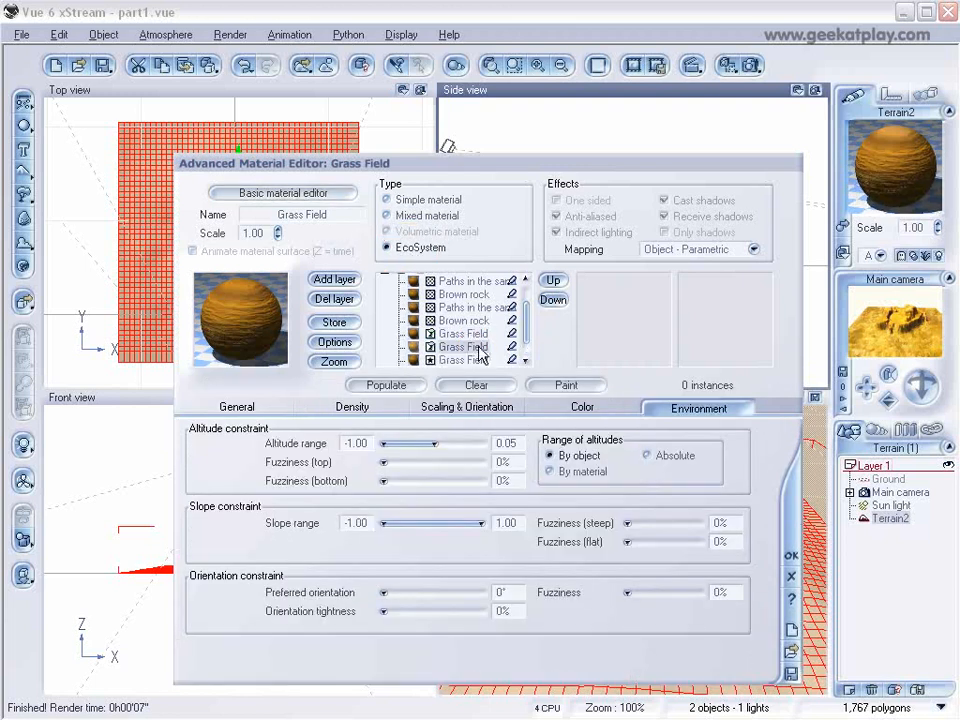
{"action": "scroll", "coordinate": [490, 330], "scroll_direction": "down", "scroll_amount": 1}
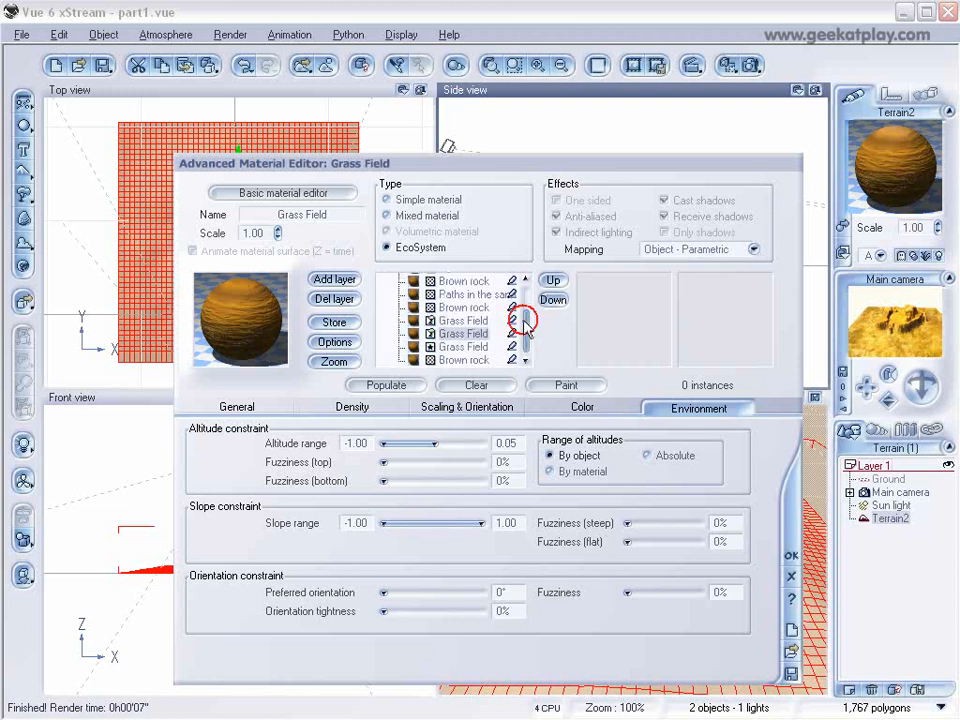
{"action": "left_click", "coordinate": [460, 320]}
{"action": "left_click", "coordinate": [462, 333]}
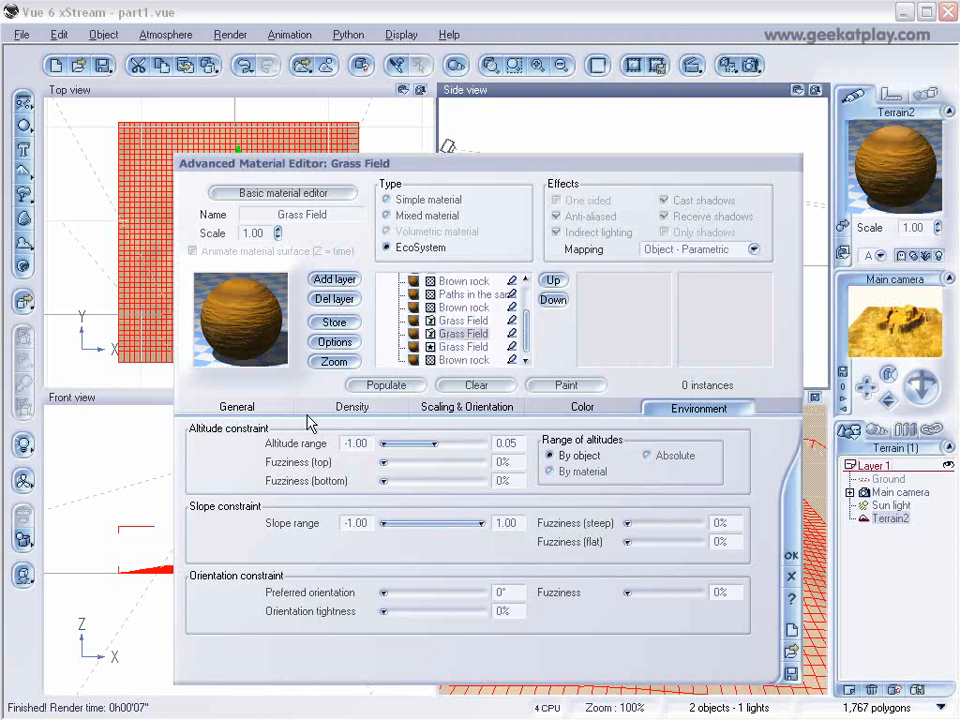
Step: Load the object file Sphere.vob from the tutorial folder into the lower Grass Field EcoSystem layer's population
{"action": "left_click", "coordinate": [225, 405]}
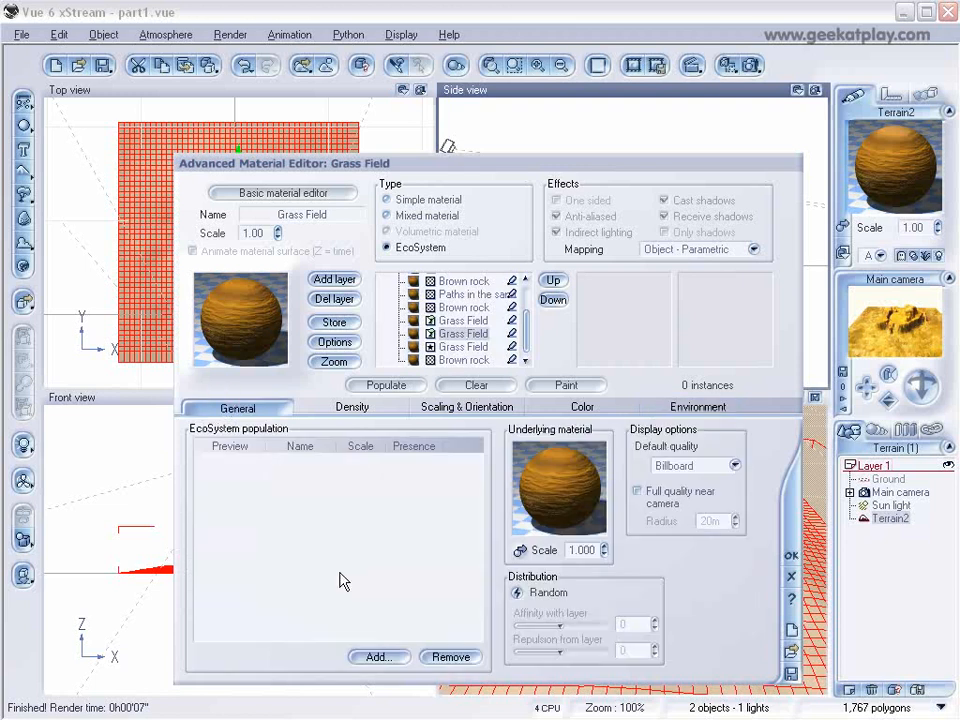
{"action": "left_click", "coordinate": [375, 657]}
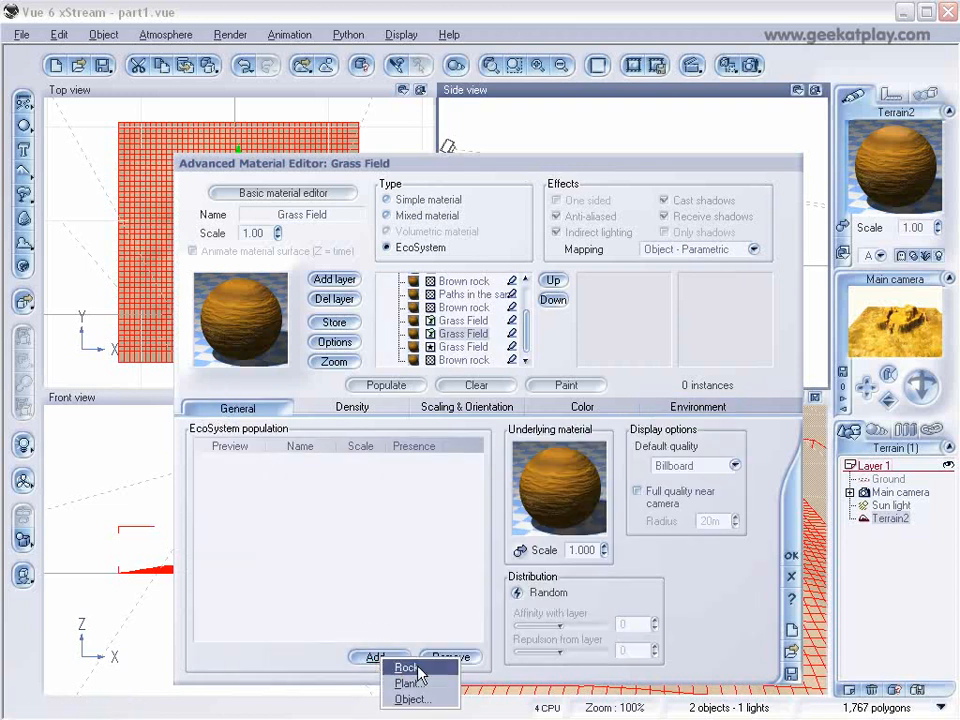
{"action": "left_click", "coordinate": [434, 700]}
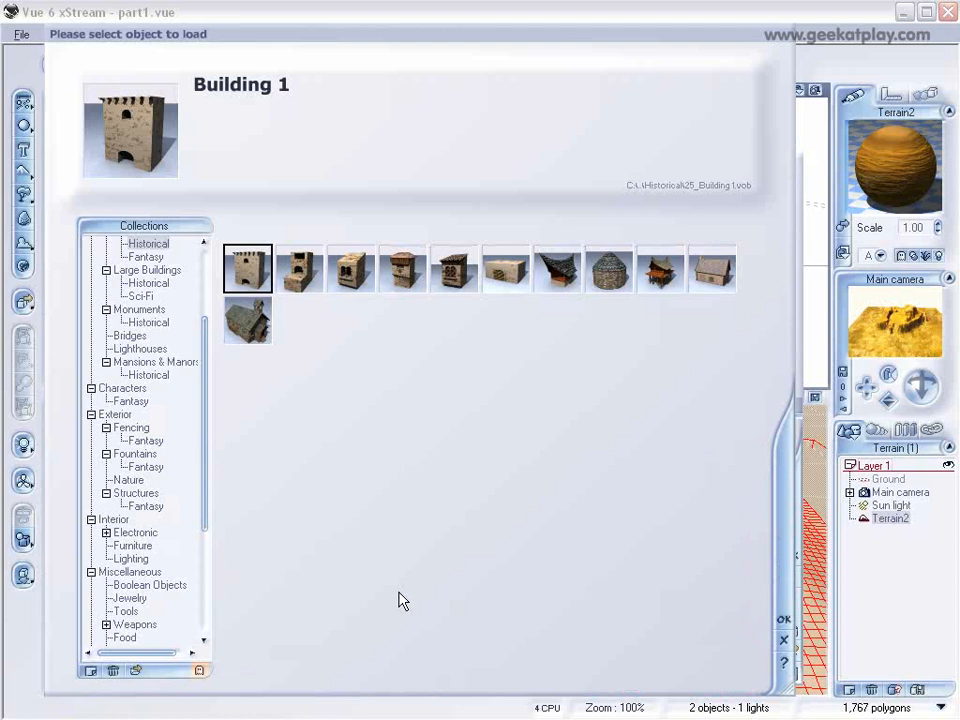
{"action": "left_click", "coordinate": [135, 669]}
{"action": "left_click", "coordinate": [280, 254]}
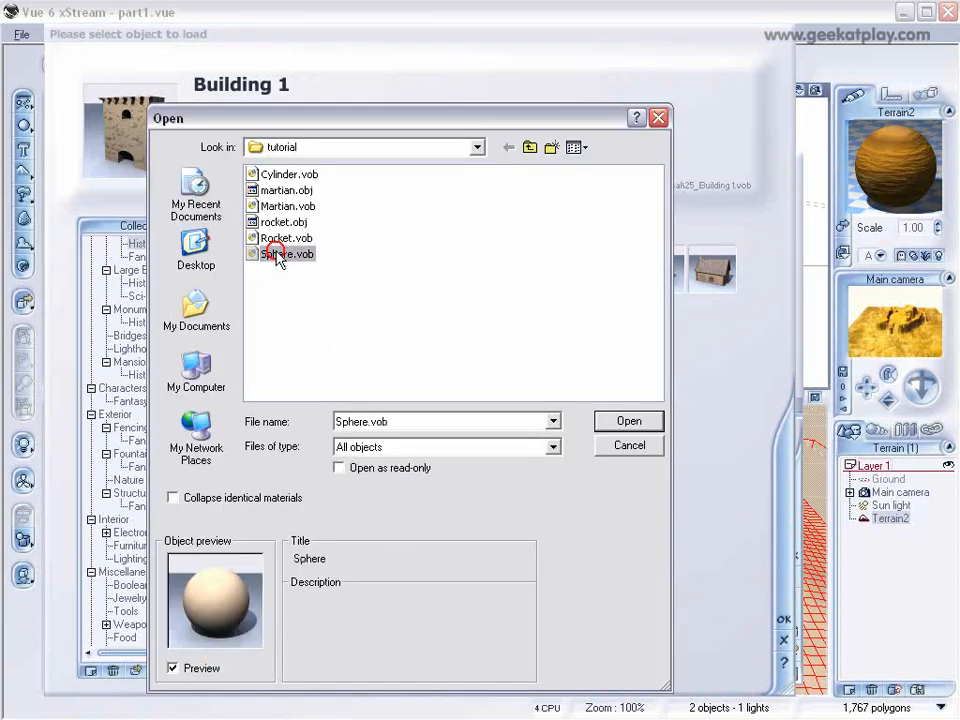
{"action": "left_click", "coordinate": [630, 421]}
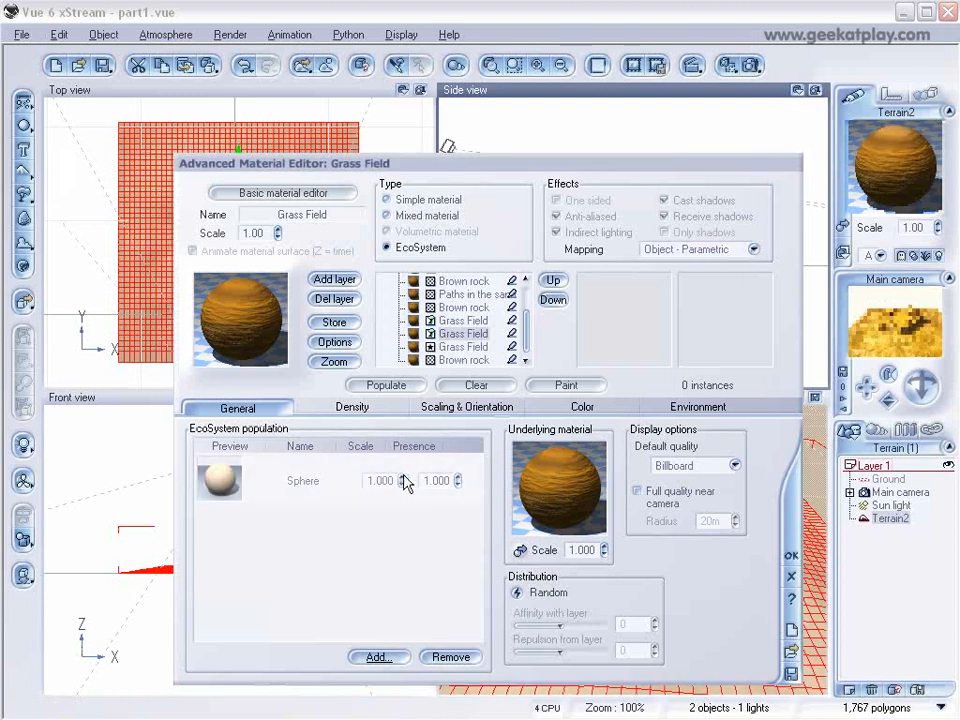
Step: Populate the terrain with the sphere instances and render the scene, closing the render display when finished
{"action": "left_click", "coordinate": [386, 386]}
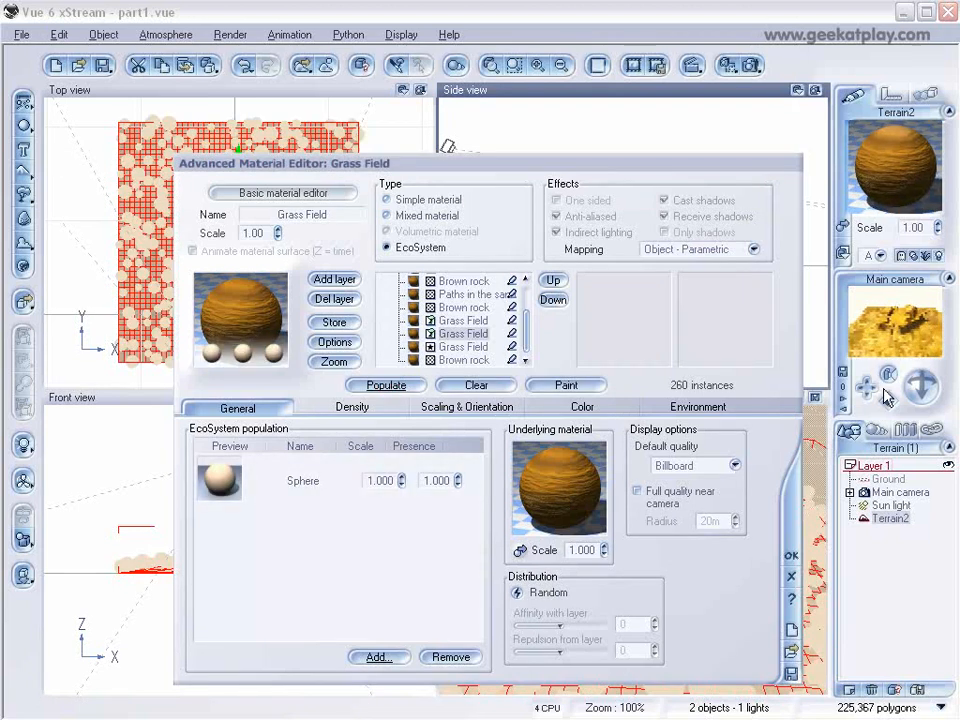
{"action": "left_click", "coordinate": [756, 62]}
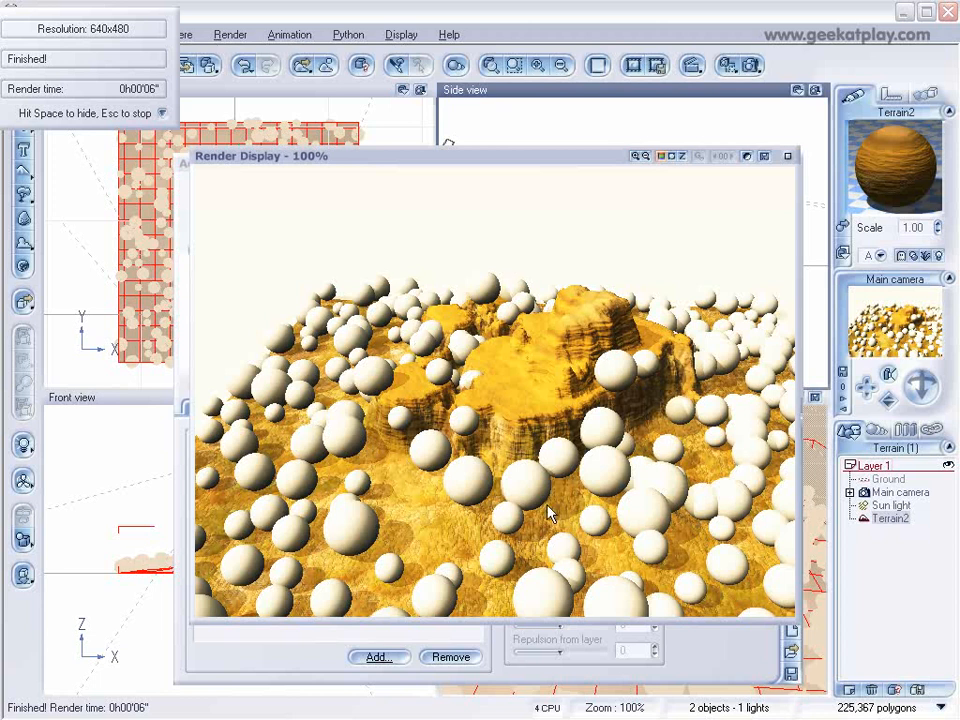
{"action": "left_click", "coordinate": [787, 156]}
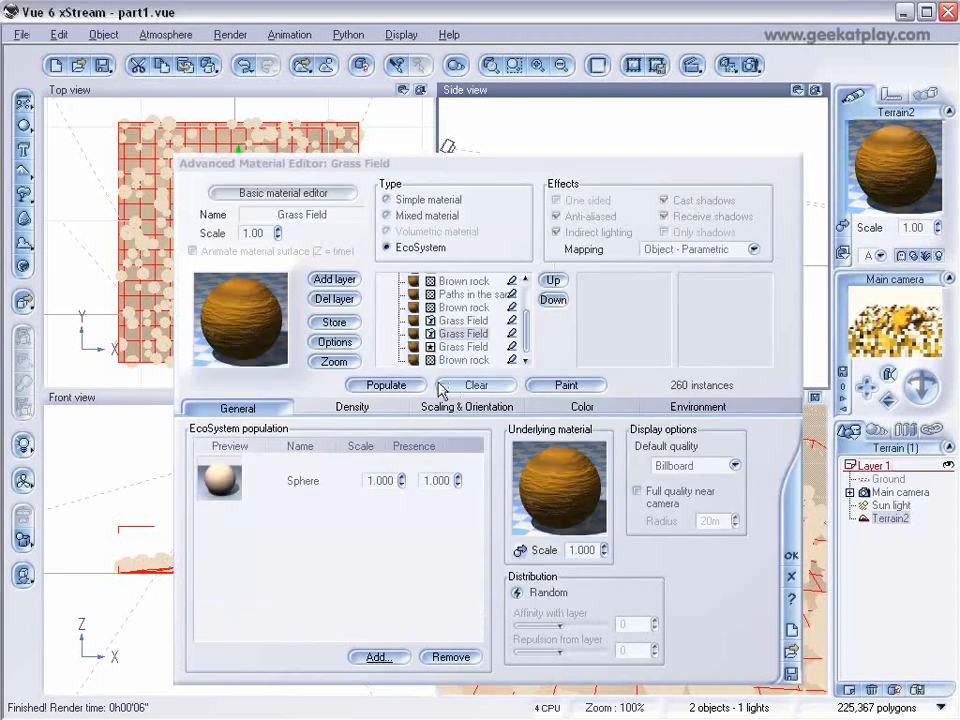
Step: Enable avoiding overlapping instances for the sphere EcoSystem layer and populate it again
{"action": "left_click", "coordinate": [365, 407]}
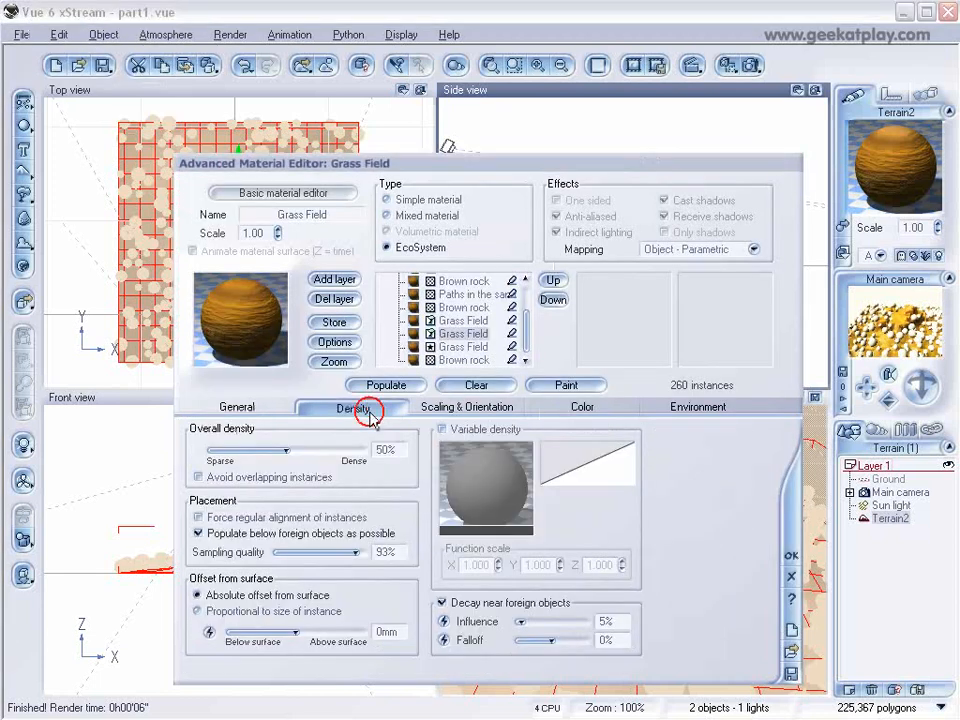
{"action": "left_click", "coordinate": [200, 478]}
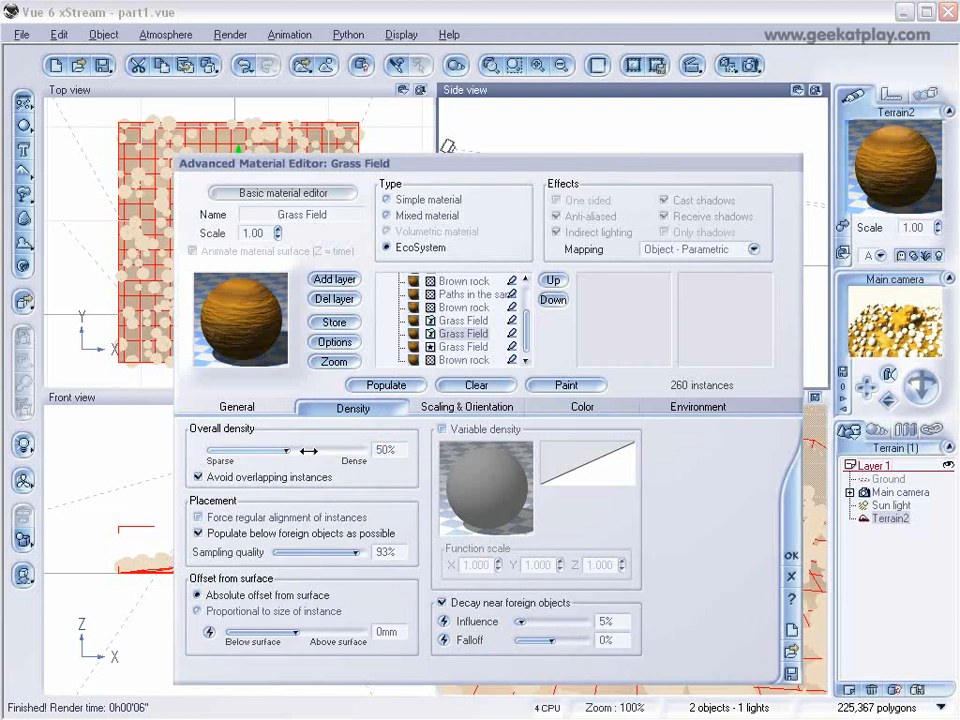
{"action": "left_click", "coordinate": [386, 386]}
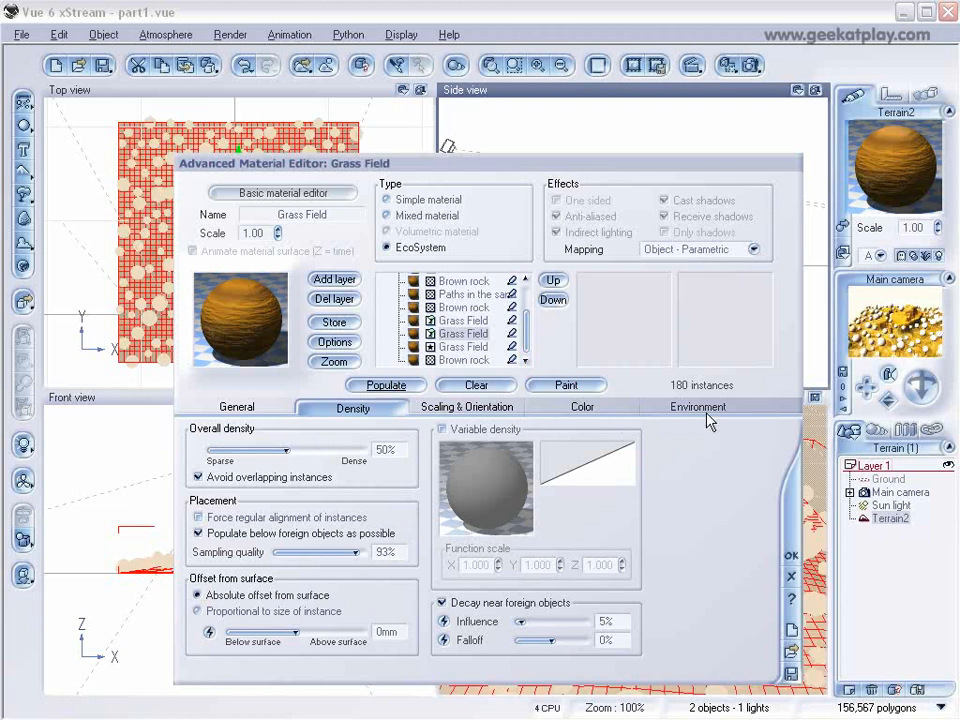
Step: Limit the sphere EcoSystem layer's slope range to 0.71–1.00 and render the repopulated scene, closing the render display when finished
{"action": "left_click", "coordinate": [662, 408]}
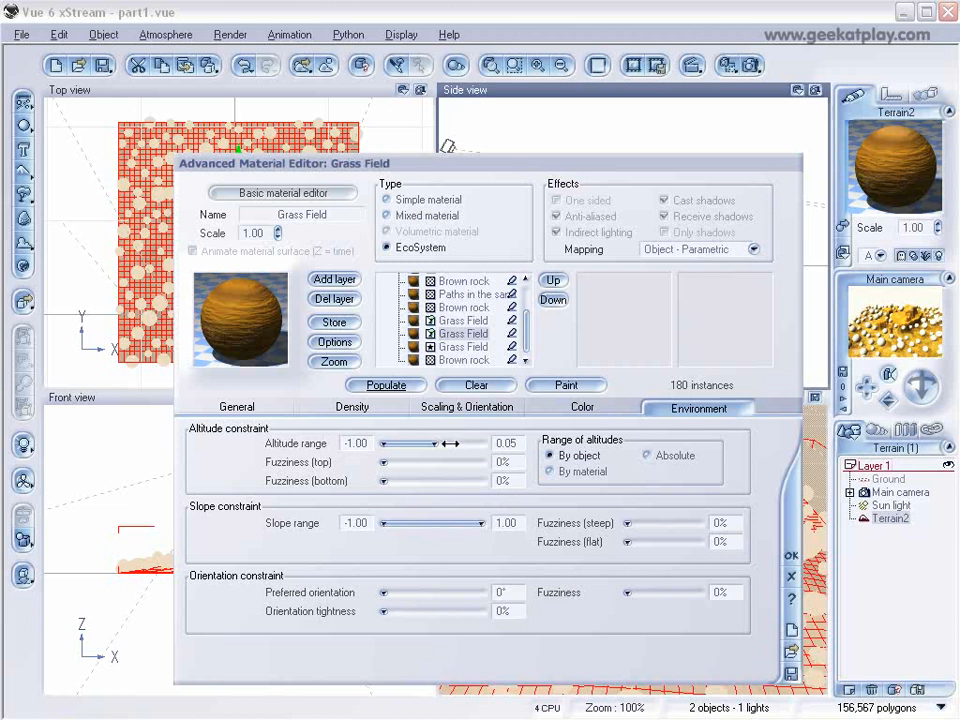
{"action": "left_click_drag", "start_coordinate": [385, 523], "coordinate": [446, 523]}
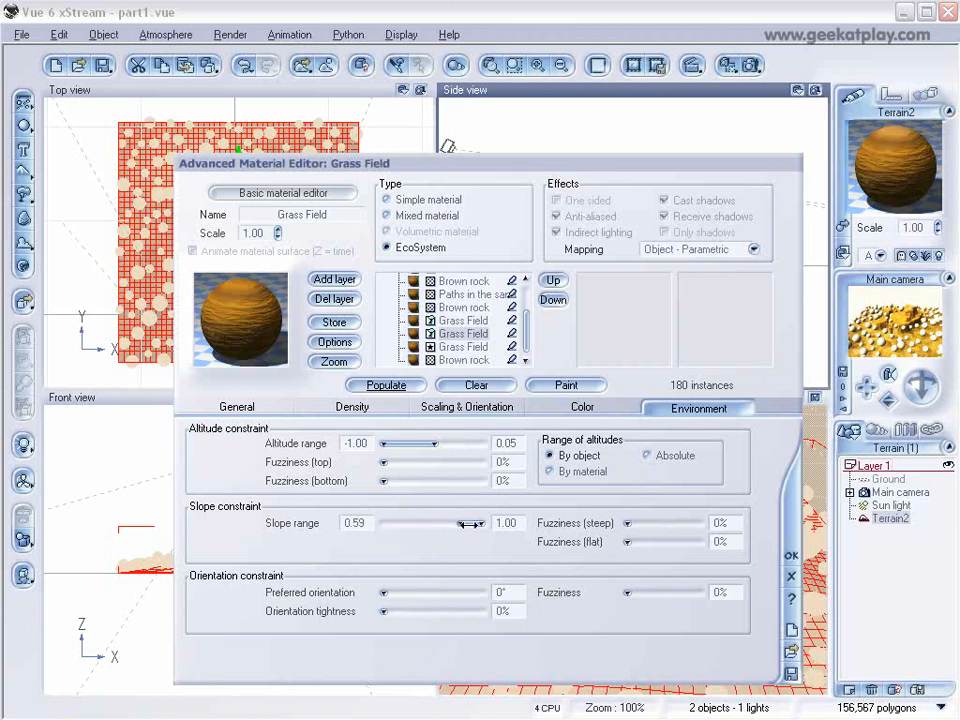
{"action": "left_click_drag", "start_coordinate": [452, 527], "coordinate": [467, 525]}
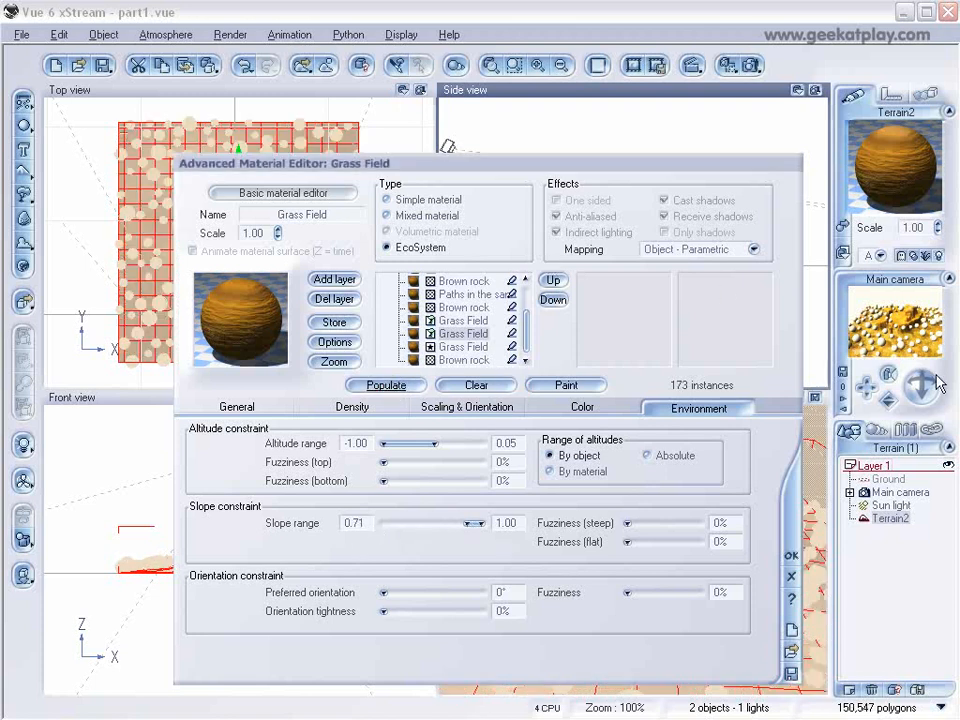
{"action": "left_click", "coordinate": [748, 65]}
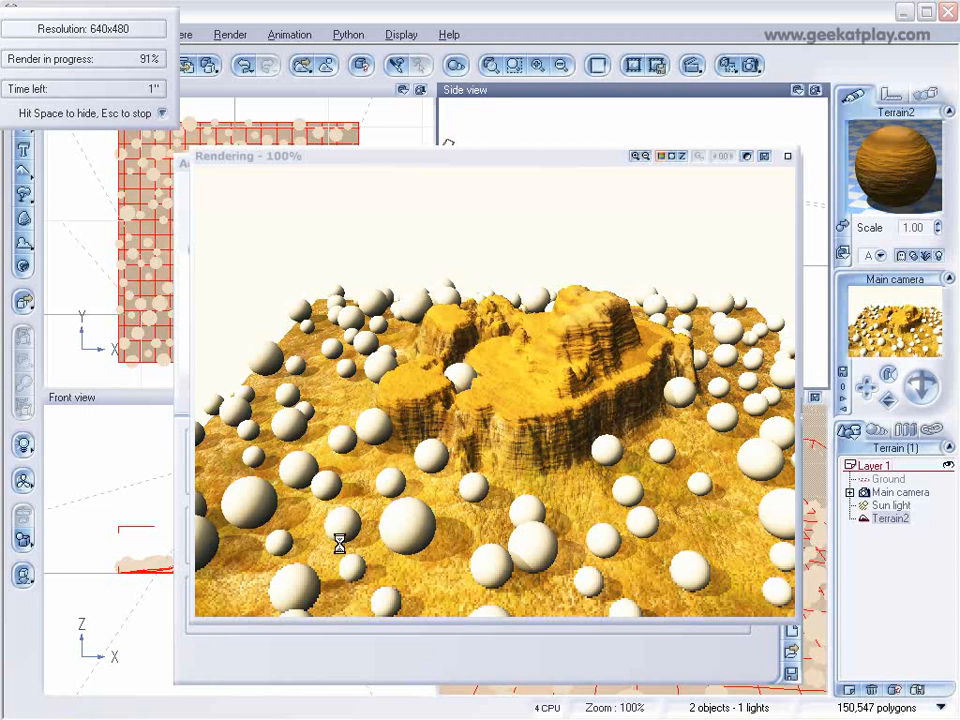
{"action": "left_click", "coordinate": [790, 157]}
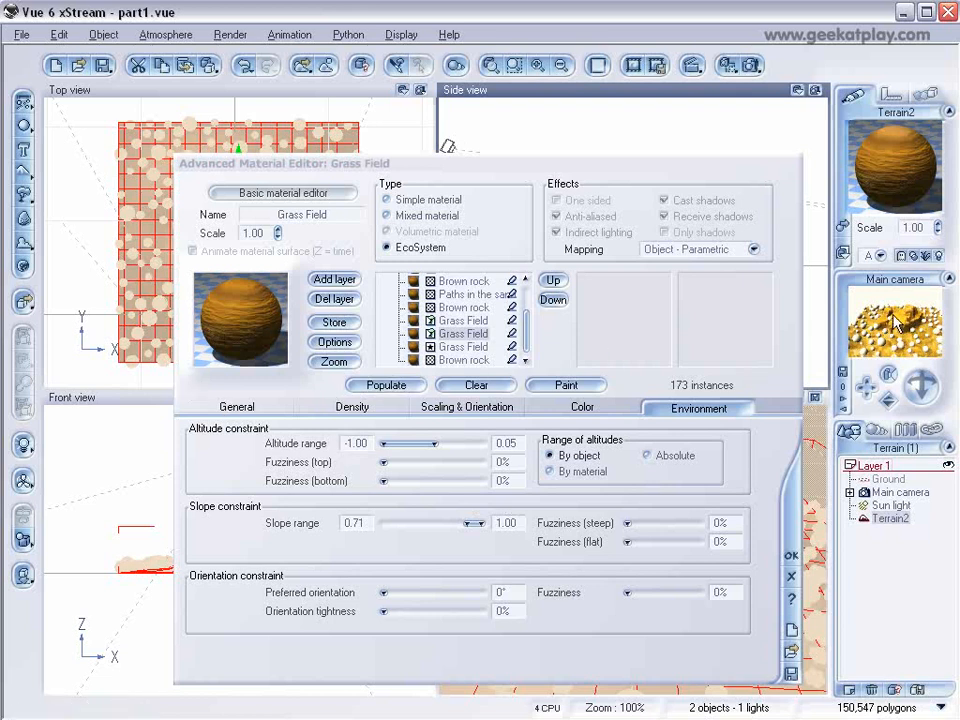
Step: Enable color at low densities for the sphere layer and set its decay color to blue
{"action": "left_click", "coordinate": [582, 410]}
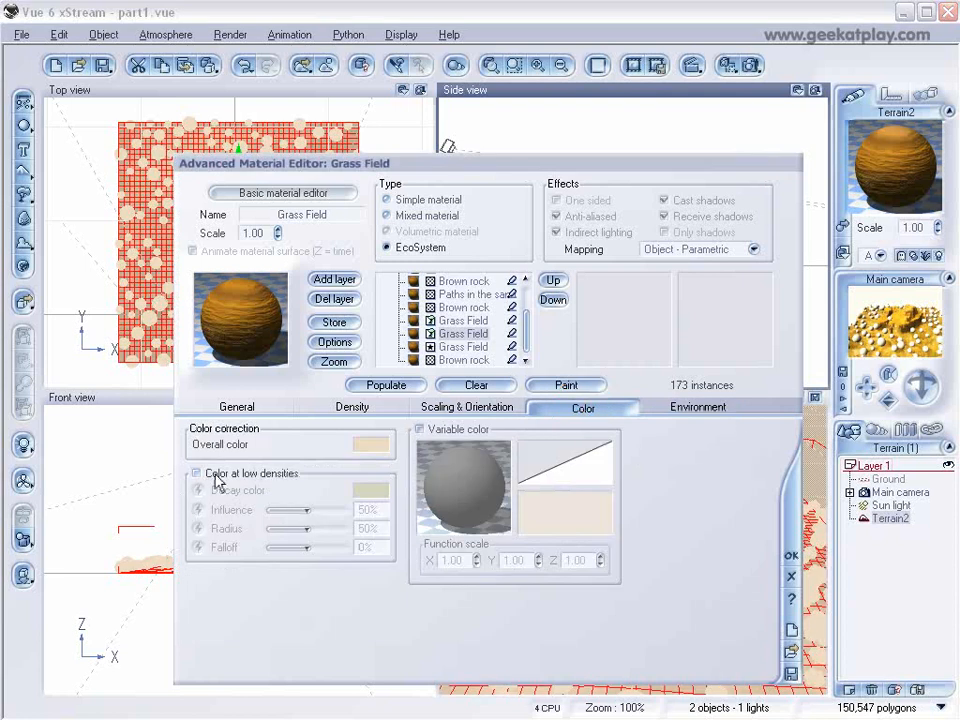
{"action": "left_click", "coordinate": [197, 473]}
{"action": "right_click", "coordinate": [383, 494]}
{"action": "left_click", "coordinate": [405, 497]}
{"action": "left_click", "coordinate": [423, 168]}
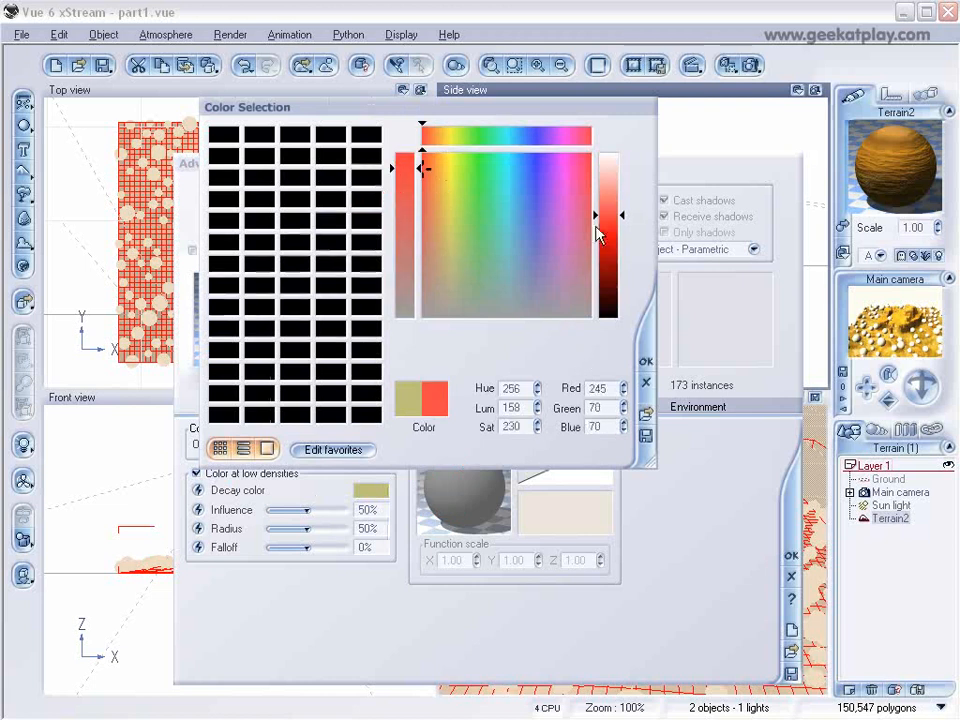
{"action": "left_click_drag", "start_coordinate": [617, 230], "coordinate": [617, 238]}
{"action": "left_click", "coordinate": [534, 238]}
{"action": "left_click", "coordinate": [646, 361]}
Step: Set the decay color's influence to 99% and populate the sphere layer again
{"action": "left_click_drag", "start_coordinate": [306, 510], "coordinate": [335, 510]}
{"action": "left_click", "coordinate": [386, 385]}
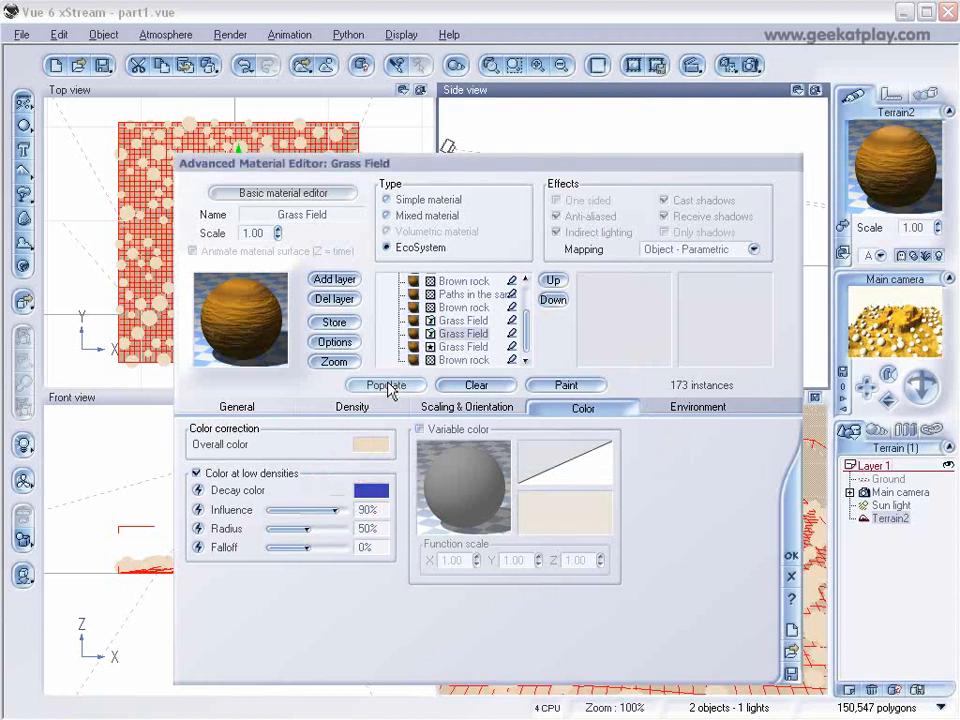
{"action": "left_click_drag", "start_coordinate": [340, 509], "coordinate": [344, 510]}
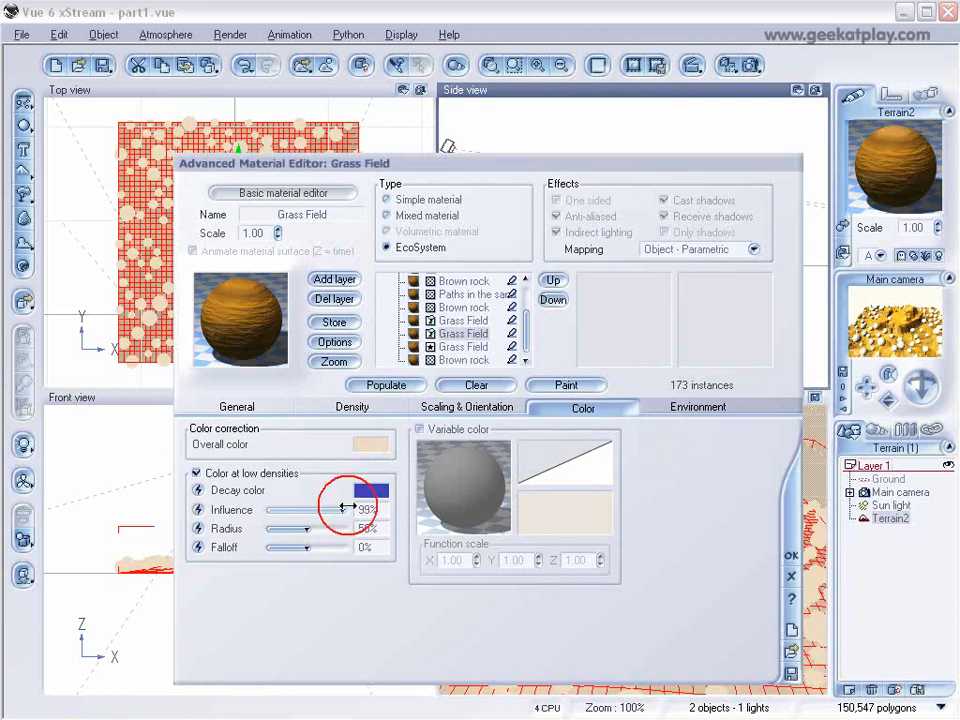
{"action": "left_click", "coordinate": [386, 385]}
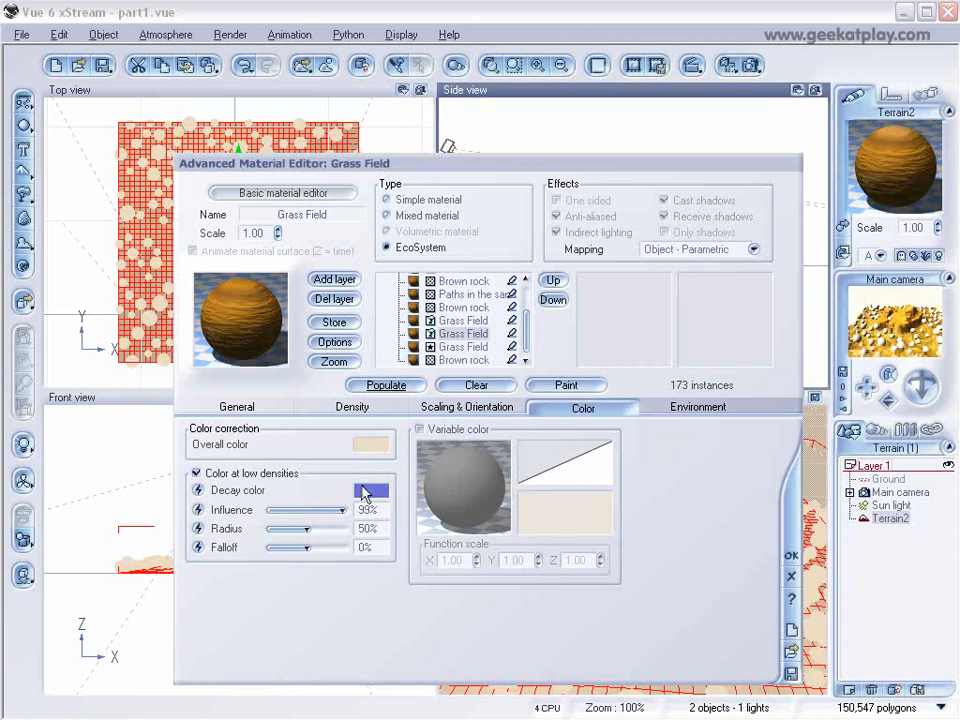
Step: Set the decay color's radius to 60%, repopulate the spheres and render the scene, closing the render display when finished
{"action": "left_click_drag", "start_coordinate": [306, 528], "coordinate": [314, 529]}
{"action": "left_click", "coordinate": [388, 385]}
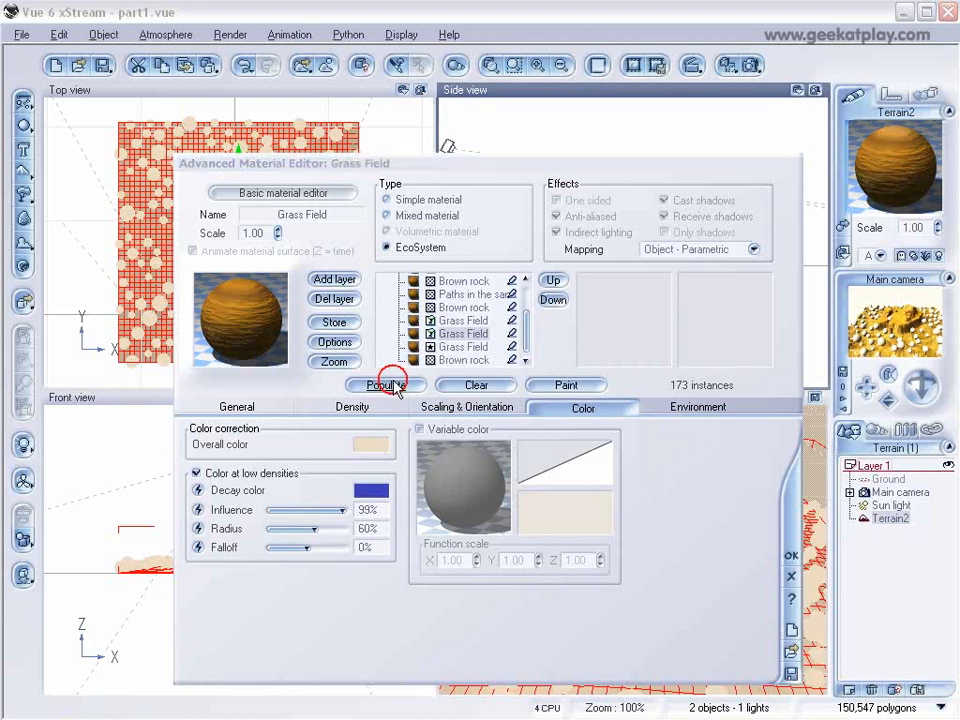
{"action": "left_click", "coordinate": [752, 66]}
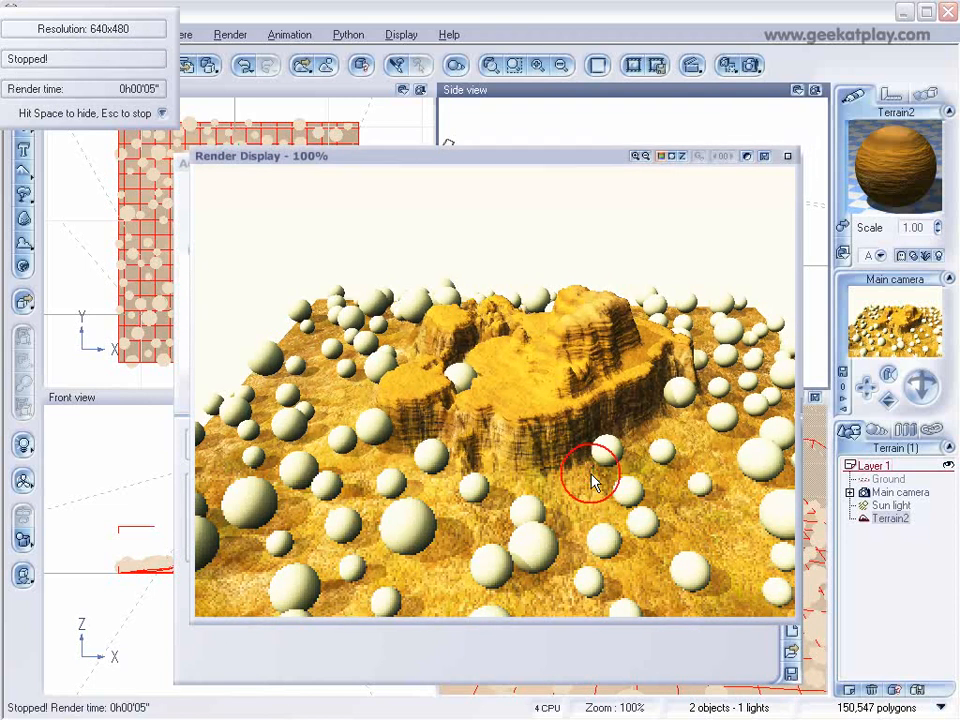
{"action": "left_click", "coordinate": [787, 156]}
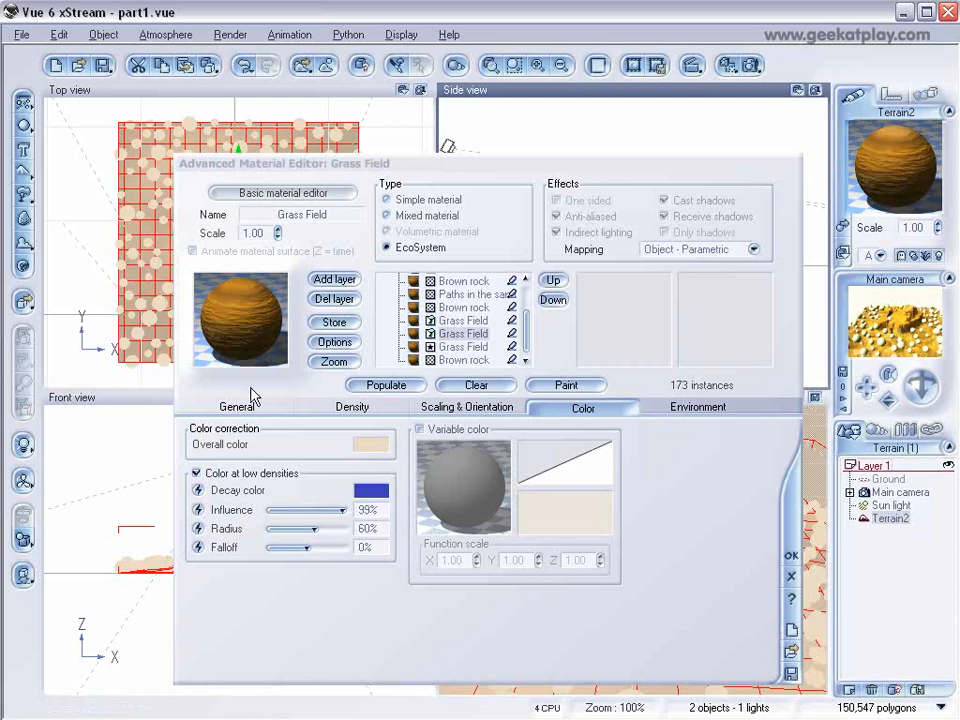
Step: Turn off color at low densities and enable variable color driven by a Perlin Noises Value node at scale 10
{"action": "left_click", "coordinate": [208, 476]}
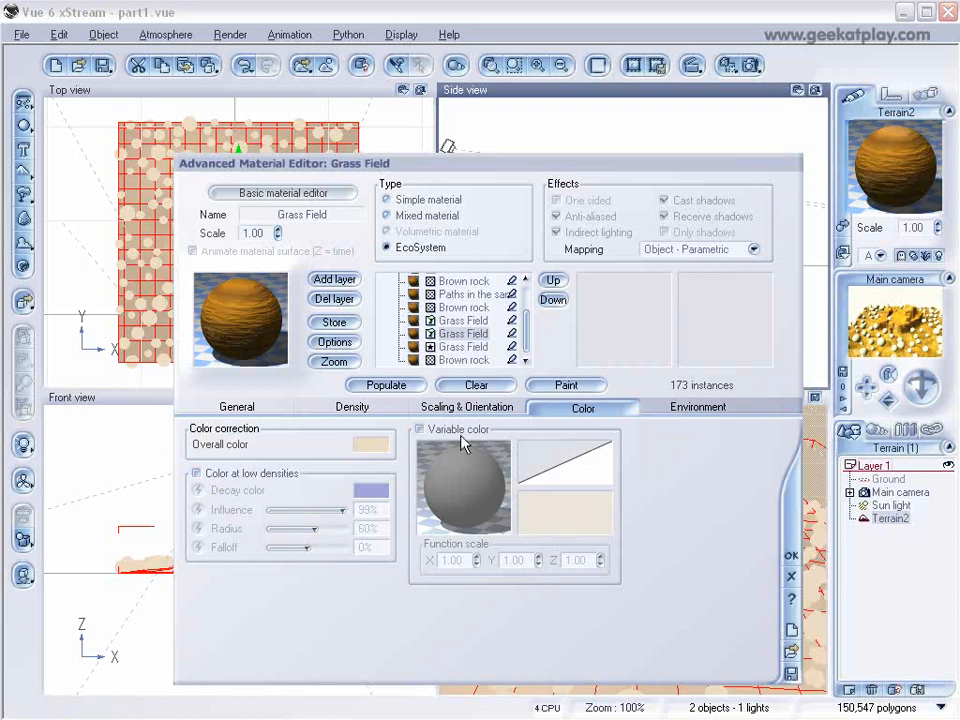
{"action": "left_click", "coordinate": [420, 429]}
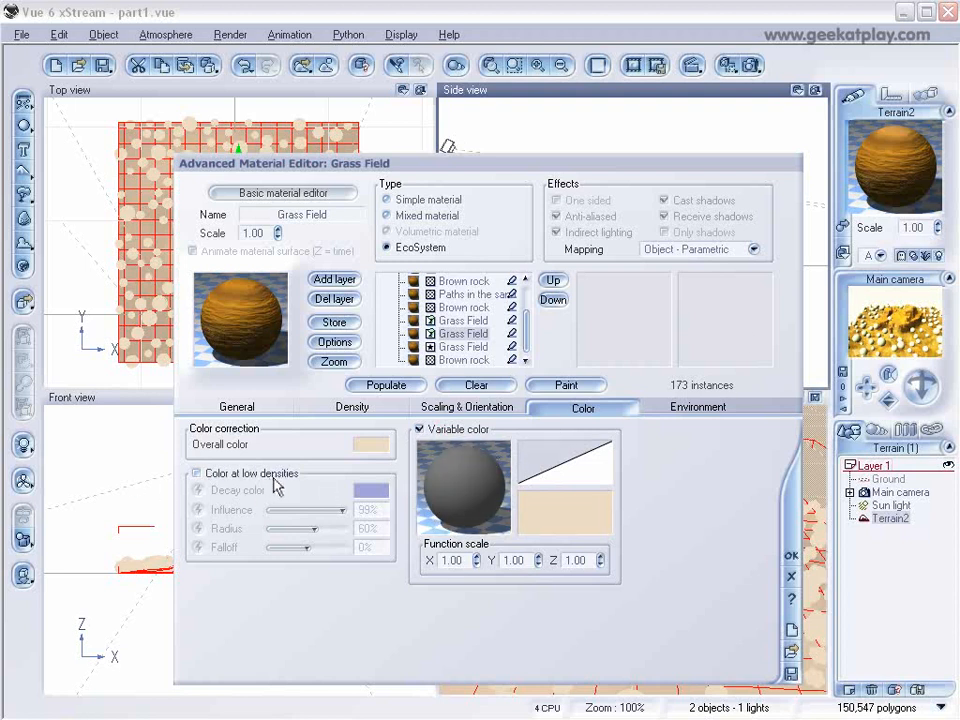
{"action": "right_click", "coordinate": [476, 474]}
{"action": "left_click", "coordinate": [500, 480]}
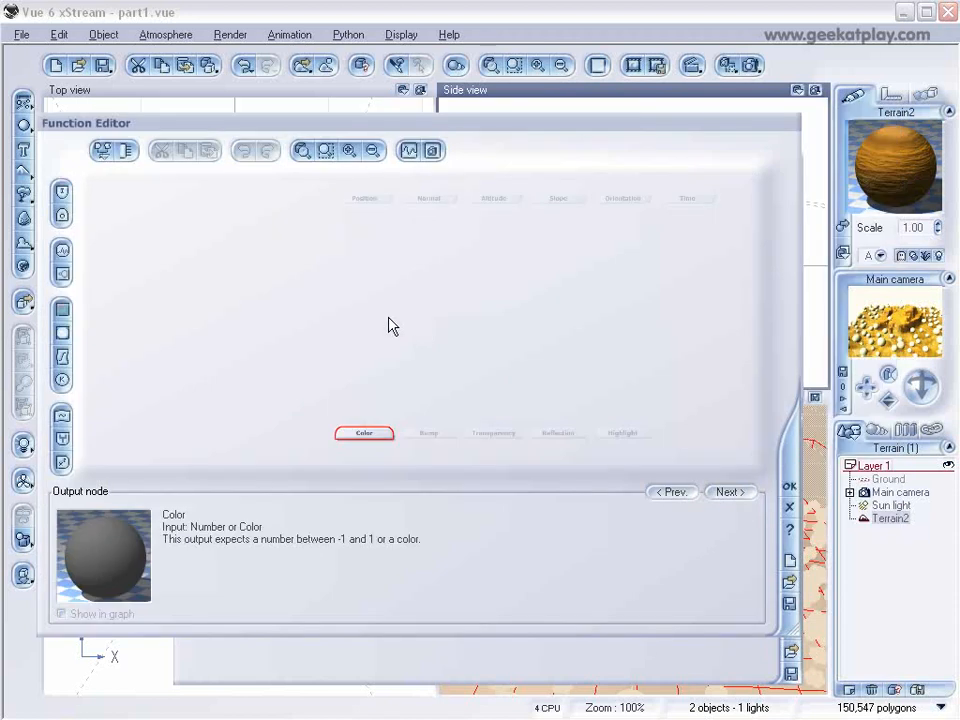
{"action": "left_click", "coordinate": [62, 250]}
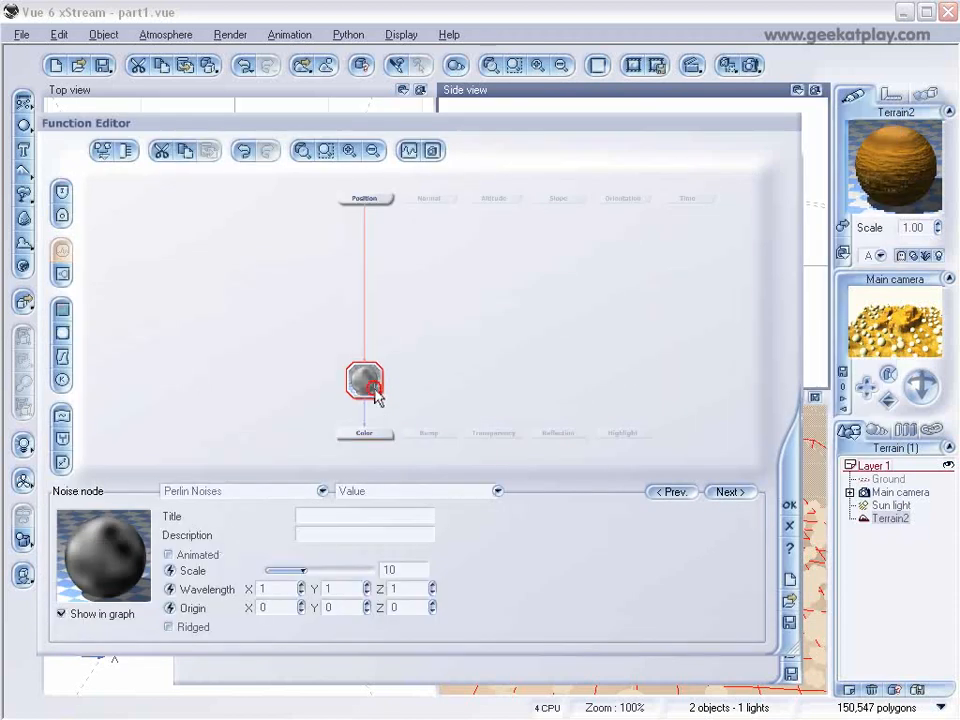
{"action": "key", "text": "Return"}
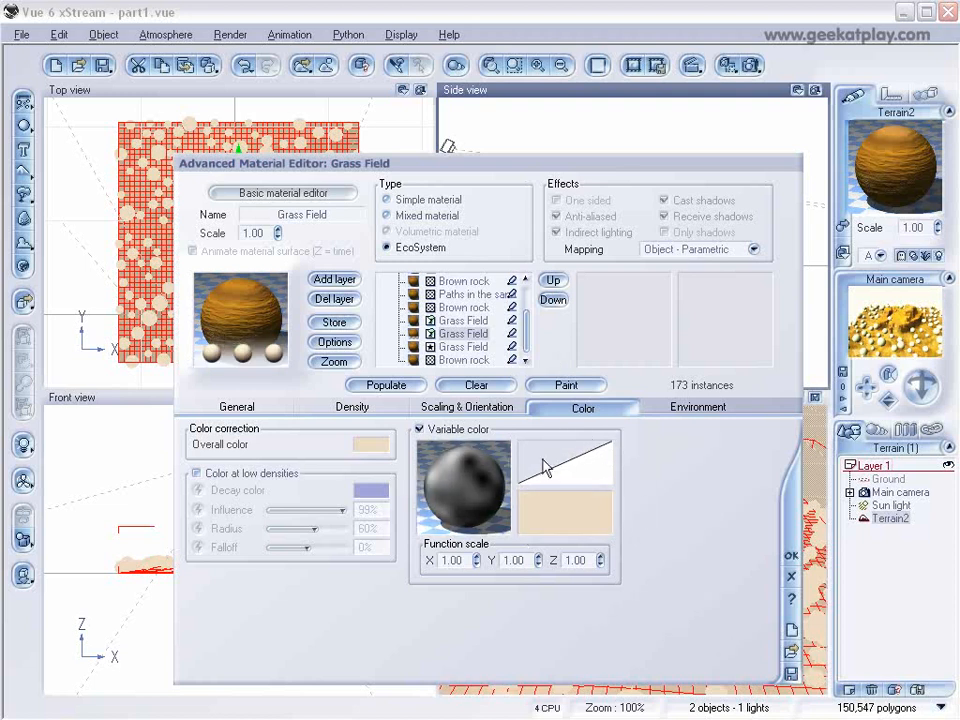
Step: Open the color map library for the spheres' variable color and show the Colorful collection
{"action": "mouse_move", "coordinate": [611, 444]}
{"action": "left_mouse_down"}
{"action": "mouse_move", "coordinate": [546, 474]}
{"action": "mouse_move", "coordinate": [613, 452]}
{"action": "left_mouse_up"}
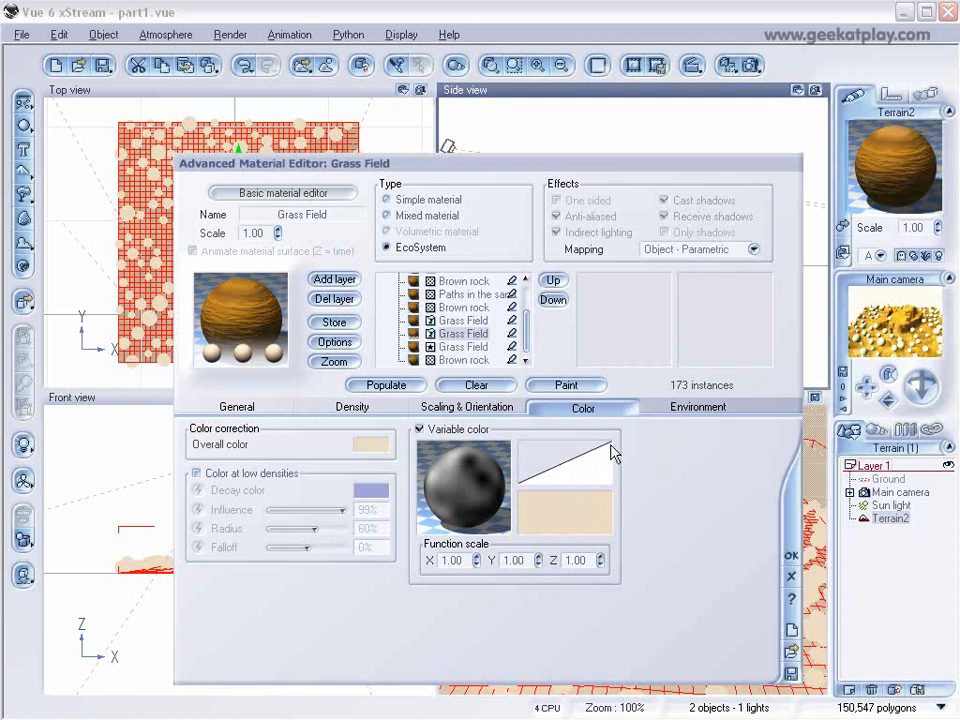
{"action": "right_click", "coordinate": [558, 520]}
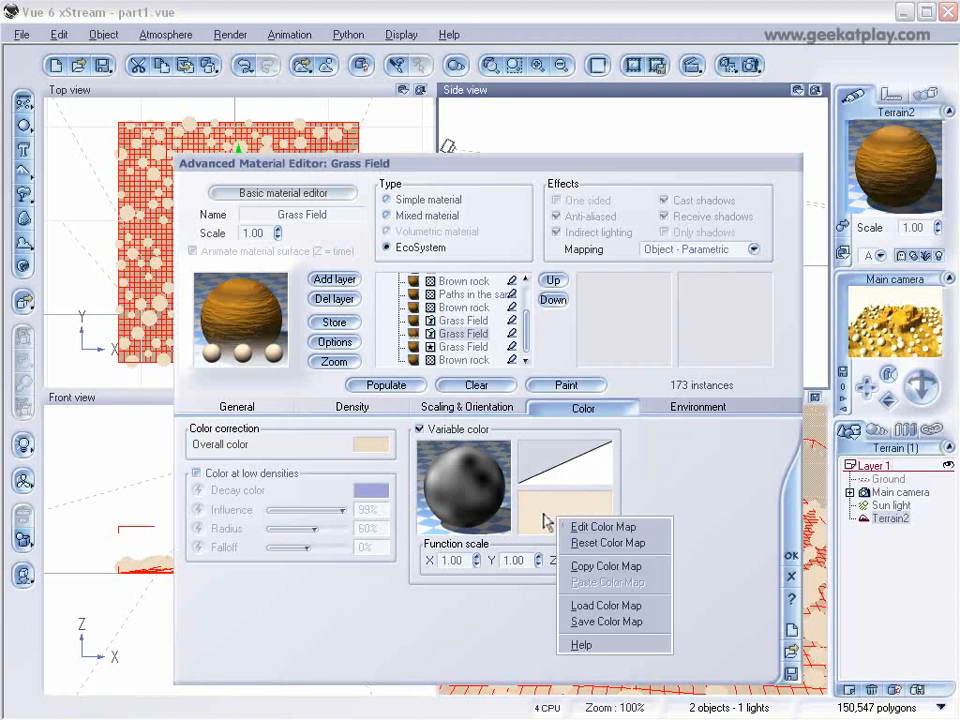
{"action": "left_click", "coordinate": [606, 605]}
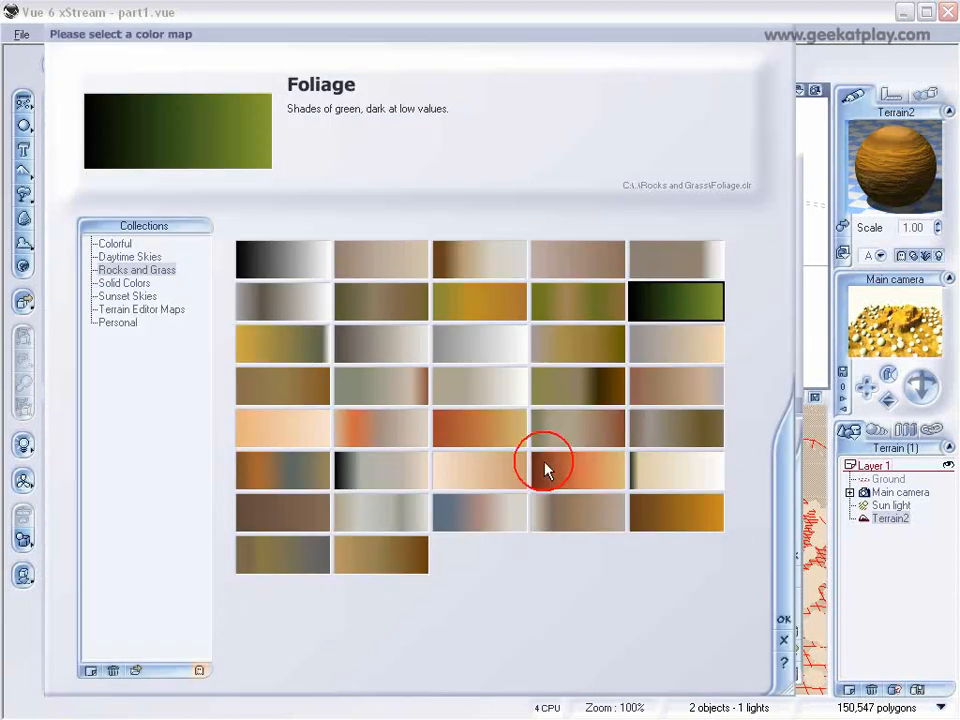
{"action": "left_click", "coordinate": [116, 244]}
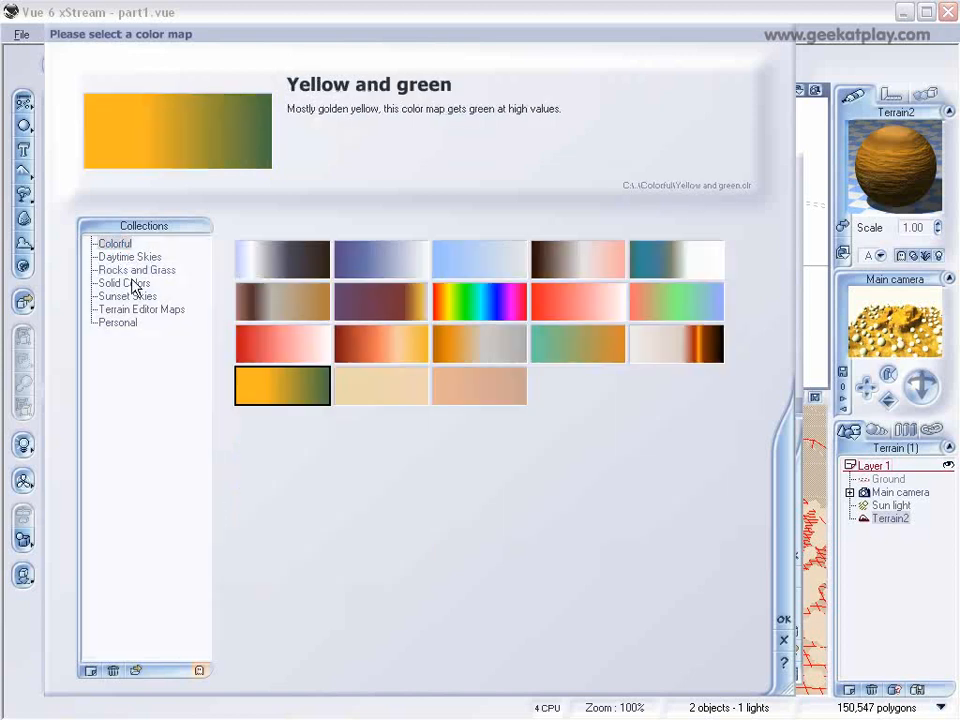
Step: Assign the Engineer color map from the Terrain Editor Maps collection to the layer's variable color
{"action": "left_click", "coordinate": [133, 283]}
{"action": "left_click", "coordinate": [133, 271]}
{"action": "left_click", "coordinate": [133, 284]}
{"action": "left_click", "coordinate": [140, 309]}
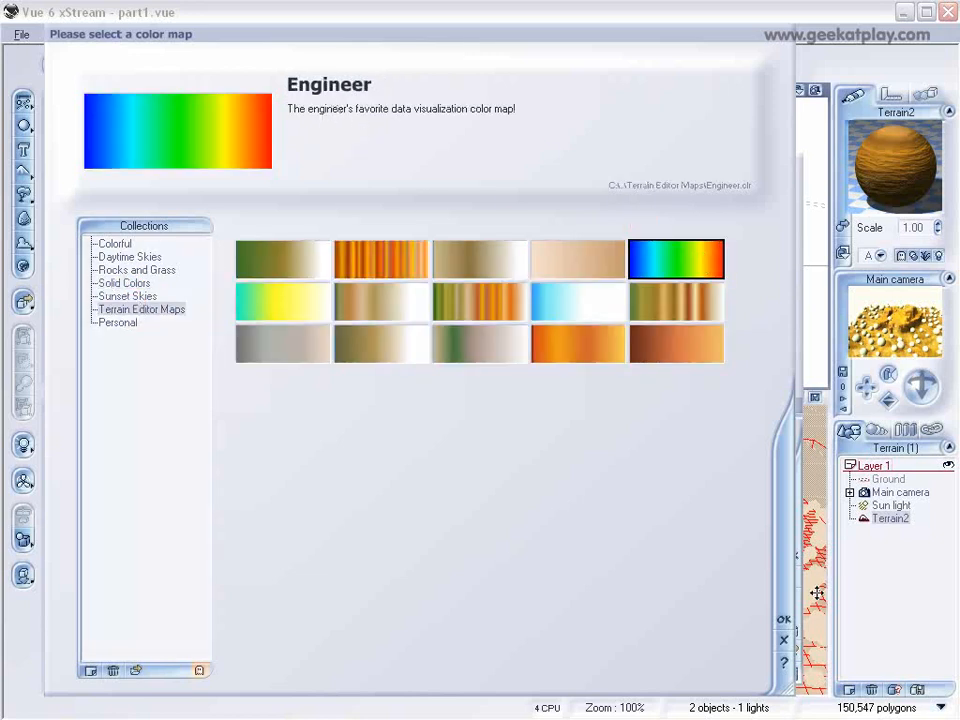
{"action": "left_click", "coordinate": [784, 622]}
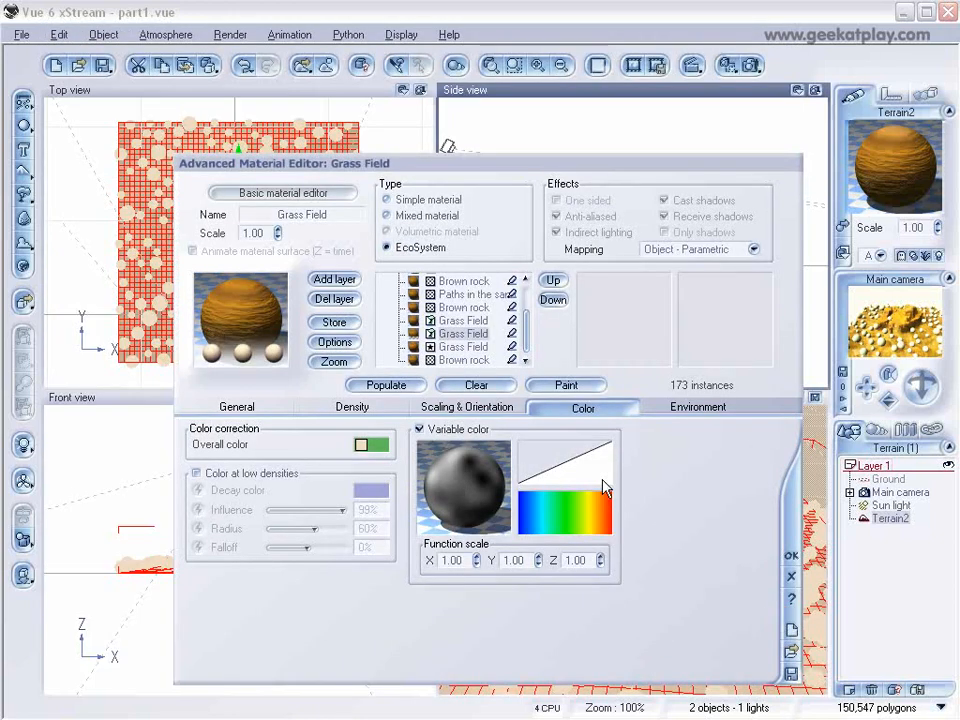
Step: Edit the variable color filter and add two keypoints to its curve at about X 0.28 and X 0.72
{"action": "left_click", "coordinate": [556, 468]}
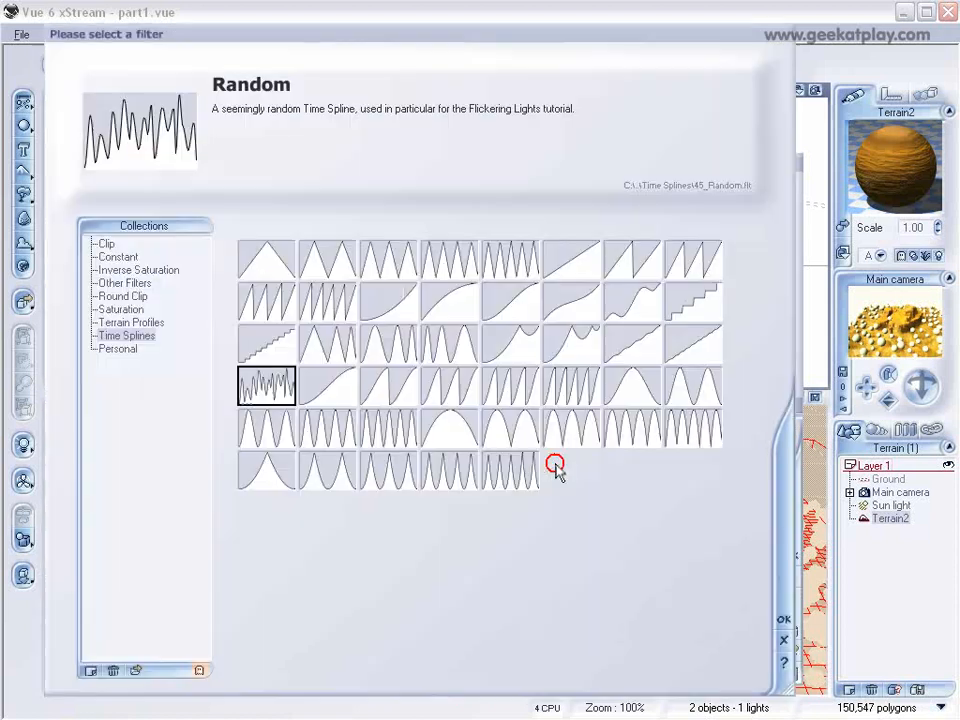
{"action": "left_click", "coordinate": [784, 640]}
{"action": "right_click", "coordinate": [536, 474]}
{"action": "left_click", "coordinate": [566, 474]}
{"action": "mouse_move", "coordinate": [328, 140]}
{"action": "left_mouse_down"}
{"action": "mouse_move", "coordinate": [376, 142]}
{"action": "mouse_move", "coordinate": [318, 146]}
{"action": "left_mouse_up"}
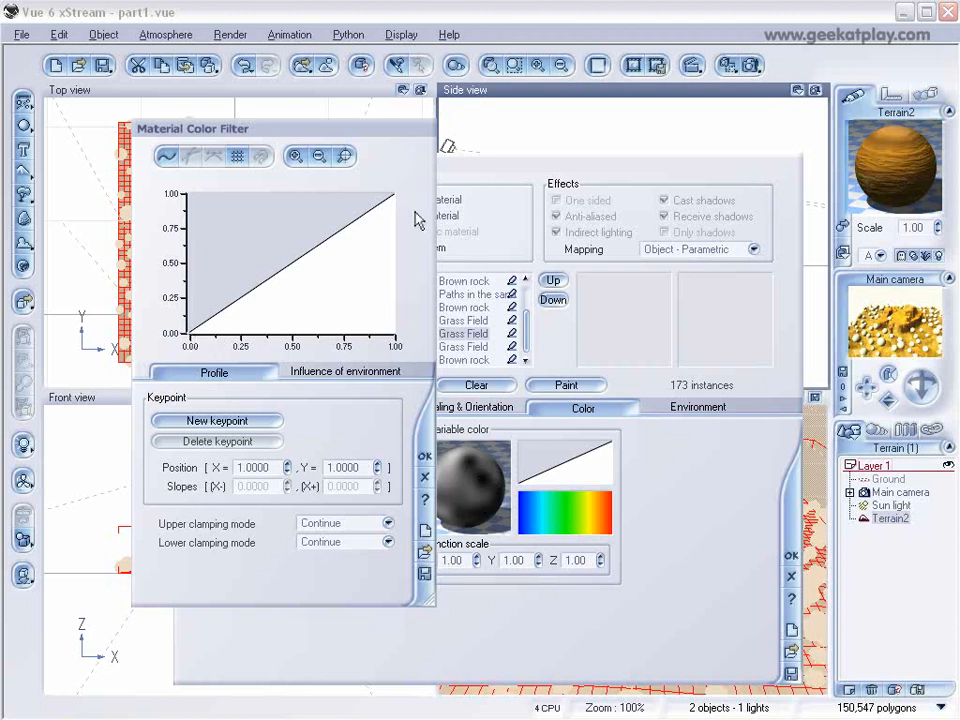
{"action": "left_click", "coordinate": [222, 374]}
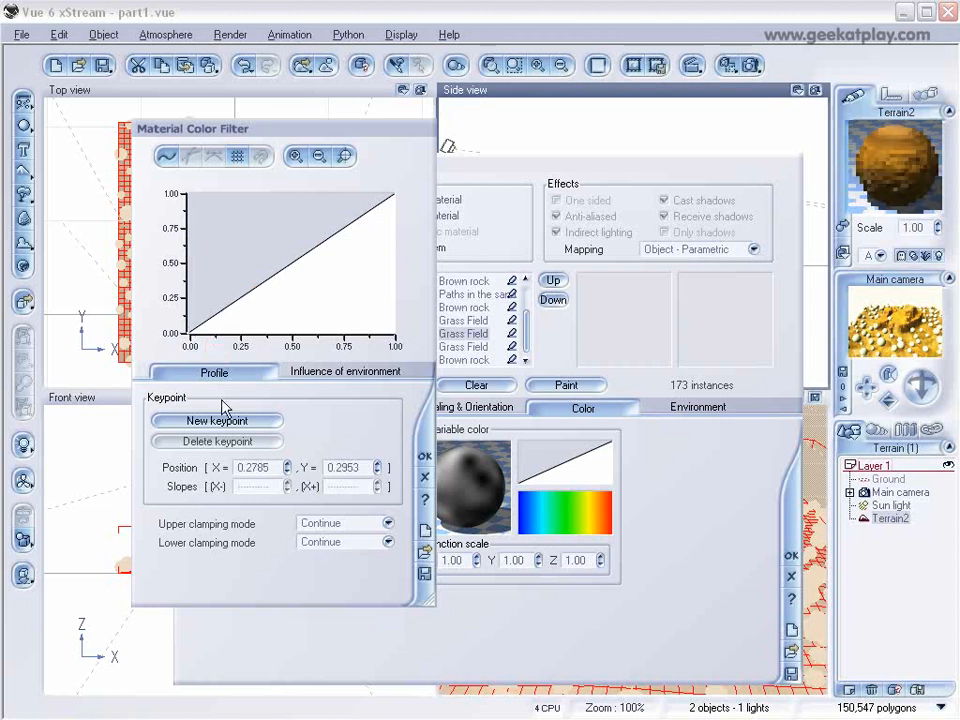
{"action": "left_click", "coordinate": [231, 420]}
{"action": "left_click", "coordinate": [336, 231]}
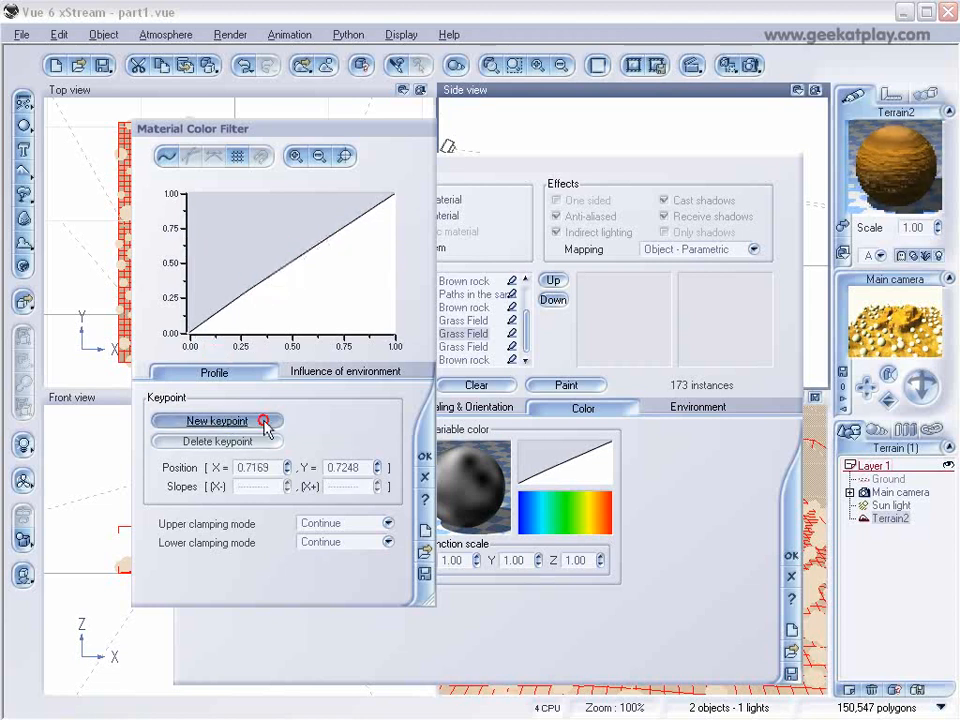
Step: Move the filter's lower keypoint to about 0.36, 0.02 and the upper one to about 0.68, 0.97, and render the scene
{"action": "left_click_drag", "start_coordinate": [244, 290], "coordinate": [264, 331]}
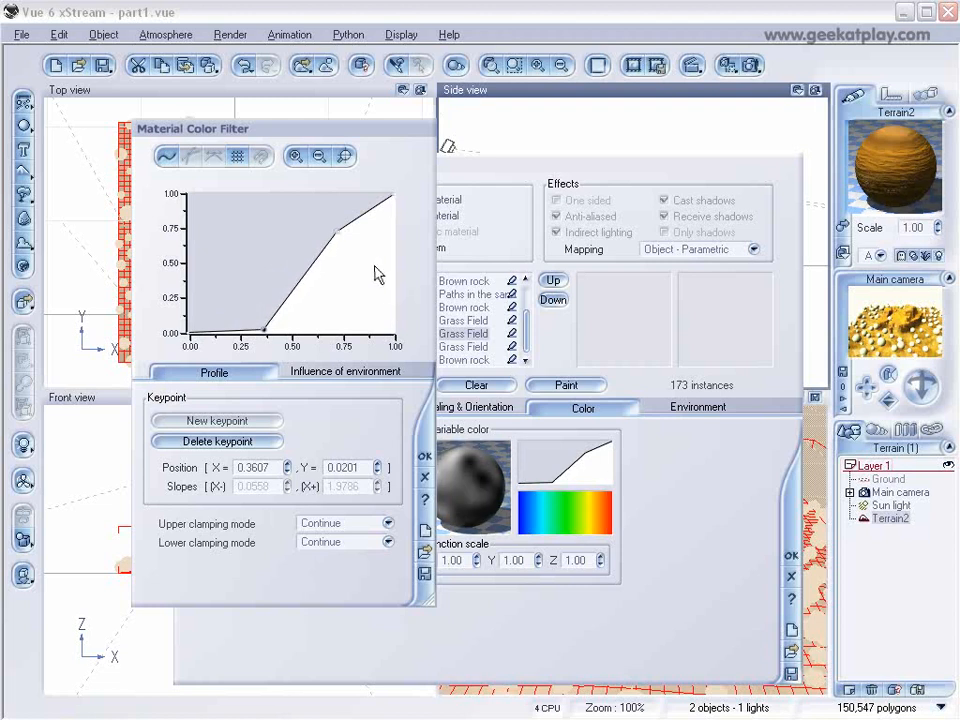
{"action": "left_click_drag", "start_coordinate": [335, 232], "coordinate": [328, 197]}
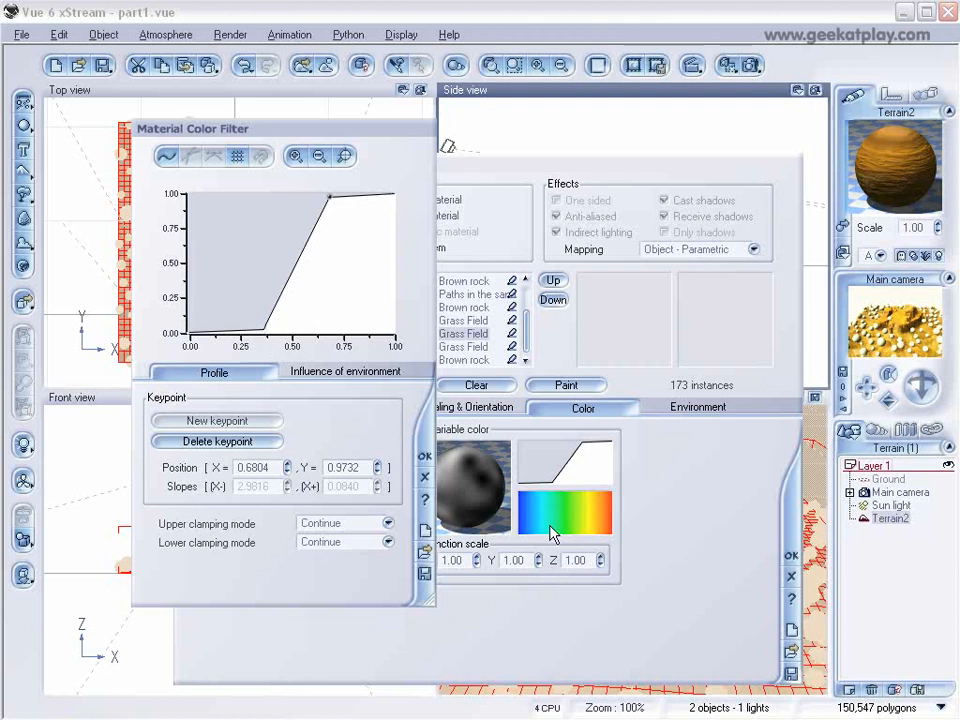
{"action": "left_click", "coordinate": [419, 448]}
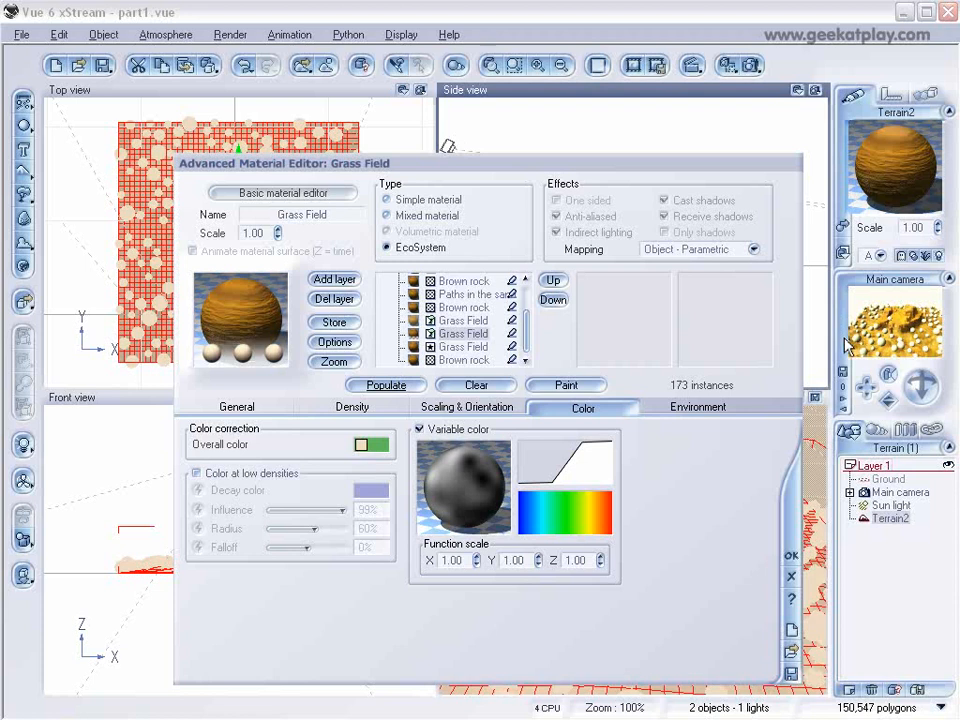
{"action": "left_click", "coordinate": [754, 66]}
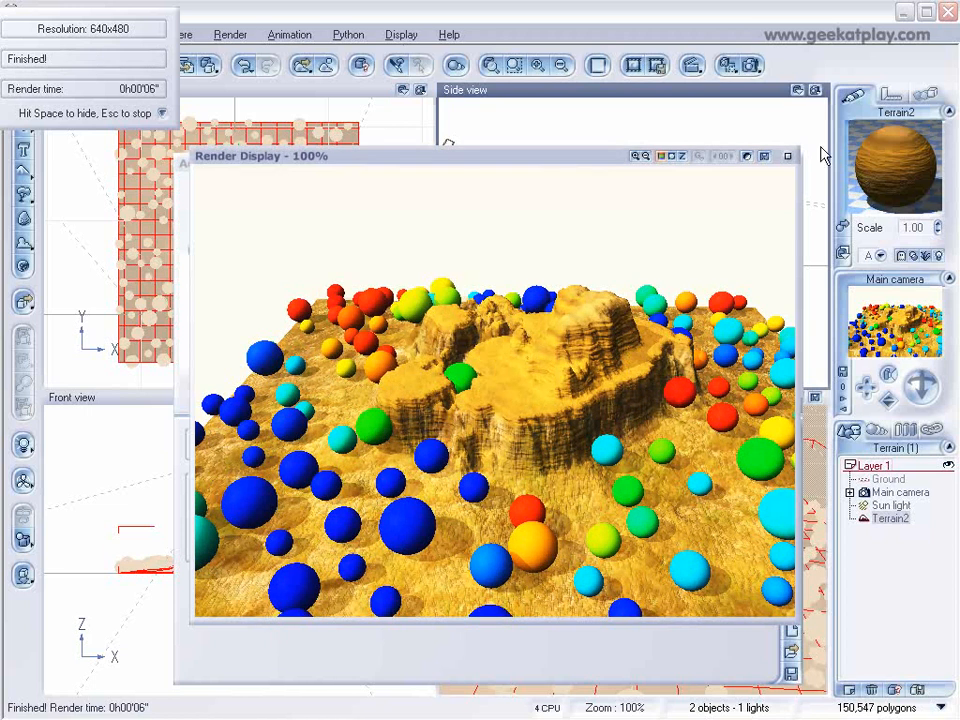
{"action": "left_click", "coordinate": [785, 156]}
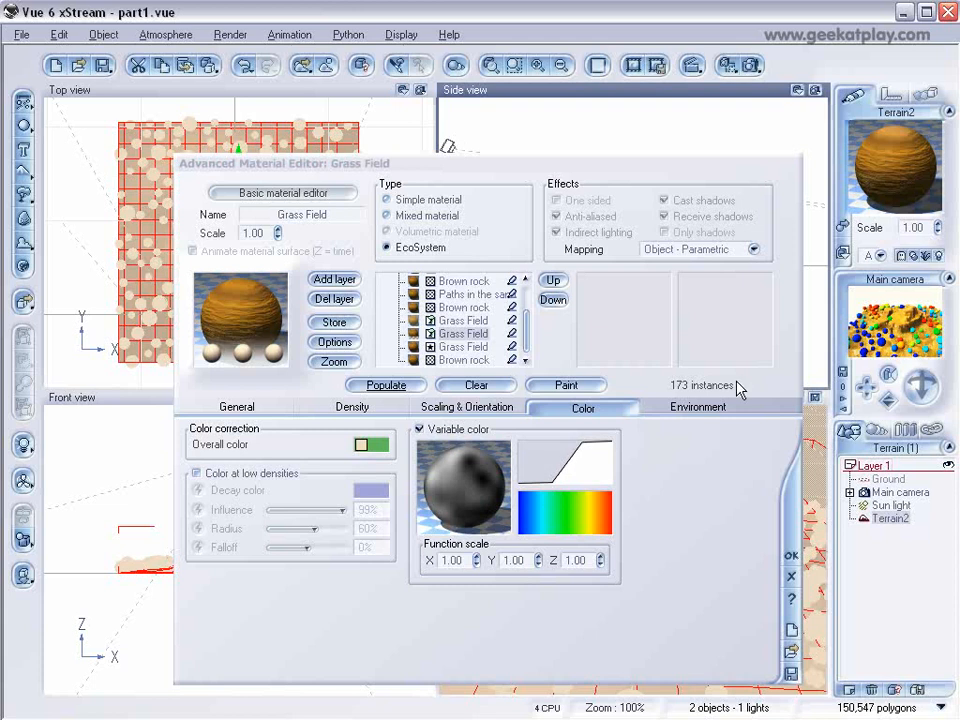
Step: Replace the variable color map with Yellow and green from the Colorful collection
{"action": "left_click", "coordinate": [548, 516]}
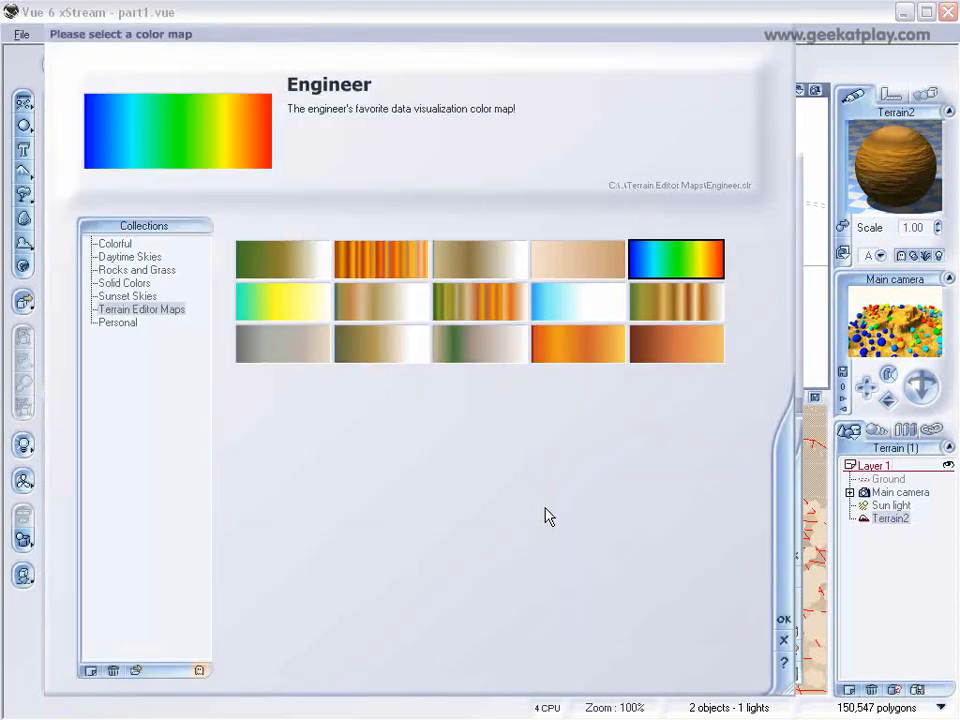
{"action": "left_click", "coordinate": [130, 256]}
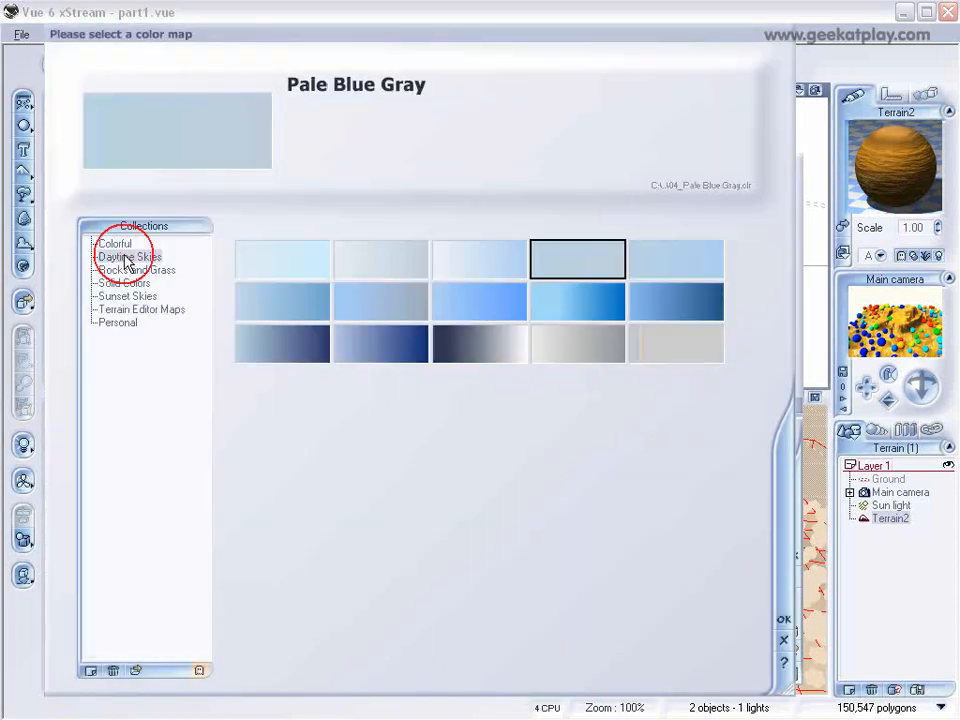
{"action": "left_click", "coordinate": [116, 243]}
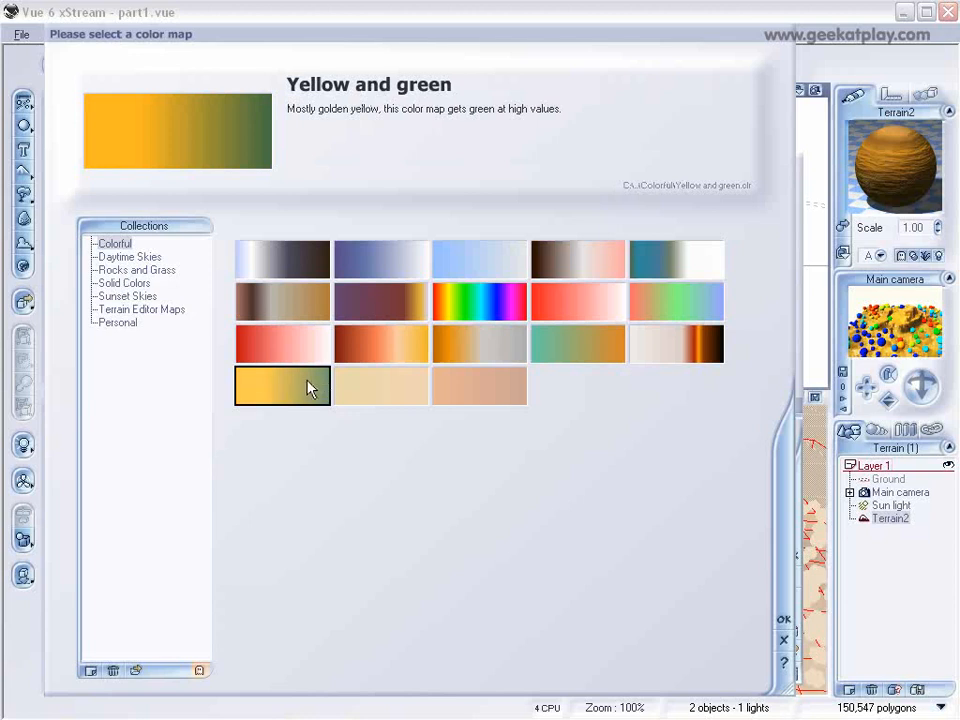
{"action": "left_click", "coordinate": [781, 619]}
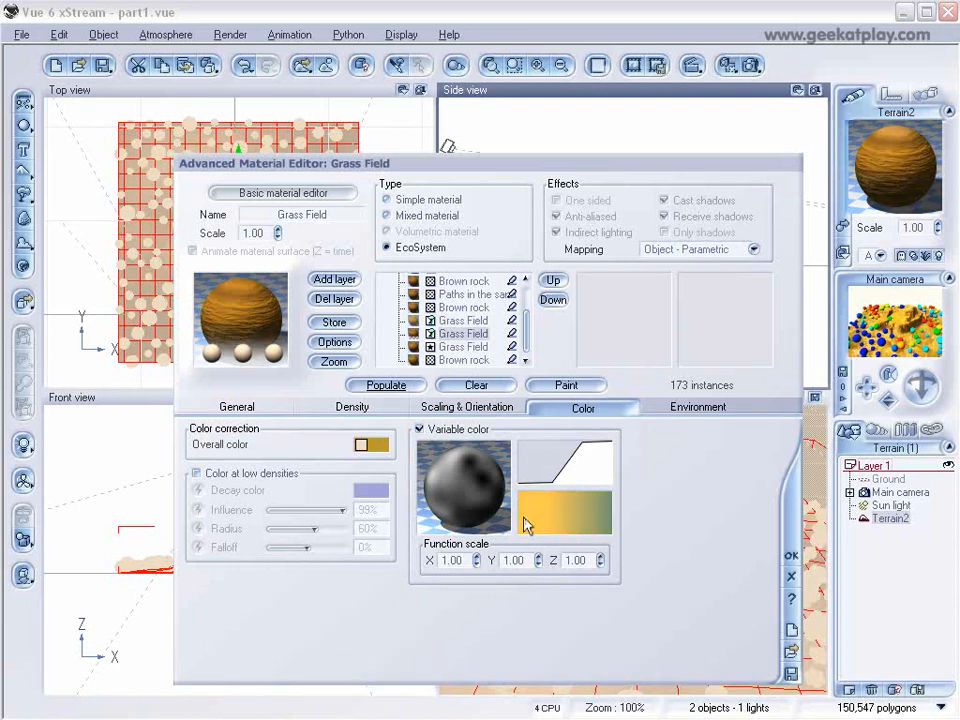
Step: Edit the variable color filter, moving its first keypoint to about 0.07, 0.68 and lowering the second keypoint slightly
{"action": "right_click", "coordinate": [561, 467]}
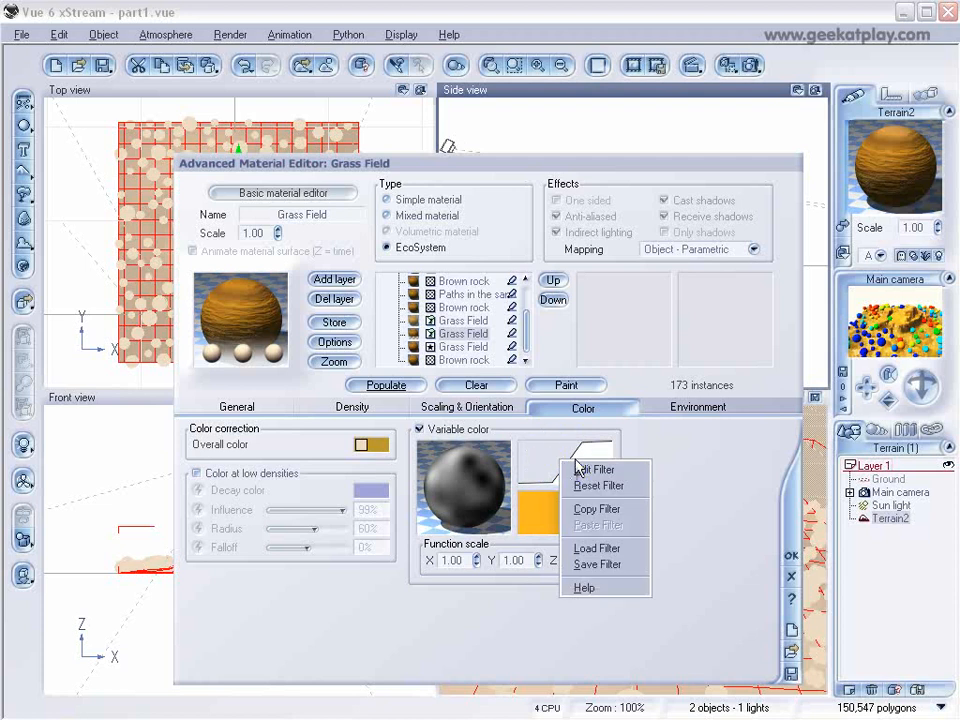
{"action": "left_click", "coordinate": [578, 469]}
{"action": "left_click_drag", "start_coordinate": [260, 328], "coordinate": [202, 238]}
{"action": "left_click", "coordinate": [328, 200]}
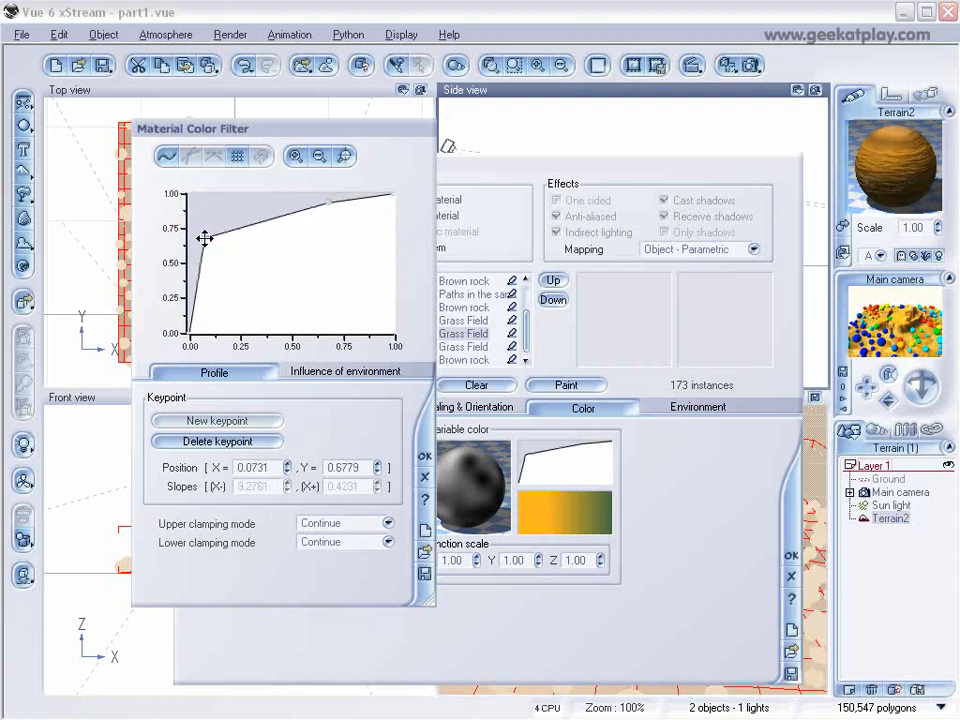
{"action": "left_click", "coordinate": [425, 455]}
Step: Repopulate the EcoSystem with the edited color variation and render the scene as a check
{"action": "left_click", "coordinate": [390, 385]}
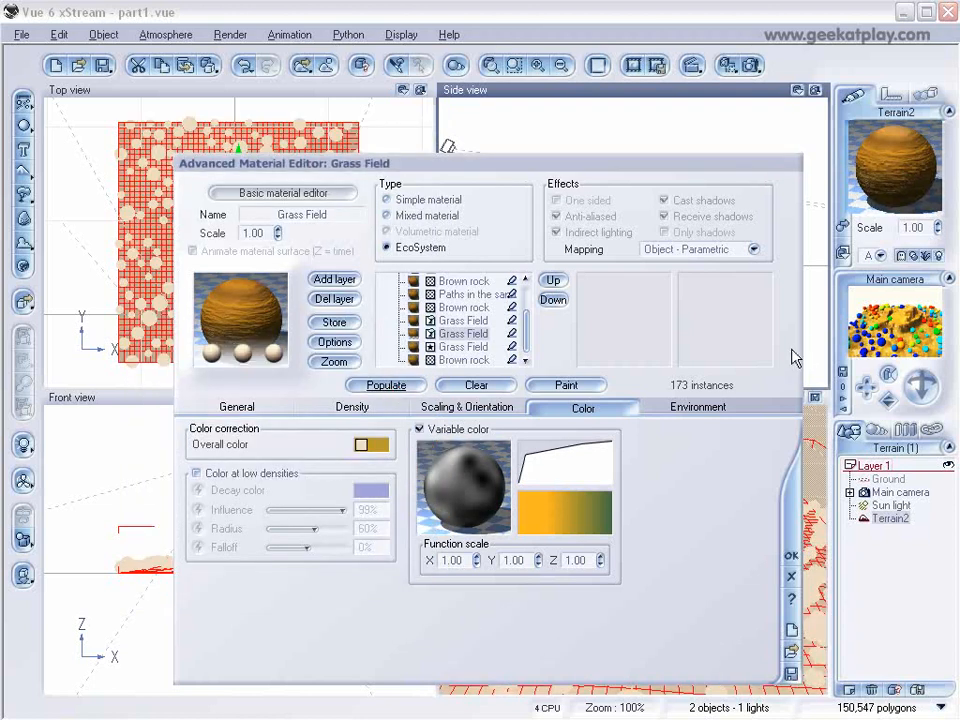
{"action": "left_click", "coordinate": [745, 63]}
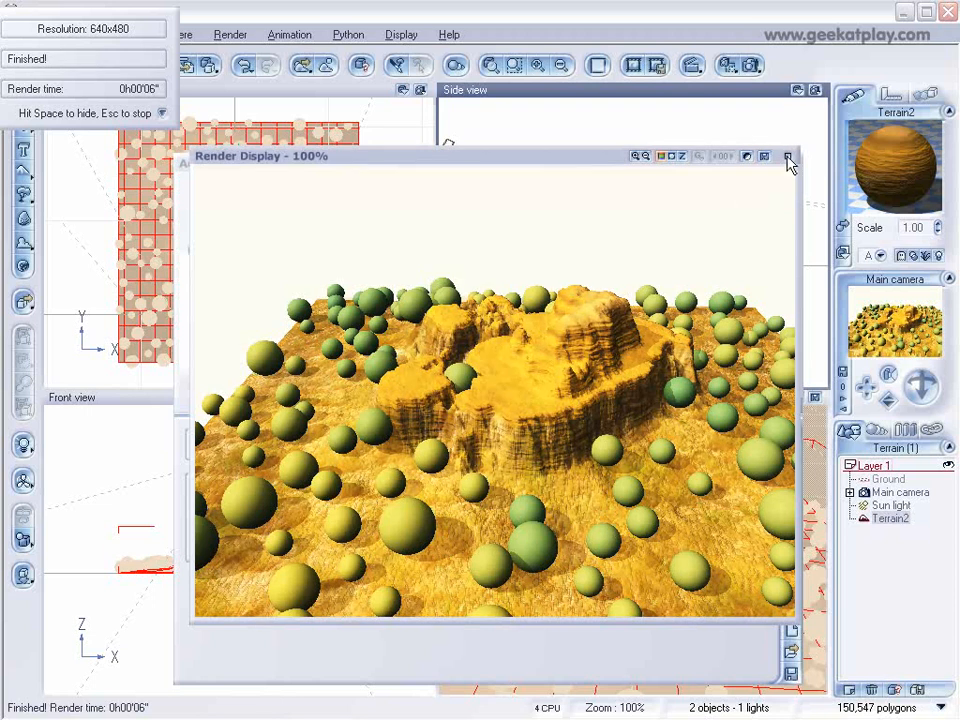
{"action": "key", "text": "space"}
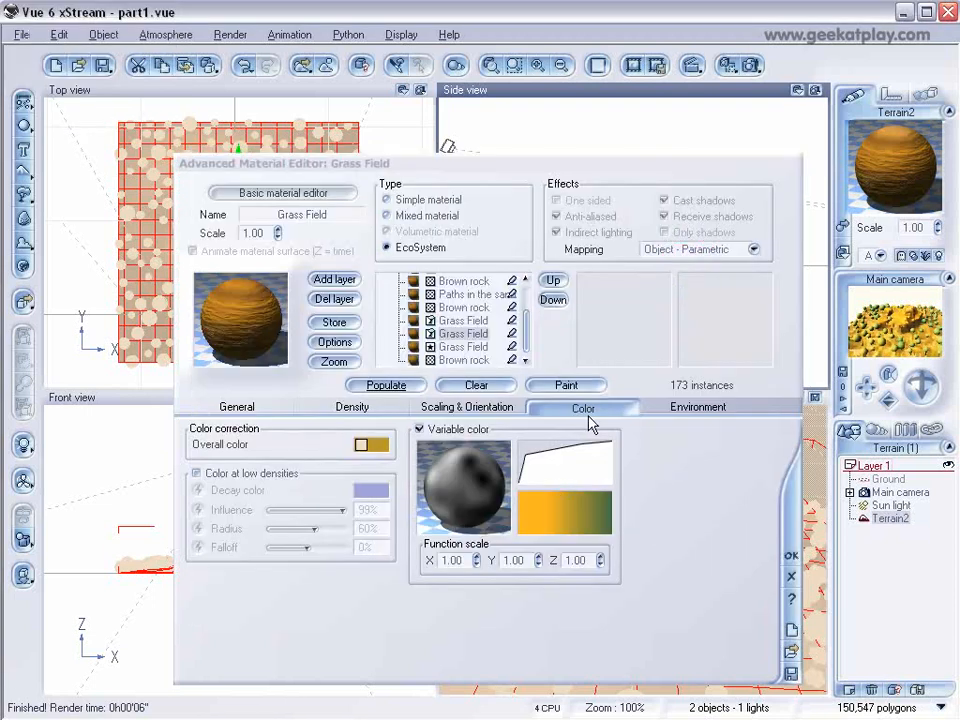
Step: Add the Sphere.vob object to the EcoSystem population of the first Grass Field layer in the list
{"action": "left_click", "coordinate": [510, 410]}
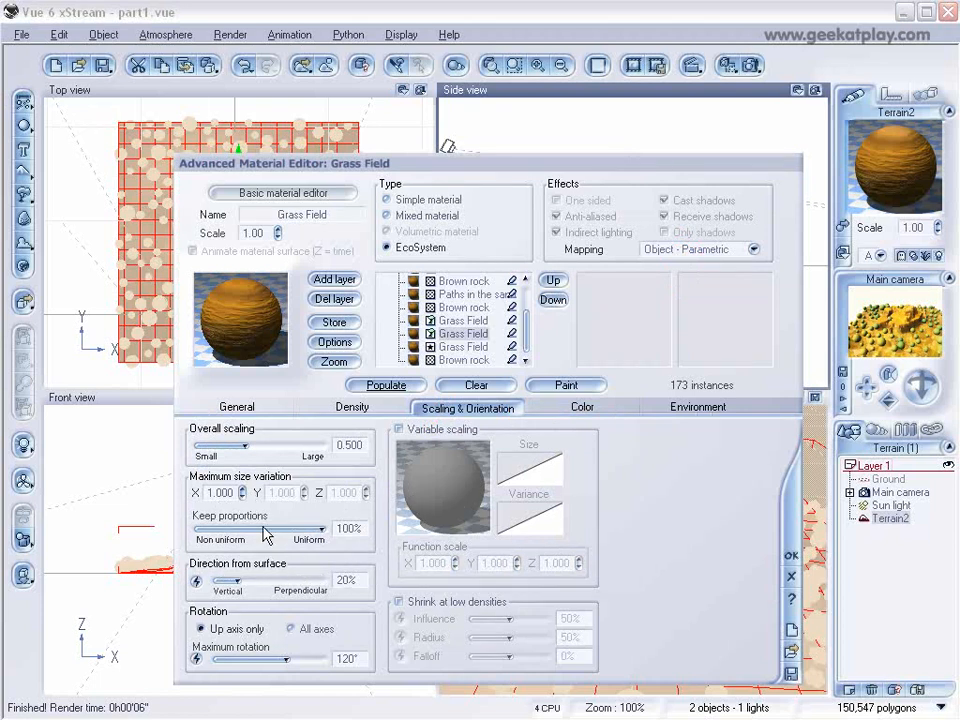
{"action": "left_click", "coordinate": [238, 409]}
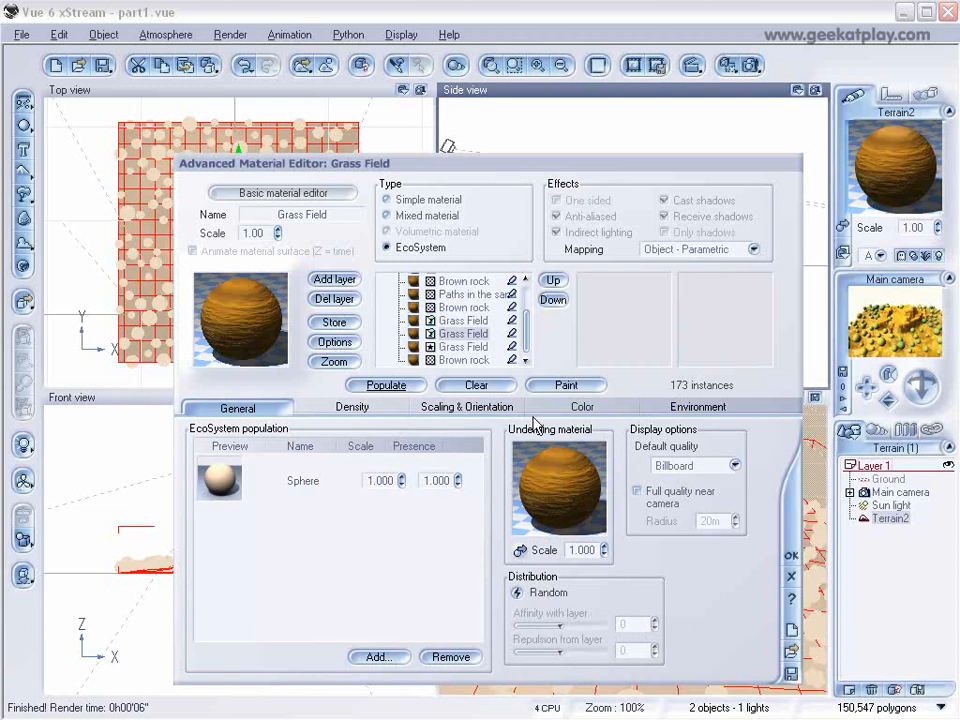
{"action": "left_click", "coordinate": [456, 323]}
{"action": "left_click", "coordinate": [461, 333]}
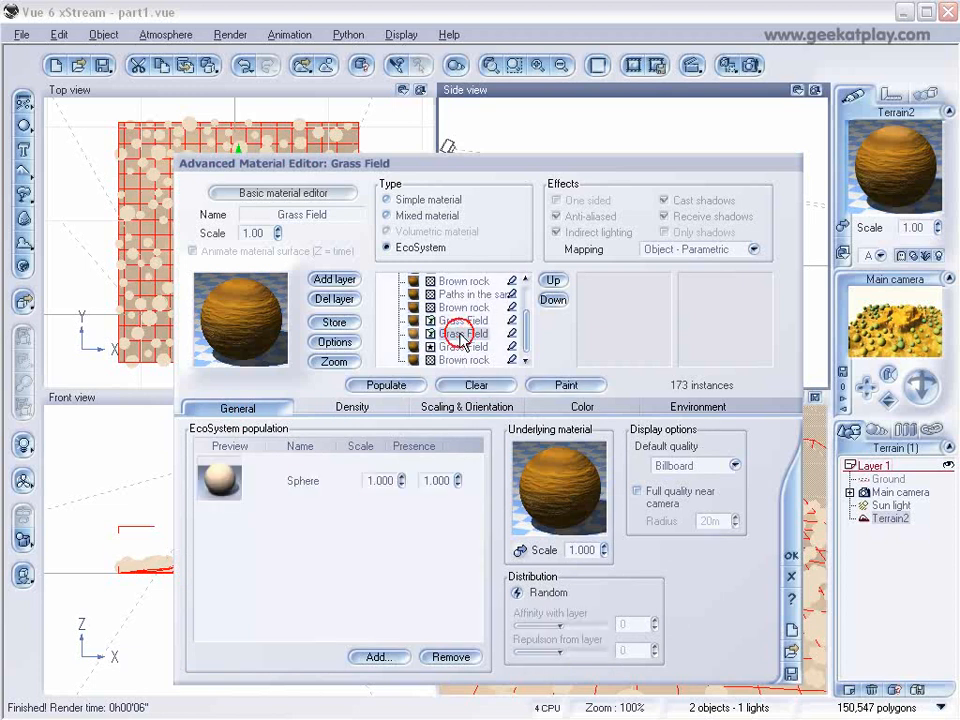
{"action": "left_click", "coordinate": [432, 322]}
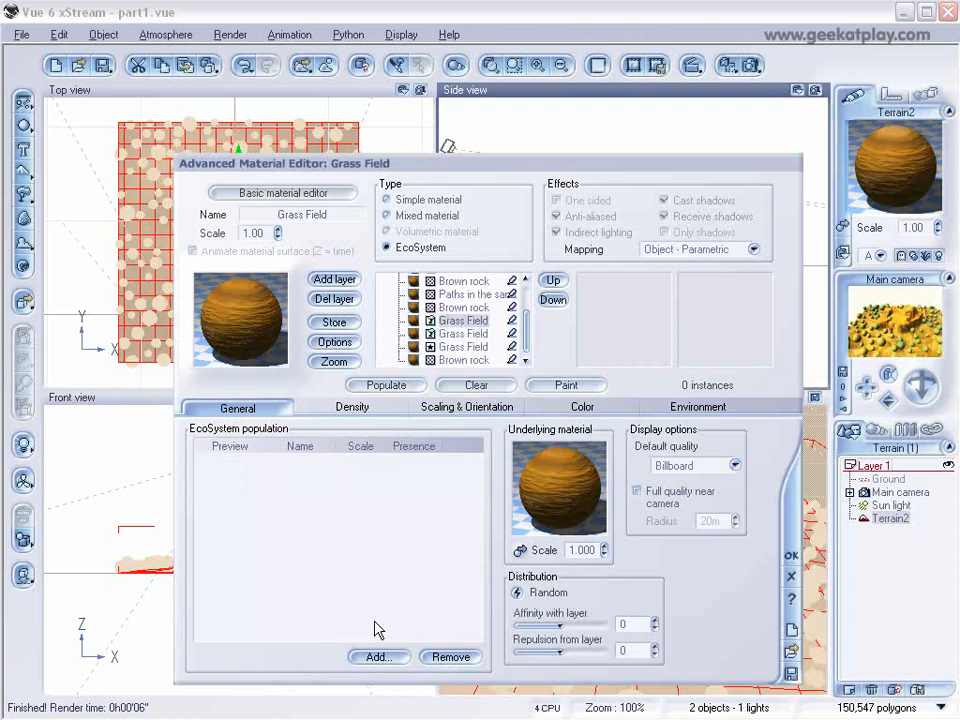
{"action": "left_click", "coordinate": [379, 656]}
{"action": "left_click", "coordinate": [415, 700]}
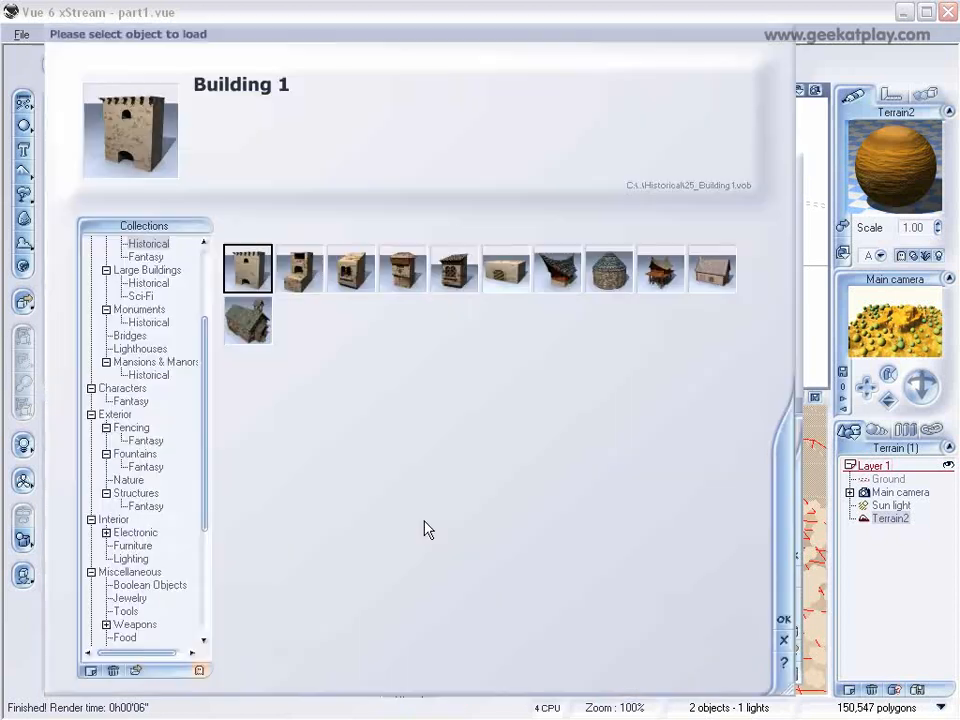
{"action": "left_click", "coordinate": [197, 669]}
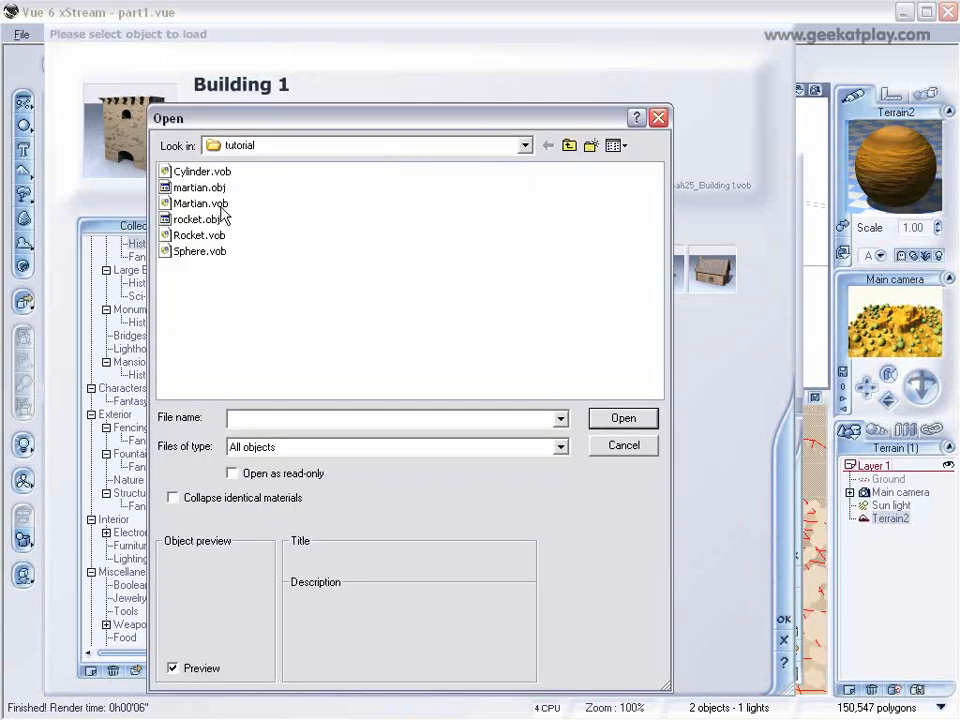
{"action": "left_click", "coordinate": [199, 251]}
{"action": "left_click", "coordinate": [623, 418]}
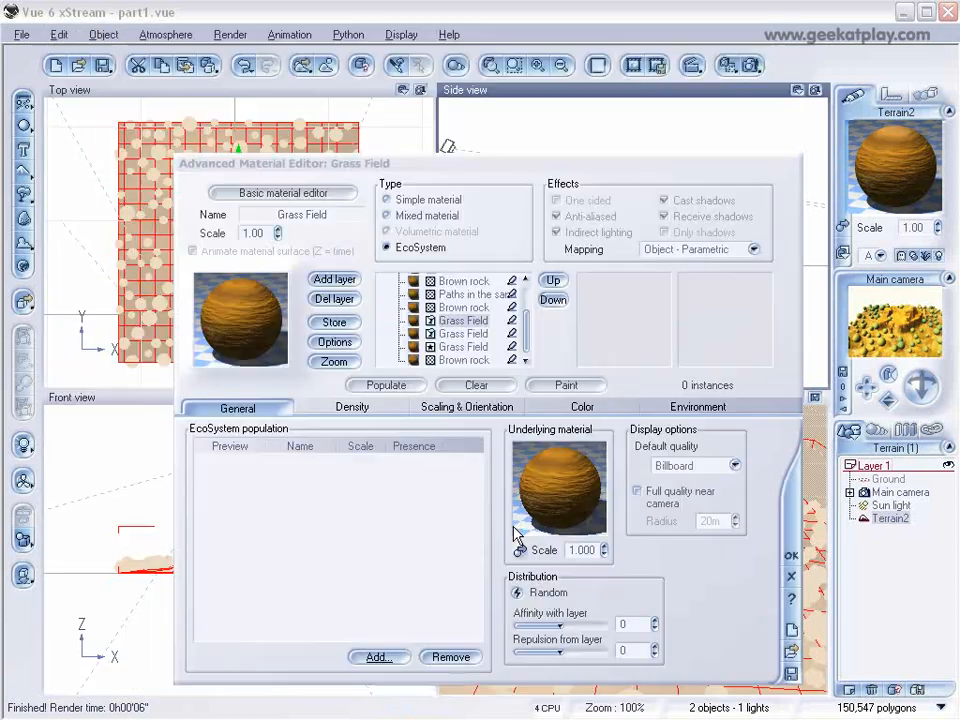
Step: Set the scale of the Sphere in this EcoSystem population to 0.1
{"action": "double_click", "coordinate": [380, 480]}
{"action": "type", "text": "0.3"}
{"action": "key", "text": "Return"}
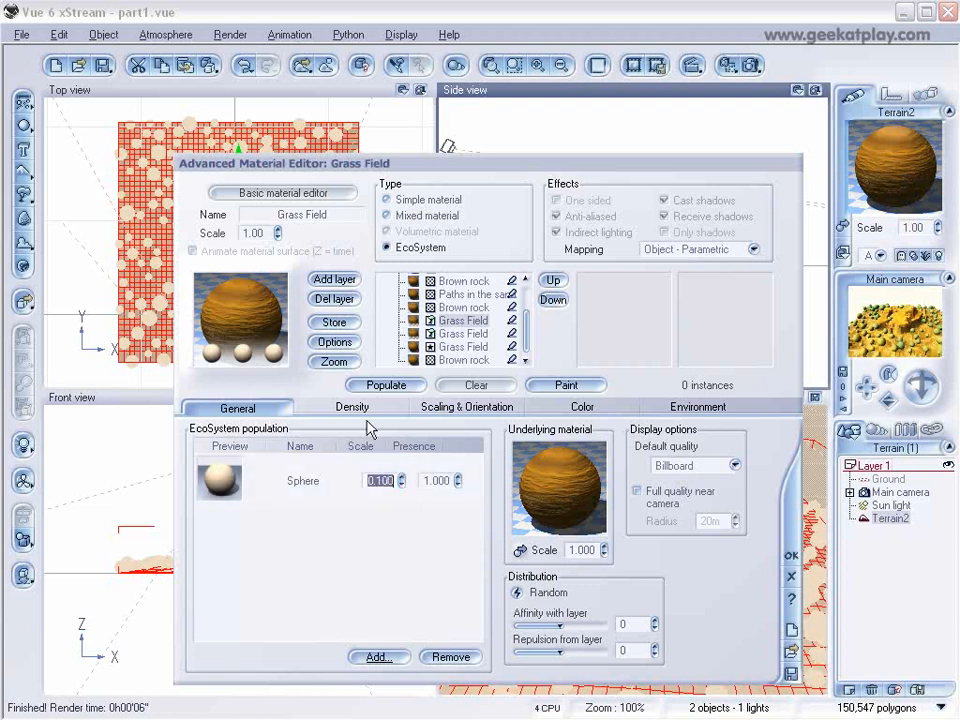
Step: Set the first Grass Field layer's overall color correction to pure bright red
{"action": "left_click", "coordinate": [582, 410]}
{"action": "right_click", "coordinate": [362, 441]}
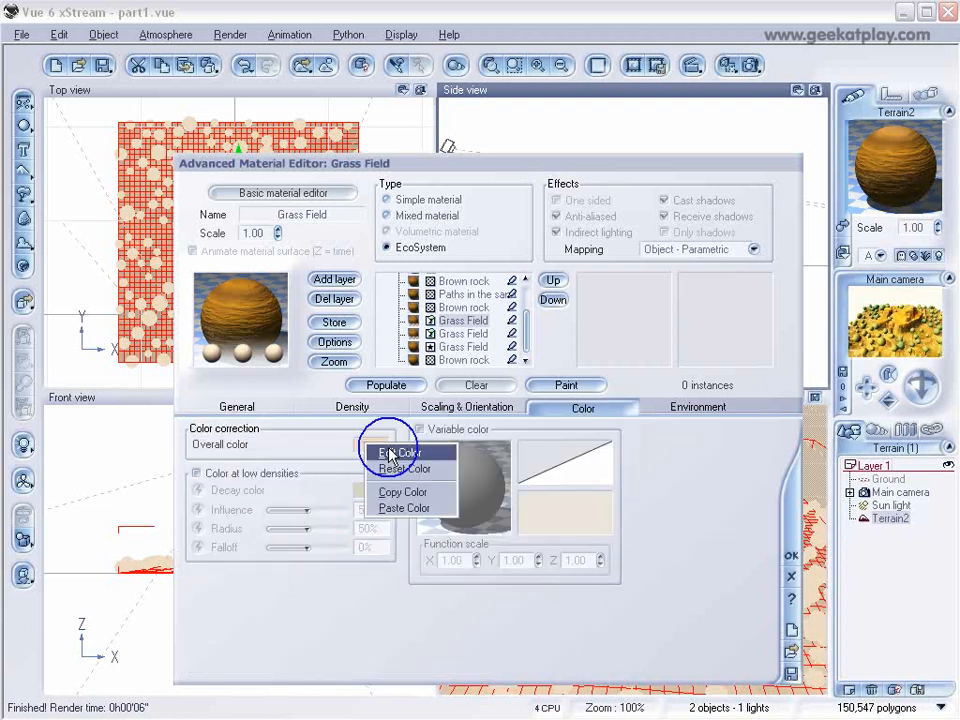
{"action": "left_click", "coordinate": [405, 450]}
{"action": "left_click_drag", "start_coordinate": [481, 254], "coordinate": [380, 146]}
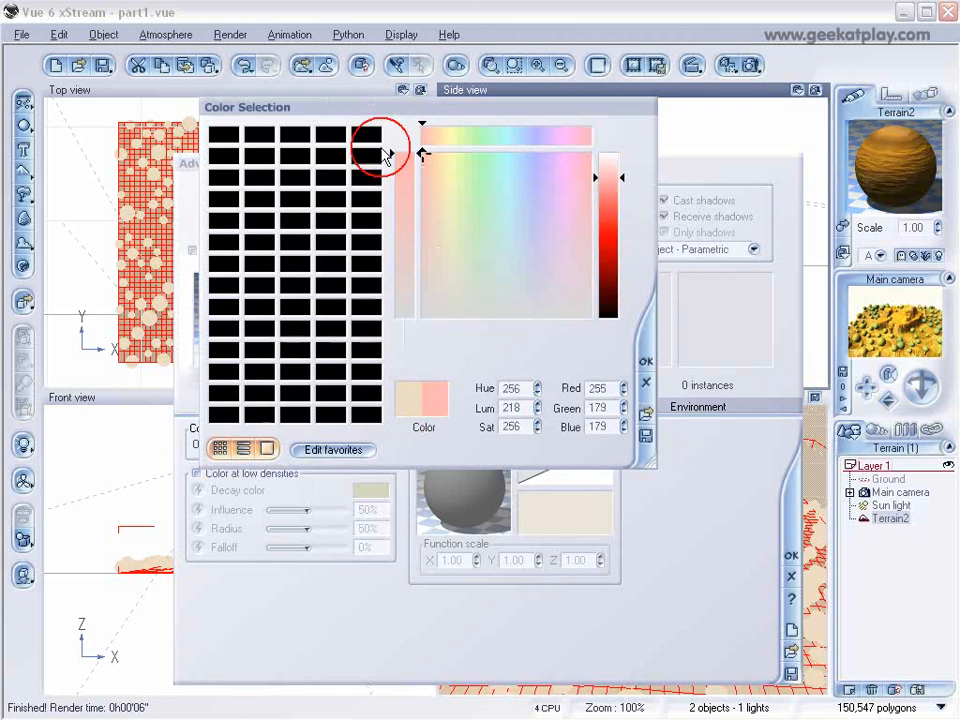
{"action": "left_click", "coordinate": [607, 236]}
{"action": "left_click", "coordinate": [647, 363]}
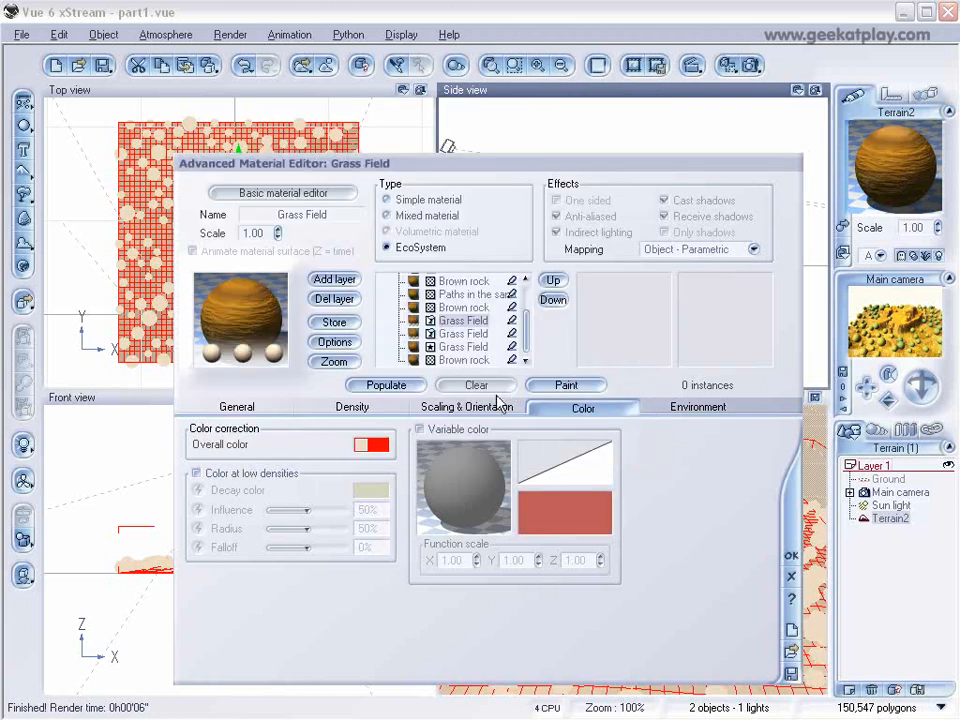
Step: Populate the first Grass Field layer with the small red spheres and render the scene
{"action": "left_click", "coordinate": [386, 385]}
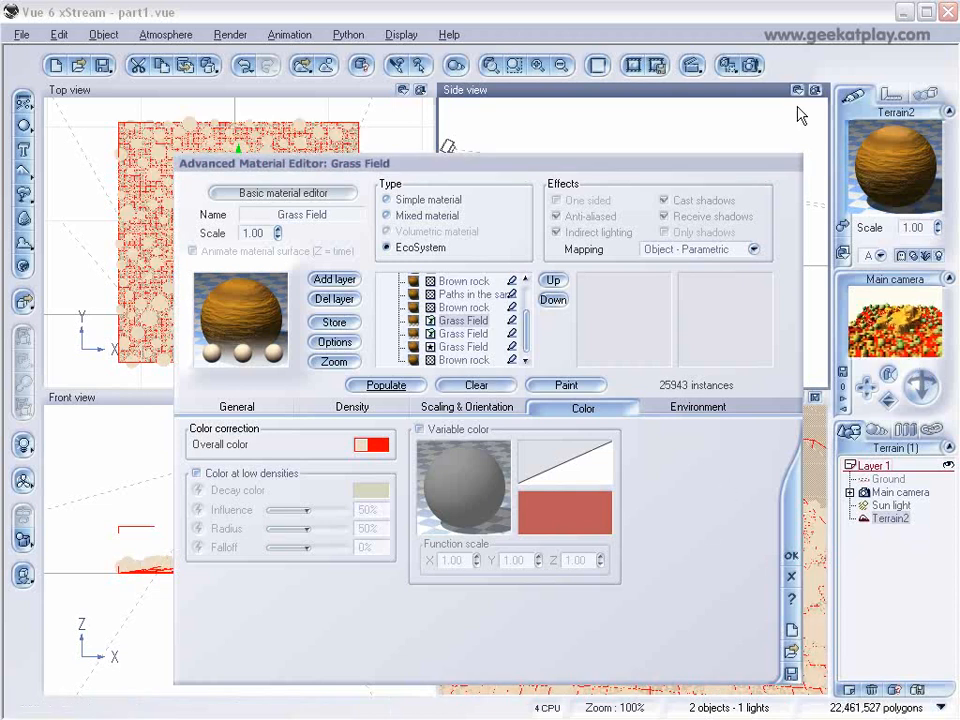
{"action": "left_click", "coordinate": [752, 64]}
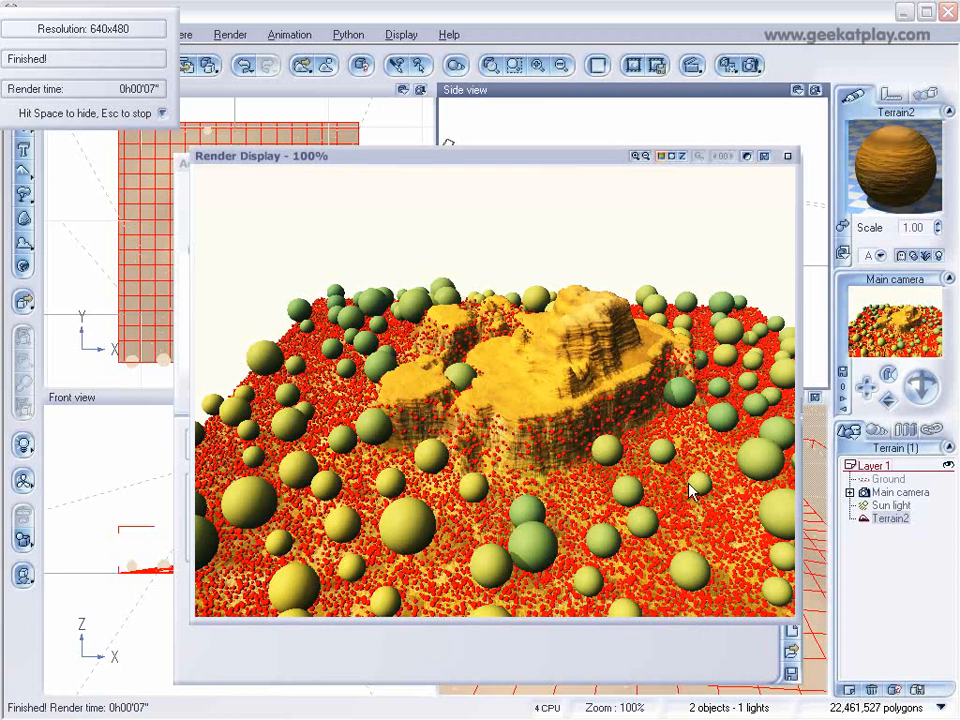
{"action": "left_click", "coordinate": [791, 155]}
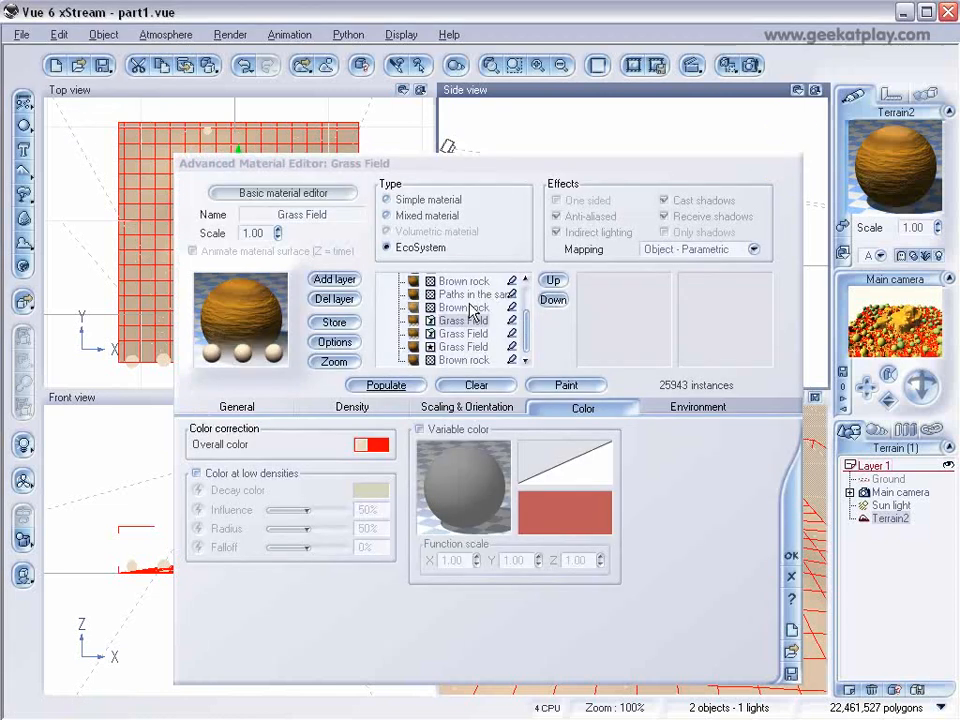
Step: Set the first Grass Field layer's affinity with layer to 94 in the EcoSystem distribution settings
{"action": "left_click", "coordinate": [470, 336]}
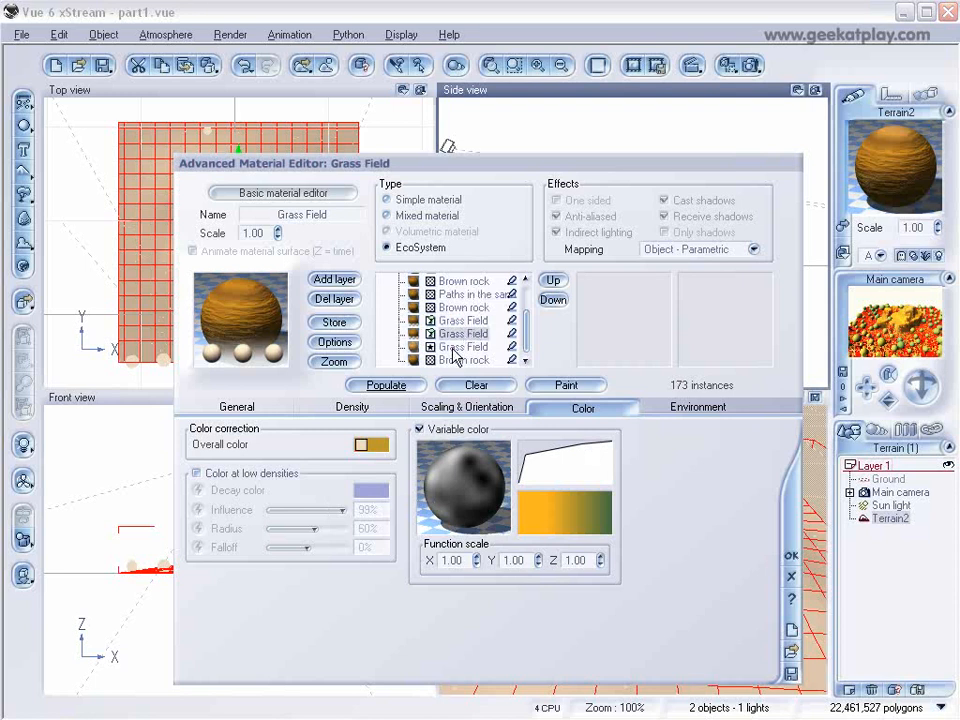
{"action": "left_click", "coordinate": [692, 406]}
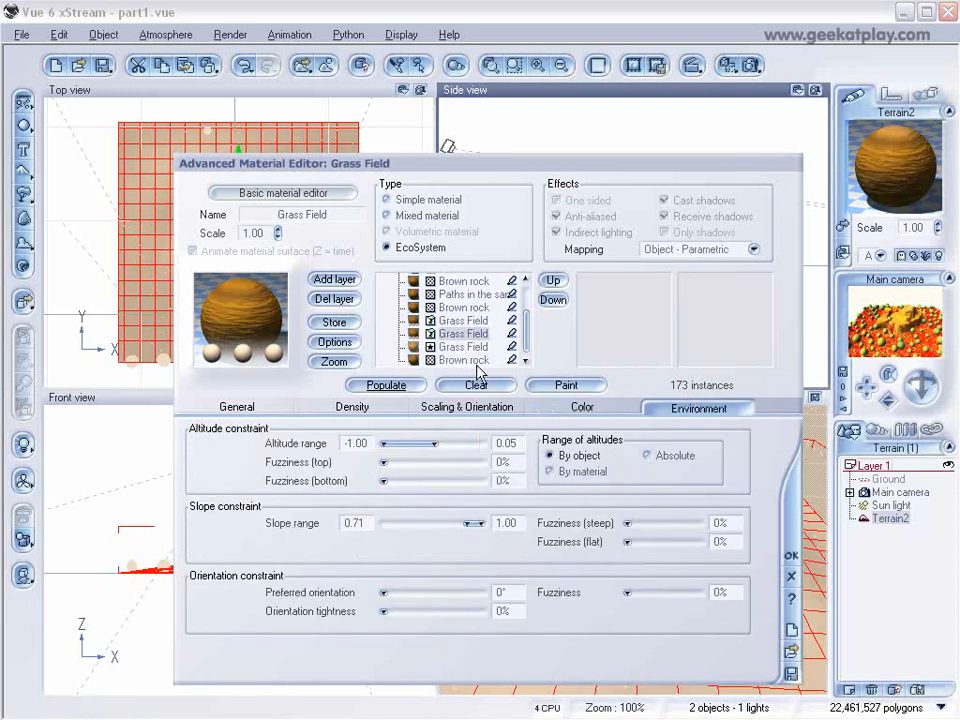
{"action": "left_click", "coordinate": [283, 398]}
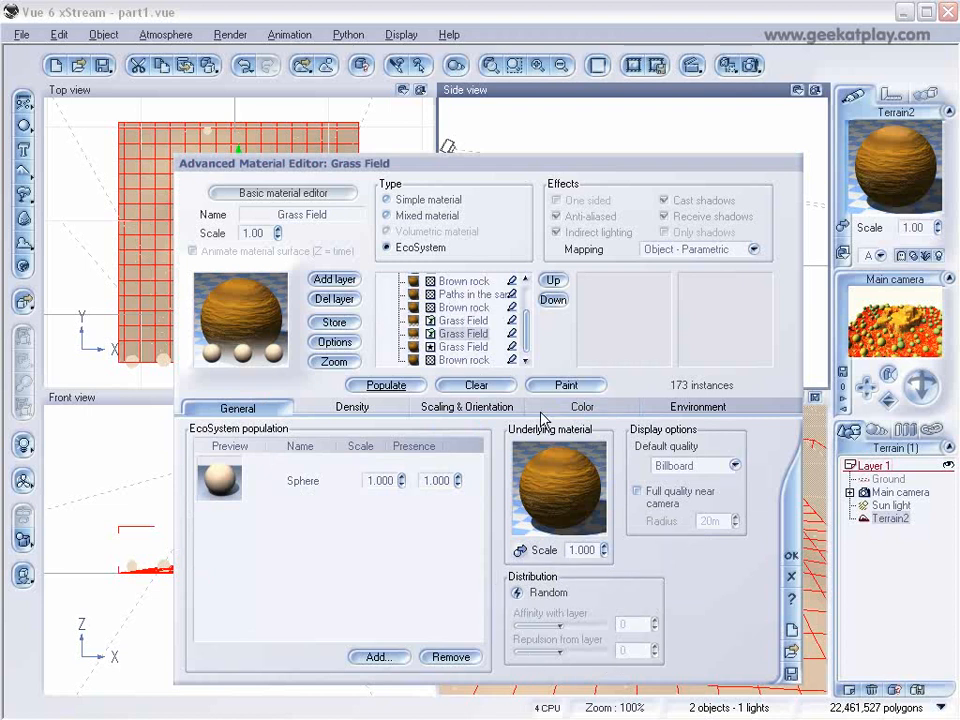
{"action": "left_click", "coordinate": [464, 320]}
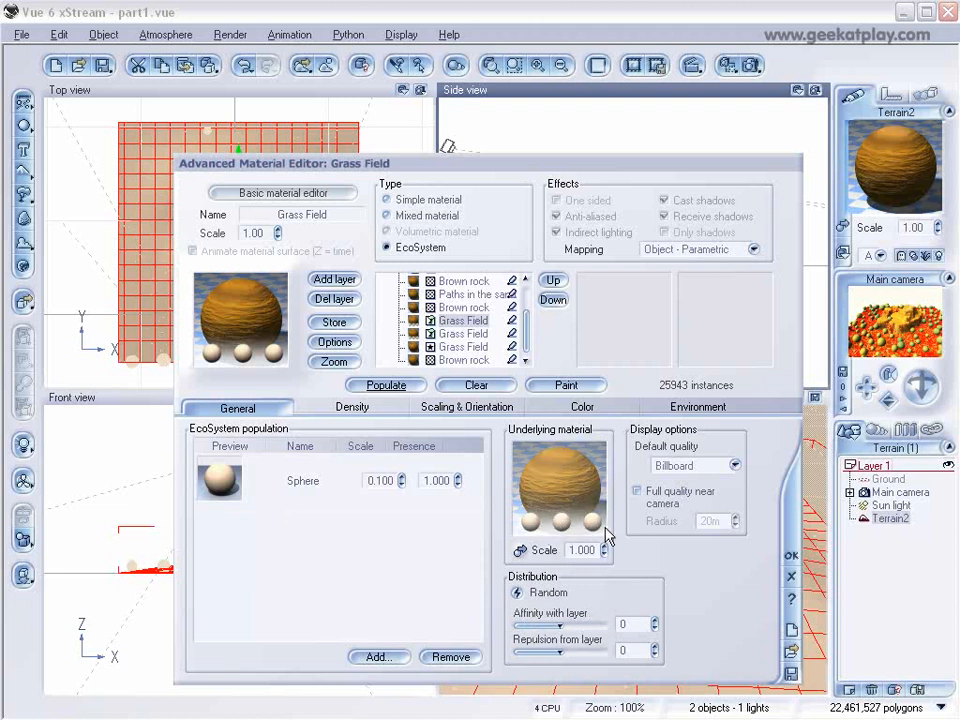
{"action": "left_click_drag", "start_coordinate": [566, 623], "coordinate": [579, 623]}
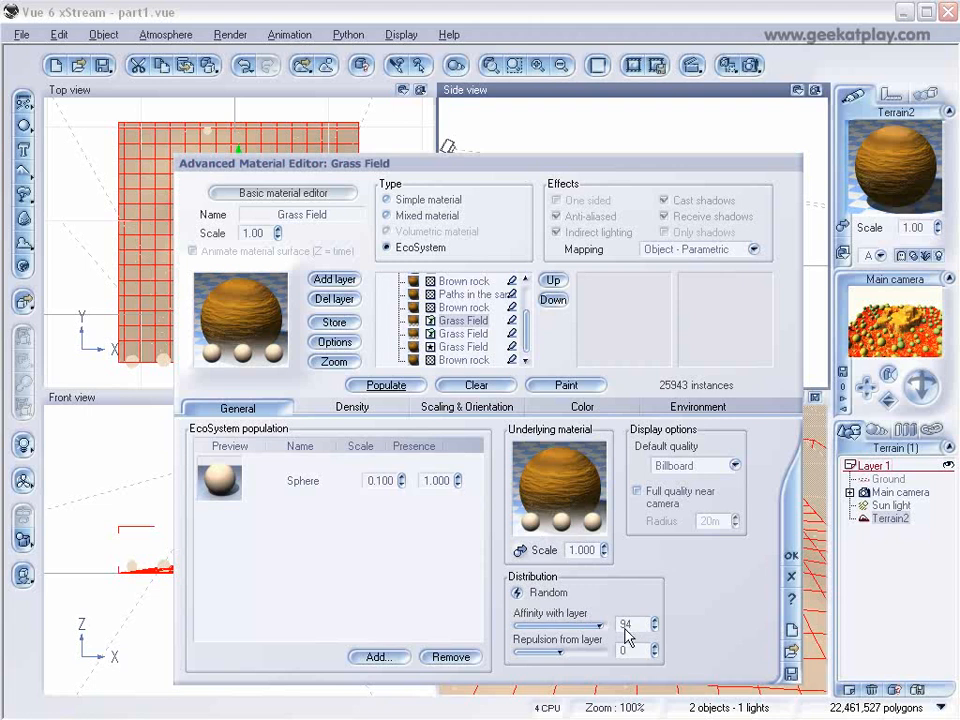
Step: Repopulate the first Grass Field layer with the small red spheres and render the scene to check their clustering
{"action": "left_click", "coordinate": [377, 384]}
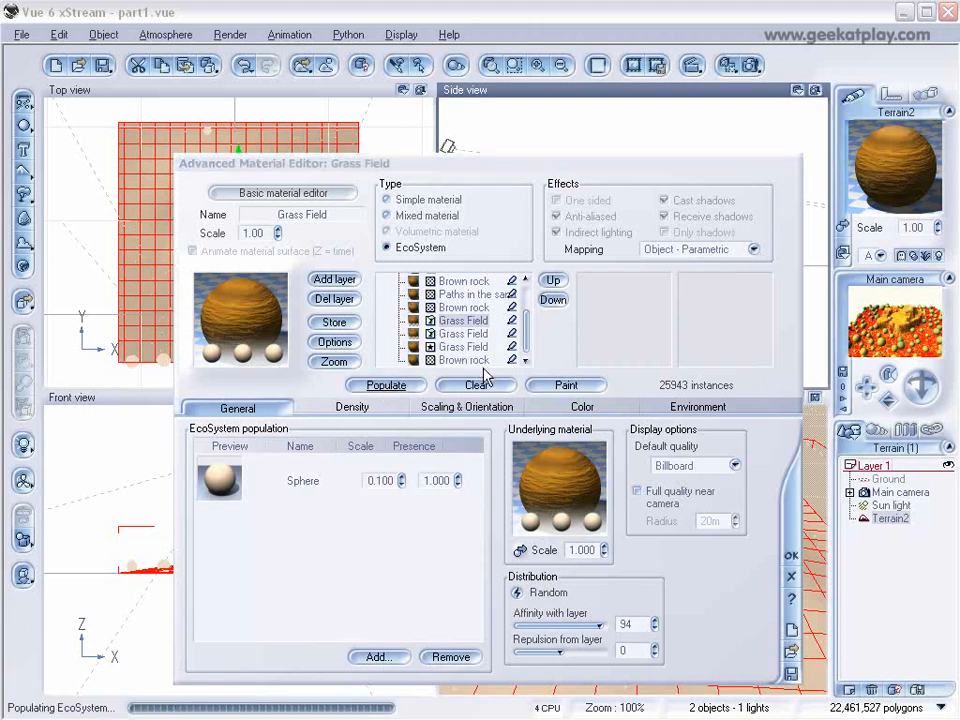
{"action": "left_click", "coordinate": [750, 66]}
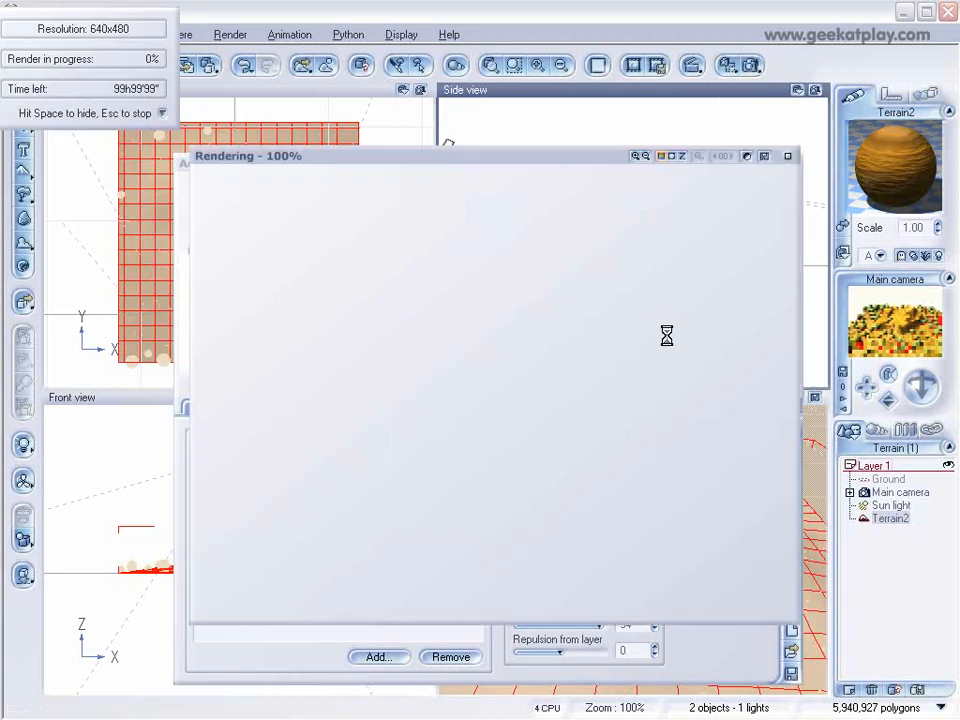
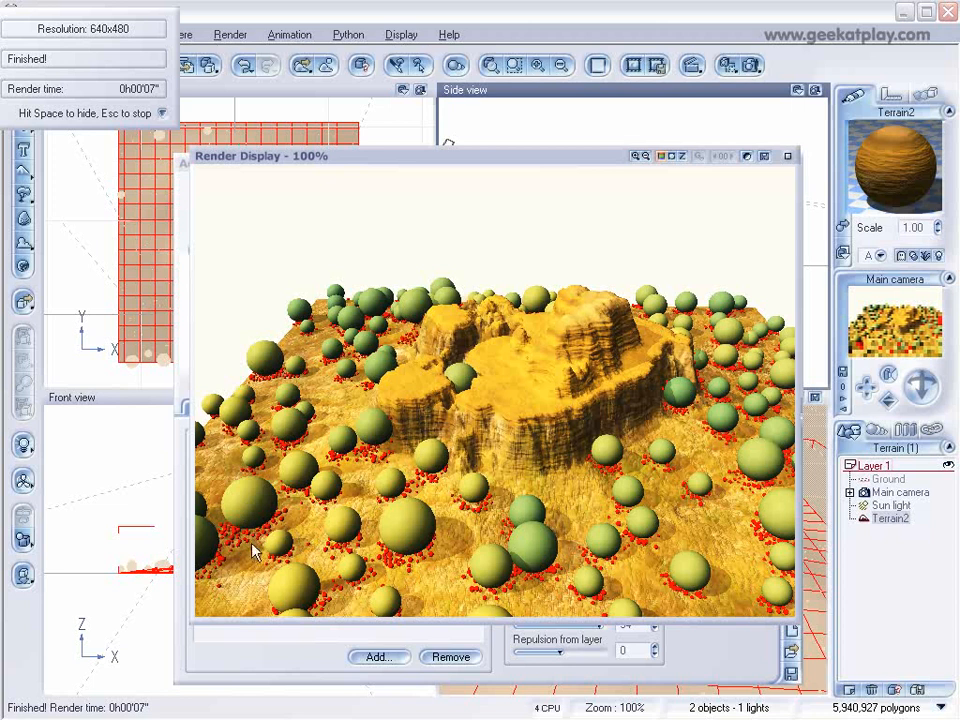
{"action": "left_click", "coordinate": [788, 157]}
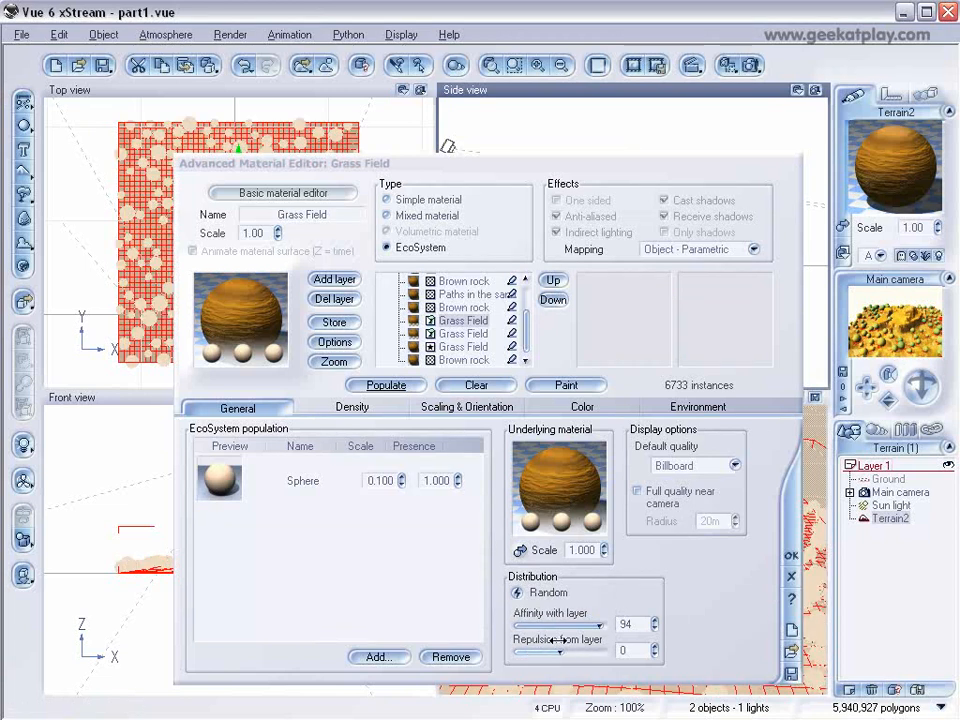
Step: Set the first Grass Field layer's repulsion from layer to 20 and render the repopulated terrain
{"action": "left_click_drag", "start_coordinate": [561, 650], "coordinate": [568, 649]}
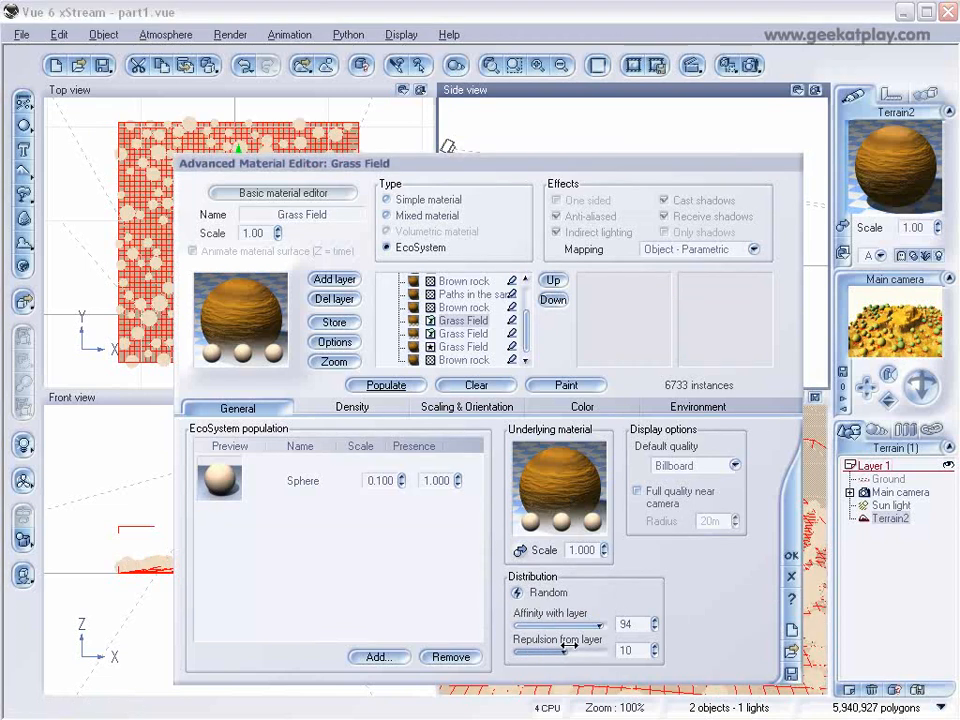
{"action": "left_click", "coordinate": [383, 386]}
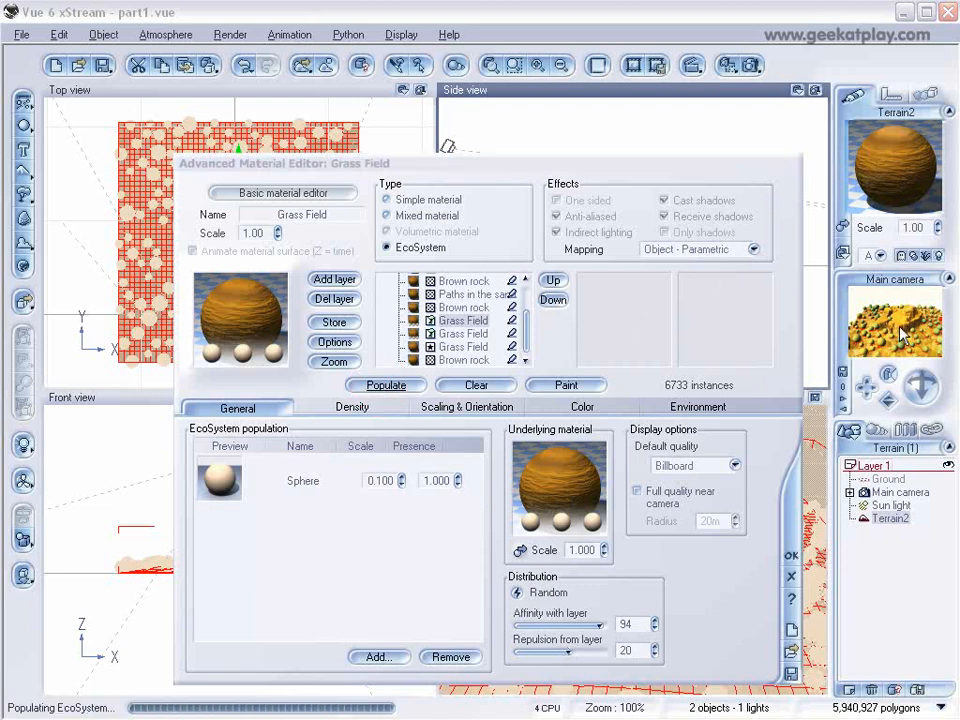
{"action": "left_click", "coordinate": [750, 68]}
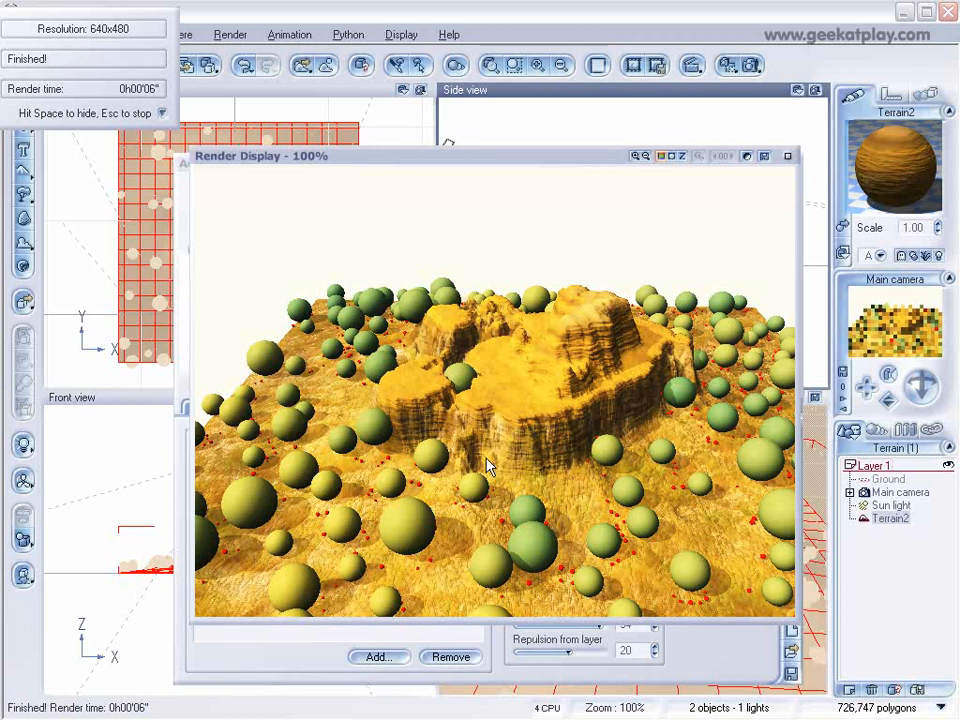
{"action": "left_click", "coordinate": [785, 156]}
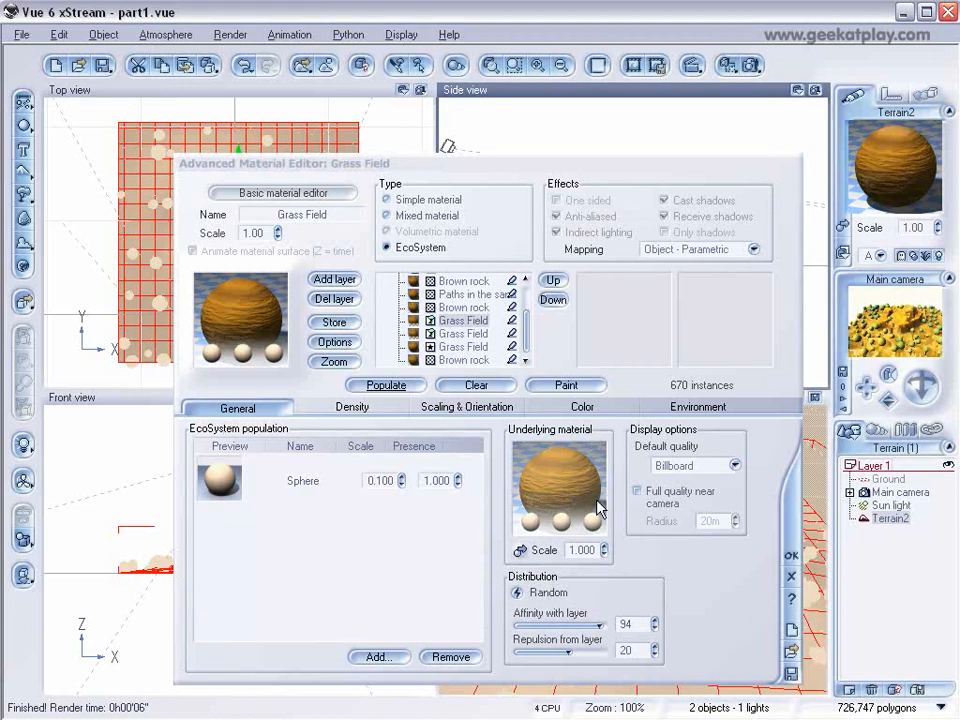
Step: Reset the first Grass Field layer's repulsion from layer to 0 and repopulate it
{"action": "left_click_drag", "start_coordinate": [568, 652], "coordinate": [565, 651]}
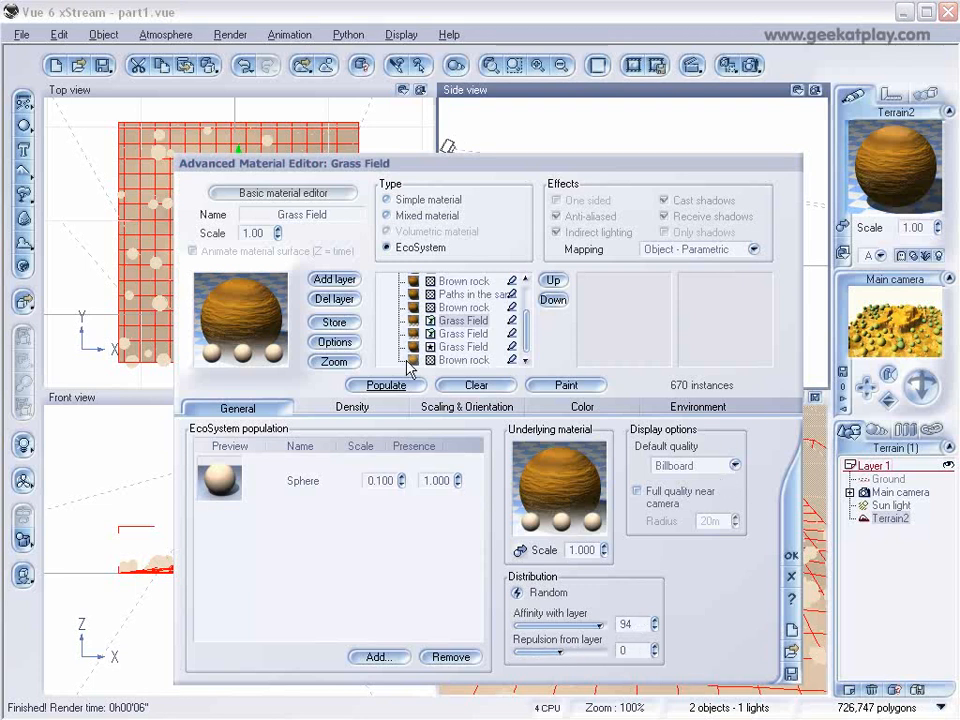
{"action": "left_click", "coordinate": [389, 384]}
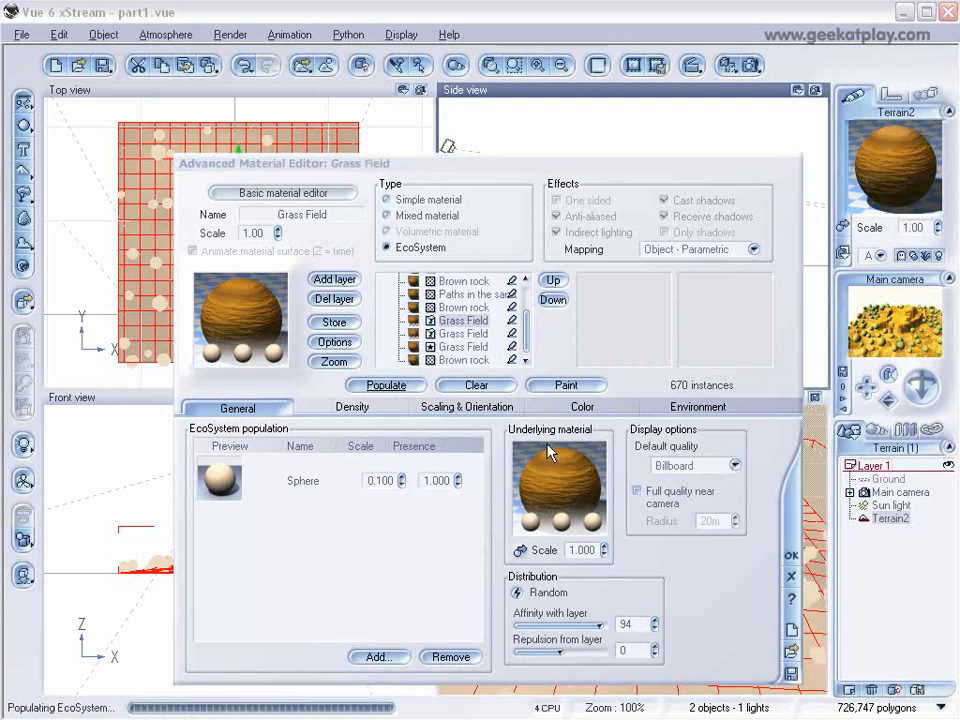
{"action": "left_click", "coordinate": [366, 410]}
{"action": "left_click", "coordinate": [579, 402]}
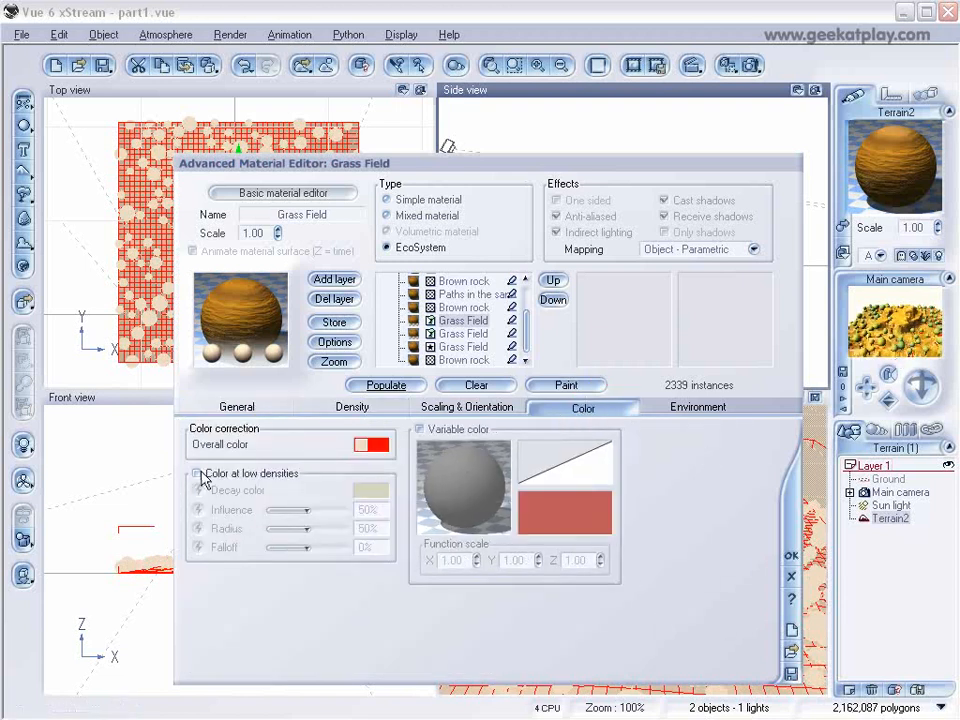
{"action": "left_click", "coordinate": [356, 409]}
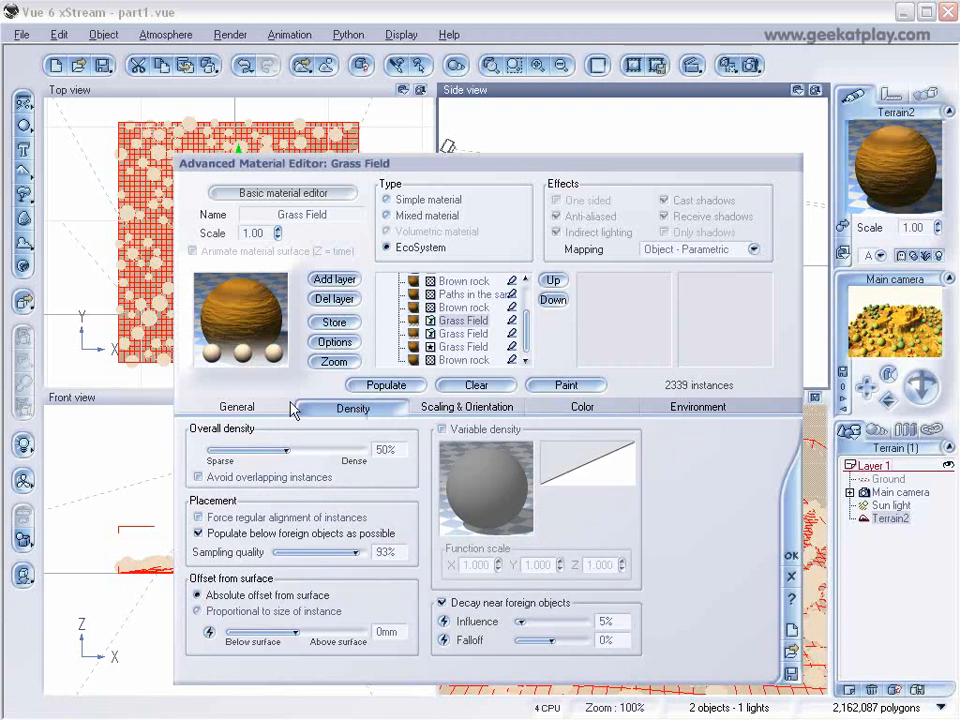
{"action": "left_click", "coordinate": [252, 405]}
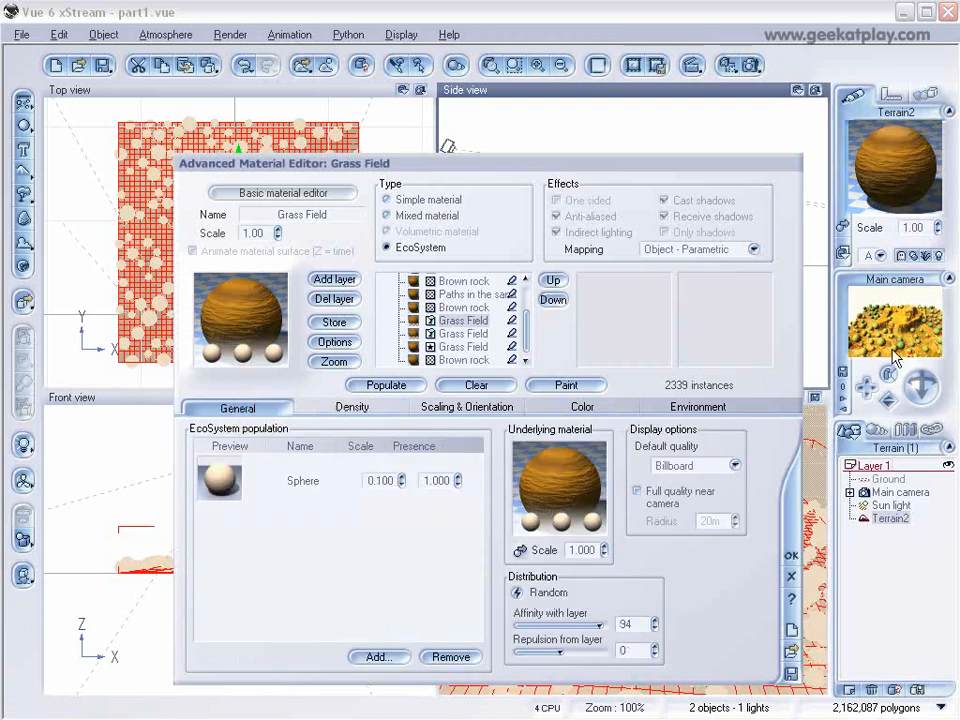
Step: Remove the Sphere from the EcoSystem populations of both the second and the first Grass Field layers
{"action": "left_click", "coordinate": [463, 333]}
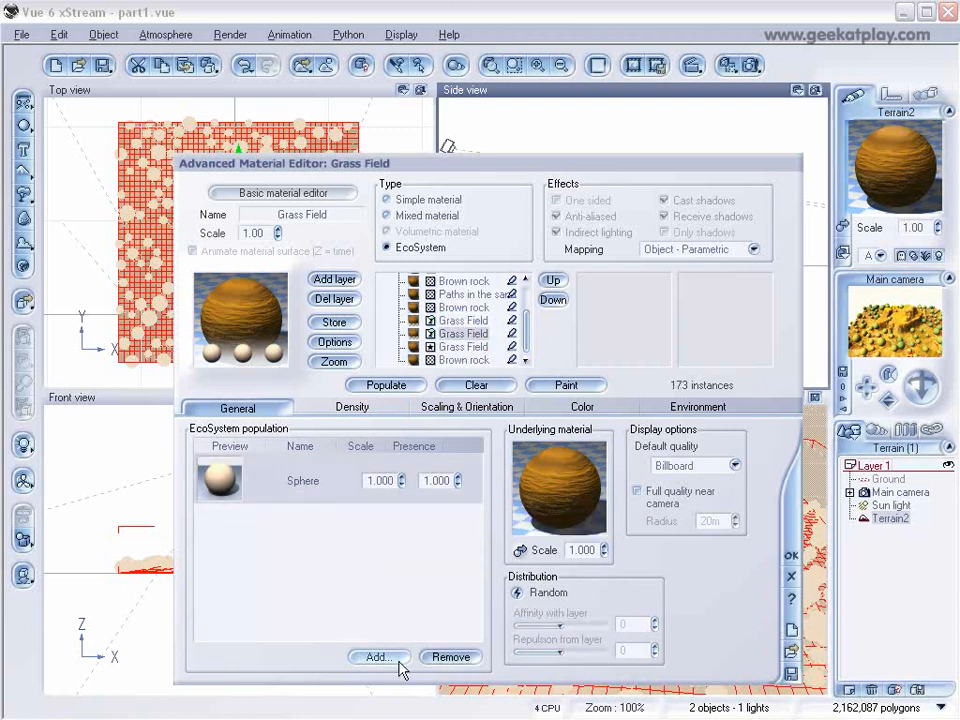
{"action": "left_click", "coordinate": [451, 660]}
{"action": "left_click", "coordinate": [463, 320]}
{"action": "left_click", "coordinate": [330, 516]}
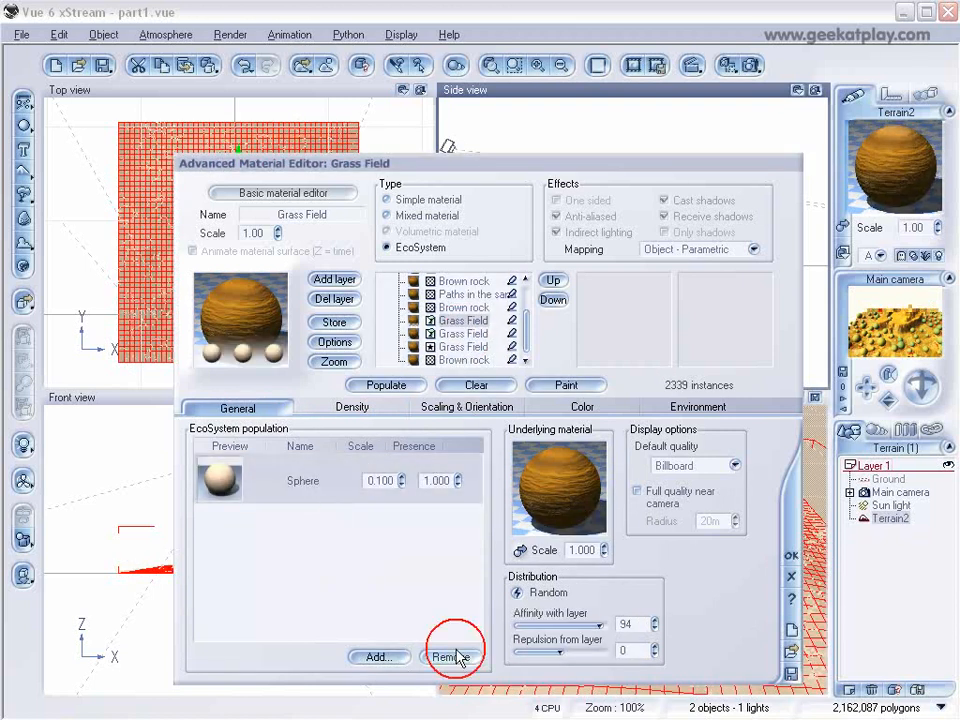
{"action": "left_click", "coordinate": [451, 657]}
Step: Add the Cylinder.vob object to the EcoSystem population of the second Grass Field layer
{"action": "left_click", "coordinate": [463, 334]}
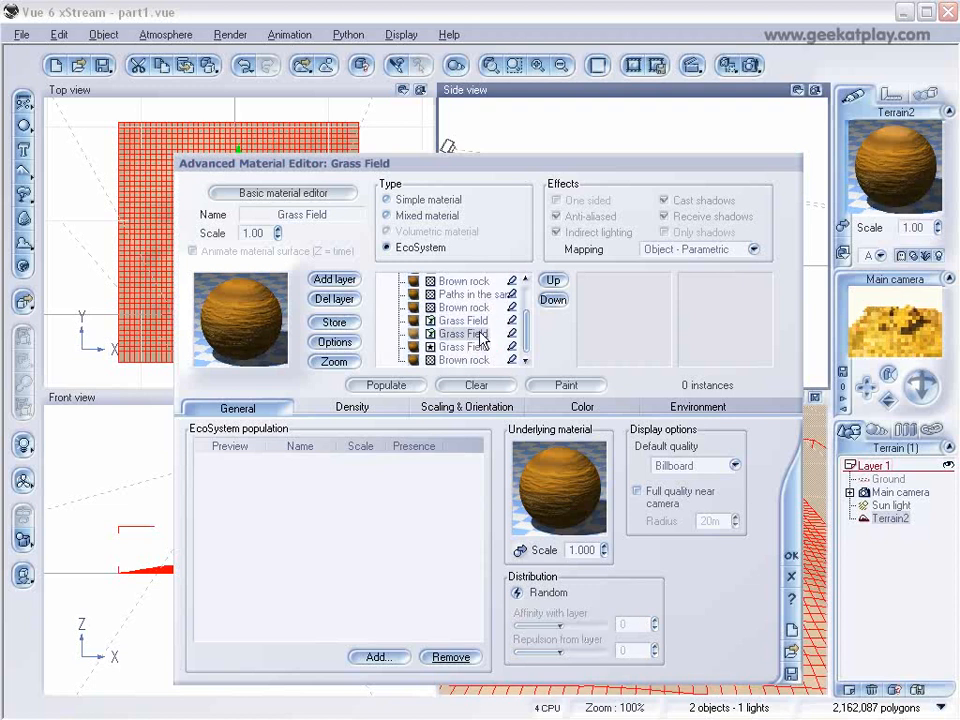
{"action": "left_click", "coordinate": [386, 658]}
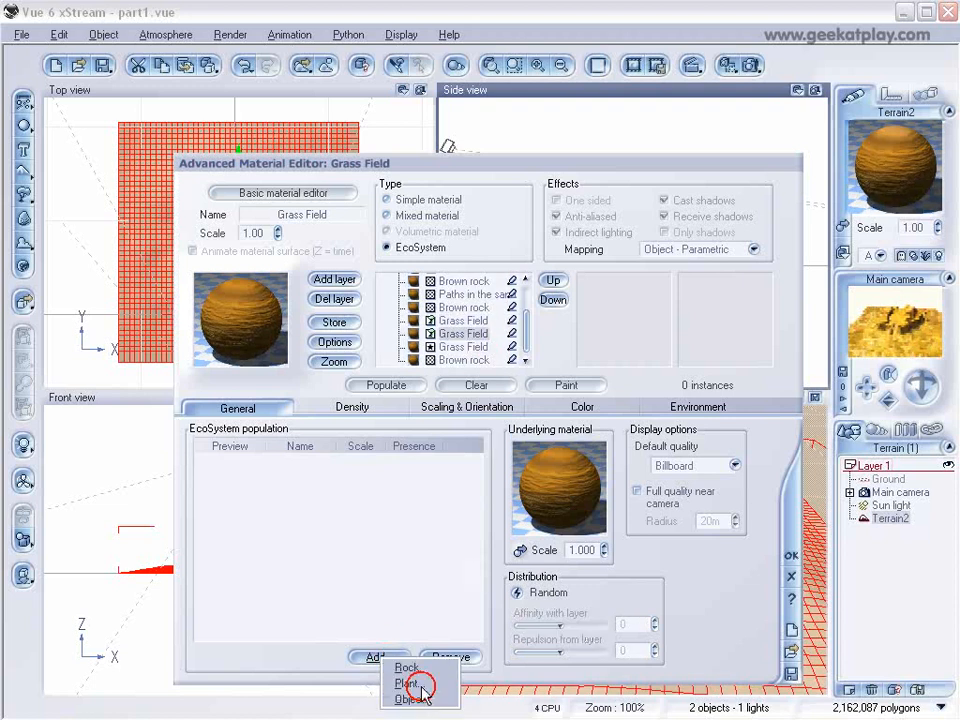
{"action": "left_click", "coordinate": [409, 699]}
{"action": "left_click_drag", "start_coordinate": [204, 485], "coordinate": [193, 582]}
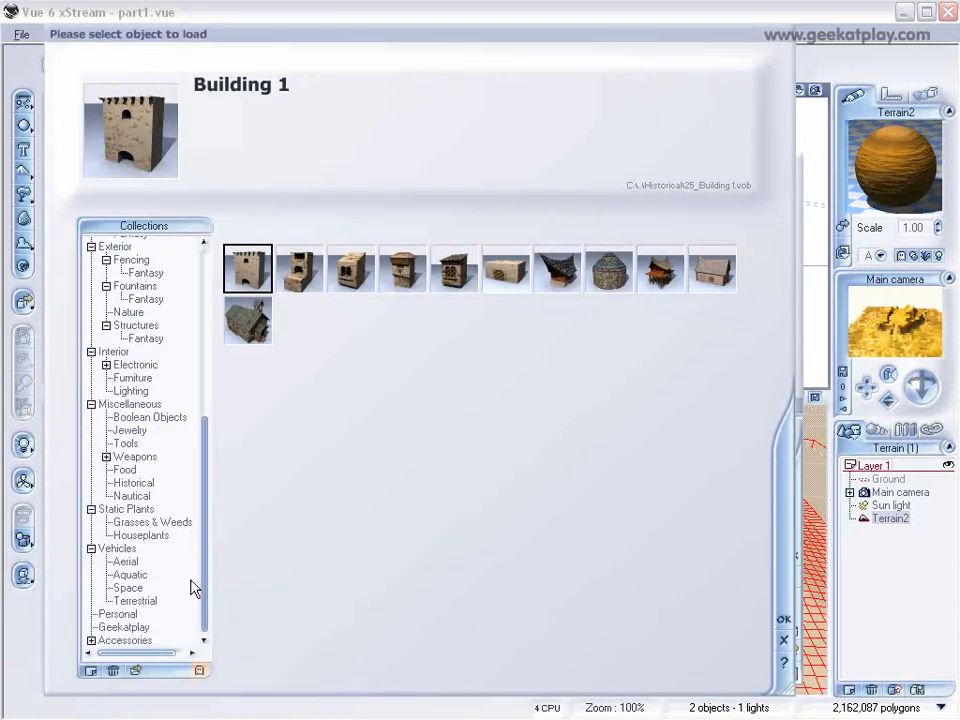
{"action": "left_click", "coordinate": [142, 643]}
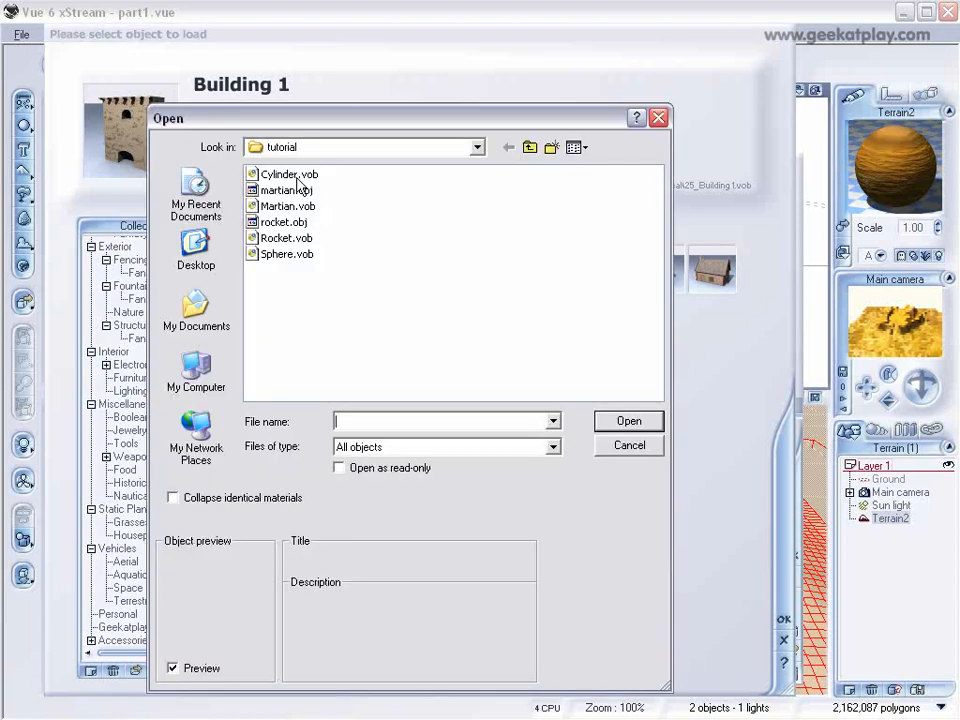
{"action": "left_click", "coordinate": [262, 174]}
{"action": "left_click", "coordinate": [612, 421]}
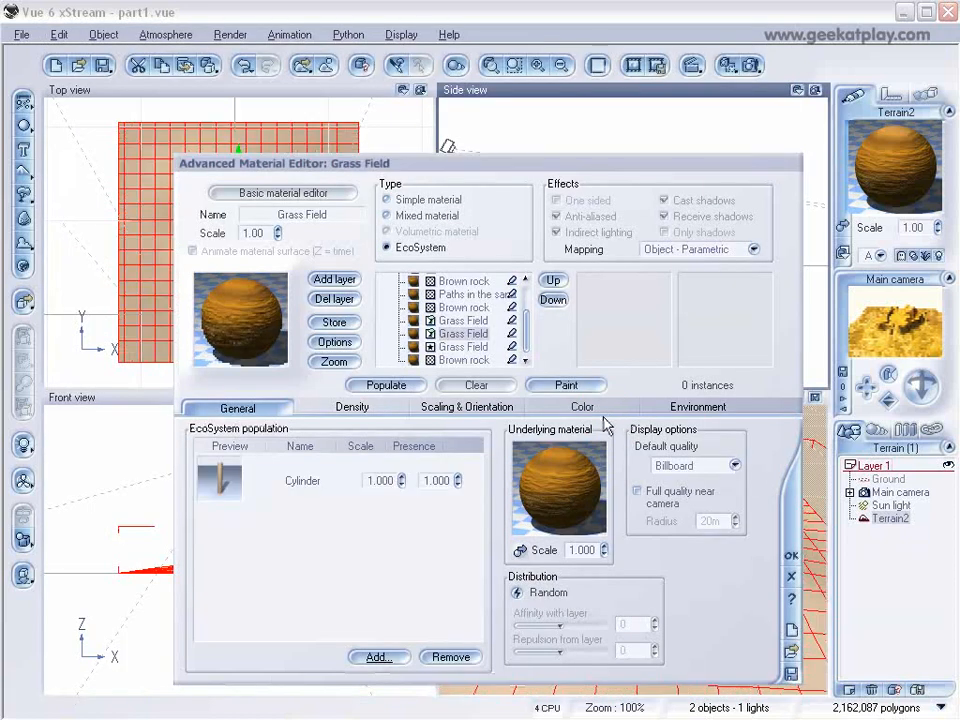
Step: Populate the second Grass Field layer with cylinders and render the scene
{"action": "left_click", "coordinate": [345, 405]}
{"action": "left_click", "coordinate": [368, 388]}
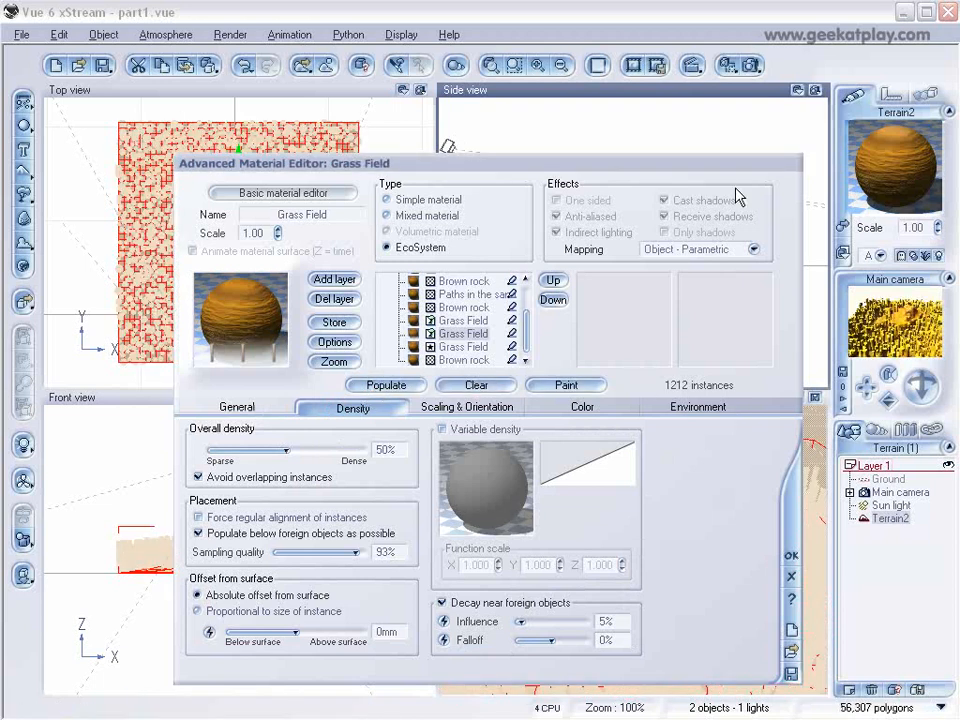
{"action": "left_click", "coordinate": [750, 65]}
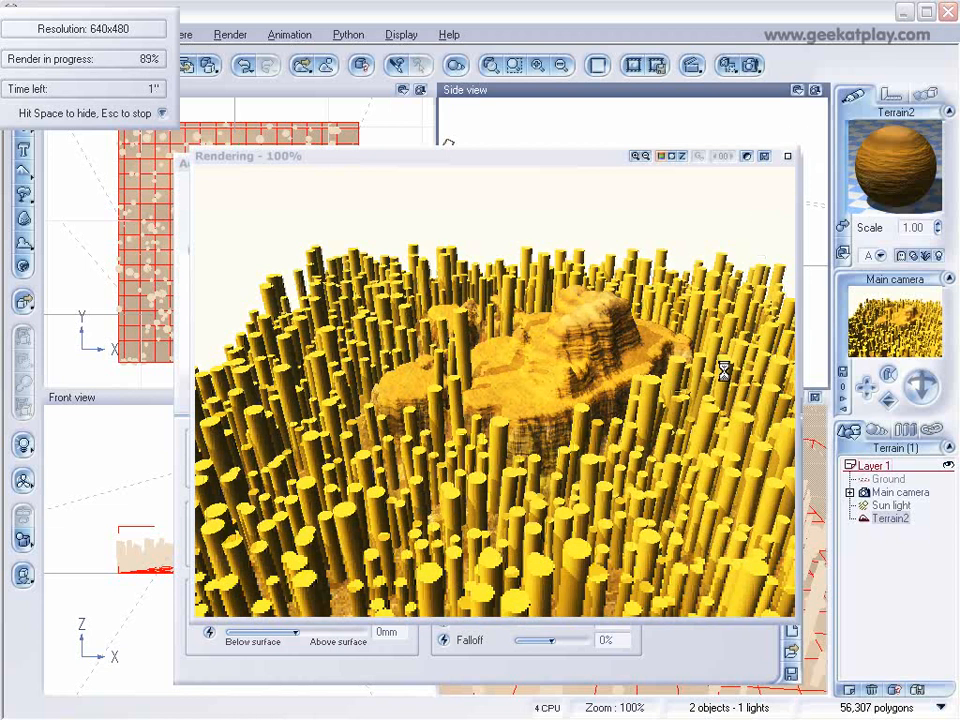
{"action": "left_click", "coordinate": [754, 193]}
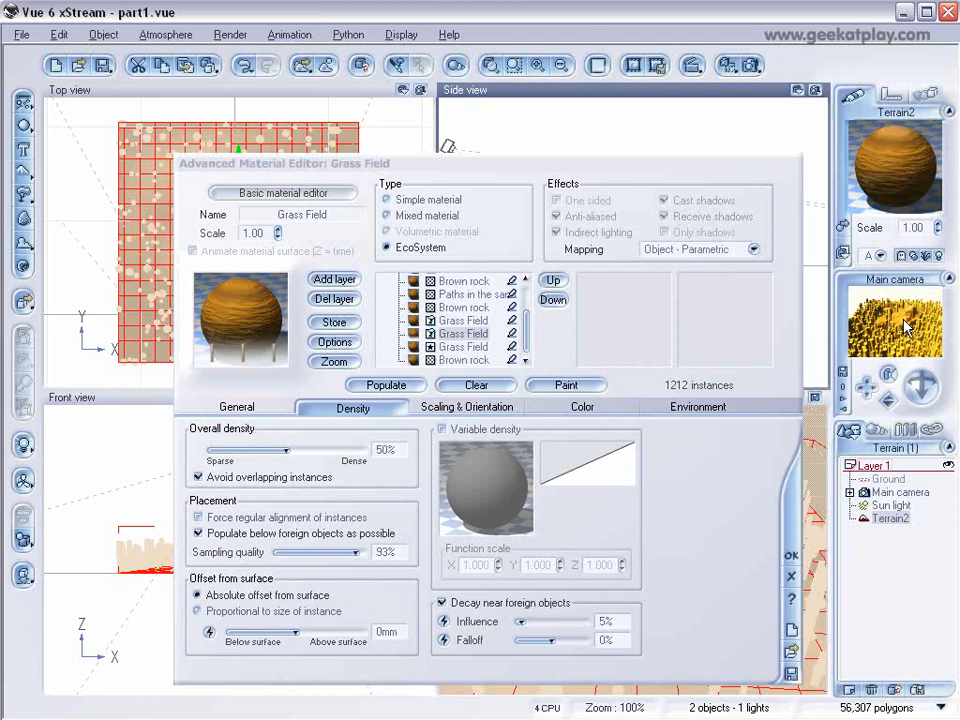
Step: Widen the second Grass Field layer's slope range to -1.00 through 1.00 and render the repopulated terrain
{"action": "left_click", "coordinate": [701, 418]}
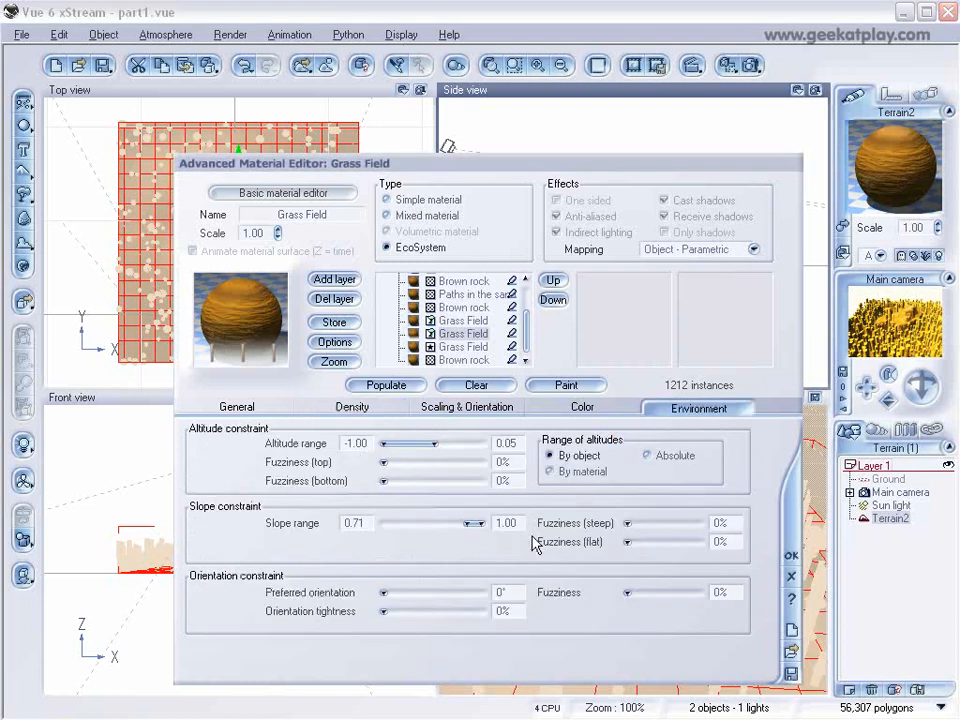
{"action": "left_click_drag", "start_coordinate": [462, 522], "coordinate": [380, 522]}
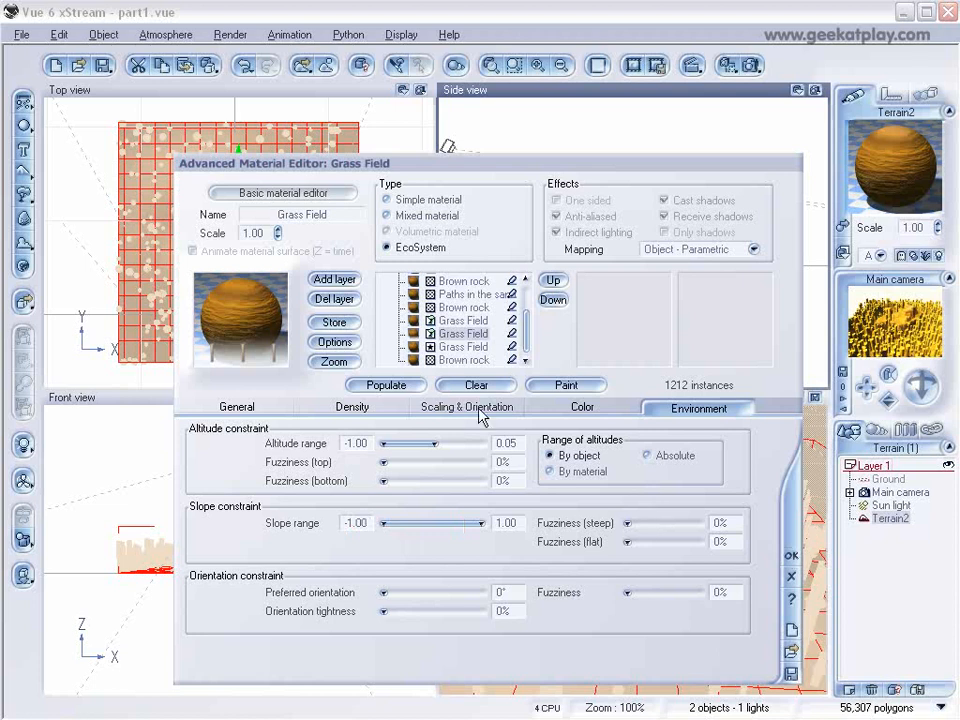
{"action": "left_click", "coordinate": [387, 385]}
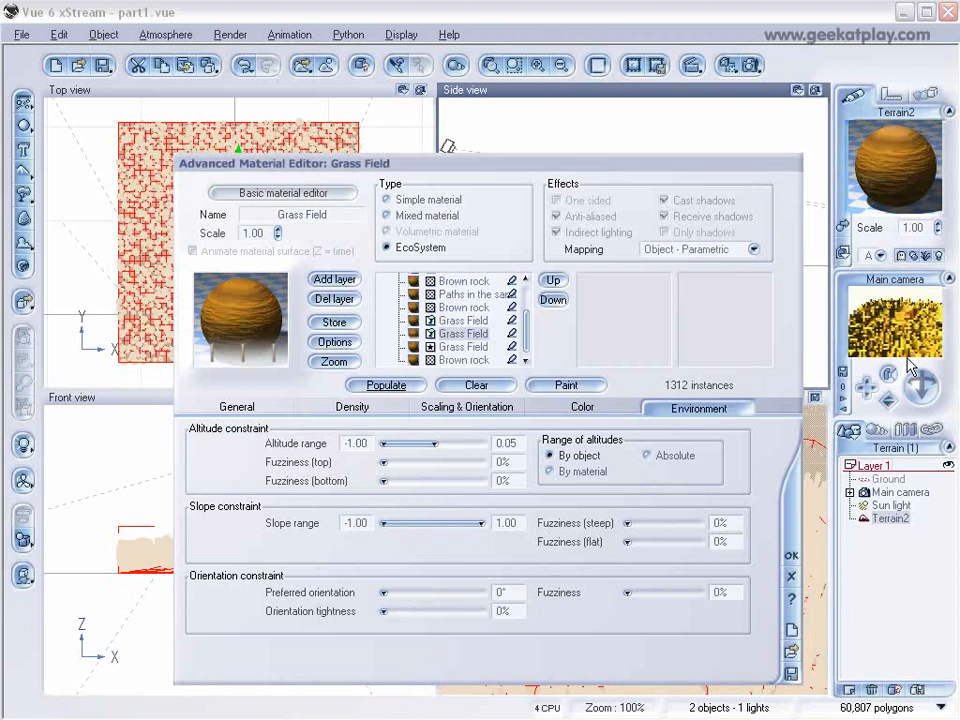
{"action": "left_click", "coordinate": [748, 66]}
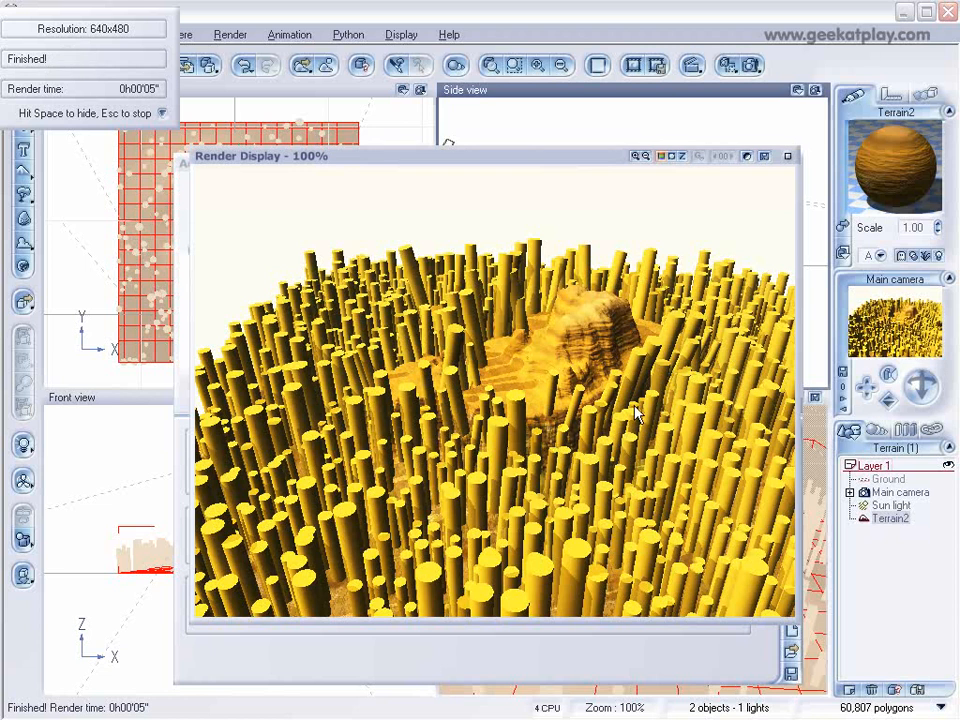
{"action": "left_click", "coordinate": [789, 156]}
Step: Set the cylinders' direction from surface to 0% so that they stand fully vertical
{"action": "left_click", "coordinate": [355, 410]}
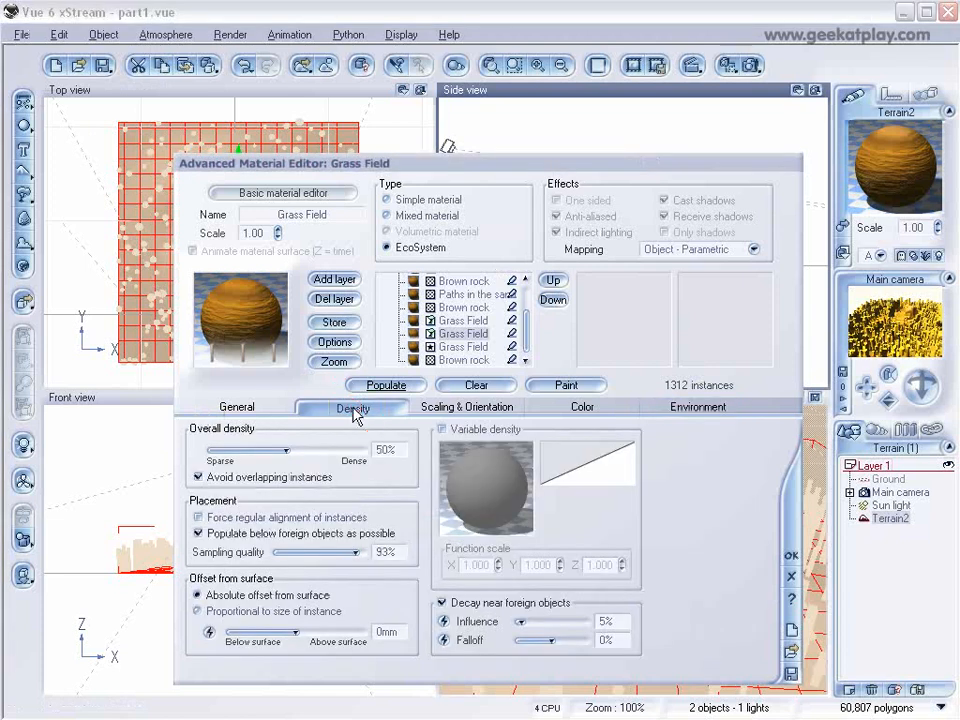
{"action": "left_click", "coordinate": [440, 409]}
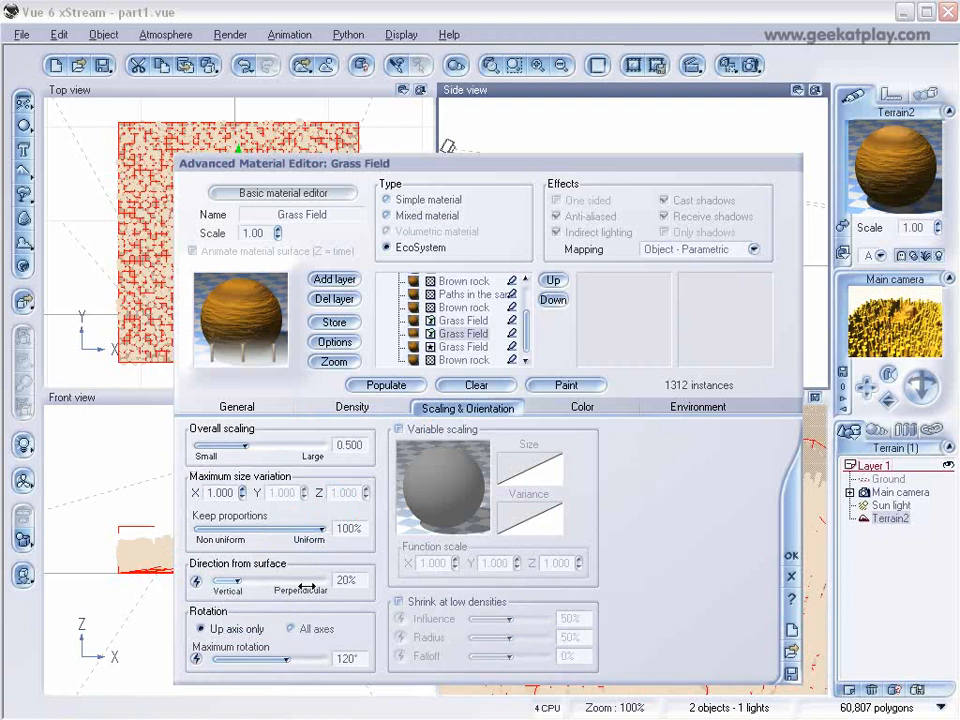
{"action": "left_click_drag", "start_coordinate": [257, 582], "coordinate": [214, 582]}
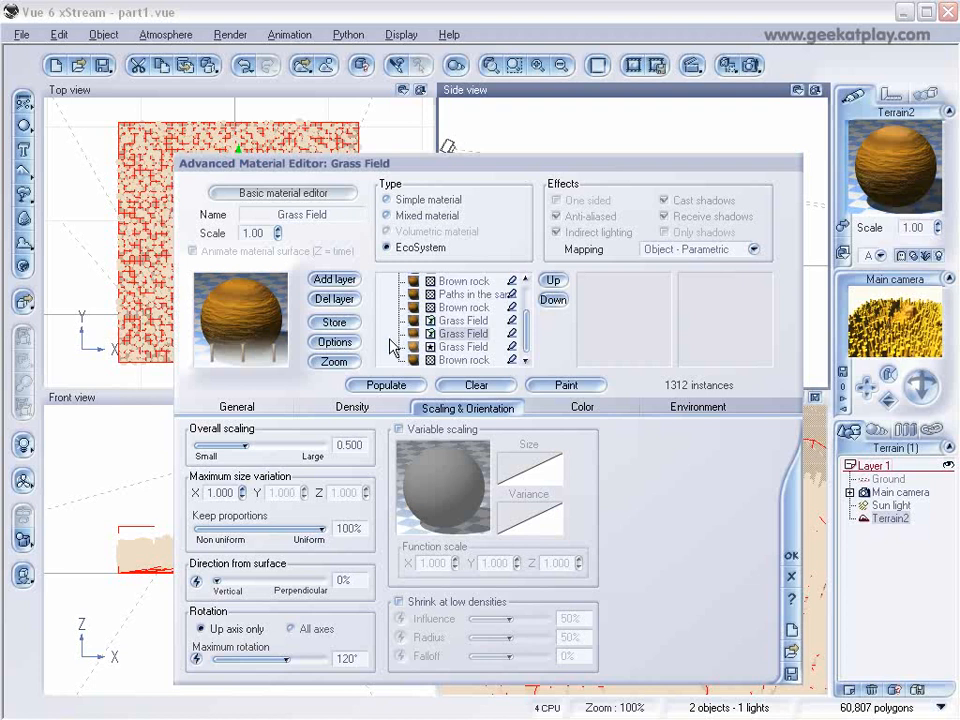
Step: Repopulate the second Grass Field layer and render the fully vertical cylinders
{"action": "left_click", "coordinate": [386, 385]}
{"action": "left_click", "coordinate": [752, 66]}
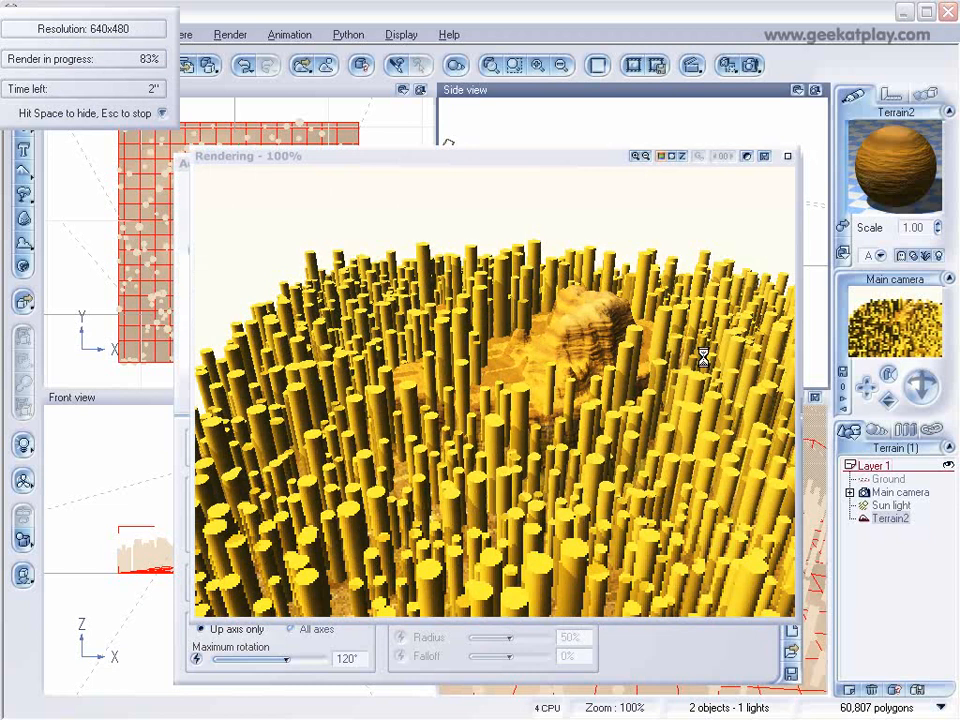
{"action": "left_click", "coordinate": [789, 157]}
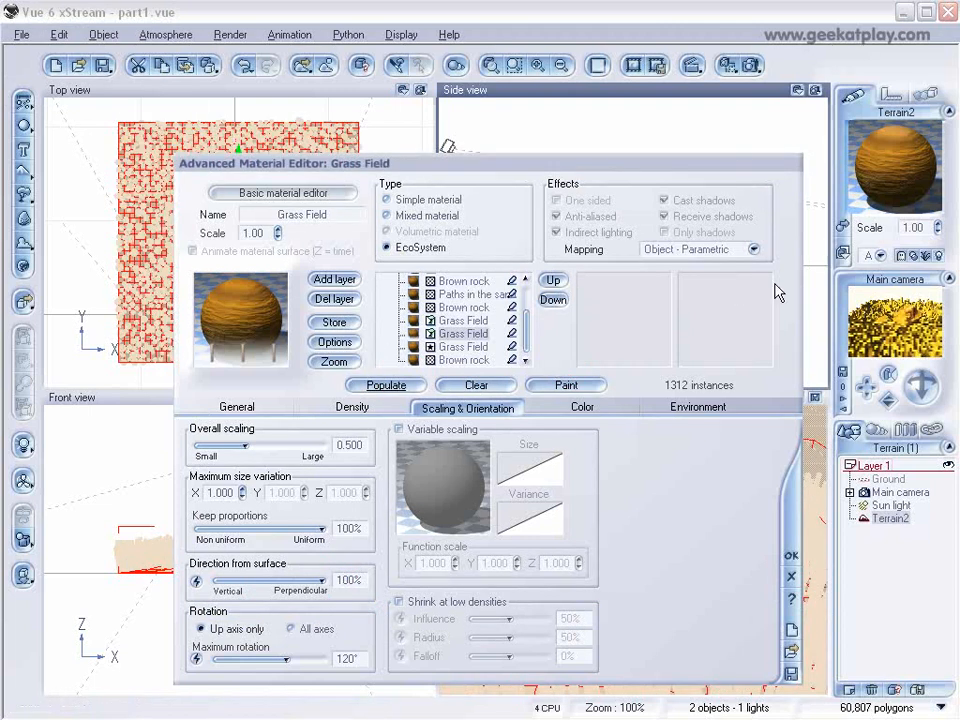
Step: Set the cylinders' direction from surface to 100% and render the repopulated terrain
{"action": "left_click", "coordinate": [753, 66]}
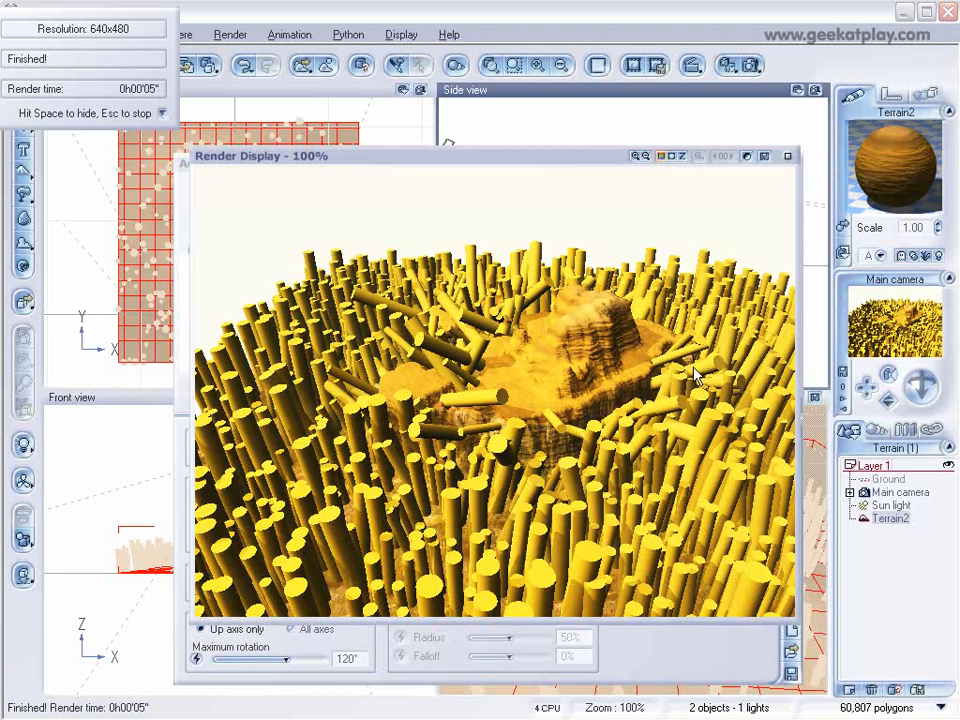
{"action": "left_click", "coordinate": [786, 157]}
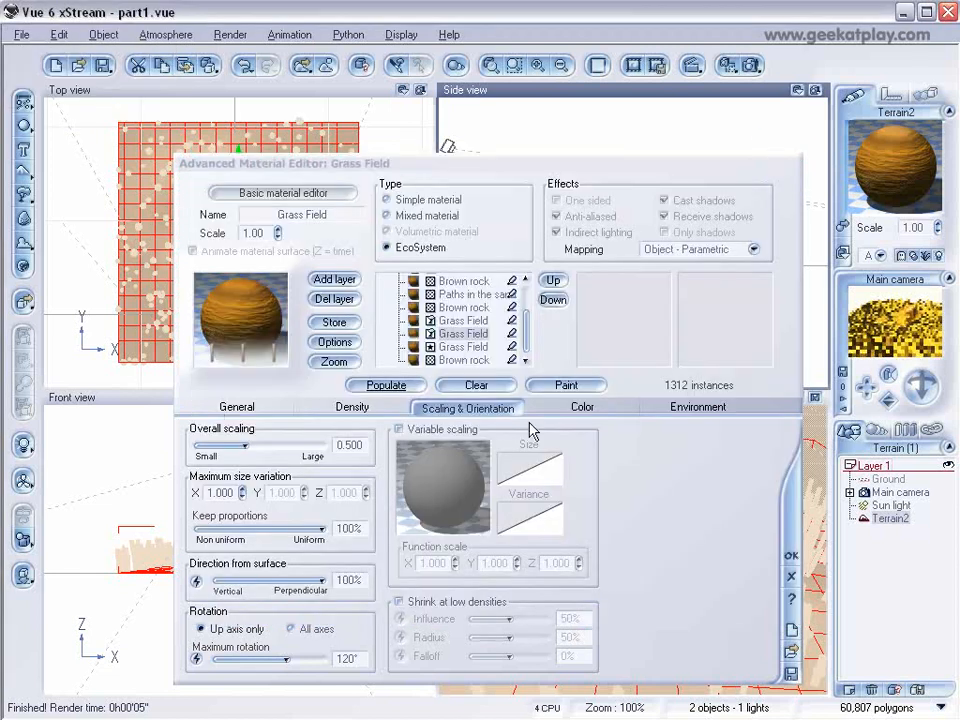
Step: Remove the Cylinder object from the second Grass Field layer's EcoSystem population
{"action": "left_click", "coordinate": [215, 406]}
{"action": "left_click", "coordinate": [257, 489]}
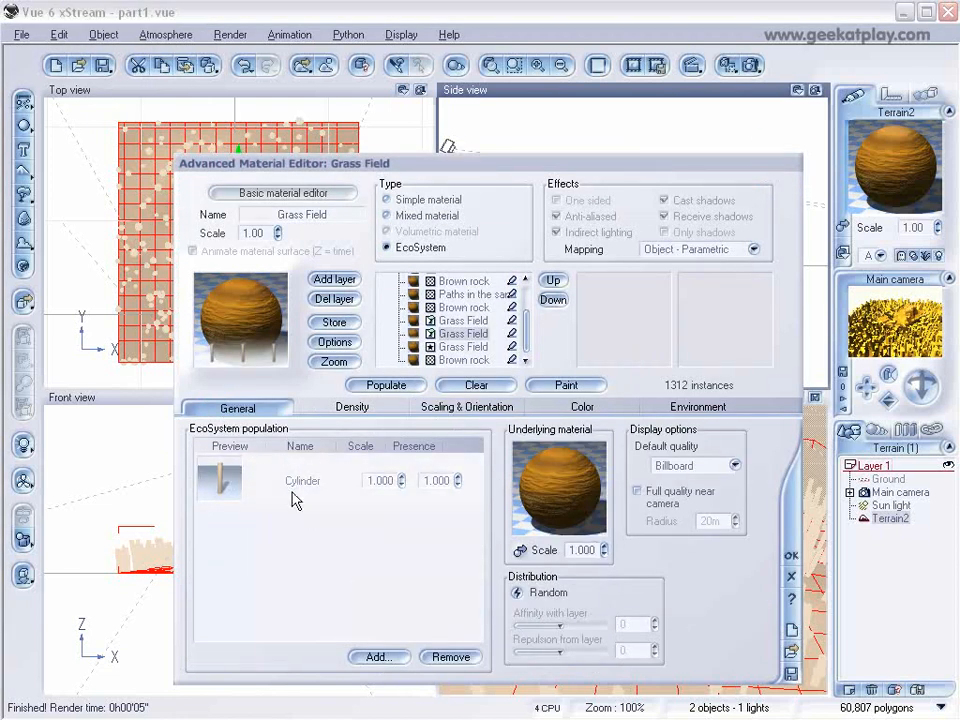
{"action": "left_click", "coordinate": [440, 657]}
Step: Add a rock and the Rural Maple Tree plant to the second Grass Field layer's EcoSystem population
{"action": "left_click", "coordinate": [377, 656]}
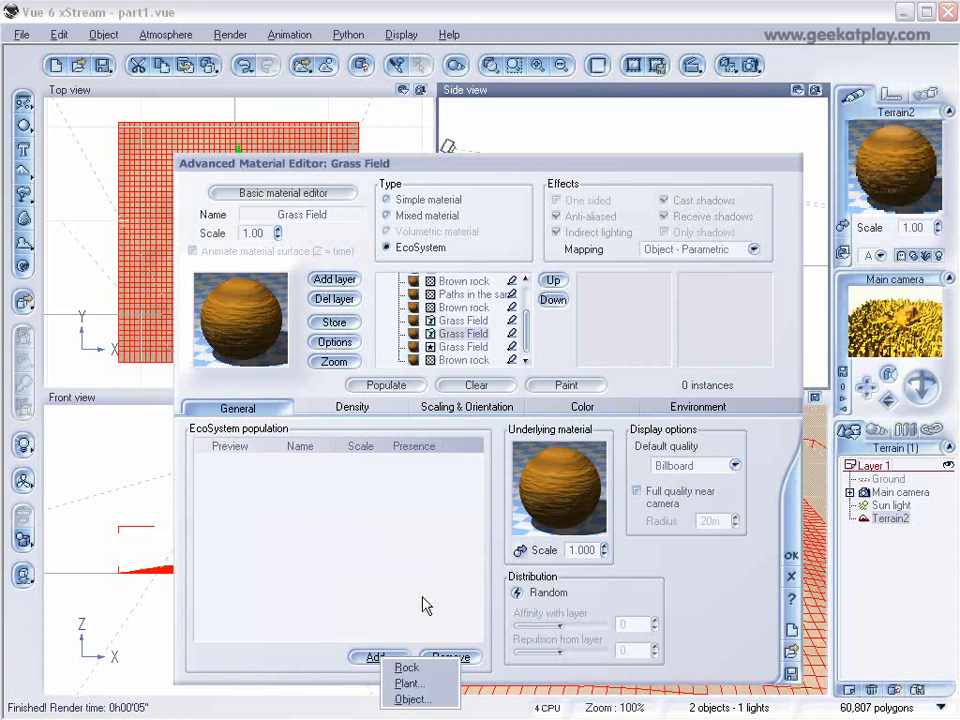
{"action": "left_click", "coordinate": [367, 657]}
{"action": "left_click", "coordinate": [380, 658]}
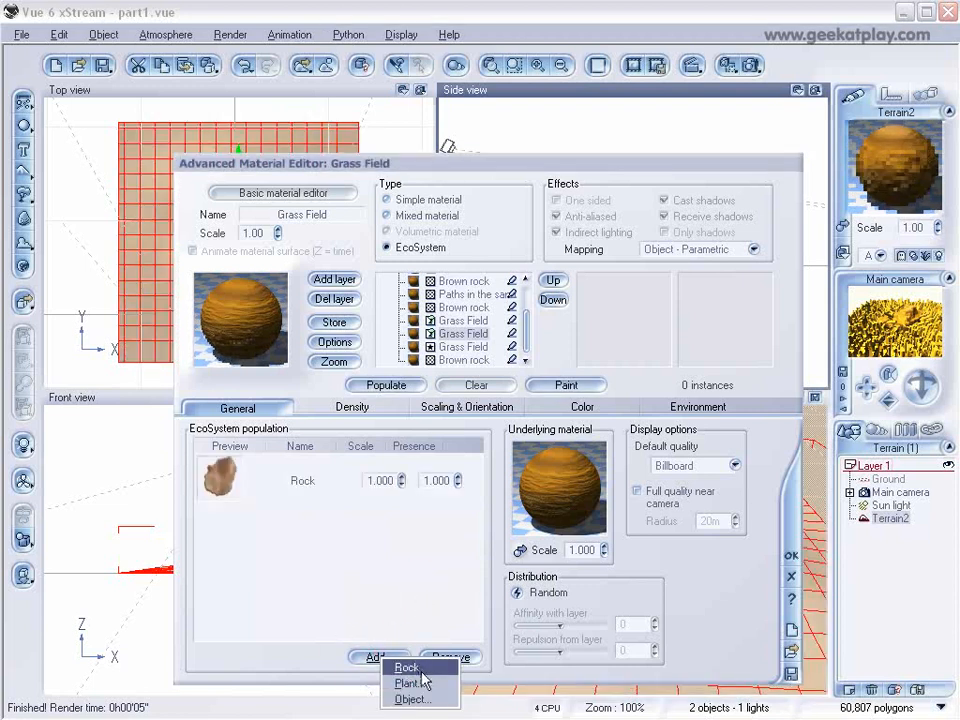
{"action": "left_click", "coordinate": [420, 681]}
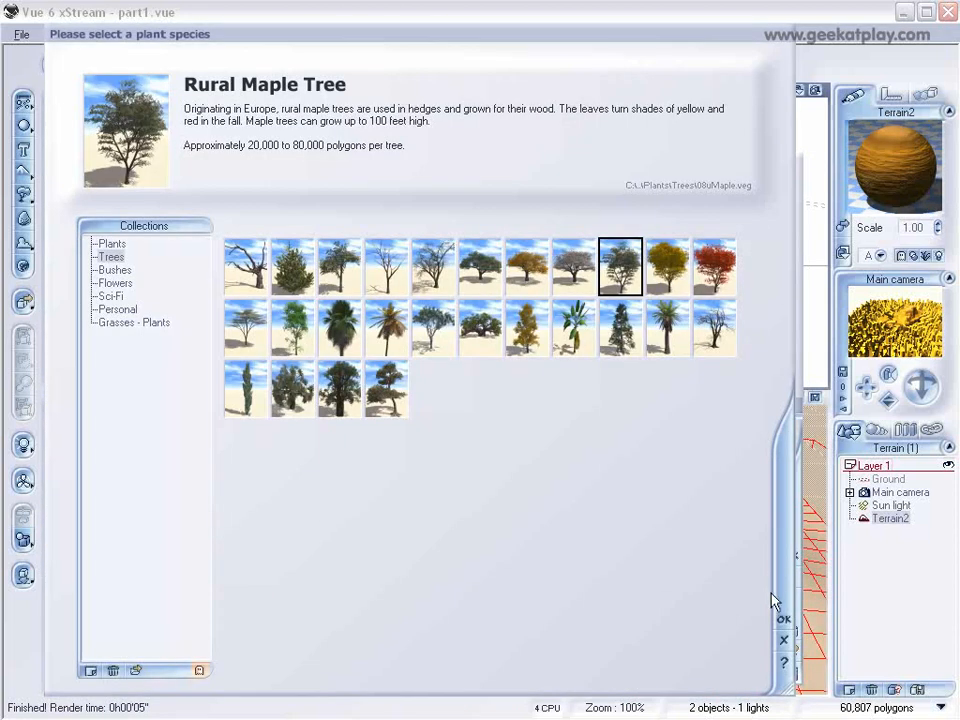
{"action": "left_click", "coordinate": [783, 623]}
Step: Add the Patch of Grass species from the Plants collection to the same EcoSystem population
{"action": "left_click", "coordinate": [373, 656]}
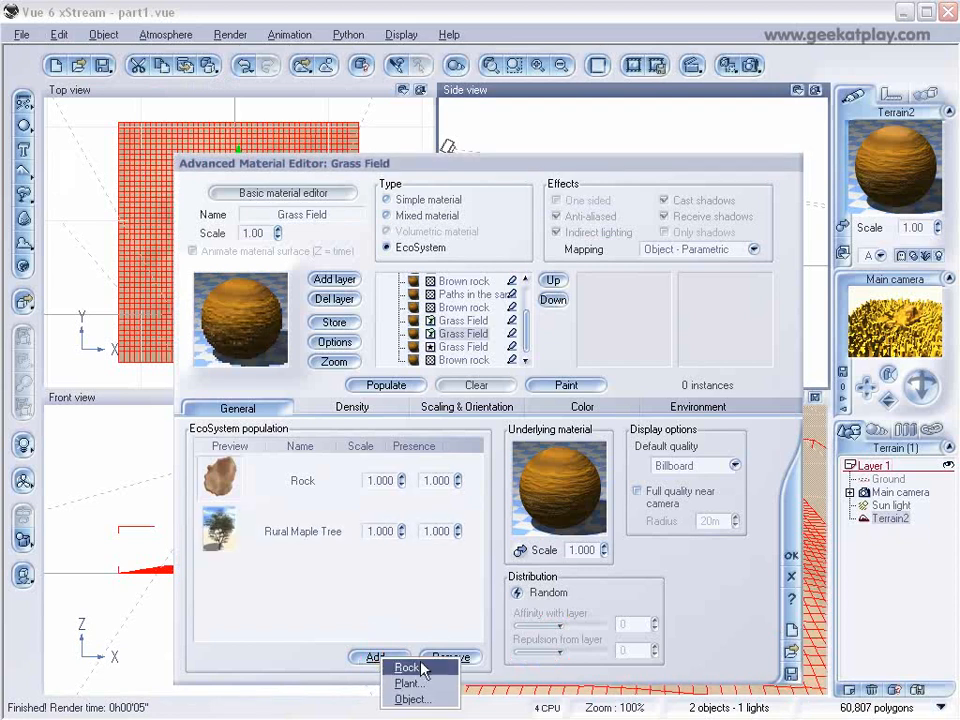
{"action": "left_click", "coordinate": [424, 686]}
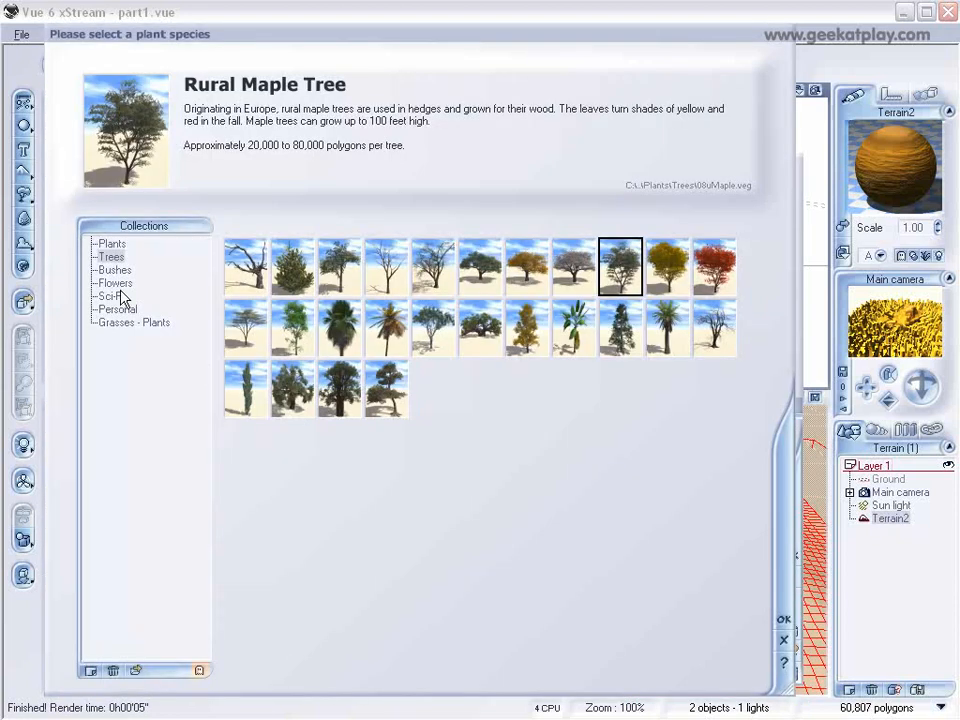
{"action": "left_click", "coordinate": [113, 245]}
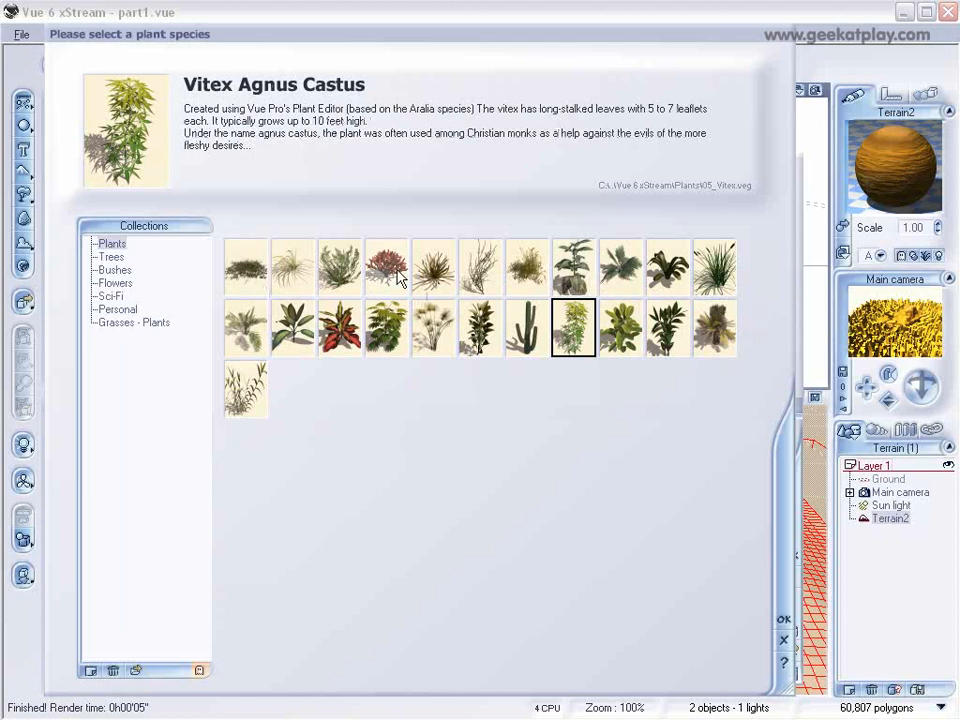
{"action": "left_click", "coordinate": [246, 270]}
{"action": "left_click", "coordinate": [782, 622]}
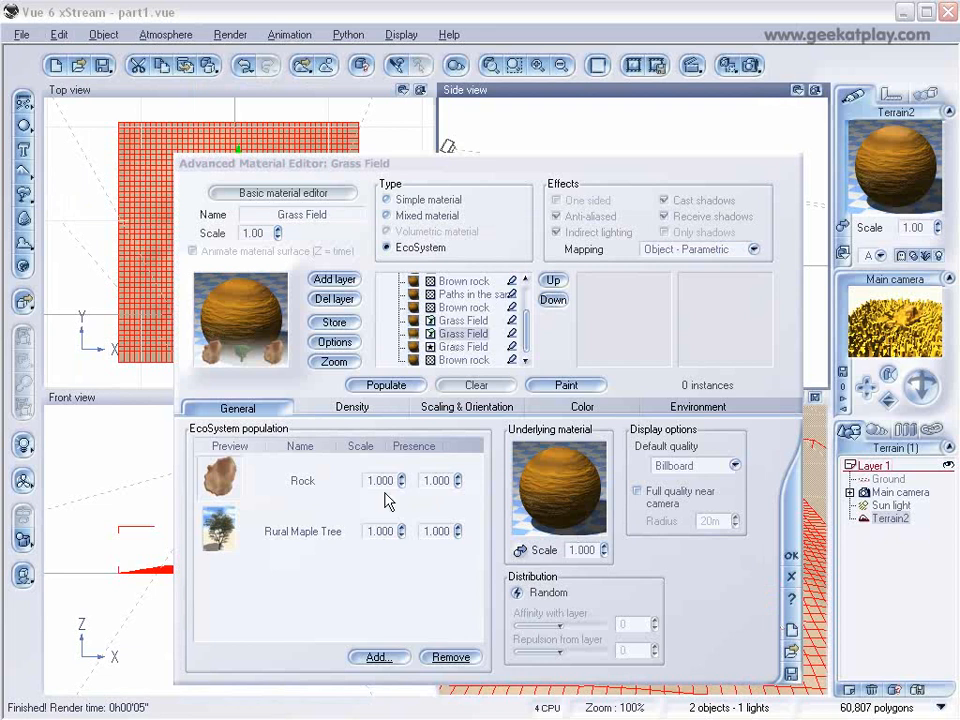
Step: Set the second Grass Field layer's direction from surface to 0% so that its instances stand vertical
{"action": "left_click", "coordinate": [360, 405]}
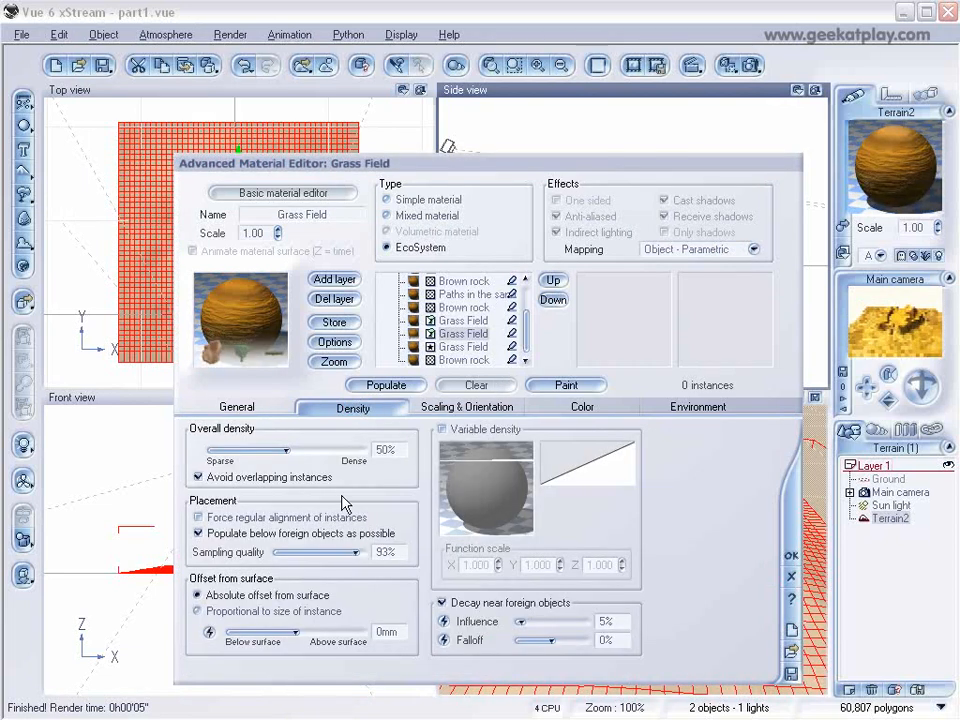
{"action": "left_click", "coordinate": [448, 414]}
{"action": "left_click_drag", "start_coordinate": [326, 577], "coordinate": [247, 577]}
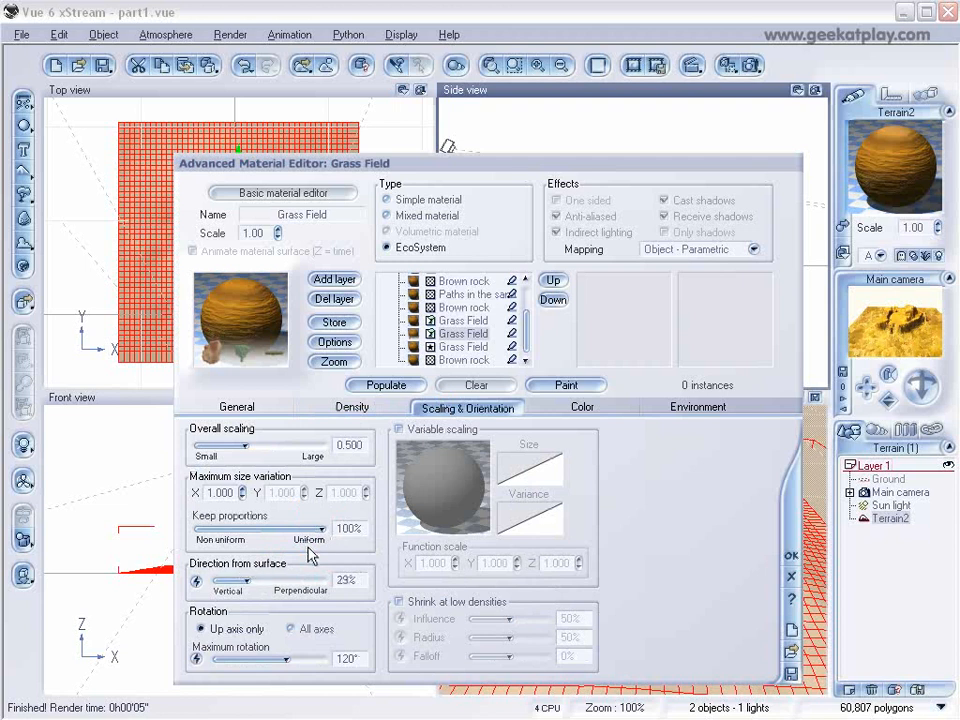
Step: Remove the Patch of Grass and the rock from the second Grass Field layer's population, keeping only the Rural Maple Tree
{"action": "left_click", "coordinate": [249, 410]}
{"action": "left_click", "coordinate": [317, 596]}
{"action": "left_click", "coordinate": [448, 656]}
{"action": "left_click", "coordinate": [291, 482]}
{"action": "left_click", "coordinate": [452, 657]}
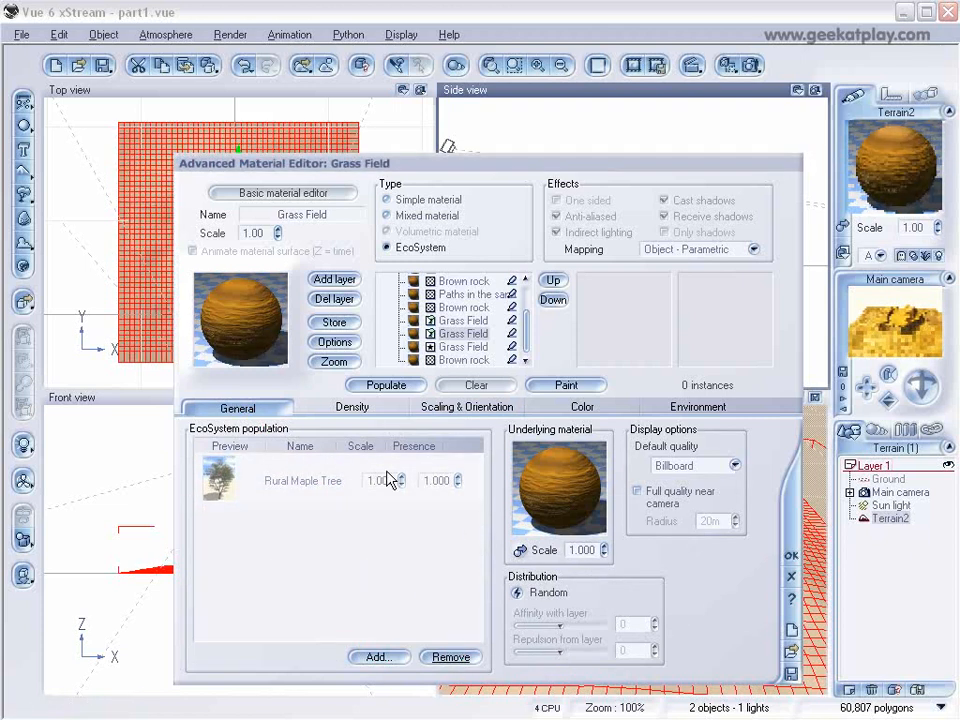
{"action": "left_click", "coordinate": [413, 481]}
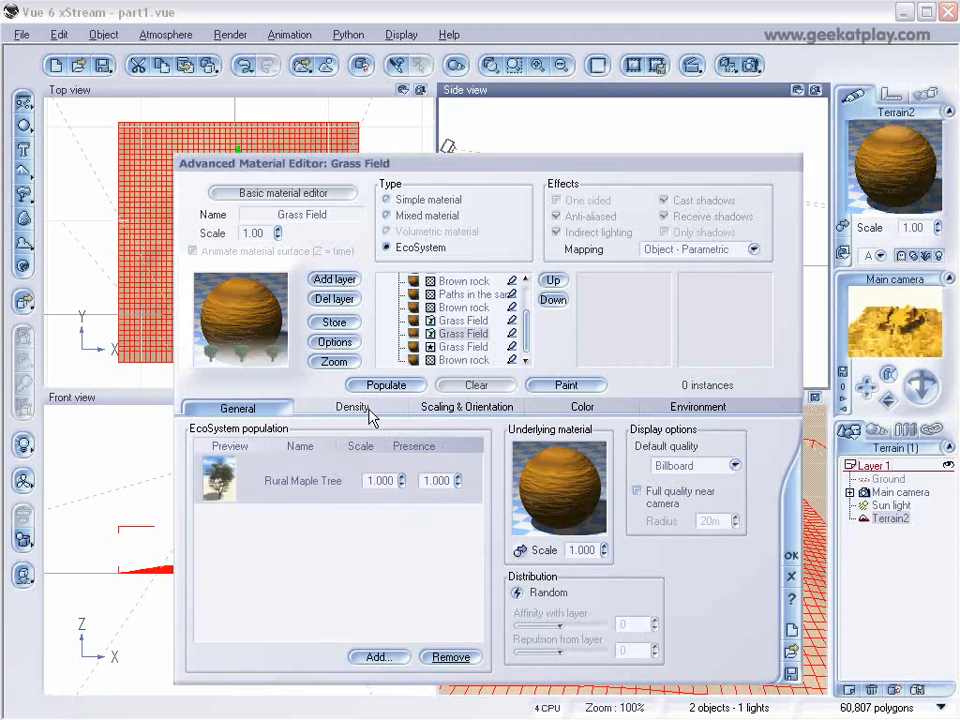
{"action": "left_click", "coordinate": [441, 410]}
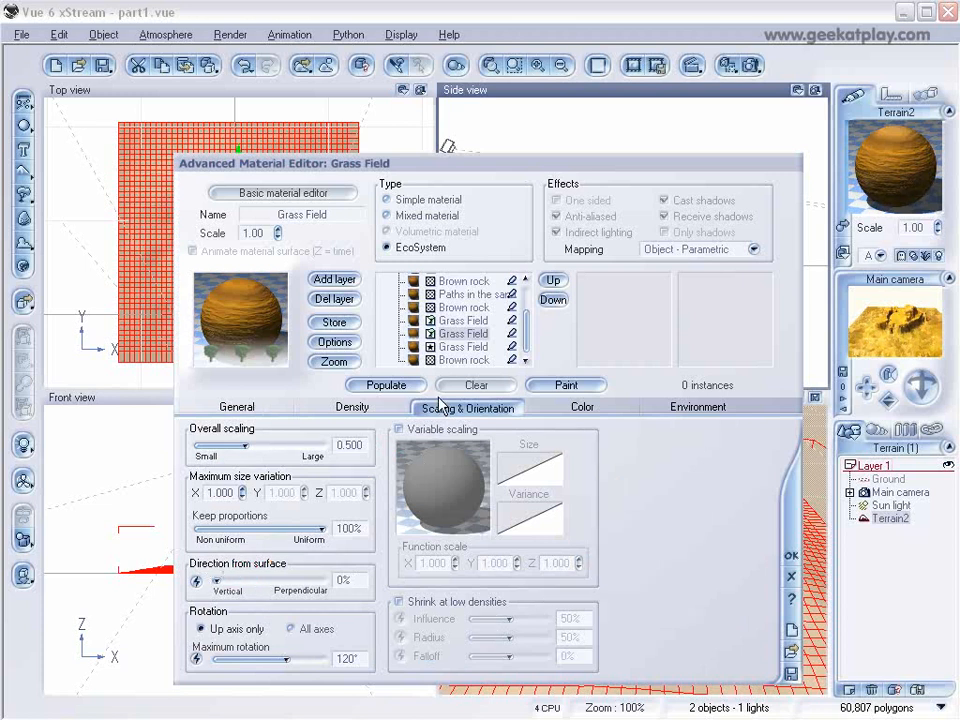
Step: Add the Patch of Grass plant and a rock to the first Grass Field layer's EcoSystem population
{"action": "left_click", "coordinate": [460, 321]}
{"action": "left_click", "coordinate": [172, 408]}
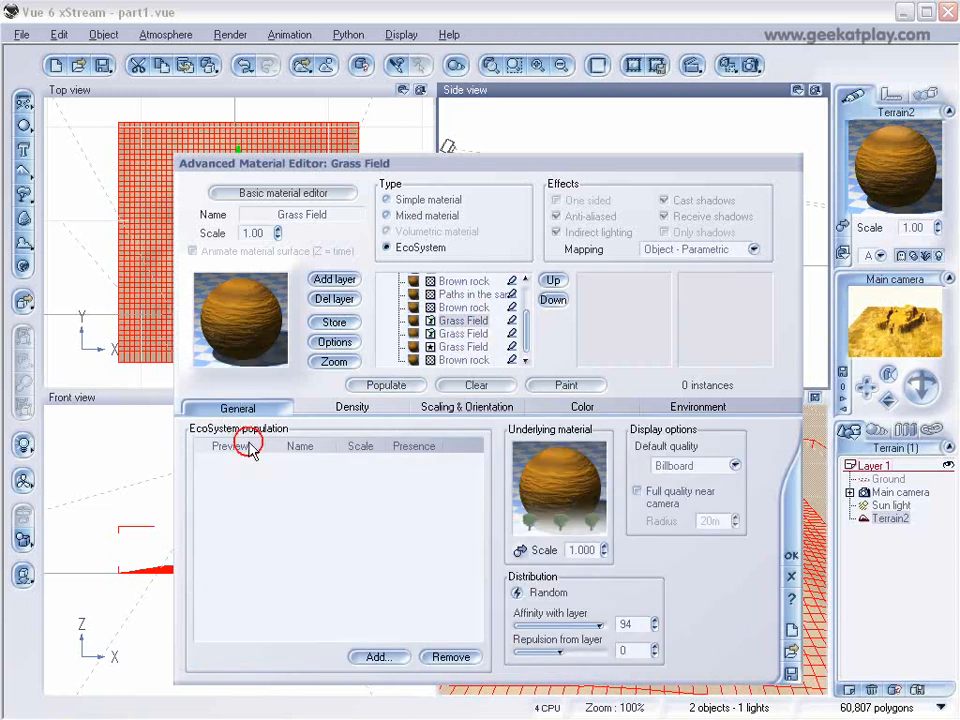
{"action": "left_click", "coordinate": [375, 657]}
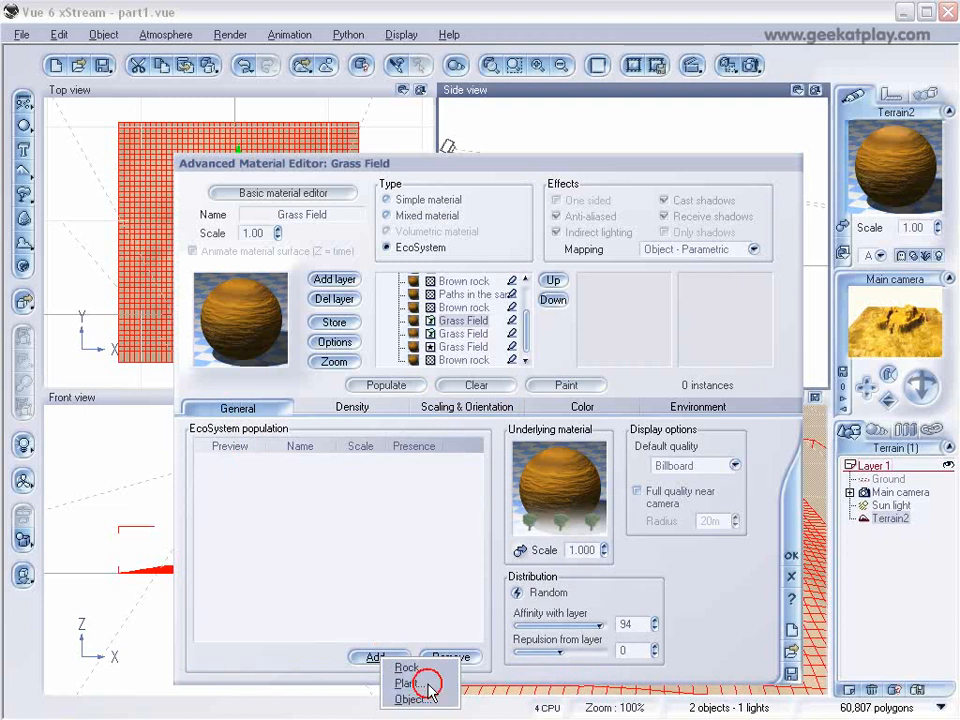
{"action": "left_click", "coordinate": [428, 684]}
{"action": "left_click", "coordinate": [779, 618]}
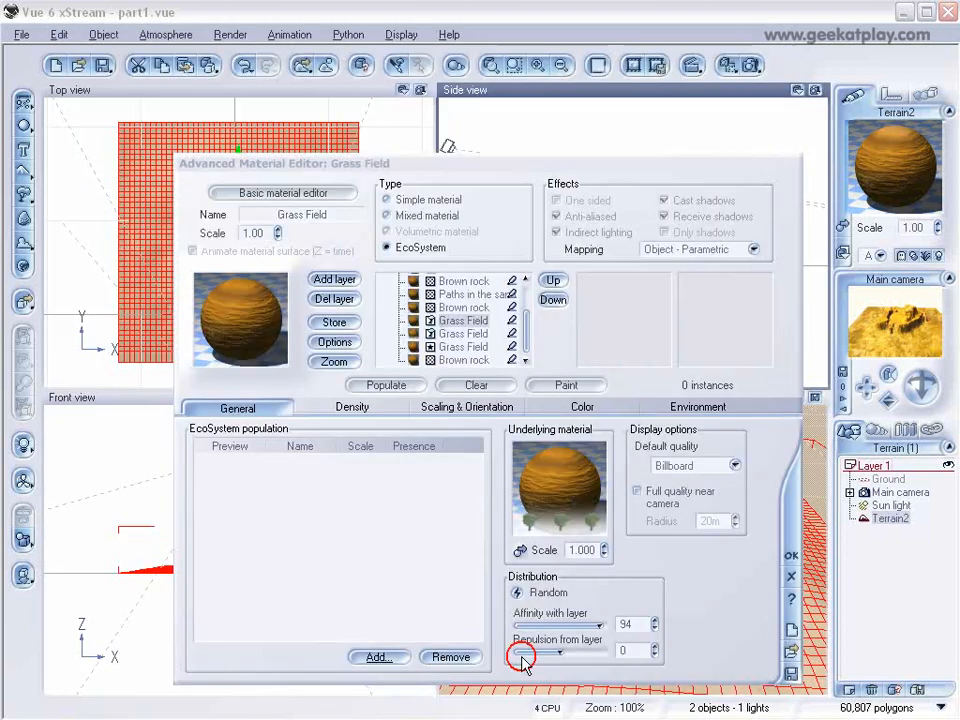
{"action": "left_click", "coordinate": [376, 657]}
{"action": "left_click", "coordinate": [404, 667]}
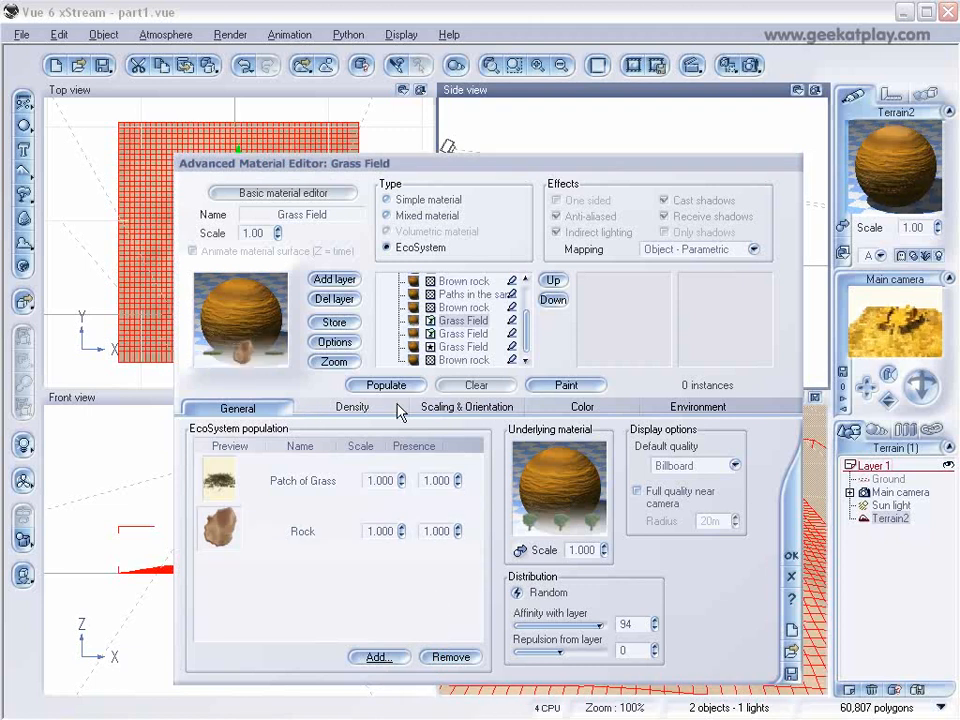
Step: Check the first Grass Field layer's orientation and environment settings and populate the second Grass Field layer with maple trees
{"action": "left_click", "coordinate": [520, 409]}
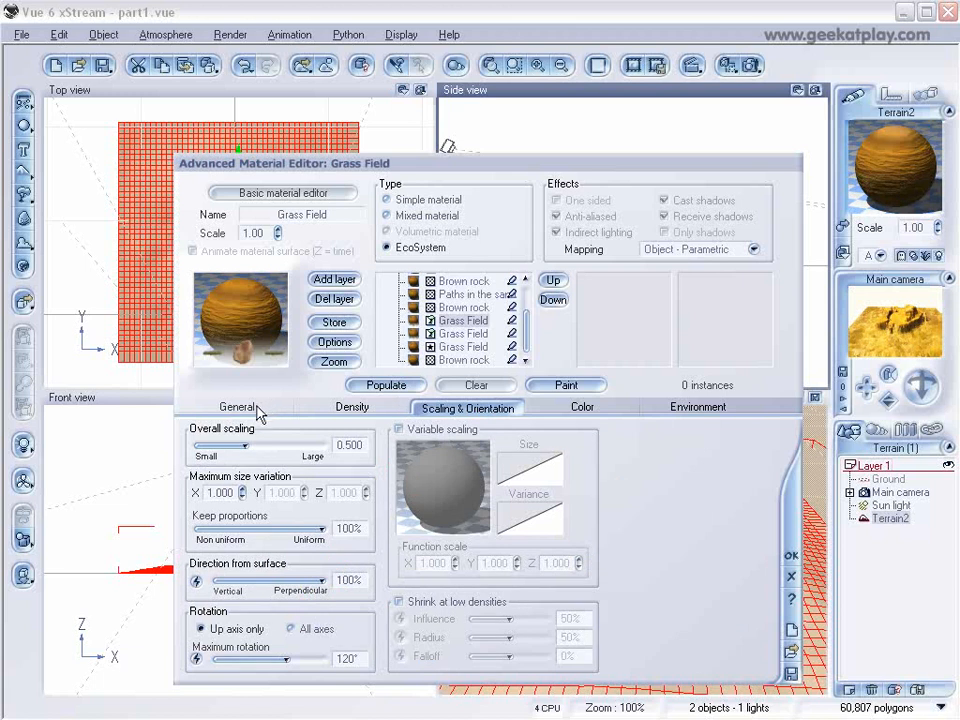
{"action": "left_click", "coordinate": [714, 409]}
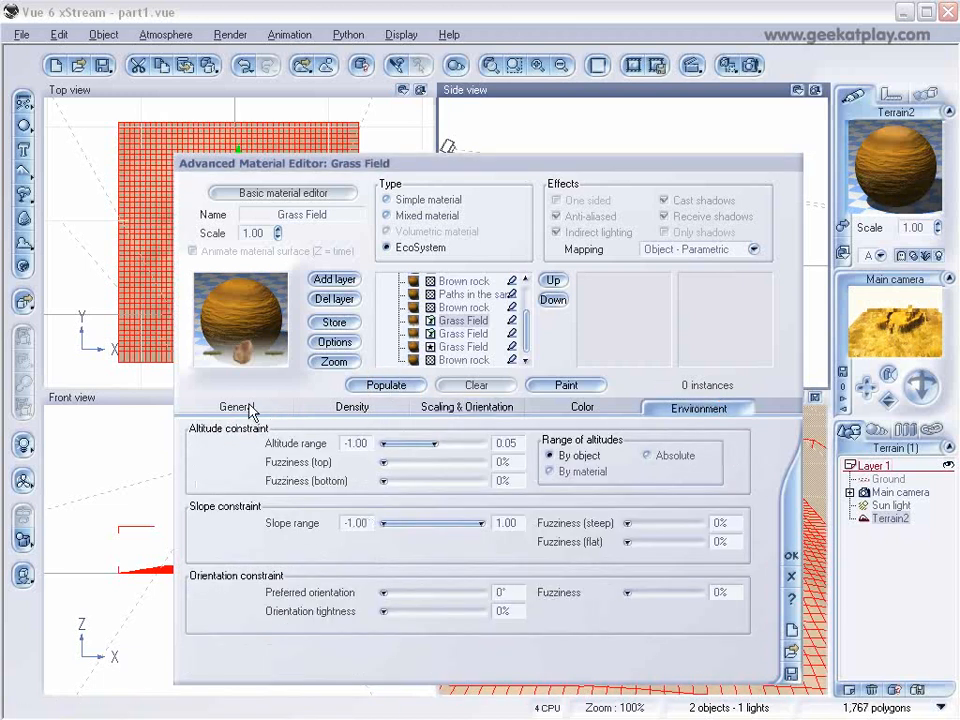
{"action": "left_click", "coordinate": [458, 333]}
{"action": "left_click", "coordinate": [384, 385]}
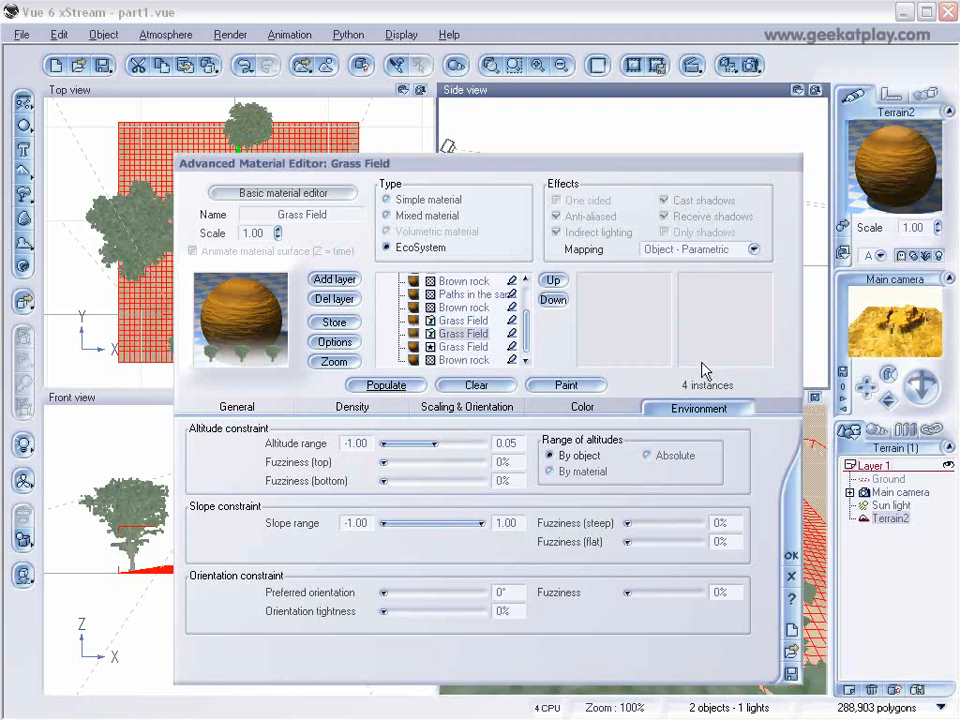
Step: Set the Rural Maple Tree's scale to 0.200, repopulate the second Grass Field layer and render the scene
{"action": "left_click", "coordinate": [237, 407]}
{"action": "left_click_drag", "start_coordinate": [402, 477], "coordinate": [402, 495]}
{"action": "left_click", "coordinate": [386, 385]}
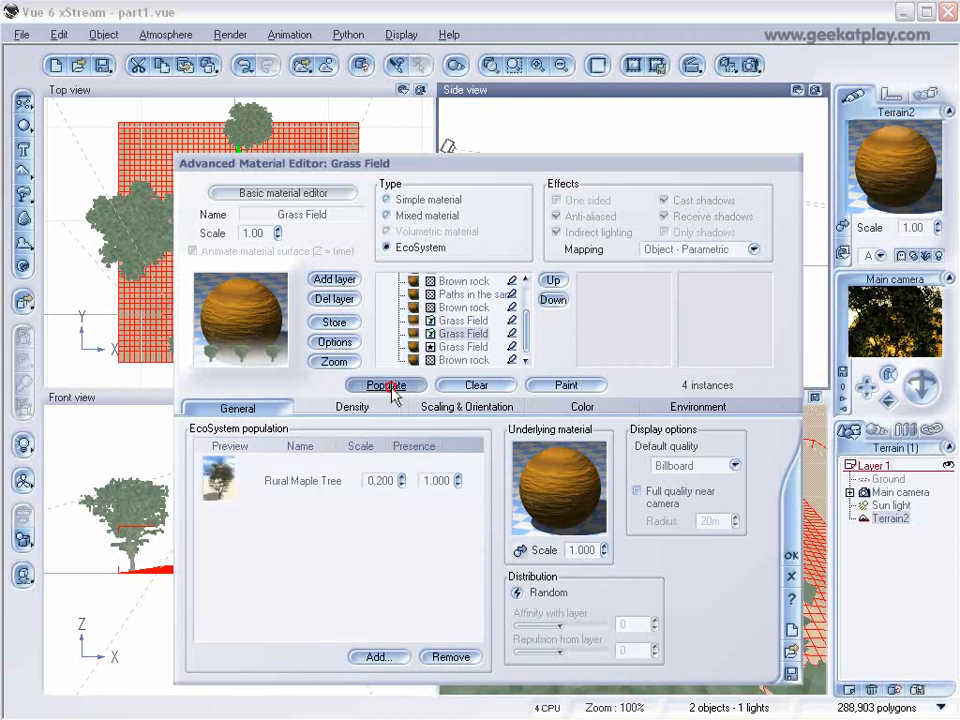
{"action": "left_click", "coordinate": [756, 66]}
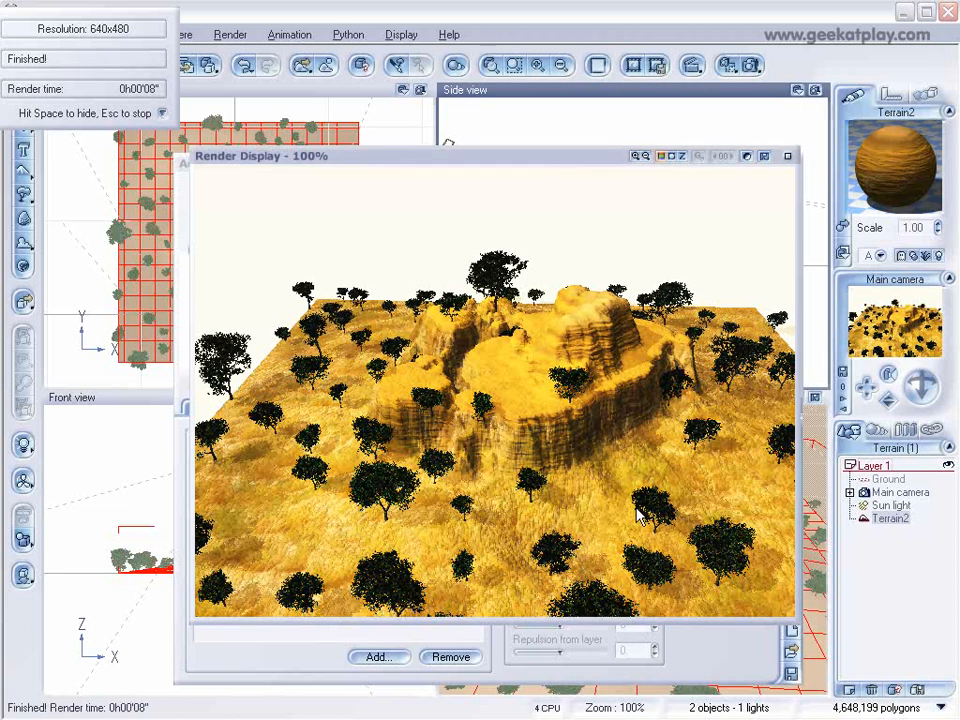
{"action": "right_click", "coordinate": [637, 510]}
{"action": "left_click", "coordinate": [787, 156]}
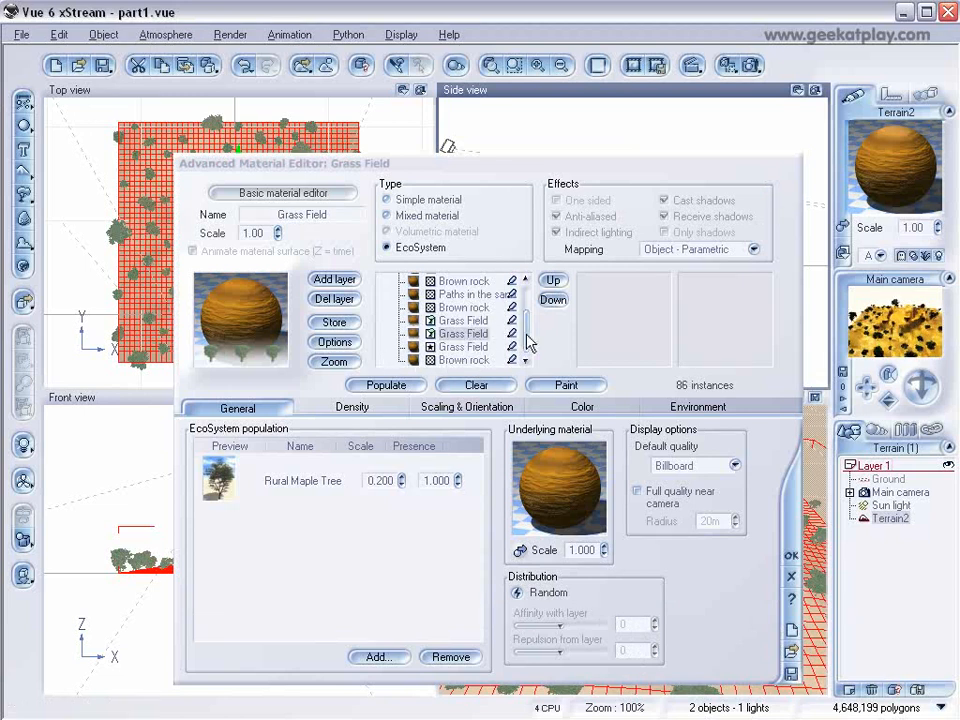
Step: Change the second Paths in the sand sublayer to an EcoSystem, review its environment constraints and accept the terrain material
{"action": "left_click_drag", "start_coordinate": [523, 317], "coordinate": [523, 298]}
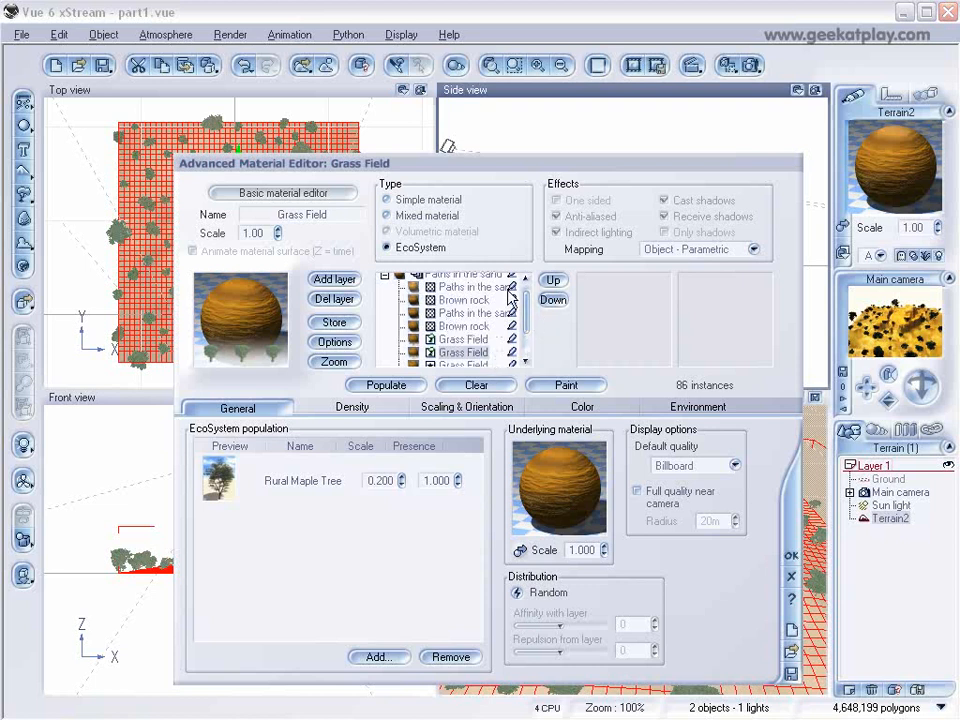
{"action": "left_click", "coordinate": [466, 314]}
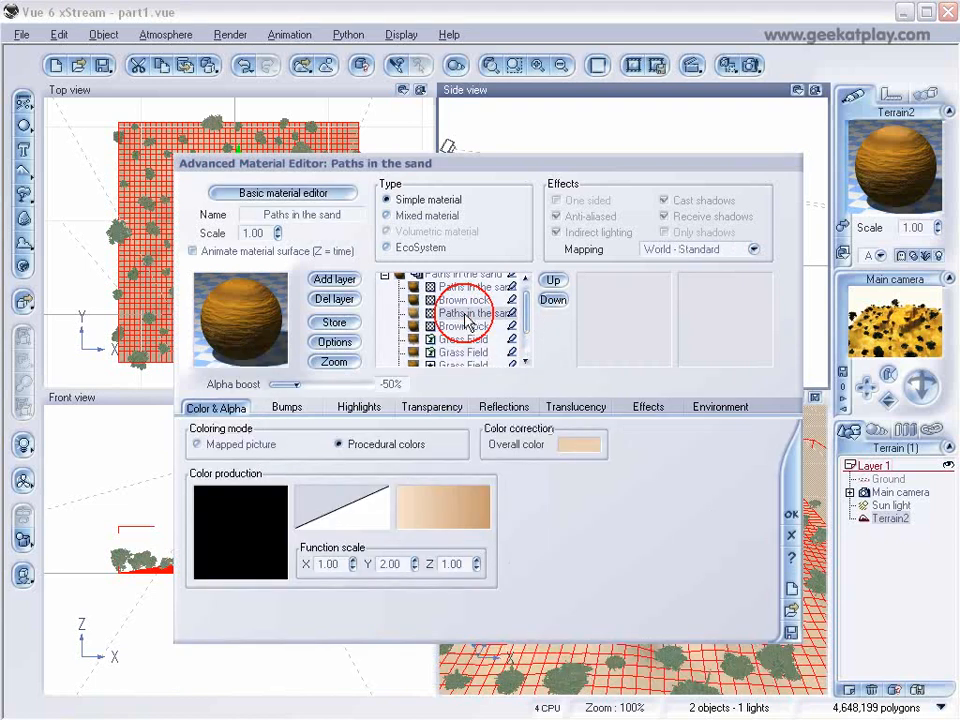
{"action": "left_click", "coordinate": [386, 247]}
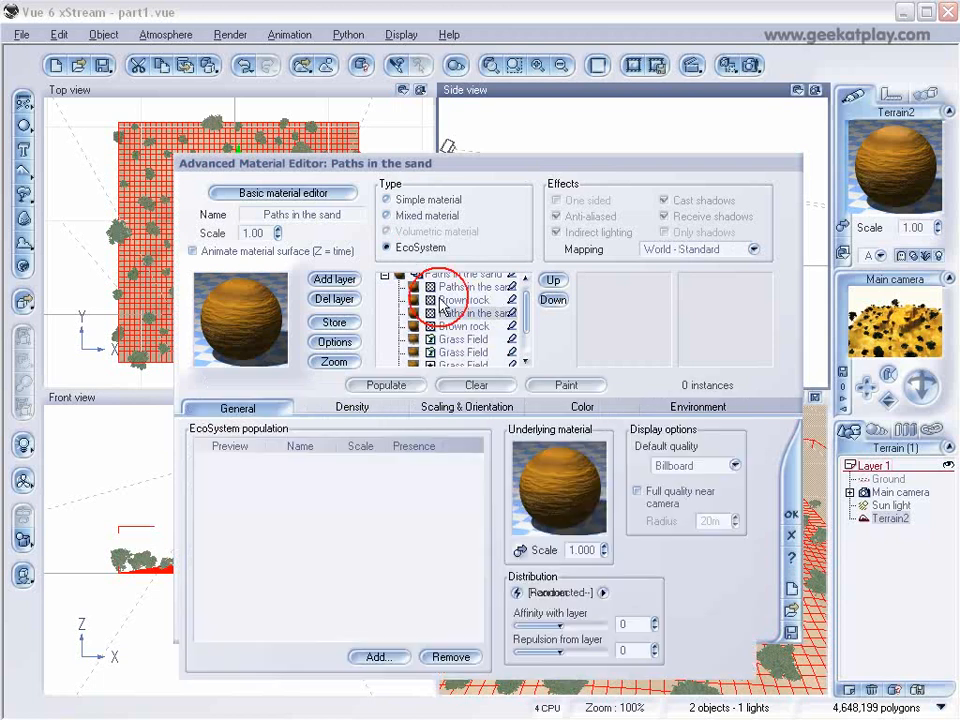
{"action": "left_click", "coordinate": [699, 408]}
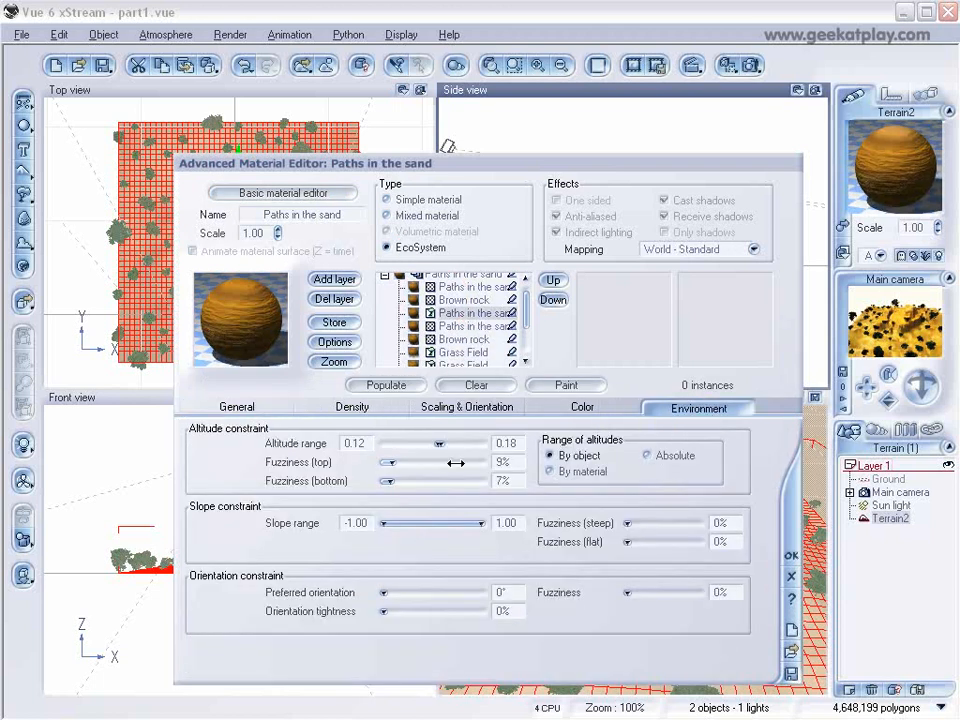
{"action": "left_click", "coordinate": [473, 326]}
{"action": "left_click", "coordinate": [469, 312]}
{"action": "left_click", "coordinate": [797, 560]}
Step: Enlarge the terrain several times over in the Top view and shift it along X in front of the camera
{"action": "left_click", "coordinate": [333, 332]}
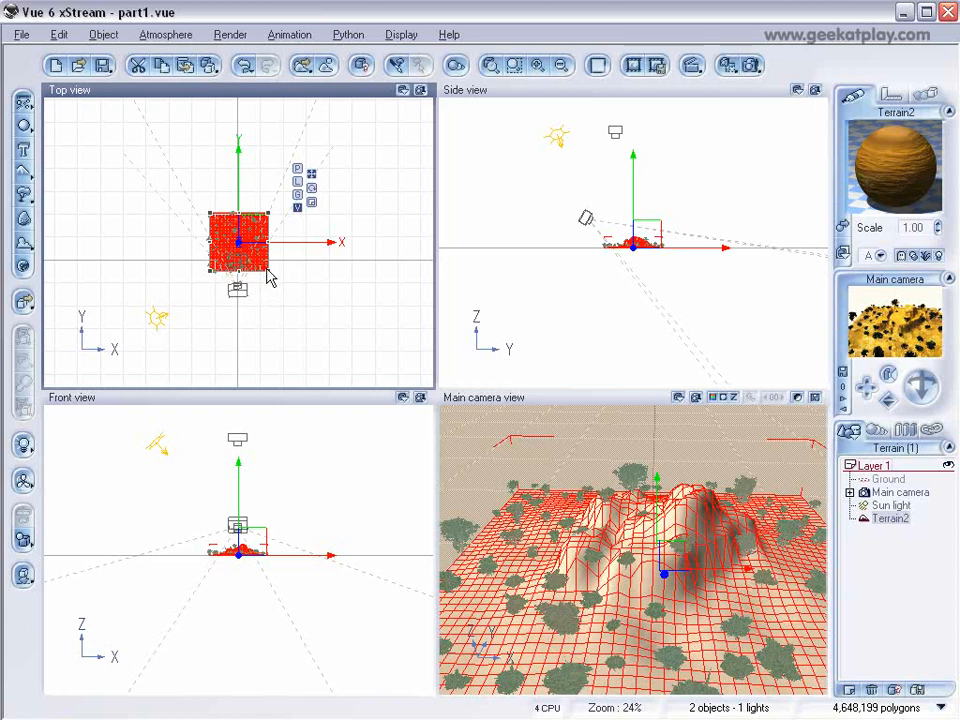
{"action": "scroll", "coordinate": [240, 250], "scroll_direction": "down", "scroll_amount": 3}
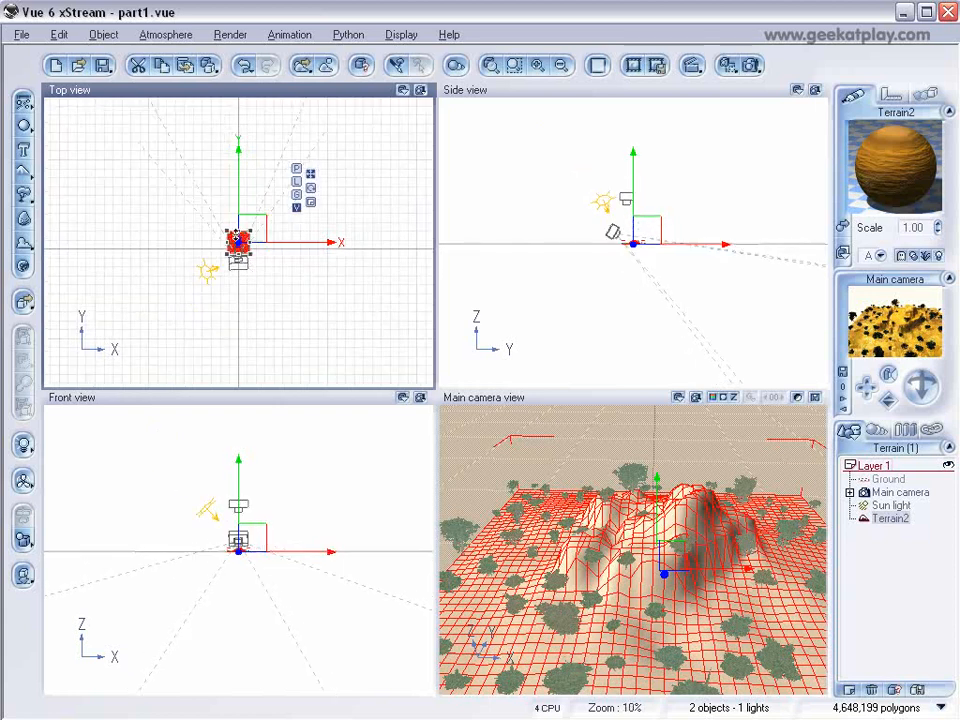
{"action": "left_click_drag", "start_coordinate": [230, 240], "coordinate": [47, 97]}
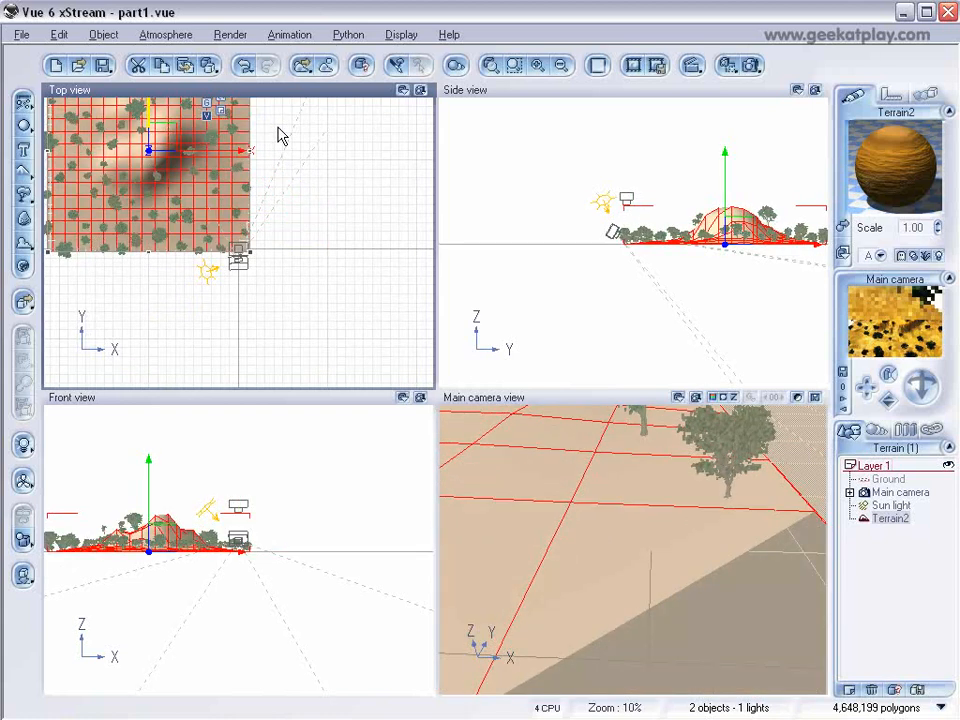
{"action": "left_click_drag", "start_coordinate": [168, 131], "coordinate": [273, 131]}
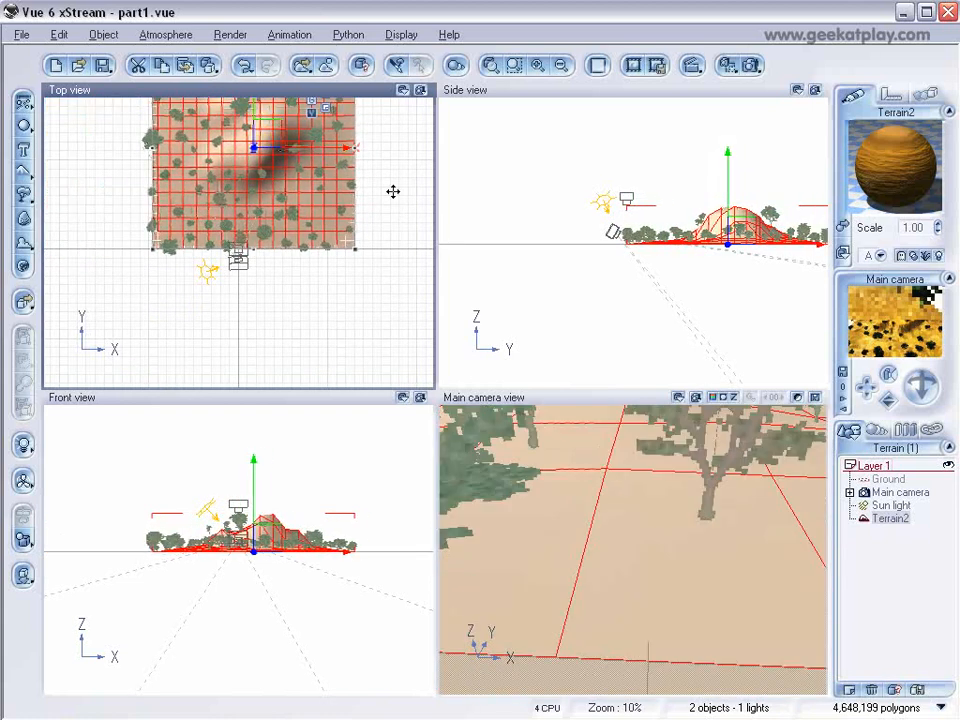
Step: Raise the Main camera and pull it back from the terrain in the Side view to overlook the landscape
{"action": "left_click", "coordinate": [889, 492]}
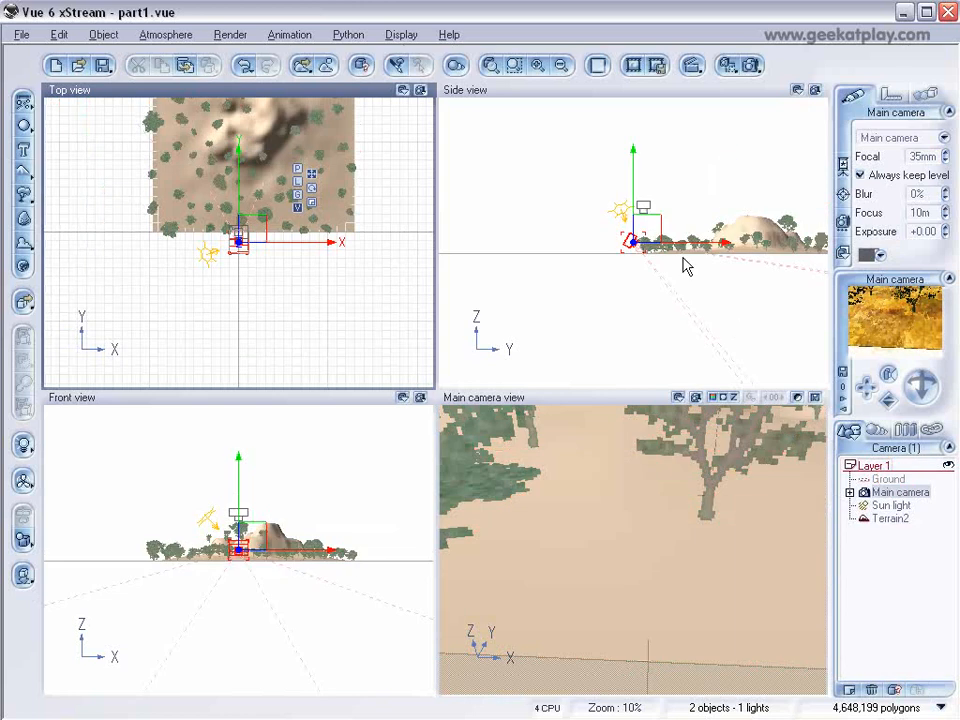
{"action": "left_click", "coordinate": [641, 217]}
{"action": "mouse_move", "coordinate": [641, 217]}
{"action": "left_mouse_down"}
{"action": "mouse_move", "coordinate": [628, 180]}
{"action": "mouse_move", "coordinate": [632, 200]}
{"action": "left_mouse_up"}
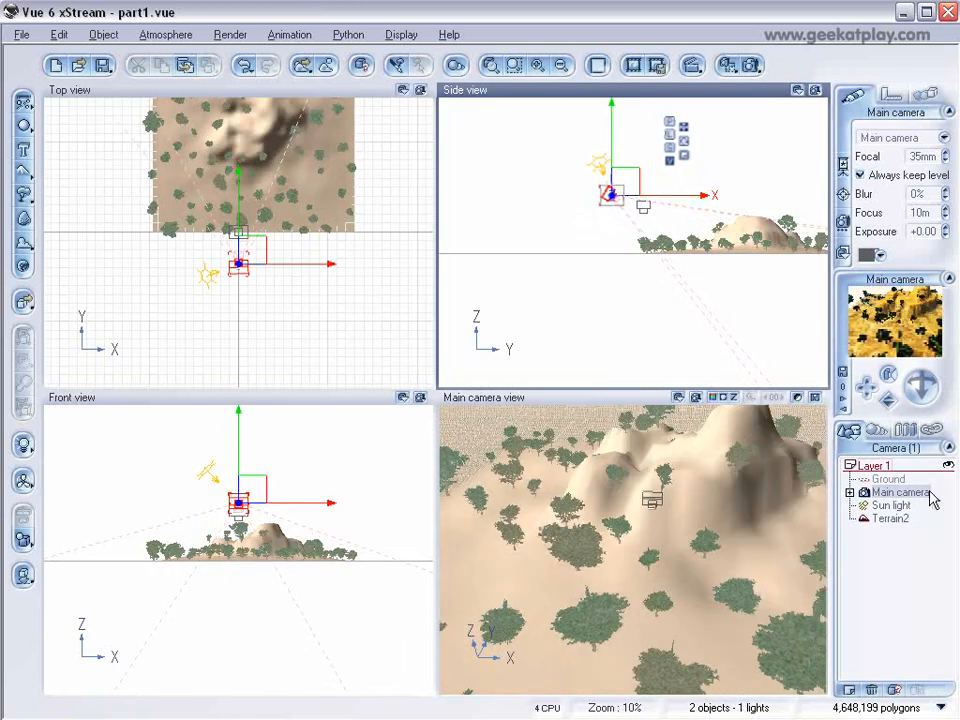
Step: Edit Terrain2's material and remove the Rural Maple Tree from the second Grass Field layer's EcoSystem population
{"action": "left_click", "coordinate": [889, 518]}
{"action": "double_click", "coordinate": [894, 168]}
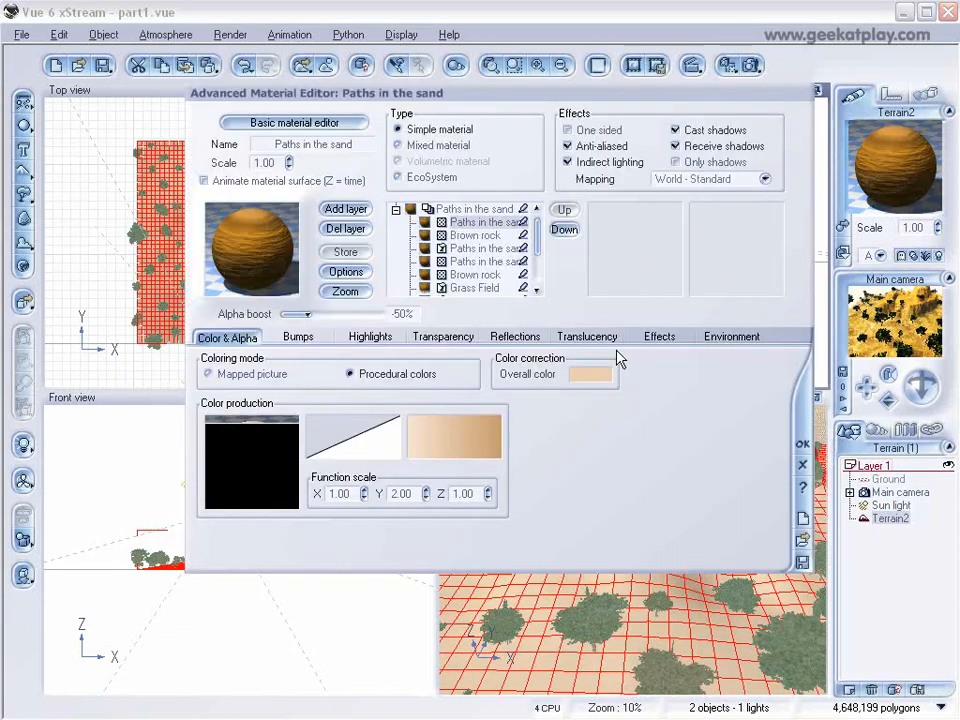
{"action": "left_click_drag", "start_coordinate": [540, 245], "coordinate": [540, 270]}
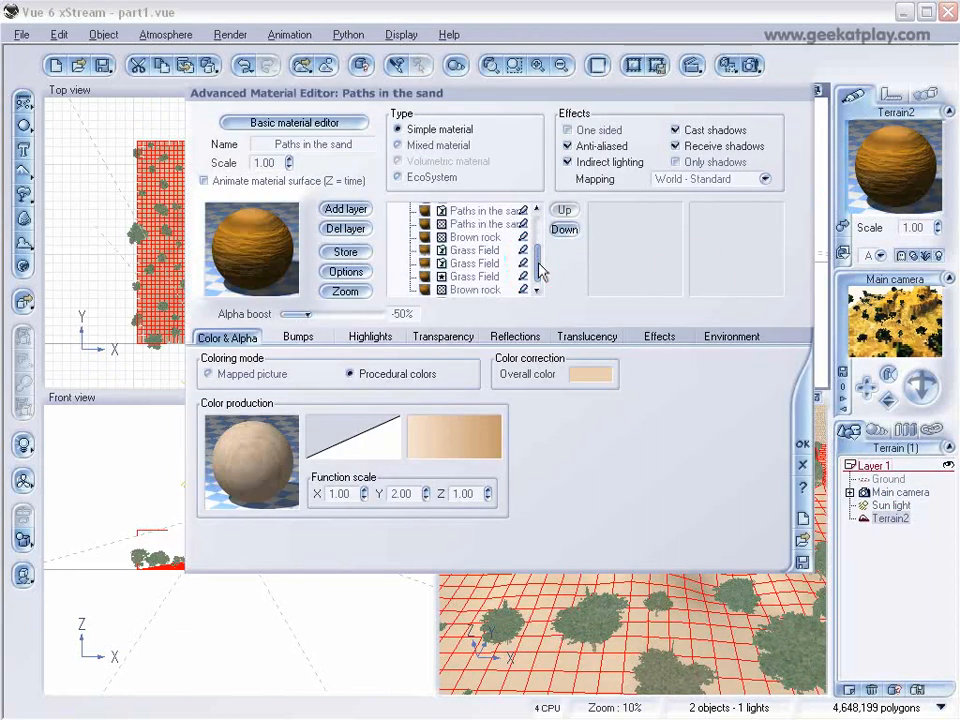
{"action": "left_click", "coordinate": [472, 264]}
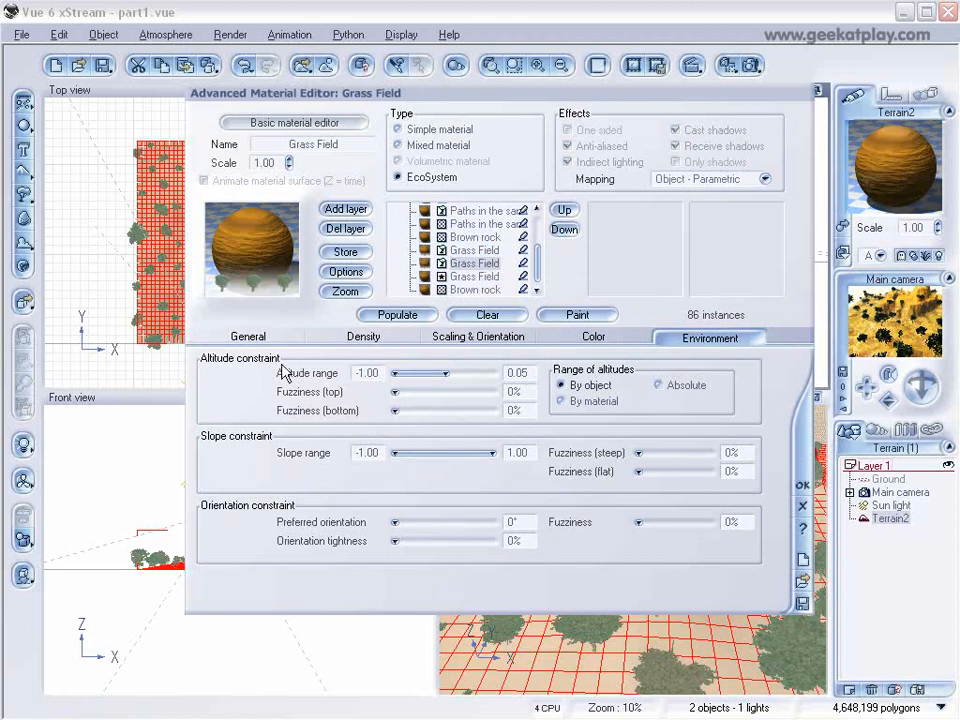
{"action": "left_click", "coordinate": [252, 336]}
{"action": "left_click", "coordinate": [288, 410]}
{"action": "left_click", "coordinate": [387, 586]}
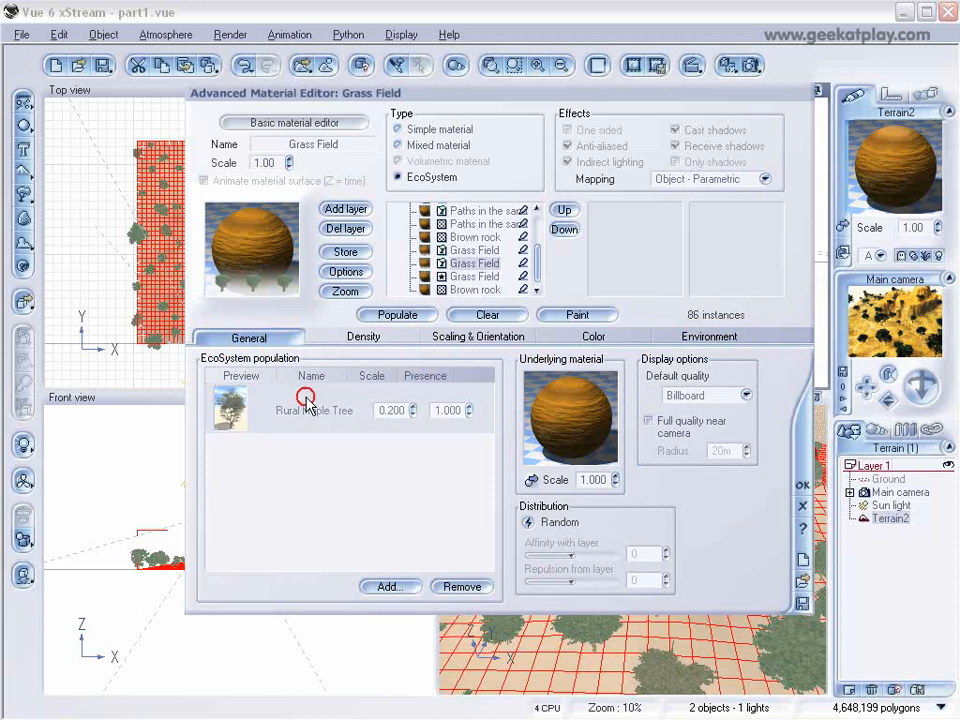
{"action": "left_click", "coordinate": [440, 586]}
Step: Add the Red Maple Tree and the Yellow Maple Tree to the second Grass Field layer's EcoSystem population
{"action": "left_click", "coordinate": [386, 587]}
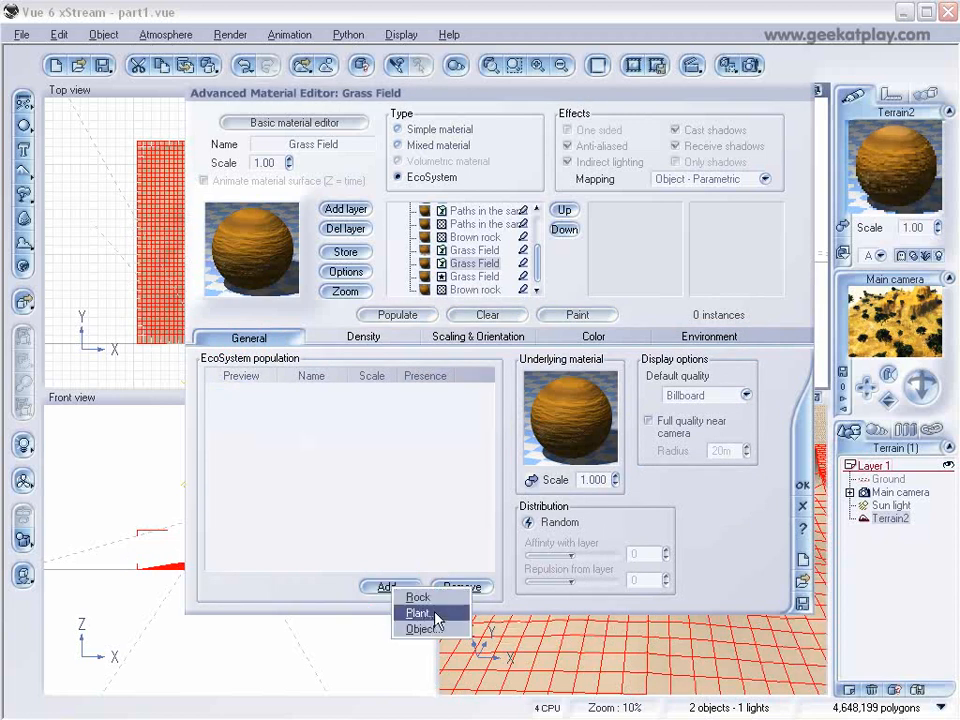
{"action": "left_click", "coordinate": [420, 612]}
{"action": "left_click", "coordinate": [110, 257]}
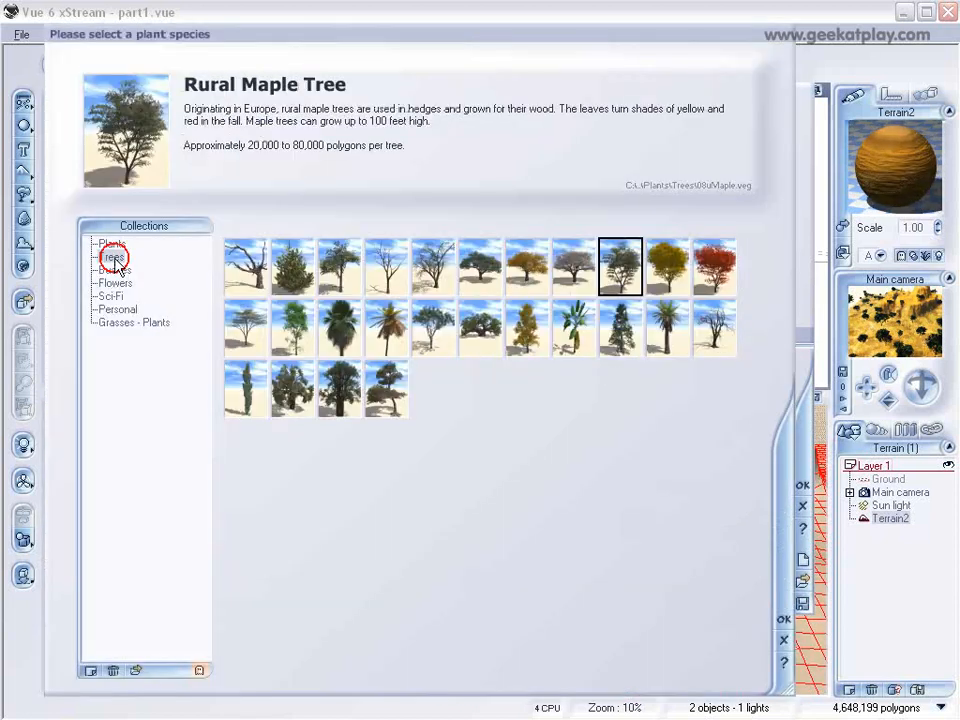
{"action": "left_click", "coordinate": [712, 278]}
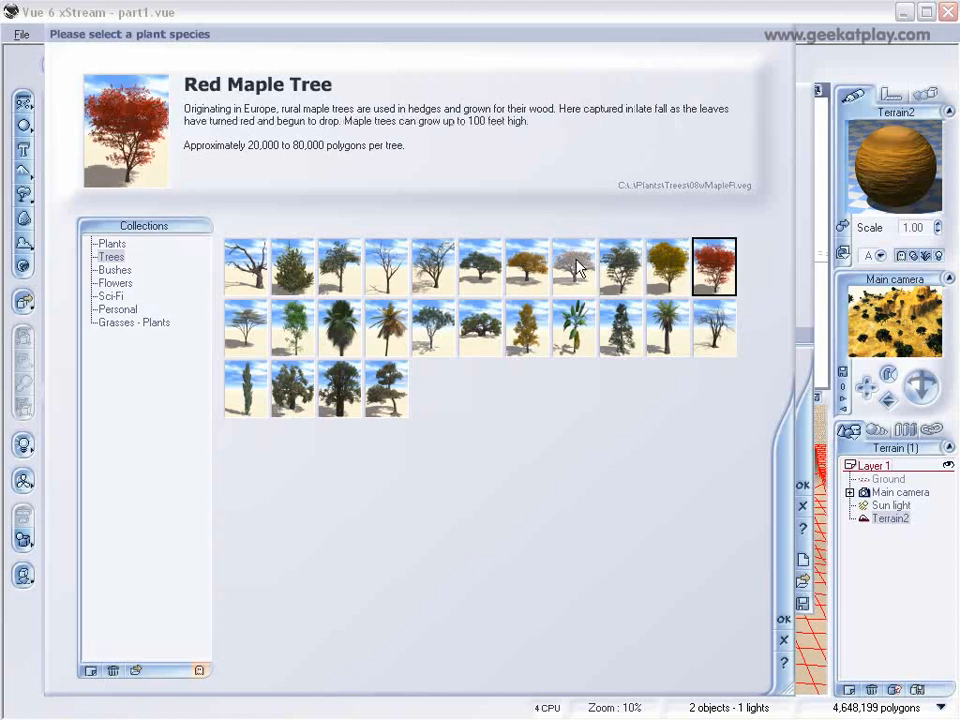
{"action": "left_click", "coordinate": [783, 622]}
{"action": "left_click", "coordinate": [392, 587]}
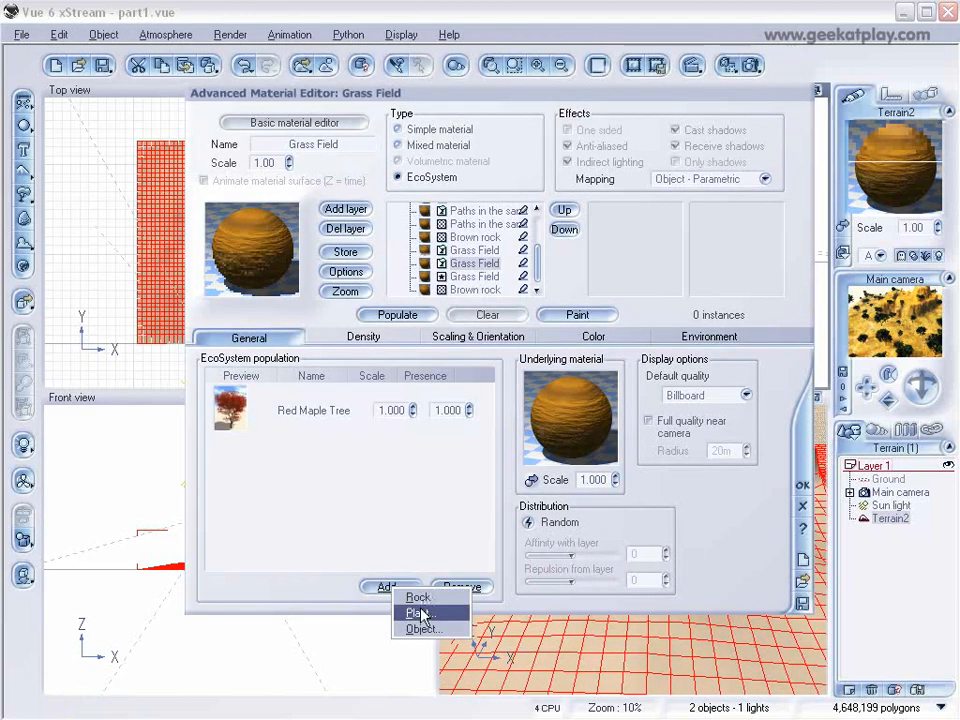
{"action": "left_click", "coordinate": [418, 612]}
{"action": "left_click", "coordinate": [667, 267]}
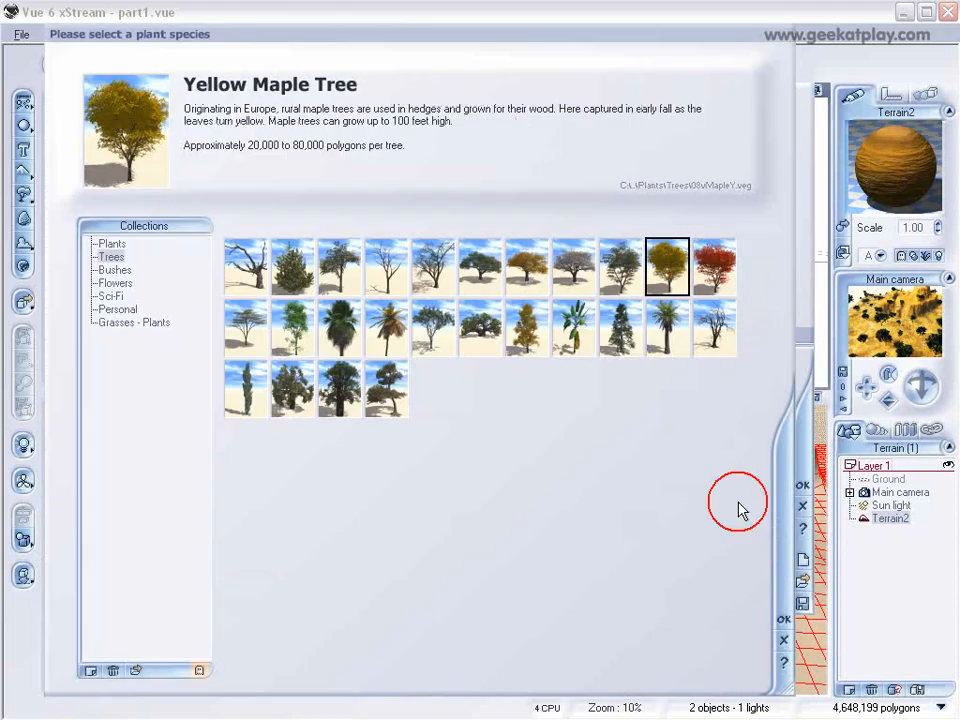
{"action": "left_click", "coordinate": [784, 620]}
Step: Add the Rural Maple Tree as the third species and populate the second Grass Field layer
{"action": "left_click", "coordinate": [386, 587]}
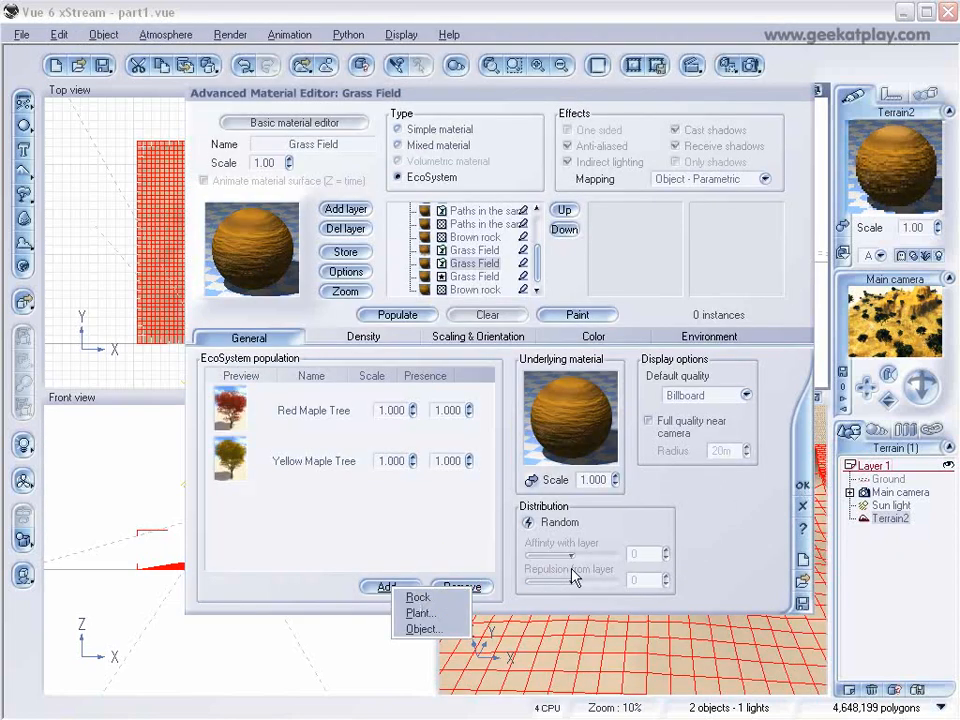
{"action": "left_click", "coordinate": [456, 614]}
{"action": "left_click", "coordinate": [620, 267]}
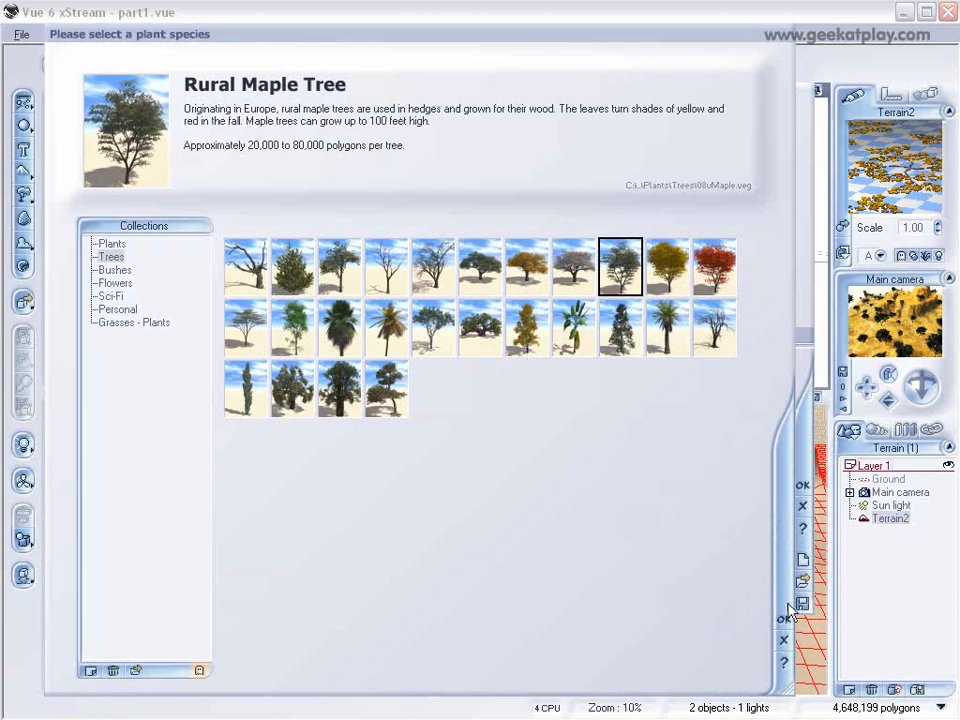
{"action": "left_click", "coordinate": [784, 620]}
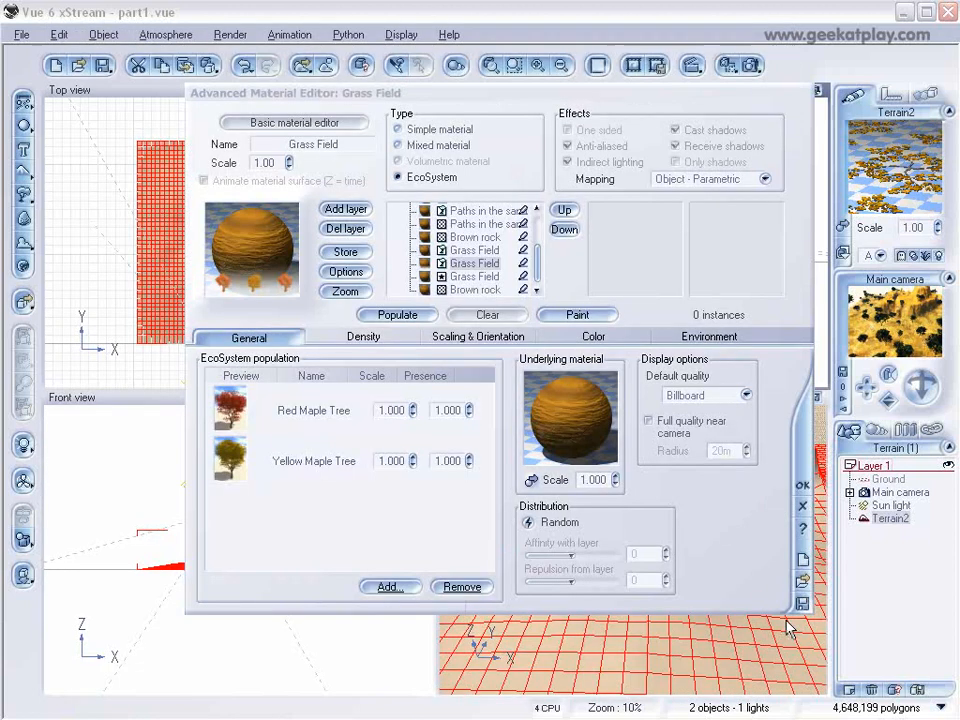
{"action": "left_click", "coordinate": [395, 315]}
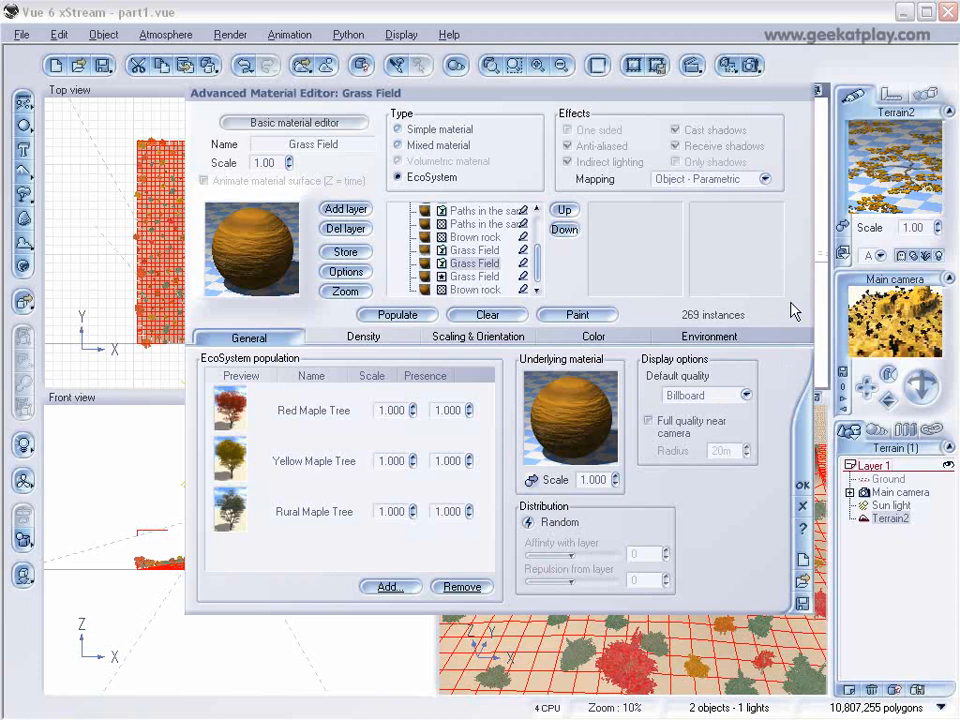
Step: Set the second Grass Field layer's overall density to 69% and repopulate it
{"action": "left_click", "coordinate": [395, 338]}
{"action": "left_click_drag", "start_coordinate": [297, 378], "coordinate": [312, 378]}
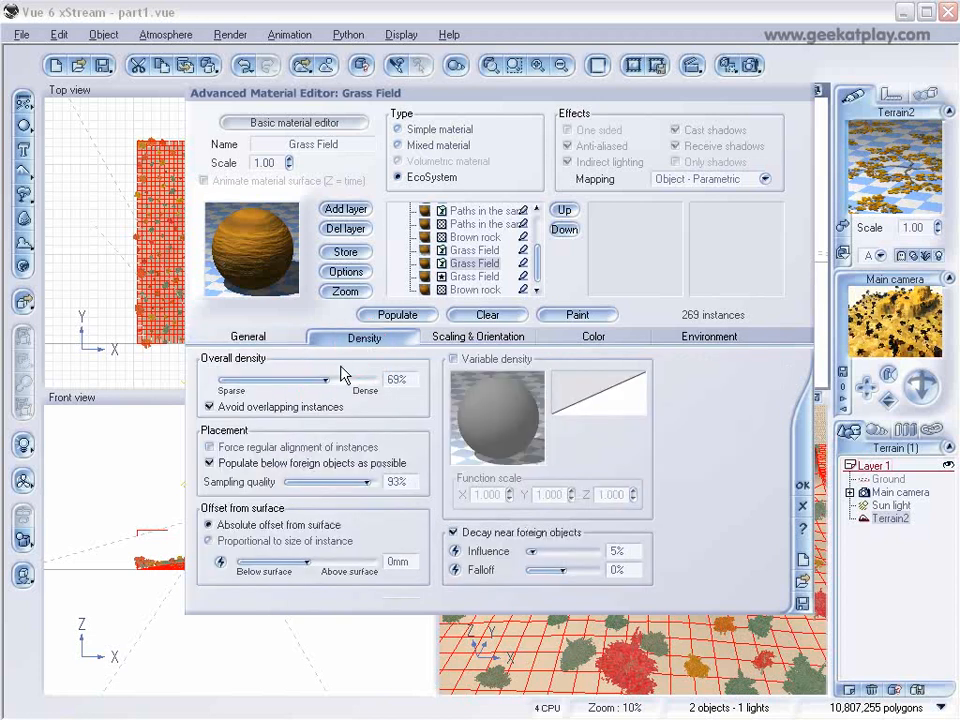
{"action": "left_click", "coordinate": [397, 315]}
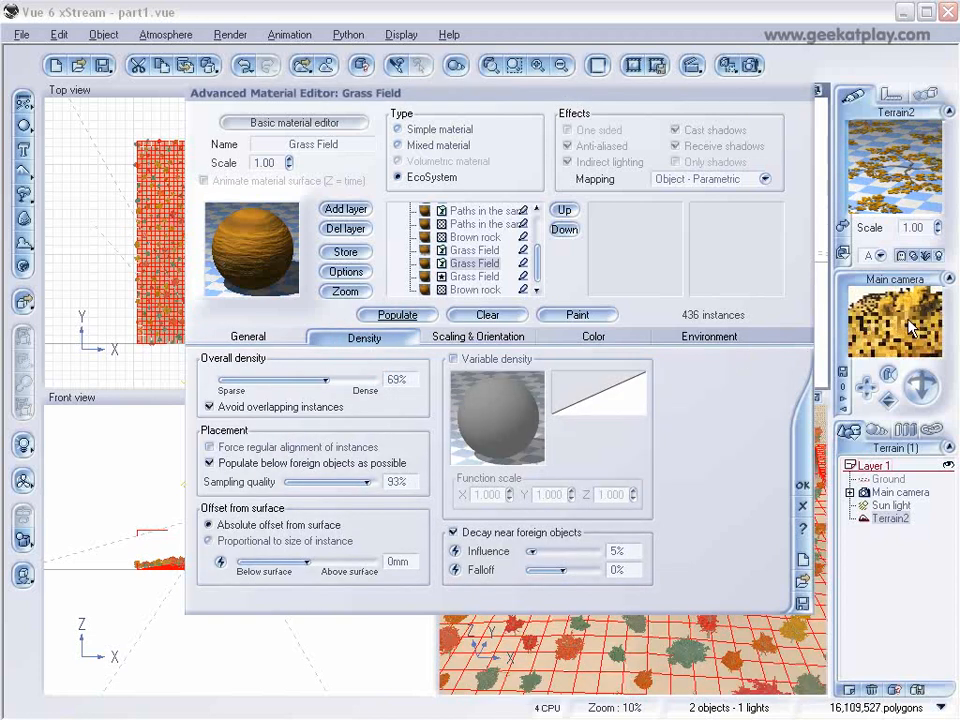
Step: Set the overall density to 78%, turn off Decay near foreign objects and repopulate the layer
{"action": "left_click", "coordinate": [403, 341]}
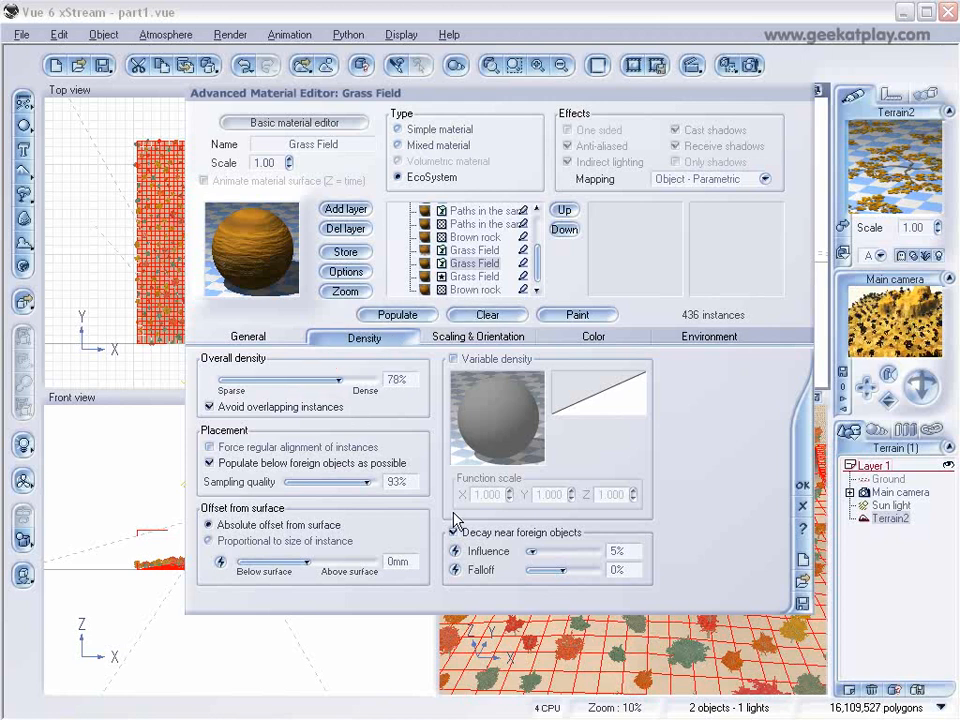
{"action": "left_click", "coordinate": [457, 531]}
{"action": "left_click", "coordinate": [428, 316]}
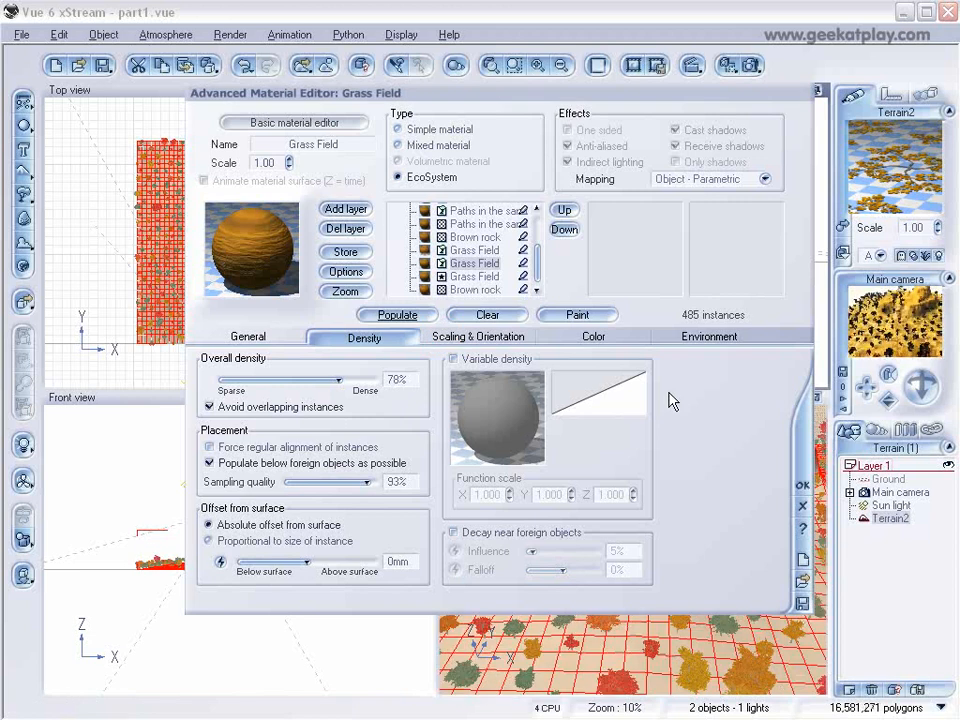
Step: Set the second Grass Field layer's overall density to 83% and populate it again
{"action": "left_click", "coordinate": [262, 337]}
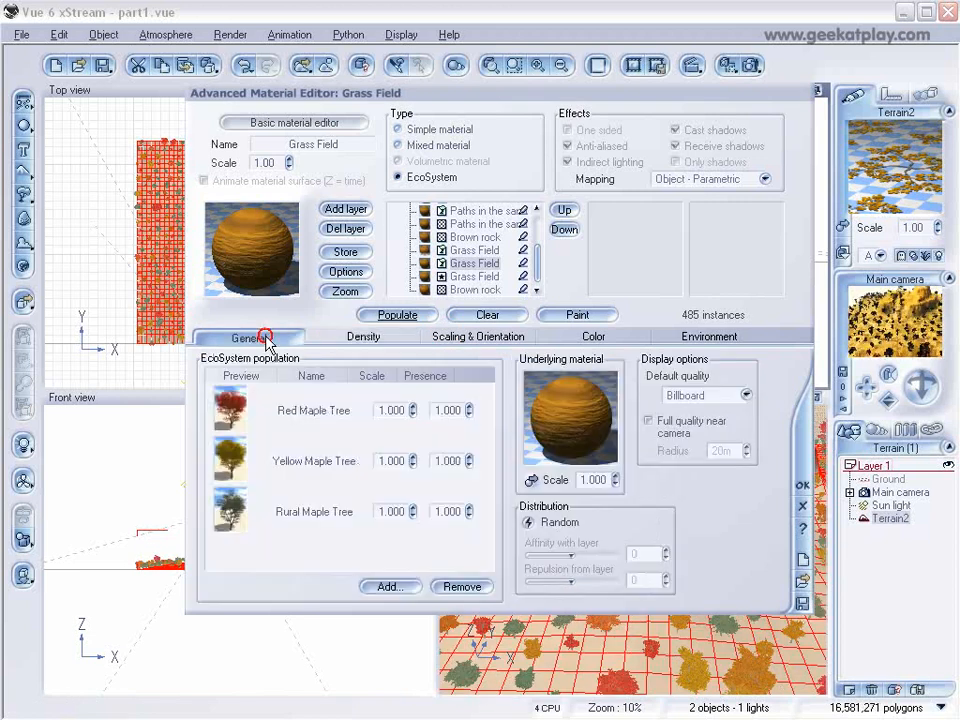
{"action": "left_click", "coordinate": [345, 338]}
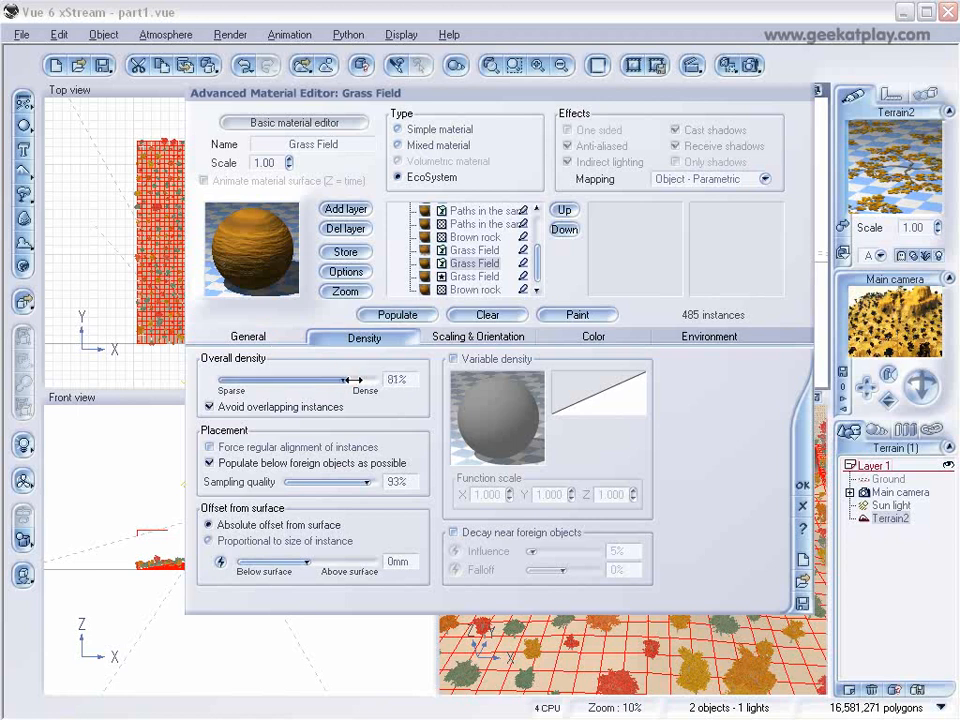
{"action": "left_click", "coordinate": [400, 316]}
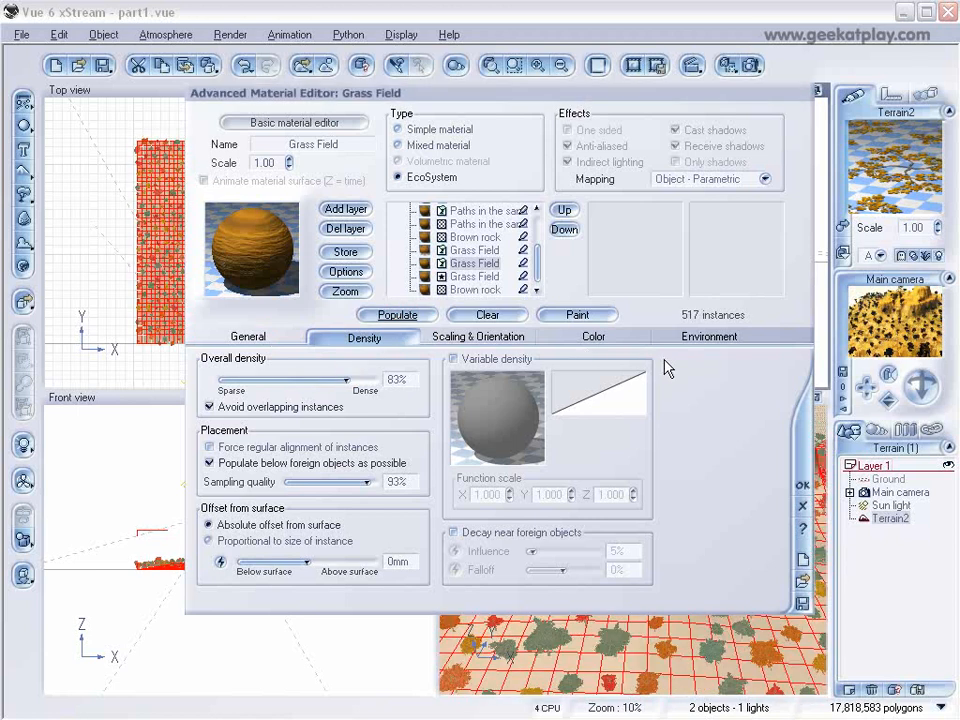
Step: Remove the Patch of Grass from the first Grass Field layer's EcoSystem population
{"action": "left_click", "coordinate": [476, 251]}
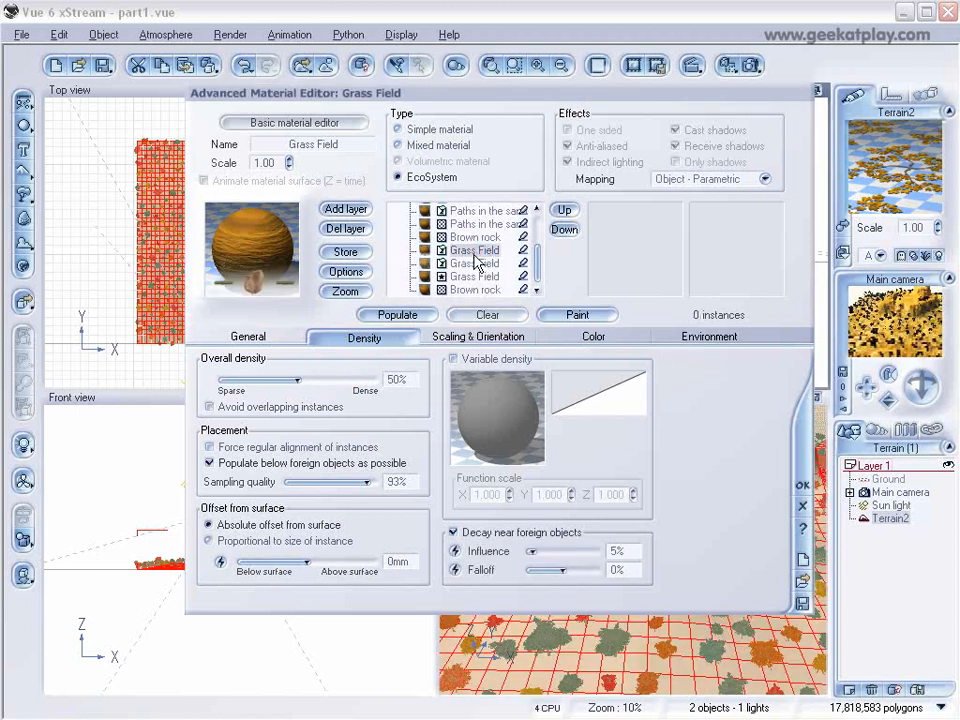
{"action": "left_click", "coordinate": [272, 340]}
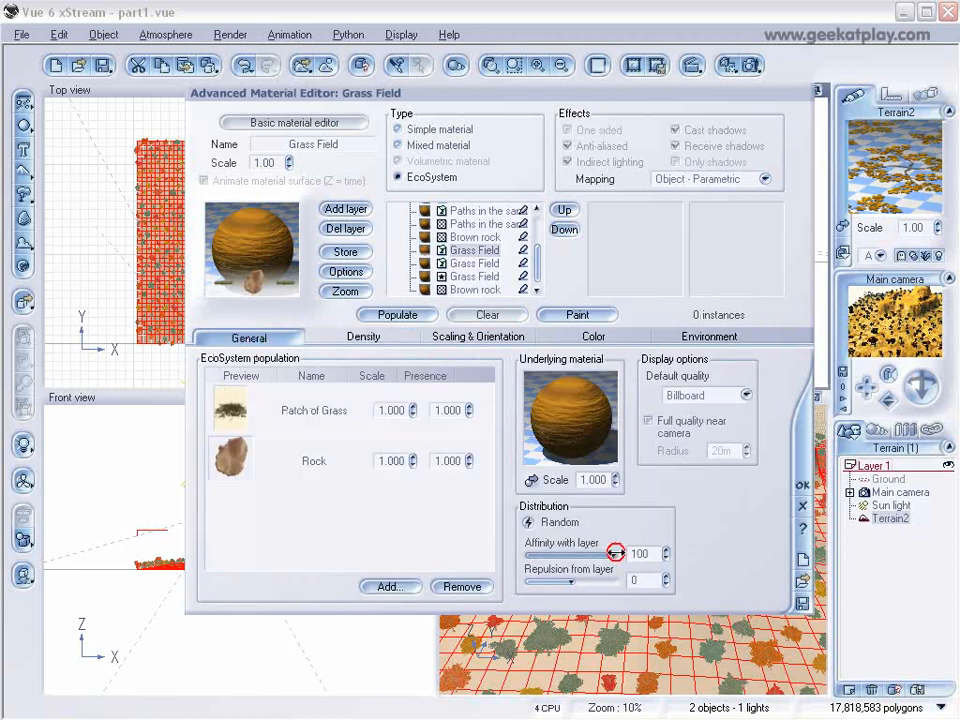
{"action": "left_click", "coordinate": [306, 414]}
{"action": "left_click", "coordinate": [425, 537]}
{"action": "left_click", "coordinate": [462, 586]}
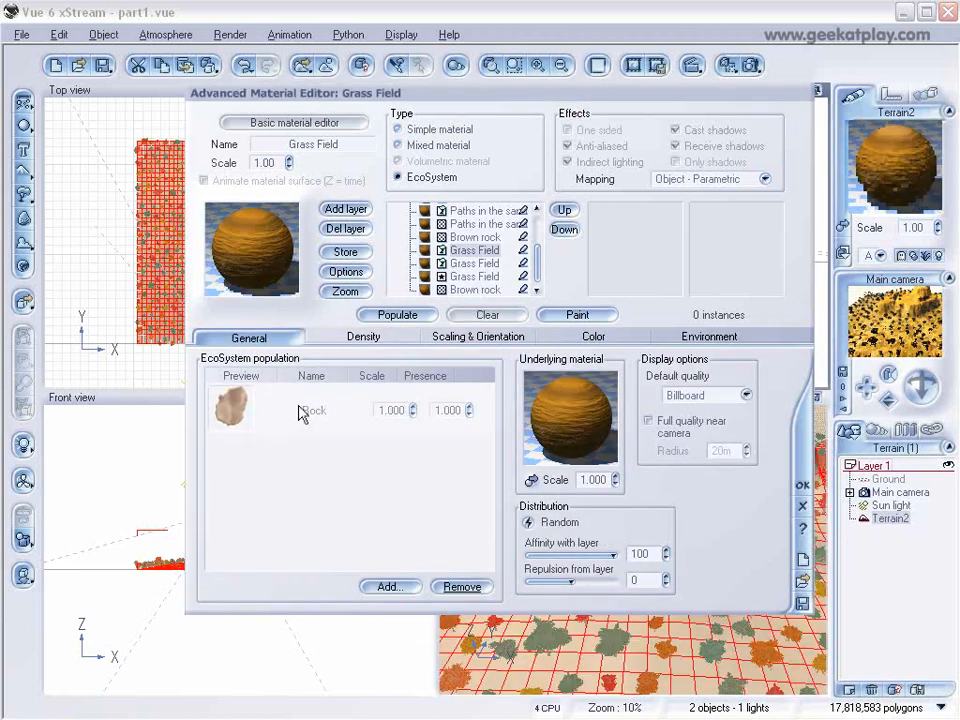
Step: Add the Fall Cherry Tree at scale 0.700 to the first Grass Field layer and populate it at 99% overall density
{"action": "left_click", "coordinate": [390, 587]}
{"action": "left_click", "coordinate": [419, 613]}
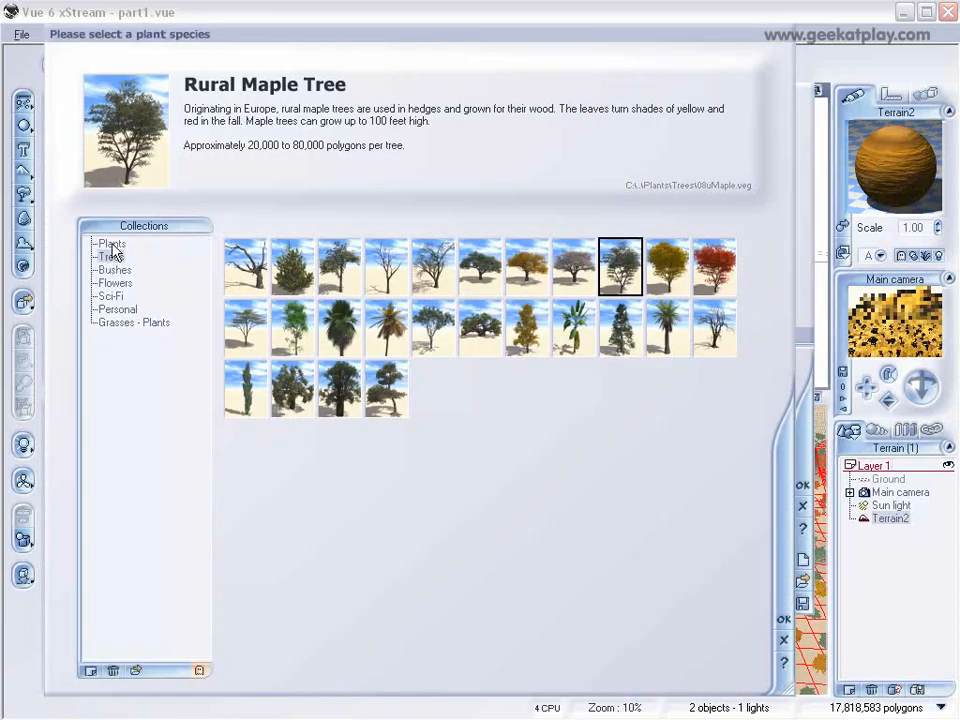
{"action": "left_click", "coordinate": [527, 267]}
{"action": "left_click", "coordinate": [785, 620]}
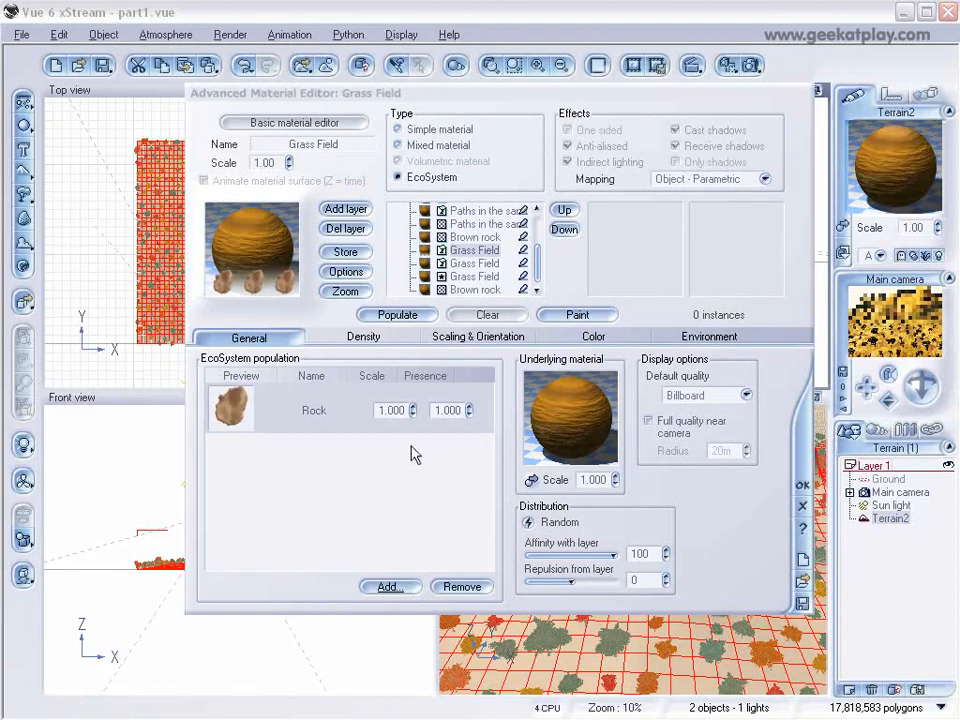
{"action": "left_click_drag", "start_coordinate": [413, 463], "coordinate": [413, 475]}
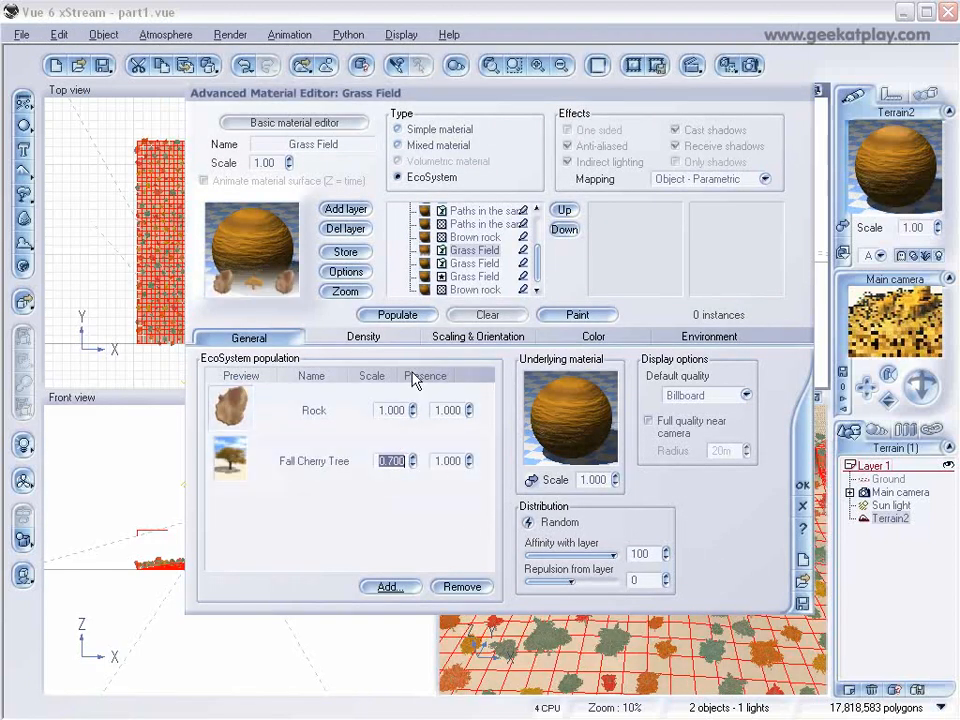
{"action": "left_click", "coordinate": [379, 337]}
{"action": "left_click", "coordinate": [400, 315]}
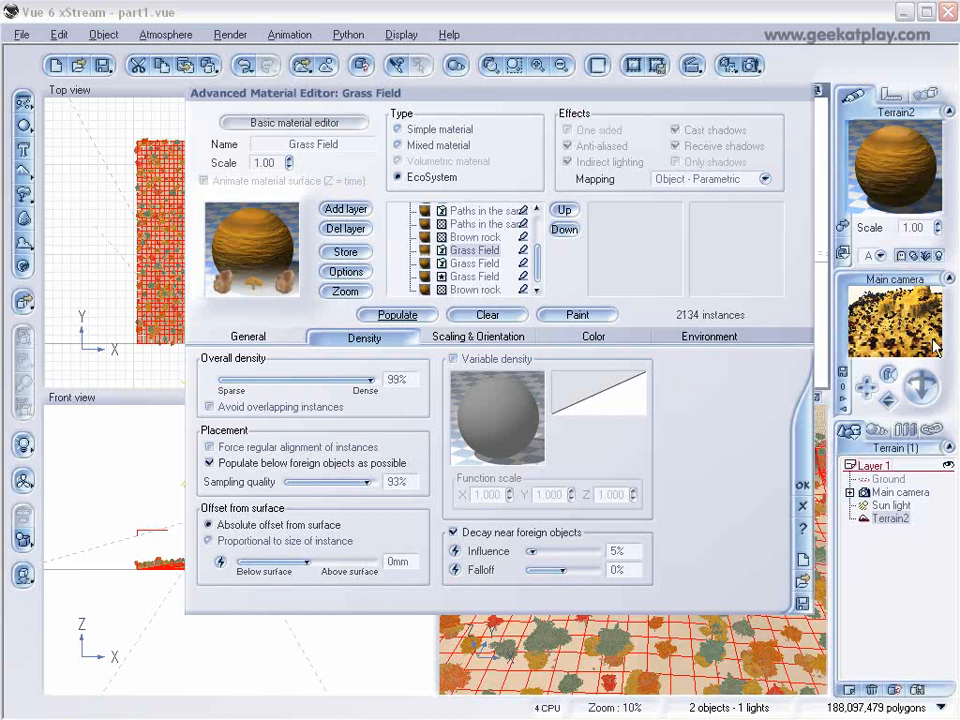
Step: Render the scene to check the tree distribution and close the rendered picture
{"action": "left_click", "coordinate": [750, 67]}
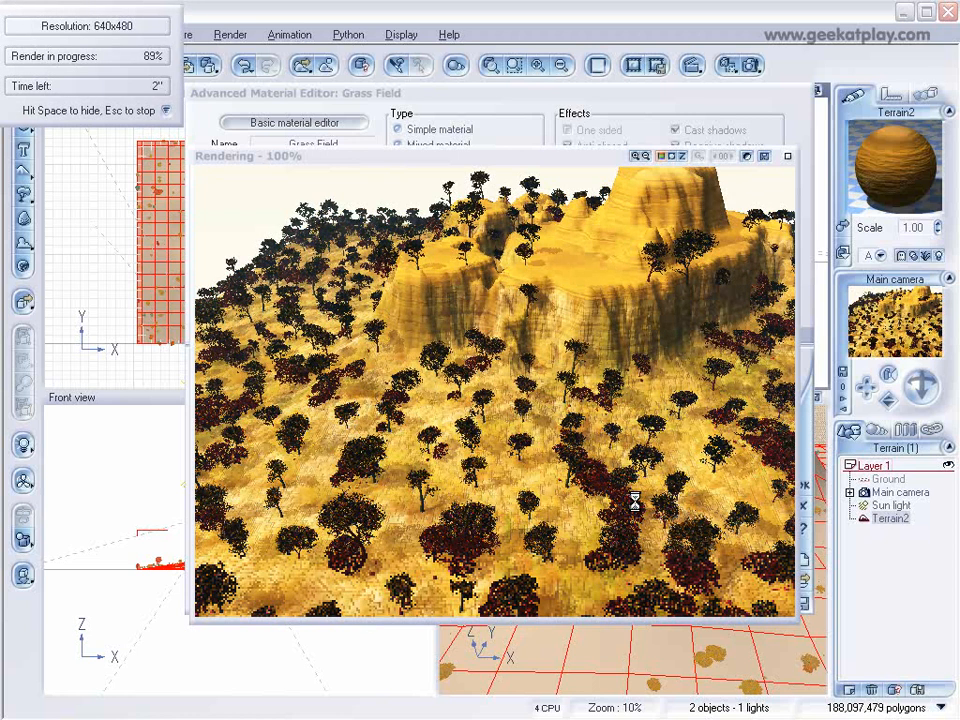
{"action": "right_click", "coordinate": [529, 519]}
{"action": "right_click", "coordinate": [700, 330]}
{"action": "left_click", "coordinate": [784, 157]}
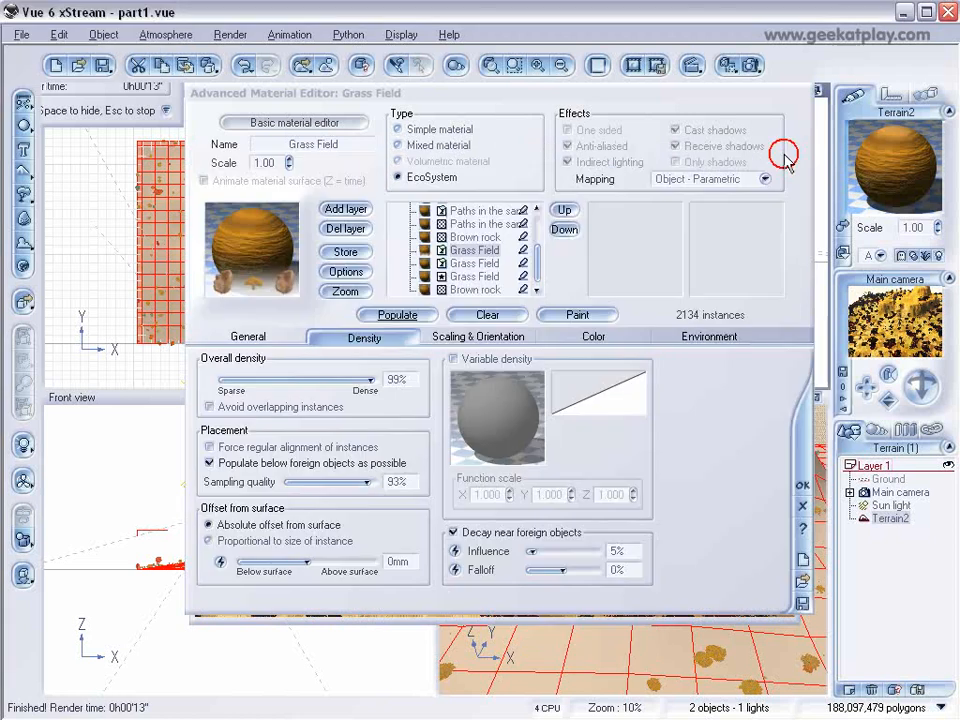
Step: Reset the overall color correction of the first Grass Field layer
{"action": "left_click", "coordinate": [613, 336]}
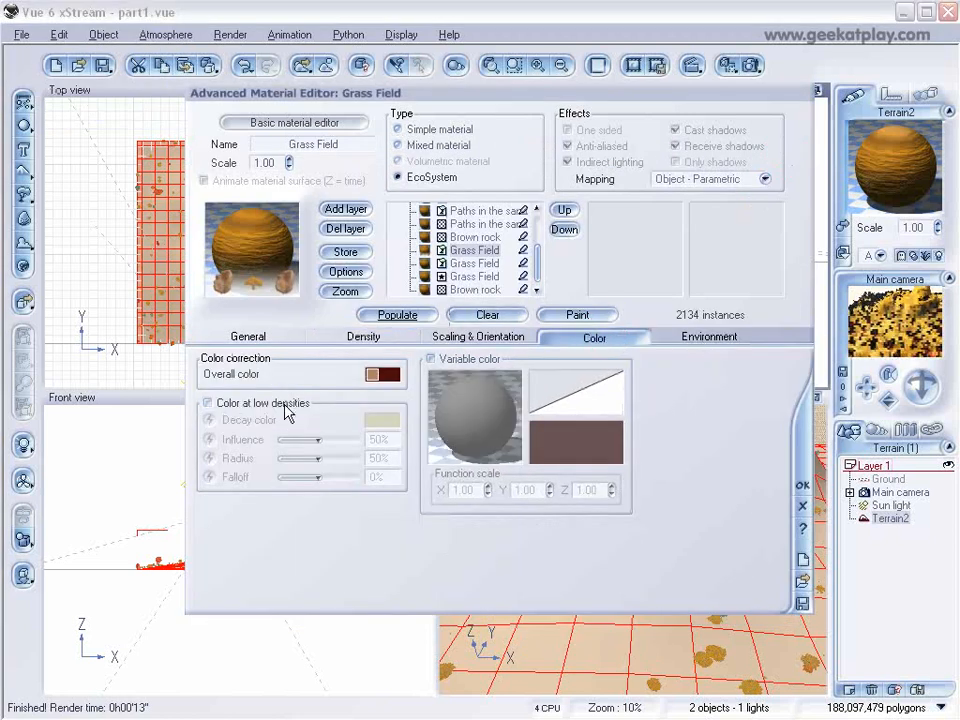
{"action": "right_click", "coordinate": [388, 383]}
{"action": "left_click", "coordinate": [435, 402]}
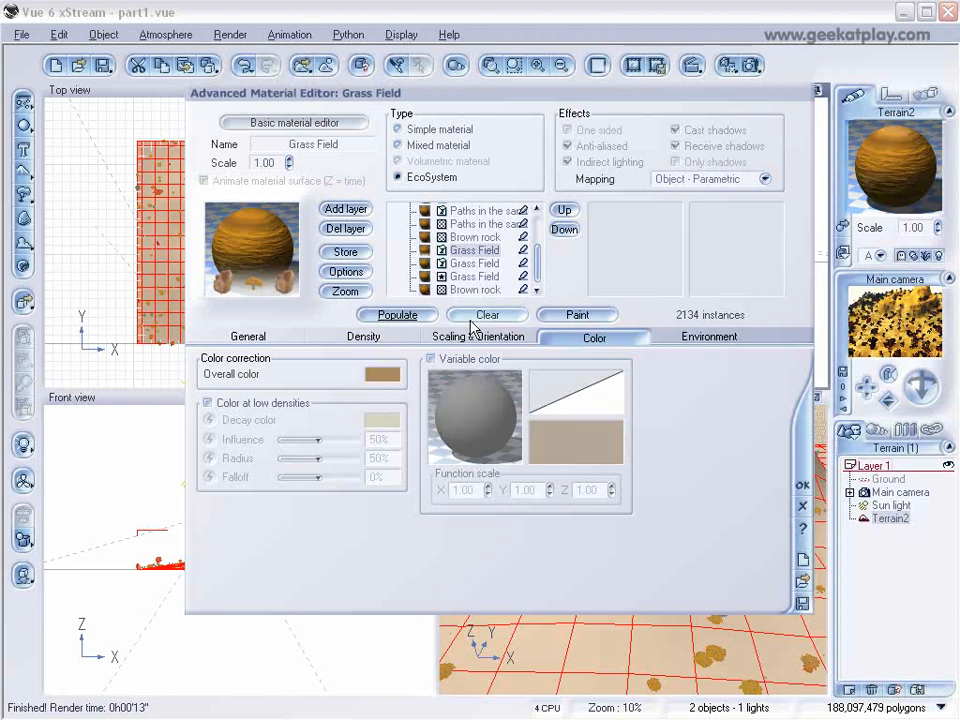
Step: Turn off variable color, reset the overall color of the second Grass Field layer, and repopulate it
{"action": "left_click", "coordinate": [435, 263]}
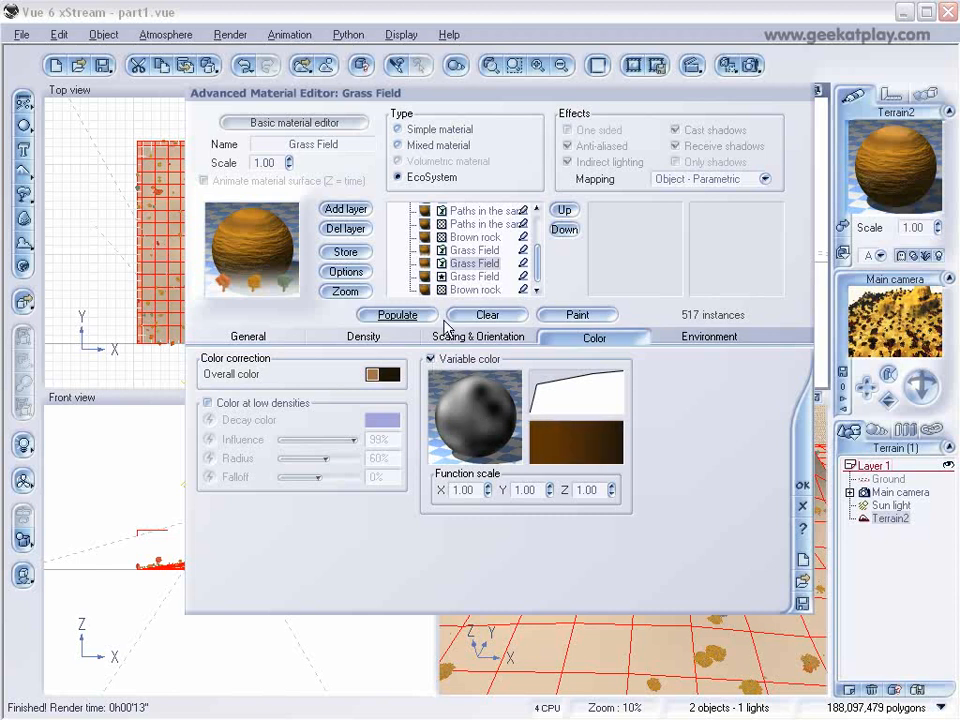
{"action": "left_click", "coordinate": [431, 358]}
{"action": "right_click", "coordinate": [397, 381]}
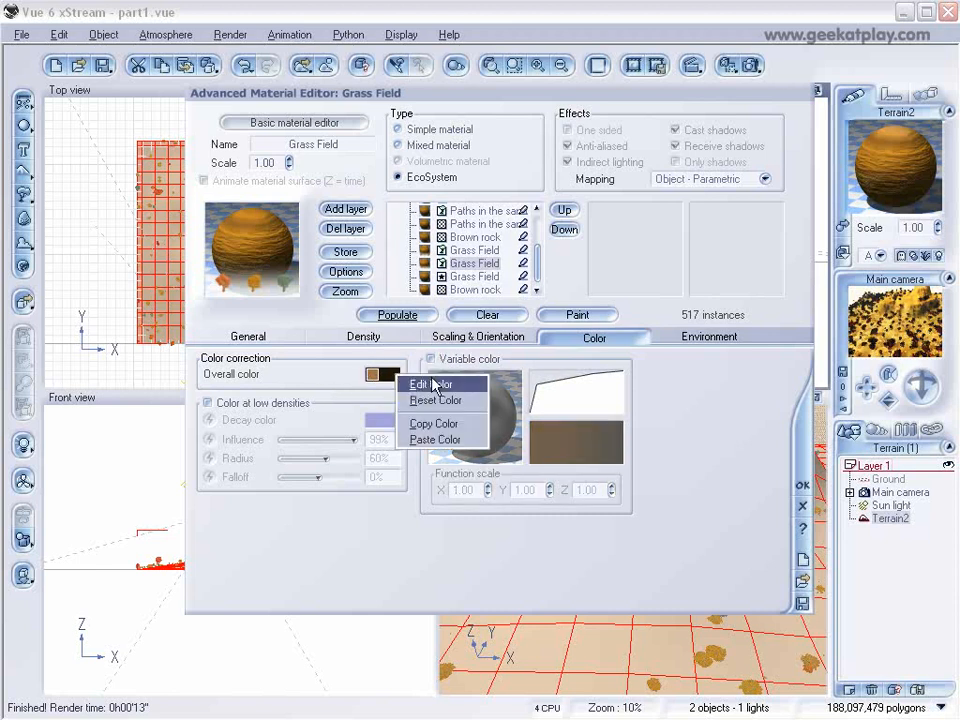
{"action": "left_click", "coordinate": [435, 400]}
{"action": "left_click", "coordinate": [398, 315]}
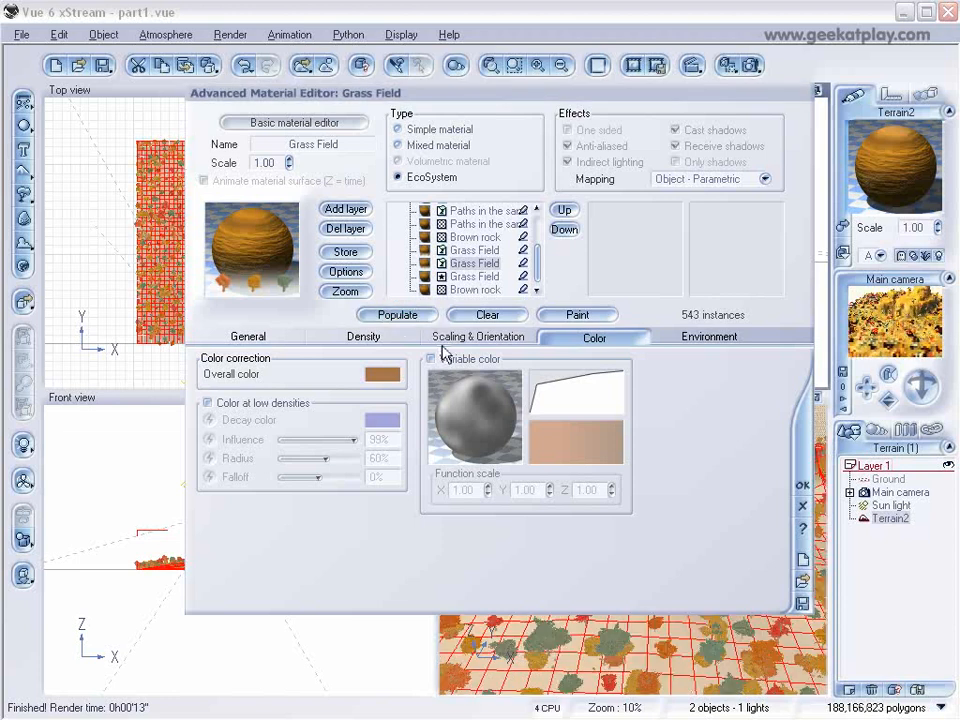
Step: Render the scene to check the second Grass Field layer's tree colors and close the rendered picture
{"action": "left_click", "coordinate": [733, 66]}
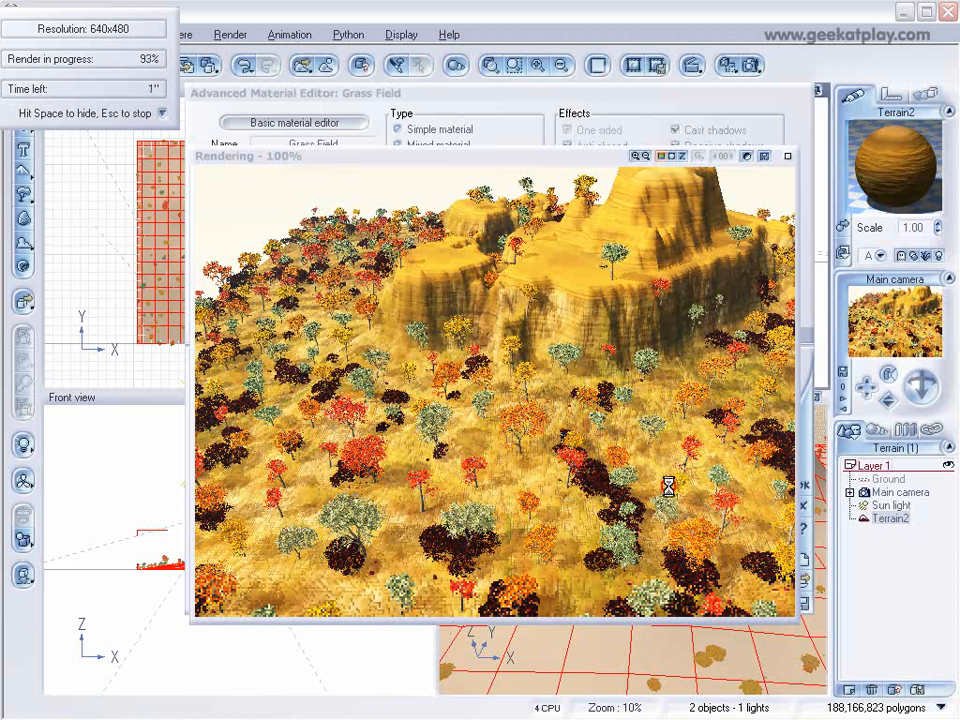
{"action": "right_click", "coordinate": [645, 410]}
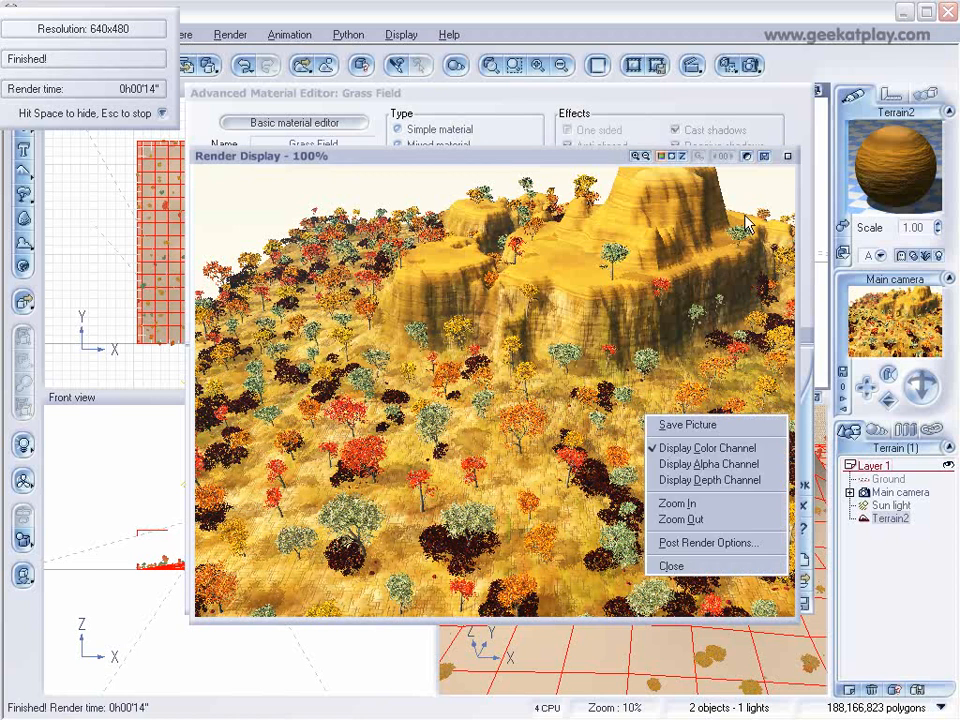
{"action": "left_click", "coordinate": [789, 157]}
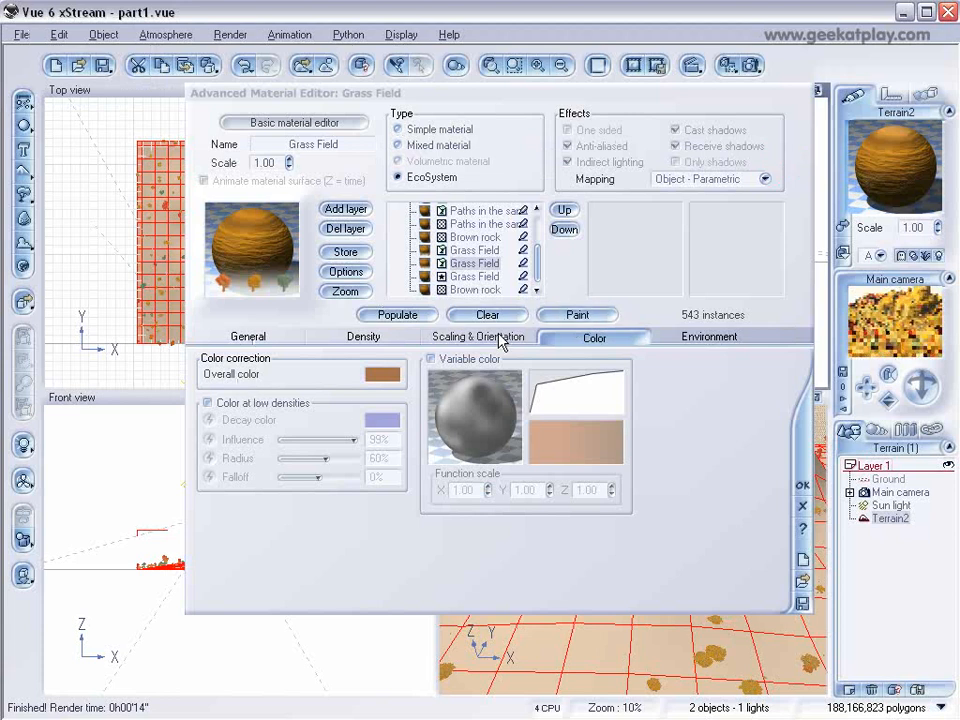
Step: Set the second Grass Field layer's overall density to 100% and repopulate its maple trees
{"action": "left_click", "coordinate": [475, 276]}
{"action": "left_click", "coordinate": [467, 264]}
{"action": "left_click", "coordinate": [268, 336]}
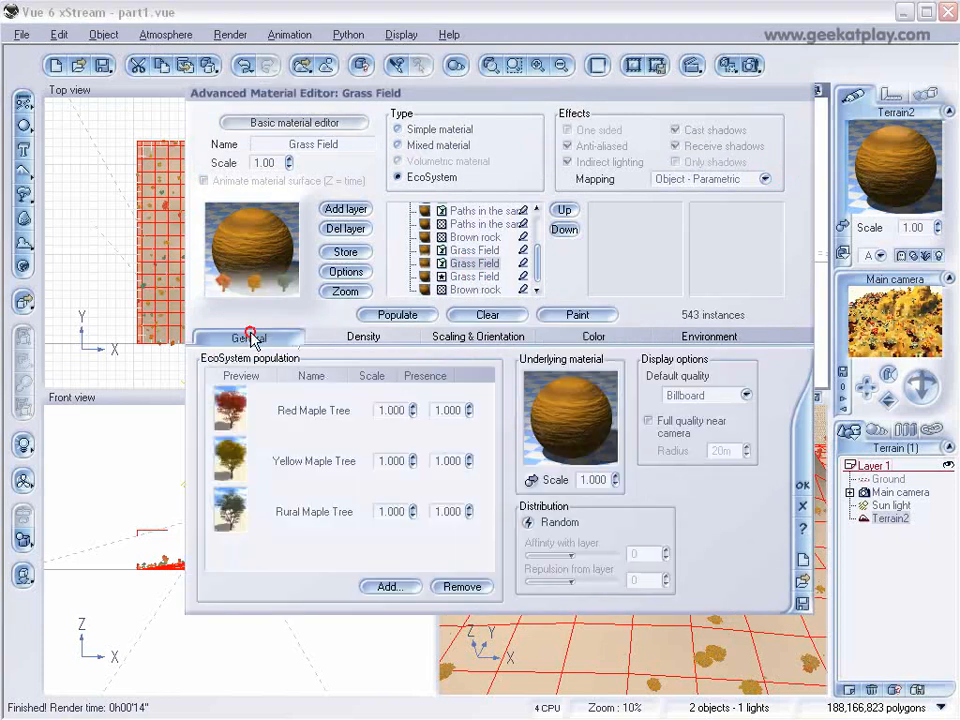
{"action": "left_click", "coordinate": [380, 337]}
{"action": "left_click_drag", "start_coordinate": [352, 369], "coordinate": [378, 372]}
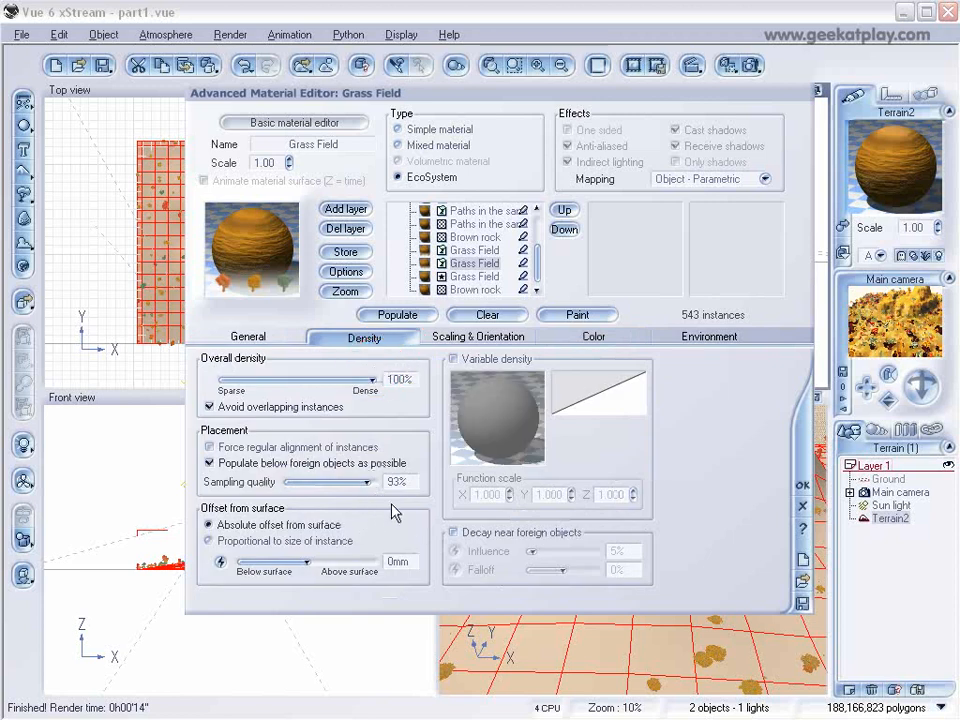
{"action": "left_click", "coordinate": [505, 338]}
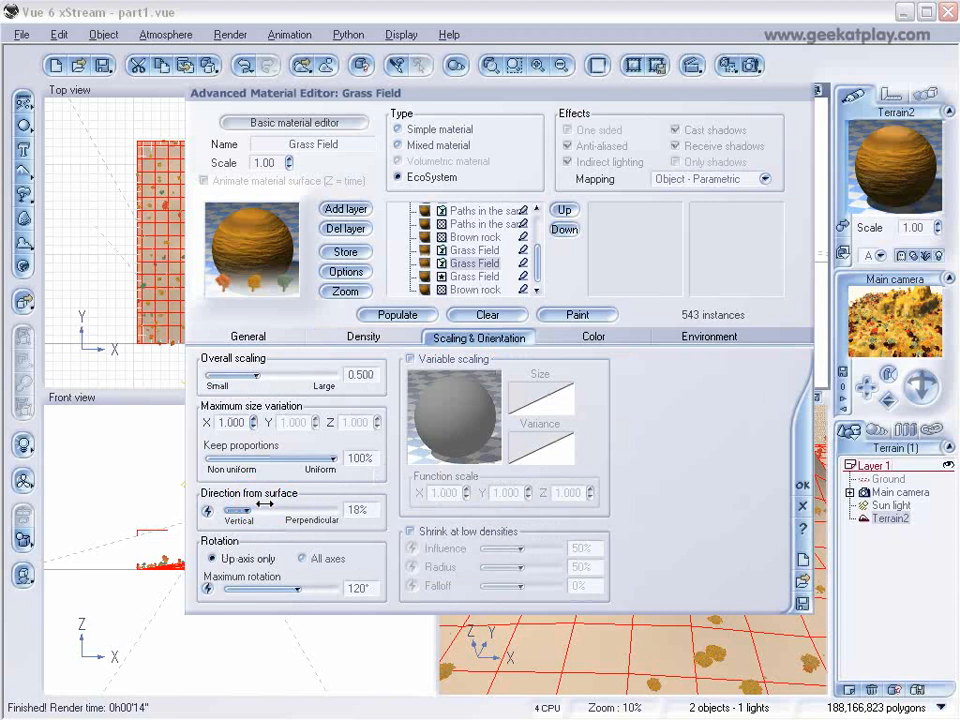
{"action": "left_click", "coordinate": [722, 334]}
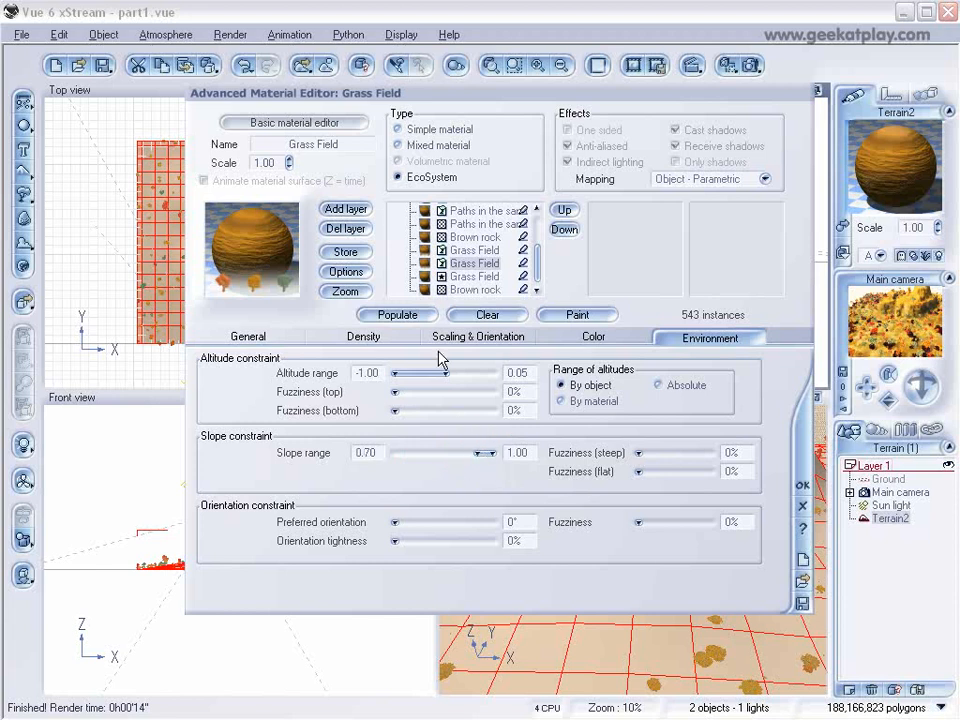
{"action": "left_click", "coordinate": [405, 315]}
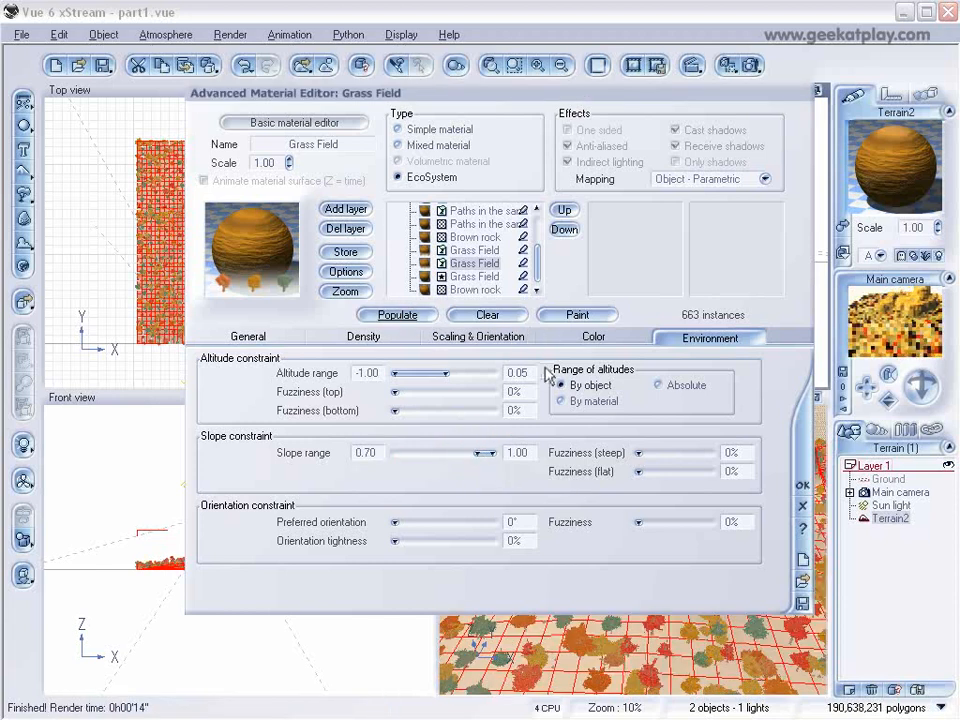
Step: Repopulate the first Grass Field layer's rocks and Fall Cherry Trees at 100% overall density
{"action": "left_click", "coordinate": [268, 336]}
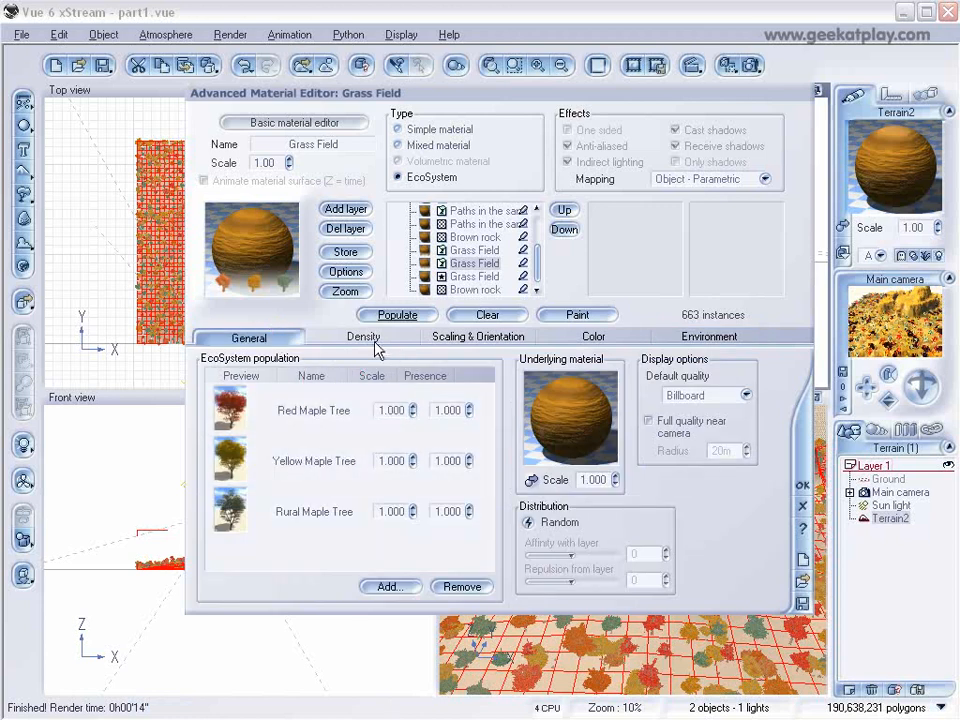
{"action": "left_click", "coordinate": [474, 250]}
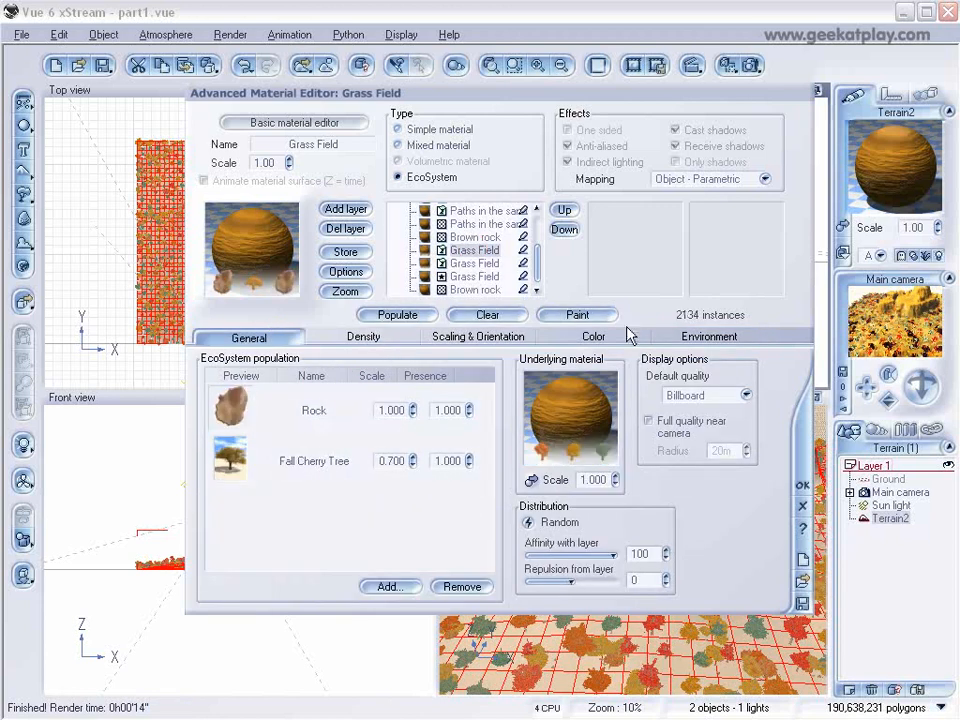
{"action": "left_click", "coordinate": [712, 337]}
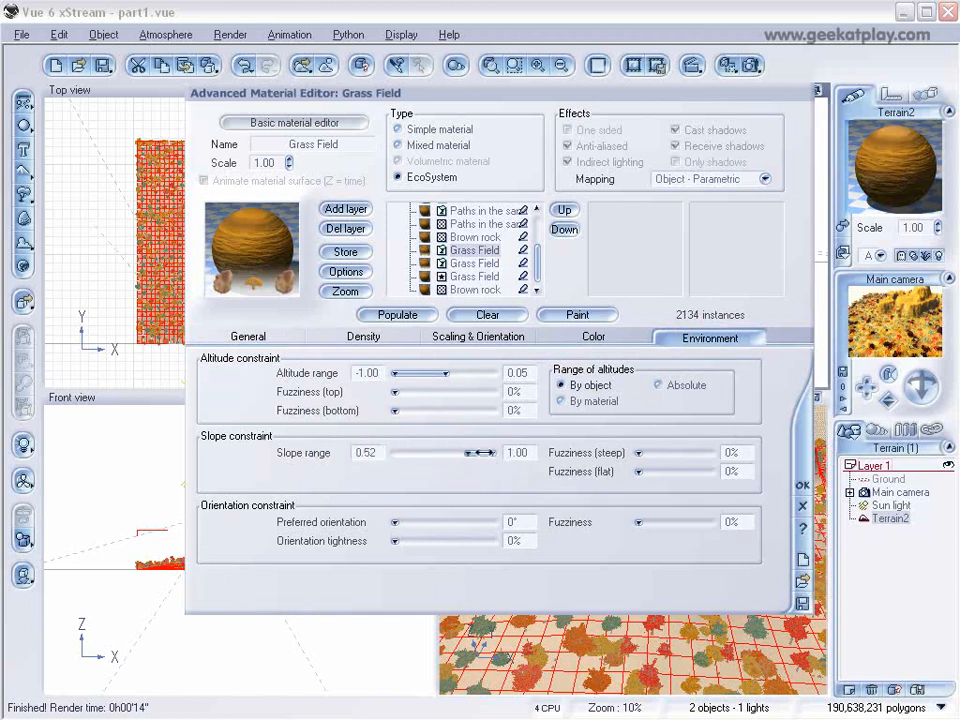
{"action": "left_click", "coordinate": [377, 341]}
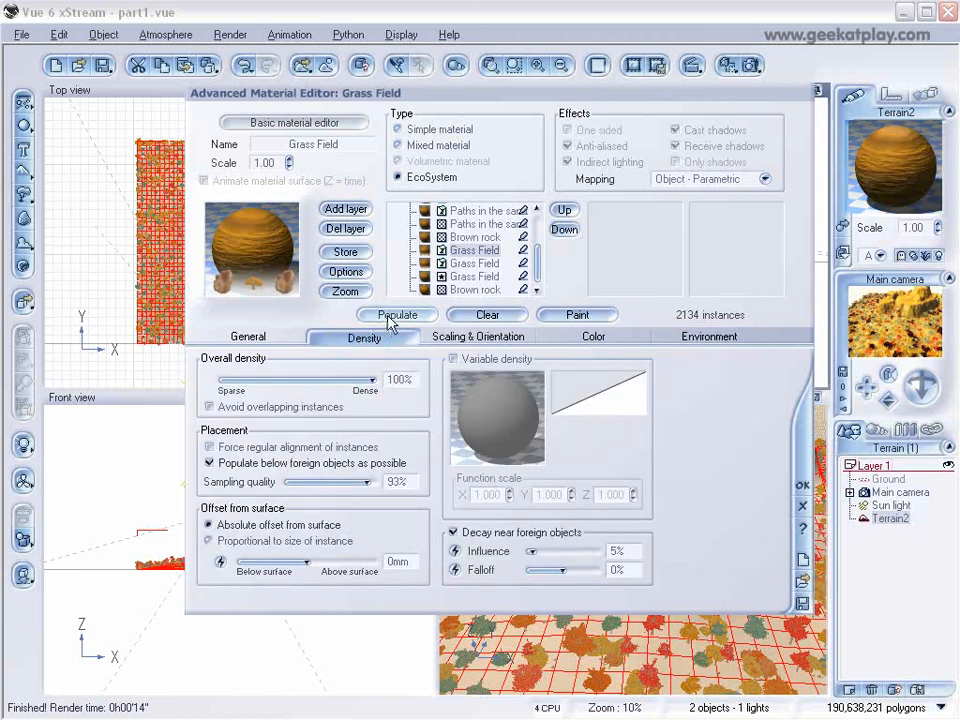
{"action": "left_click", "coordinate": [392, 317]}
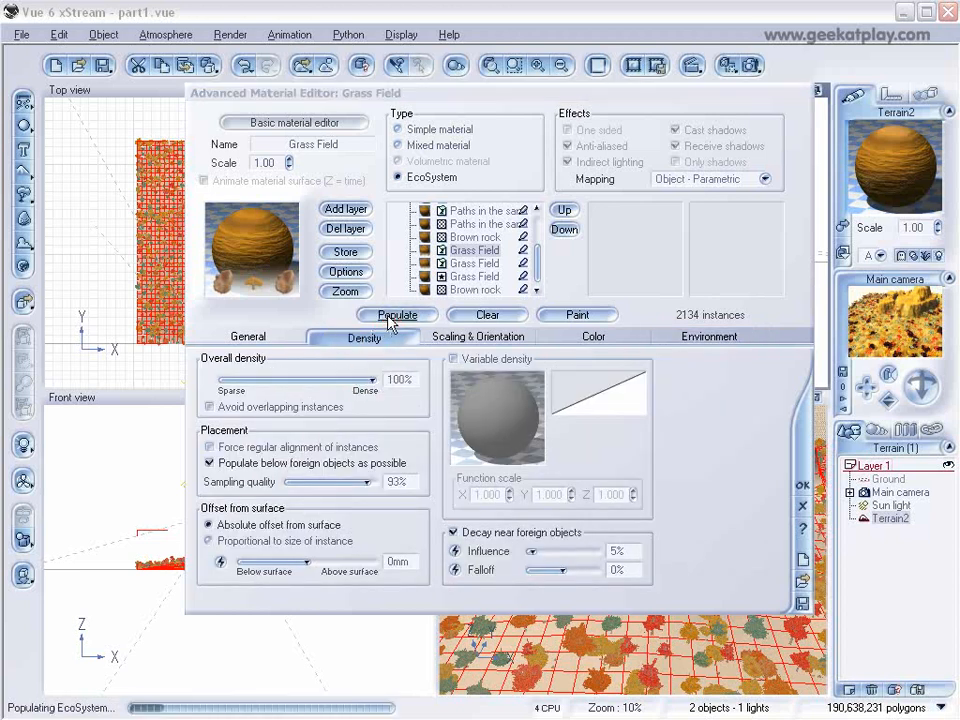
{"action": "left_click", "coordinate": [595, 337]}
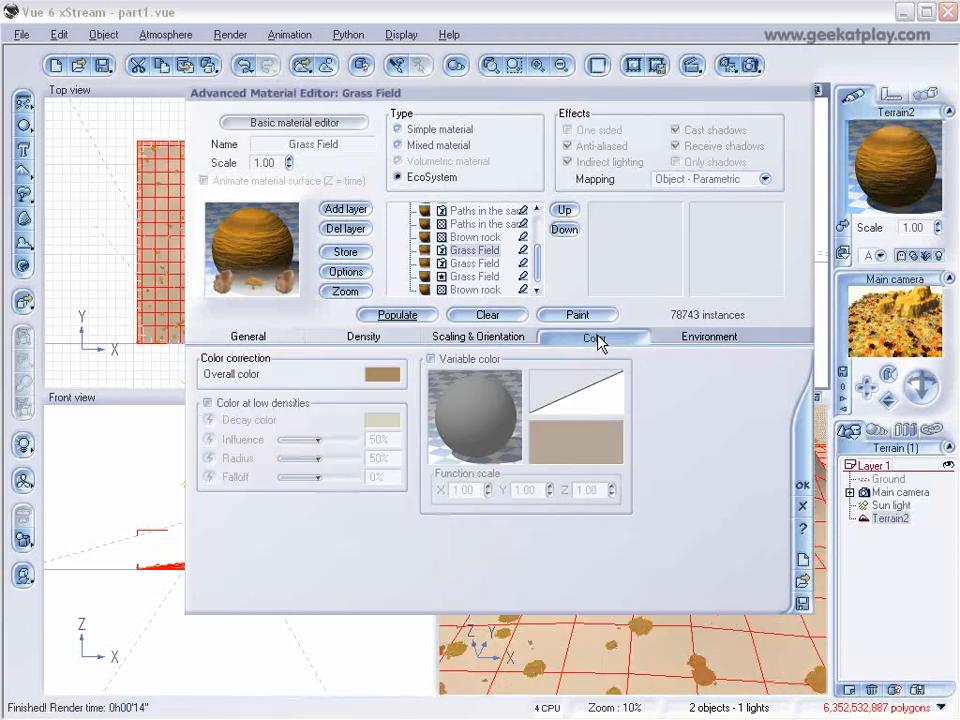
{"action": "left_click", "coordinate": [492, 338]}
{"action": "left_click", "coordinate": [398, 336]}
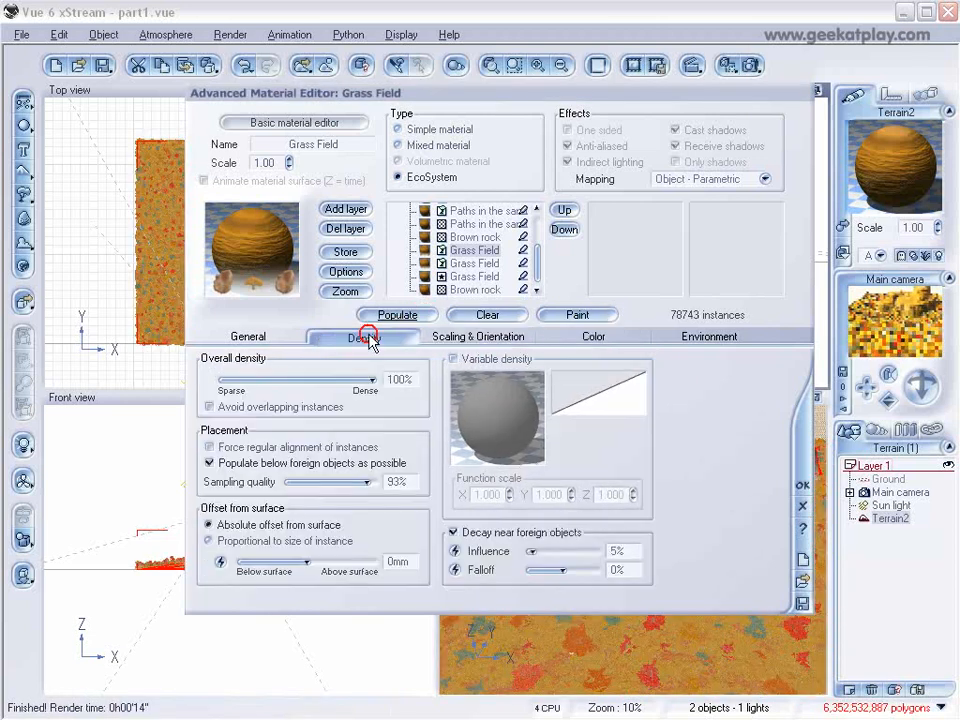
{"action": "left_click", "coordinate": [256, 336]}
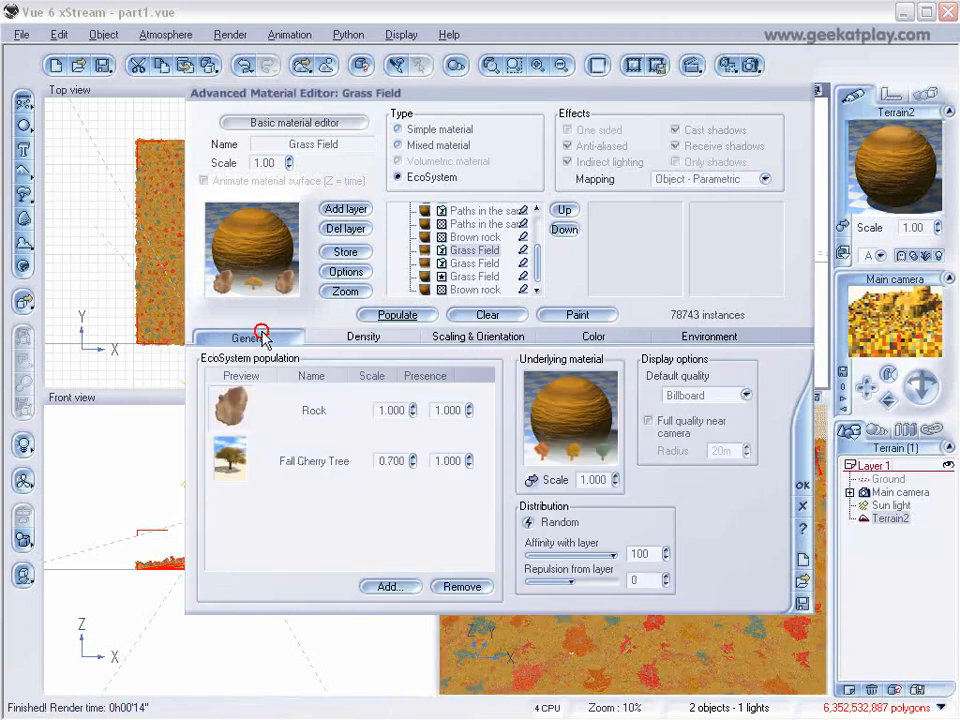
Step: Render the scene to check the denser tree cover, stop the render early and close its picture
{"action": "left_click", "coordinate": [751, 66]}
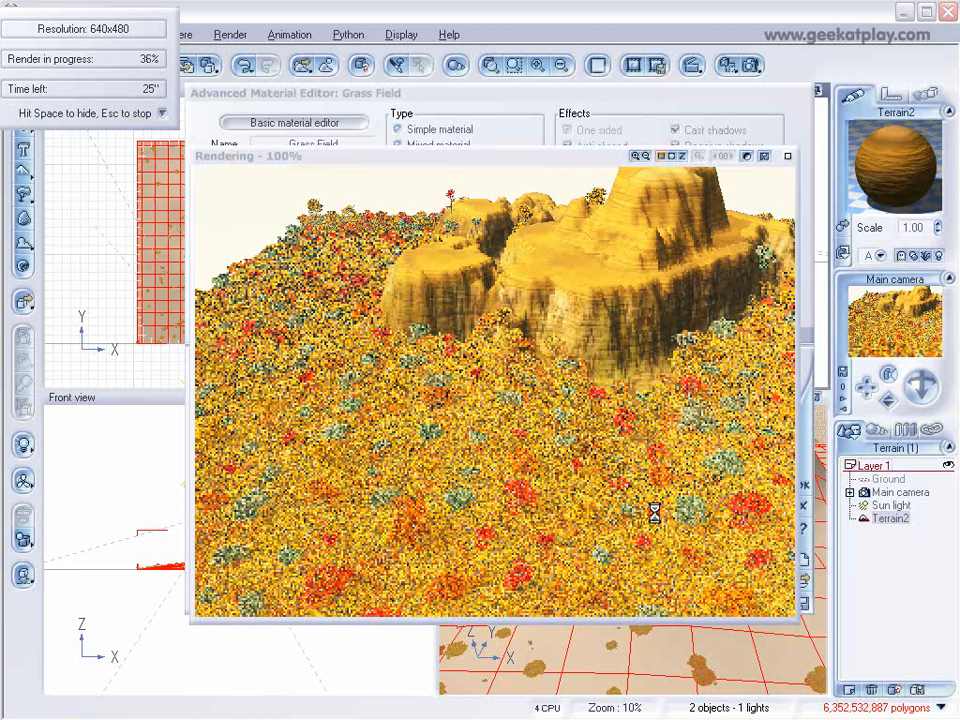
{"action": "key", "text": "Escape"}
{"action": "left_click", "coordinate": [787, 157]}
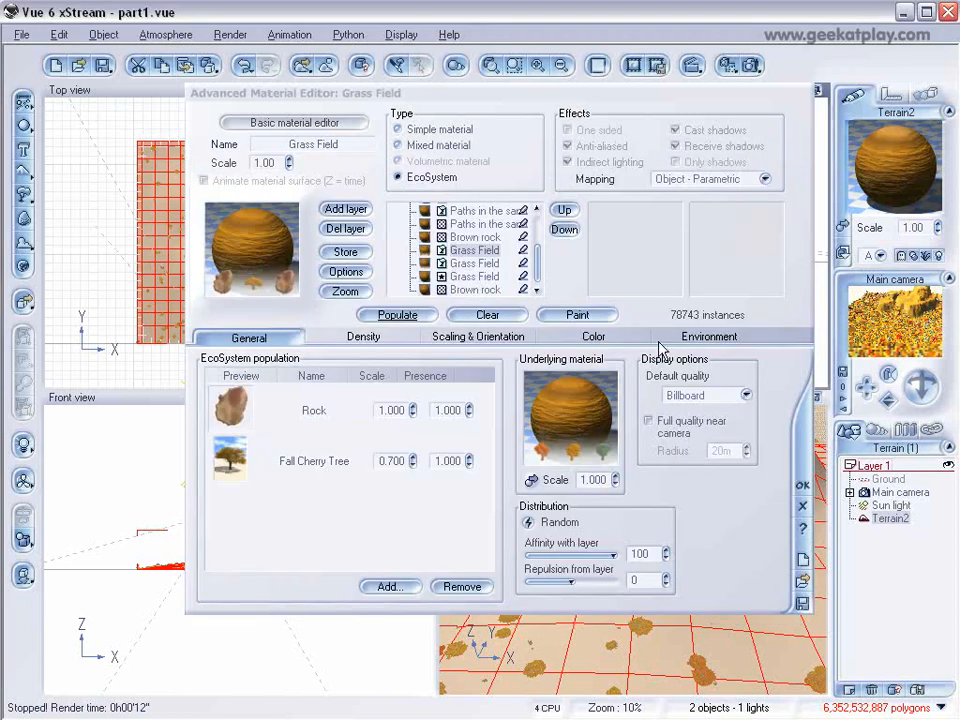
Step: Set the first Grass Field layer's overall density to 63% and repopulate it
{"action": "left_click", "coordinate": [367, 334]}
{"action": "left_click_drag", "start_coordinate": [367, 374], "coordinate": [334, 374]}
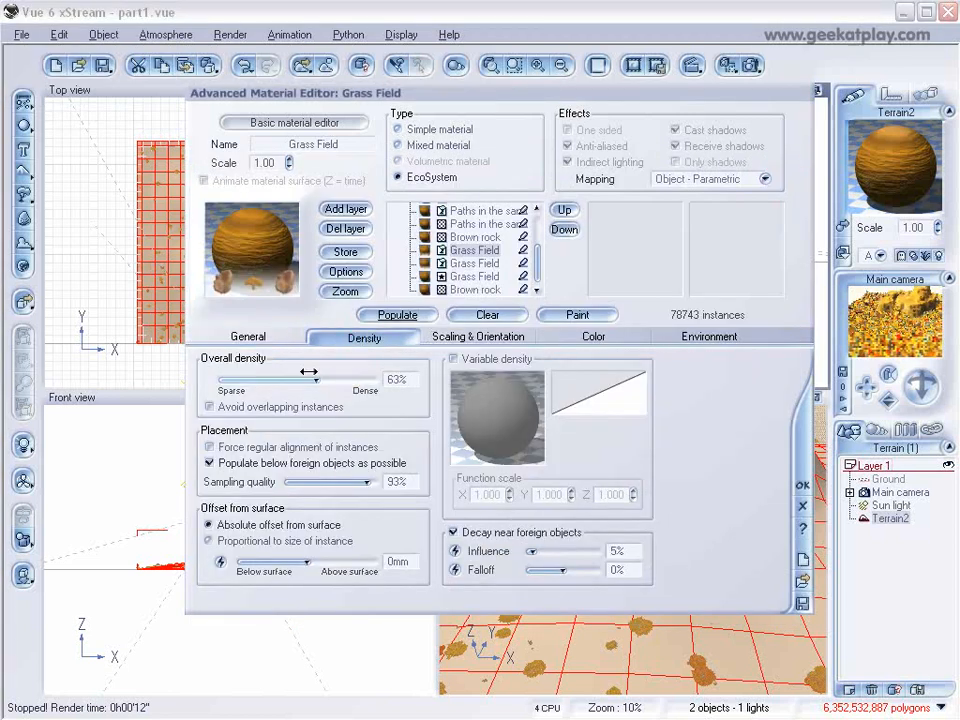
{"action": "left_click", "coordinate": [394, 315]}
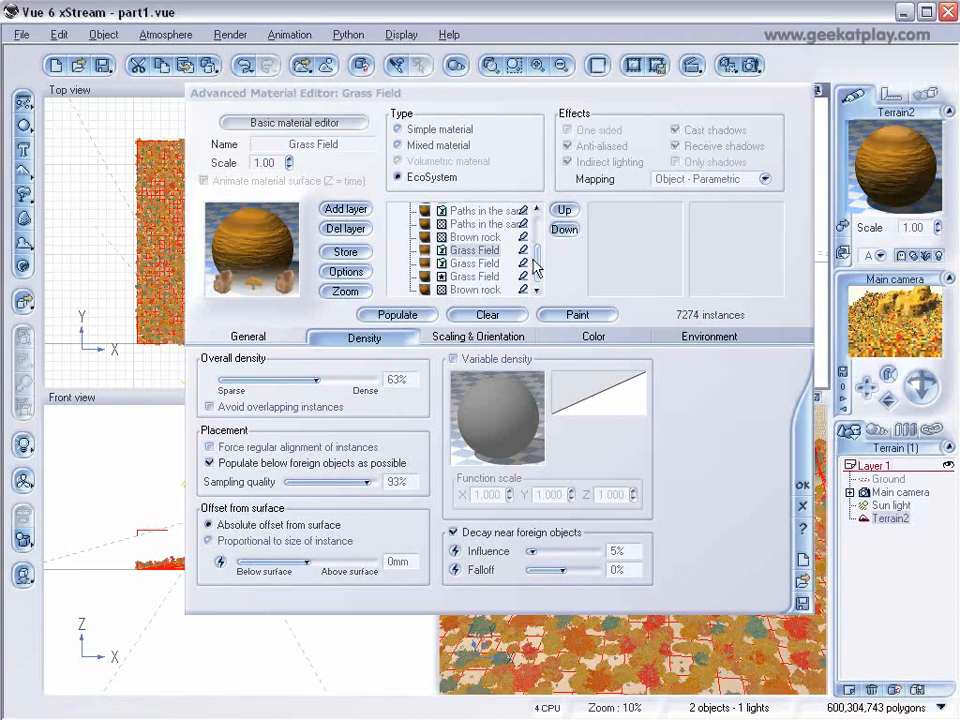
Step: Change the Brown rock layer above the Grass Field layers to an EcoSystem and add a Rock to its population
{"action": "scroll", "coordinate": [533, 268], "scroll_direction": "up", "scroll_amount": 5}
{"action": "left_click", "coordinate": [476, 264]}
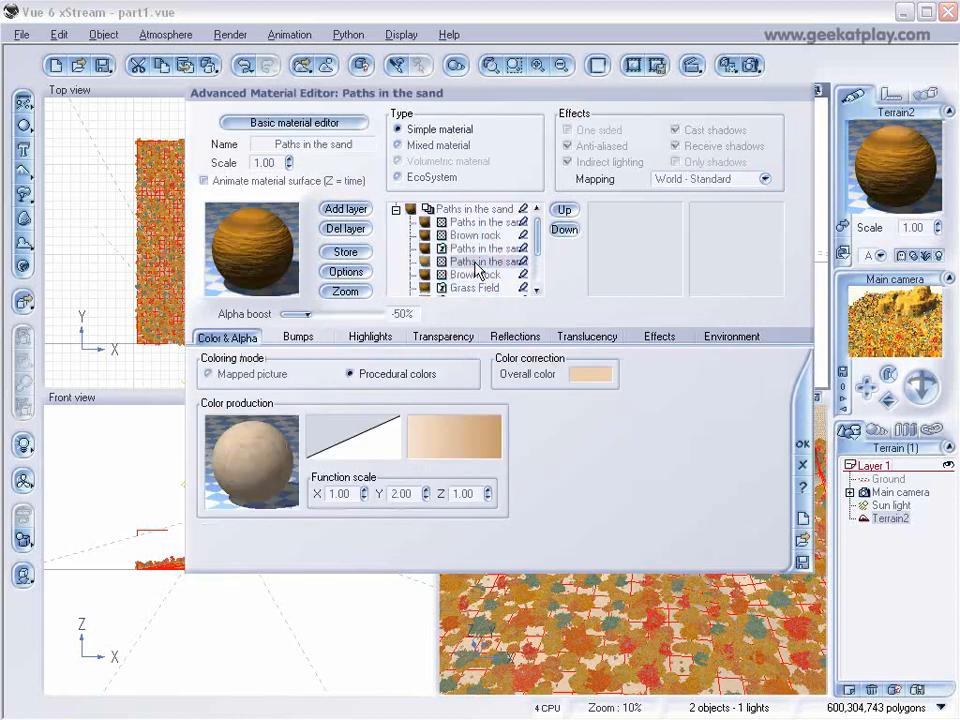
{"action": "left_click", "coordinate": [476, 275]}
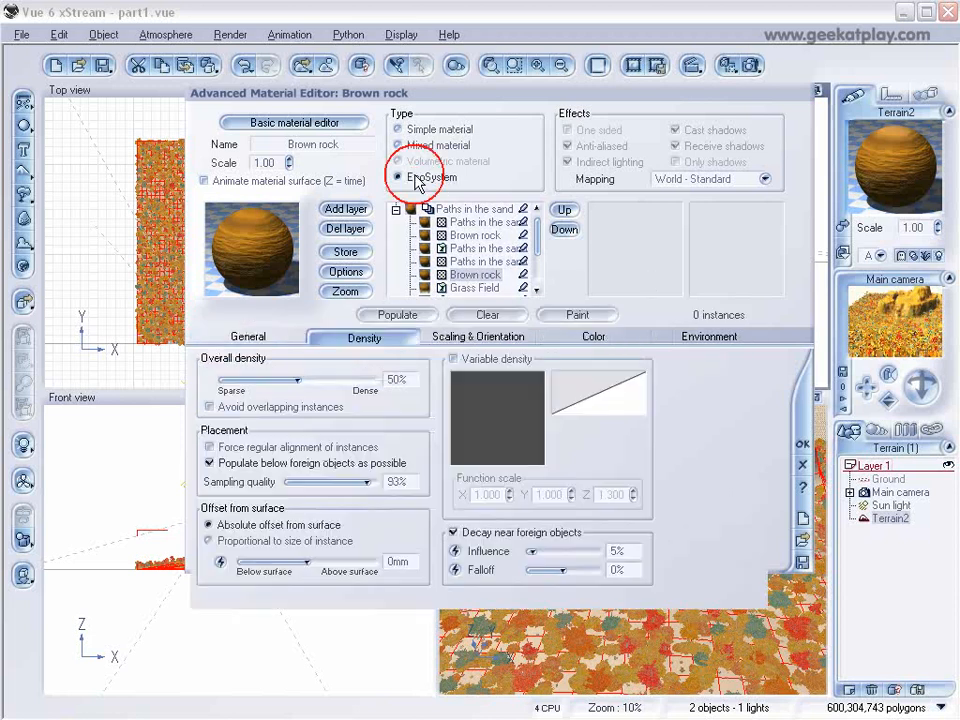
{"action": "left_click", "coordinate": [282, 338]}
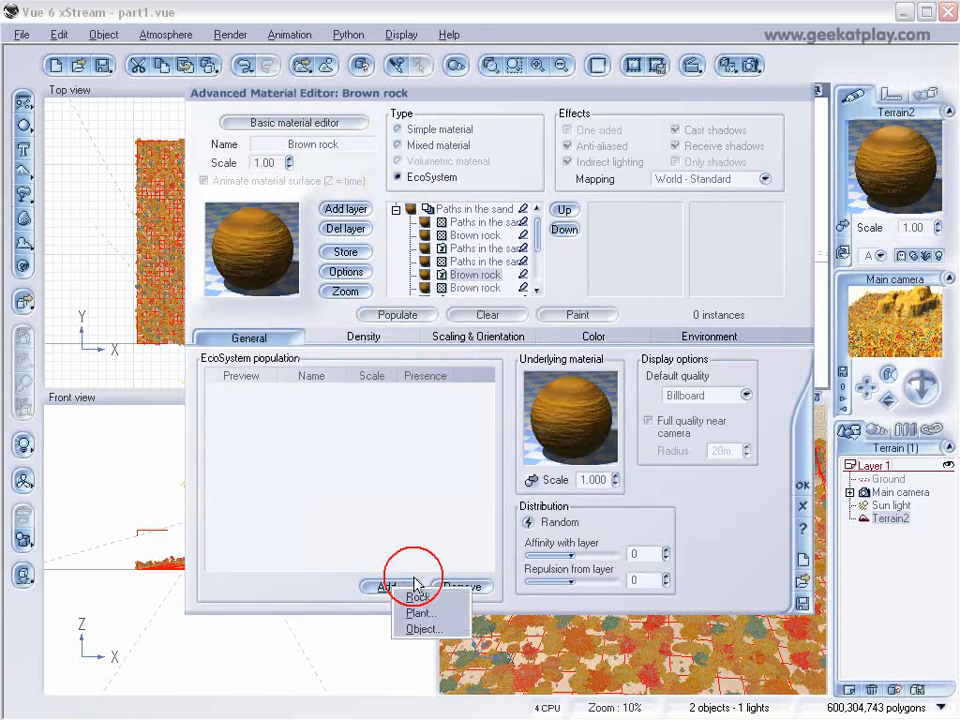
{"action": "left_click", "coordinate": [441, 603]}
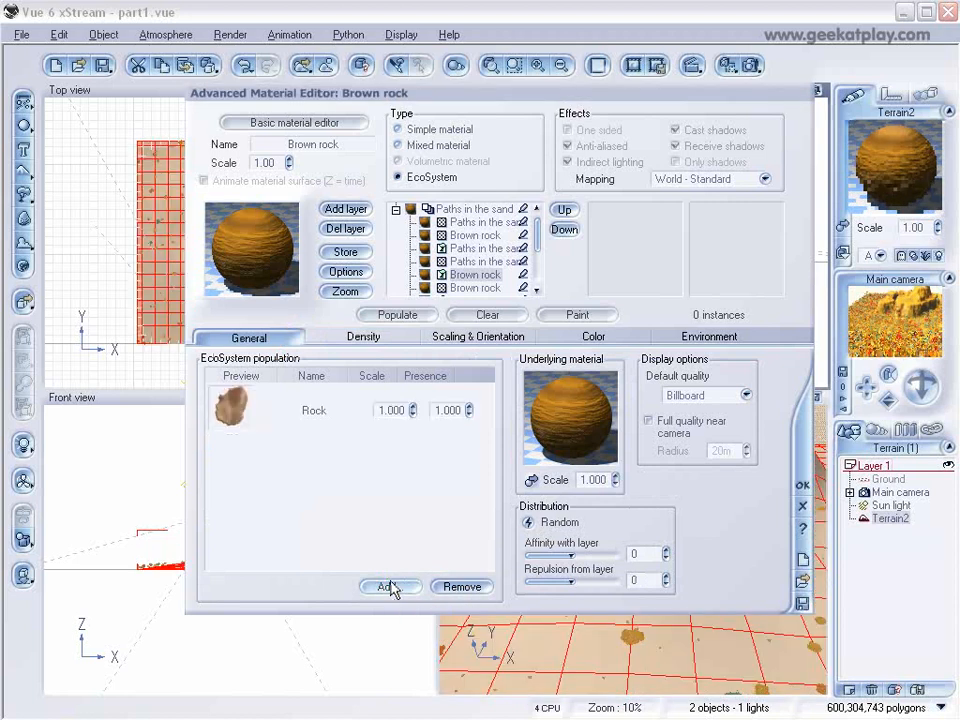
Step: Add the Summer Cherry Tree to the Brown rock EcoSystem layer and populate it at 100% overall density
{"action": "left_click", "coordinate": [393, 588]}
{"action": "left_click", "coordinate": [436, 619]}
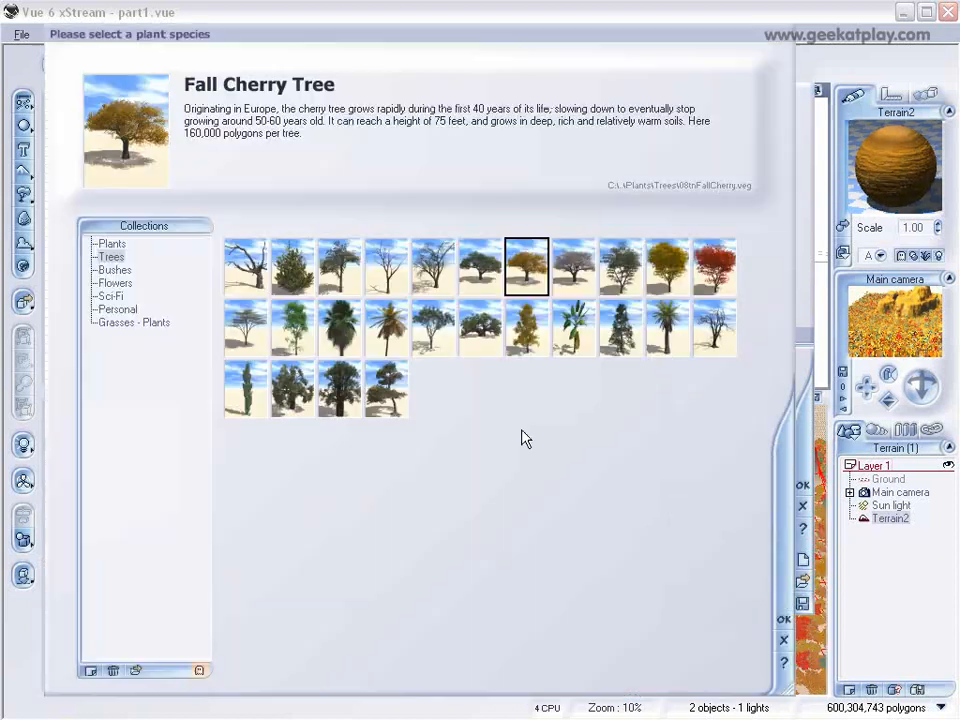
{"action": "left_click", "coordinate": [490, 285]}
{"action": "left_click", "coordinate": [783, 619]}
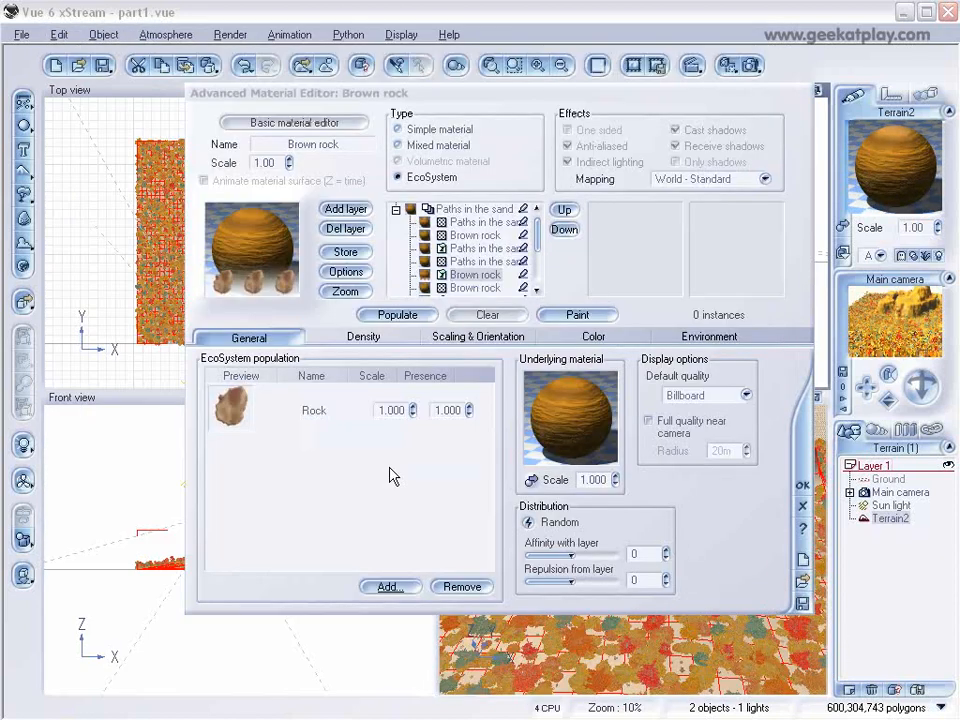
{"action": "left_click", "coordinate": [377, 337]}
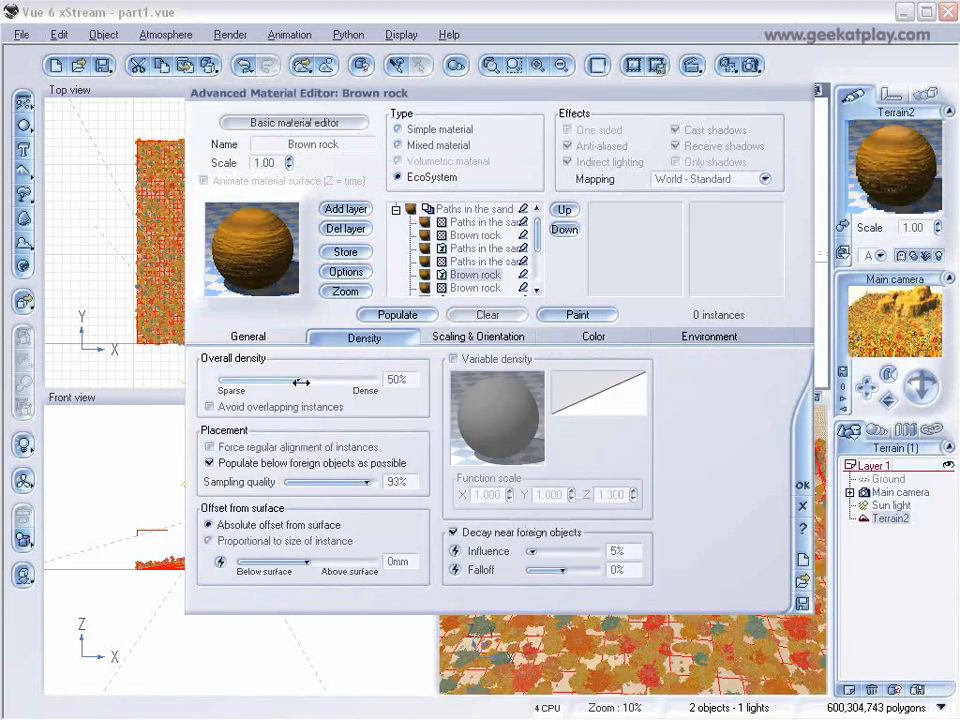
{"action": "left_click", "coordinate": [397, 314]}
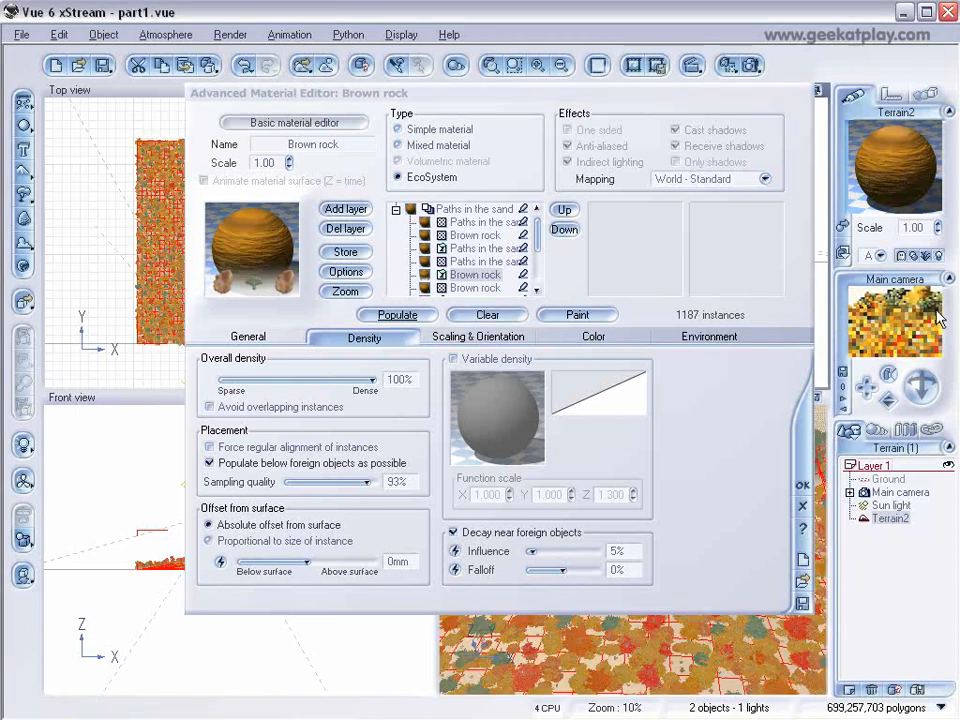
Step: Render the scene to check the rock layer's trees on the cliffs and close the rendered picture
{"action": "left_click", "coordinate": [750, 66]}
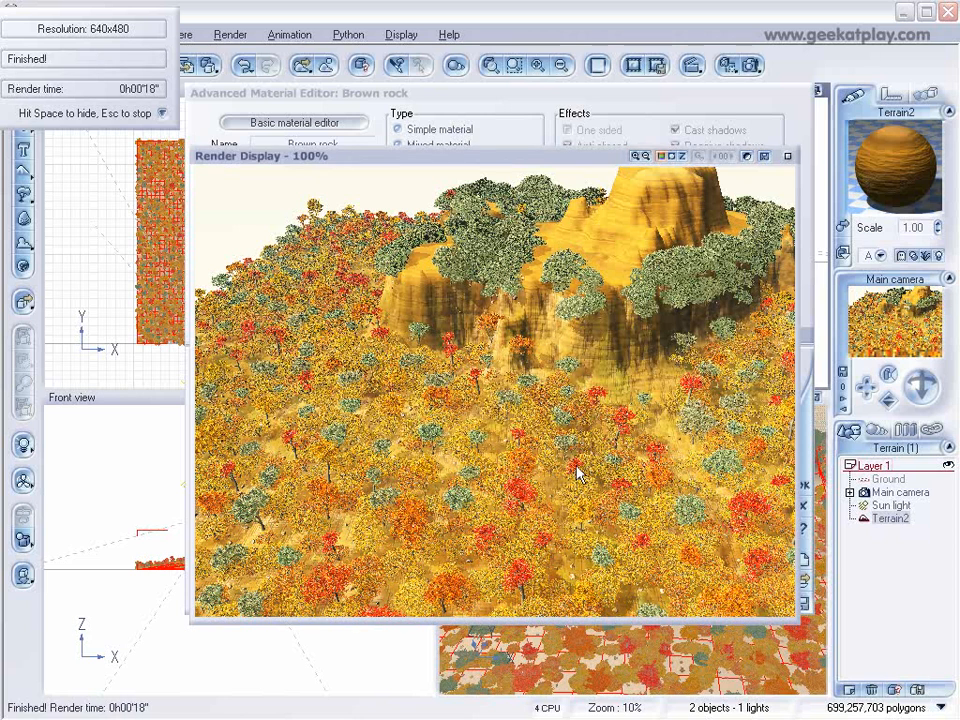
{"action": "right_click", "coordinate": [702, 257]}
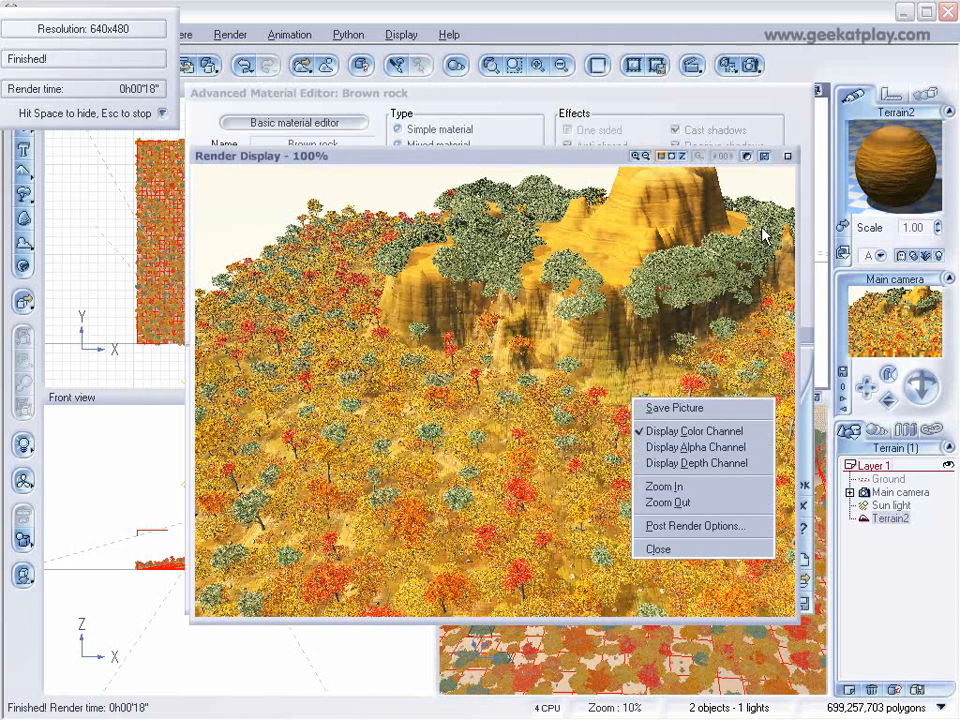
{"action": "left_click", "coordinate": [788, 156]}
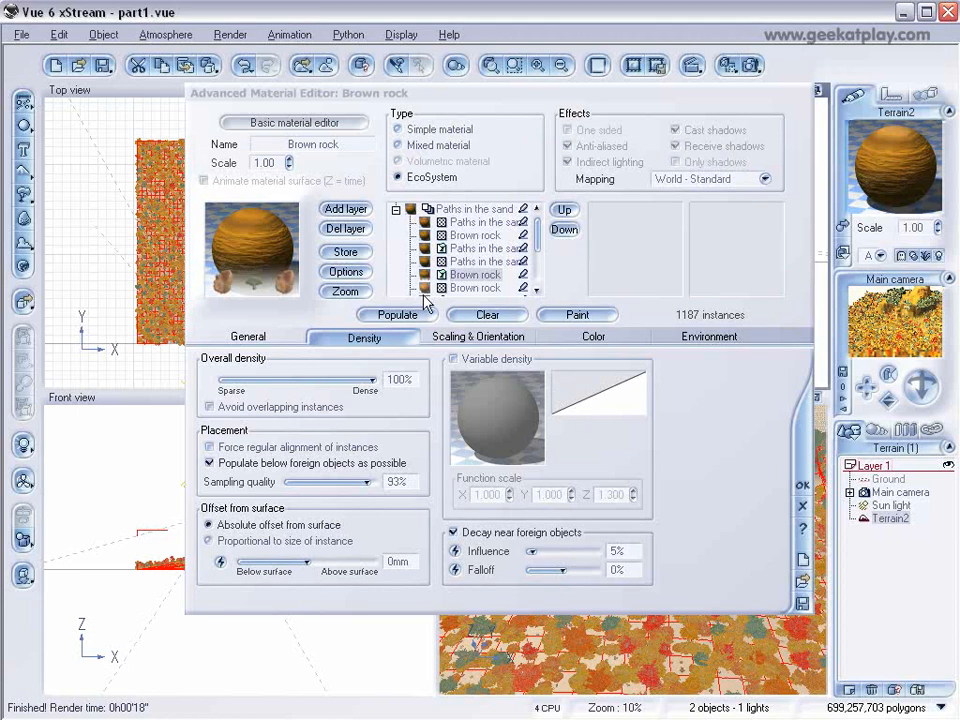
Step: Set the Brown rock layer's overall density to 55% and the Summer Cherry Tree's scale to 0.500, and repopulate the layer
{"action": "left_click", "coordinate": [250, 337]}
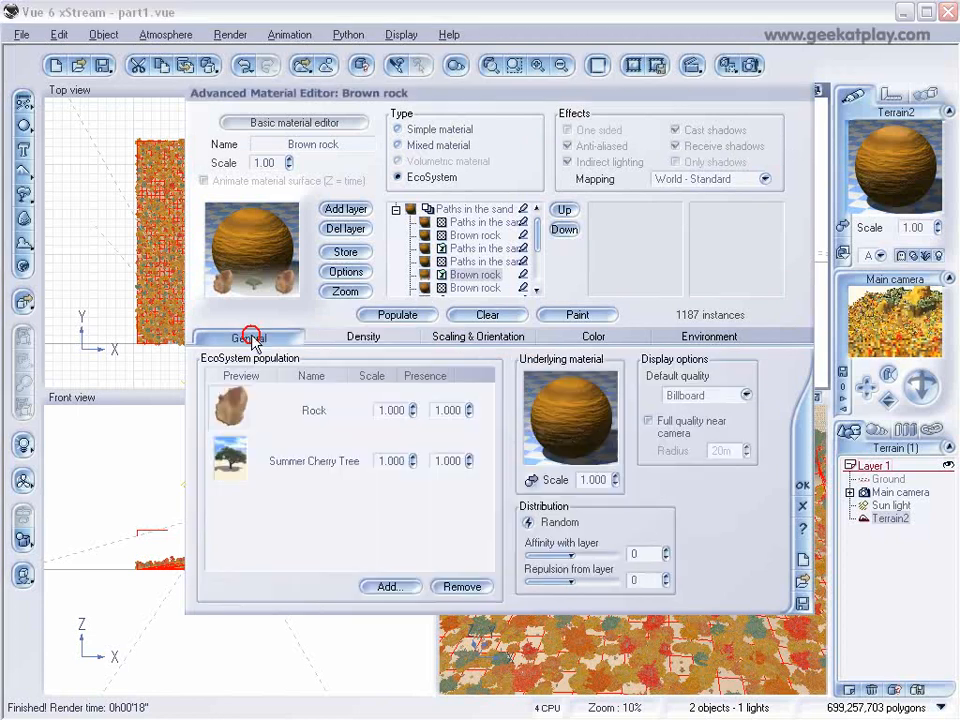
{"action": "left_click", "coordinate": [370, 340]}
{"action": "left_click", "coordinate": [351, 379]}
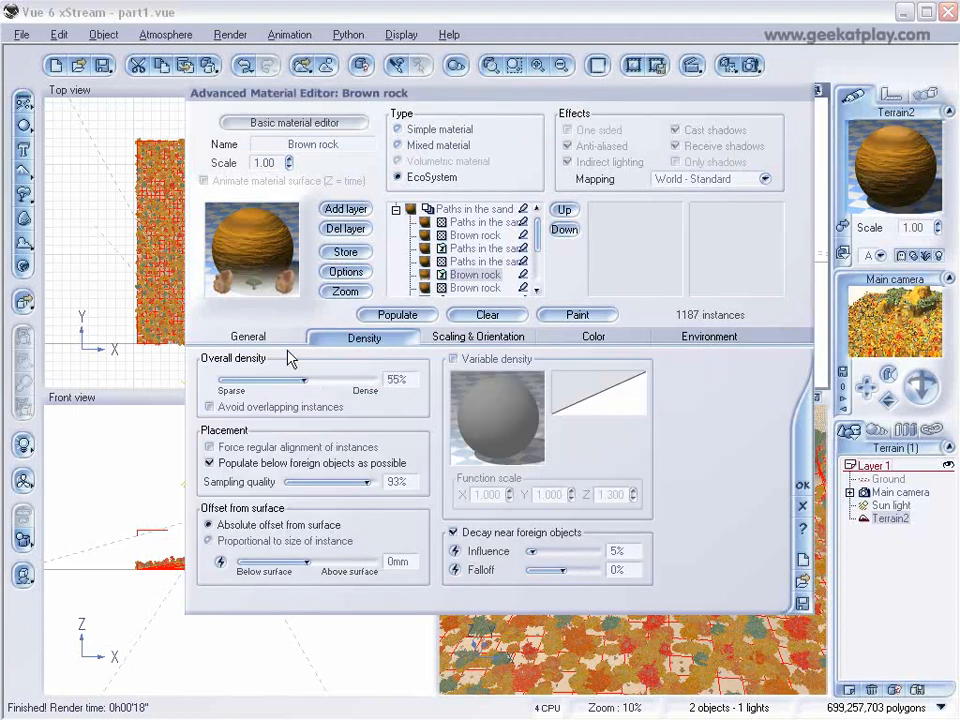
{"action": "left_click", "coordinate": [280, 344]}
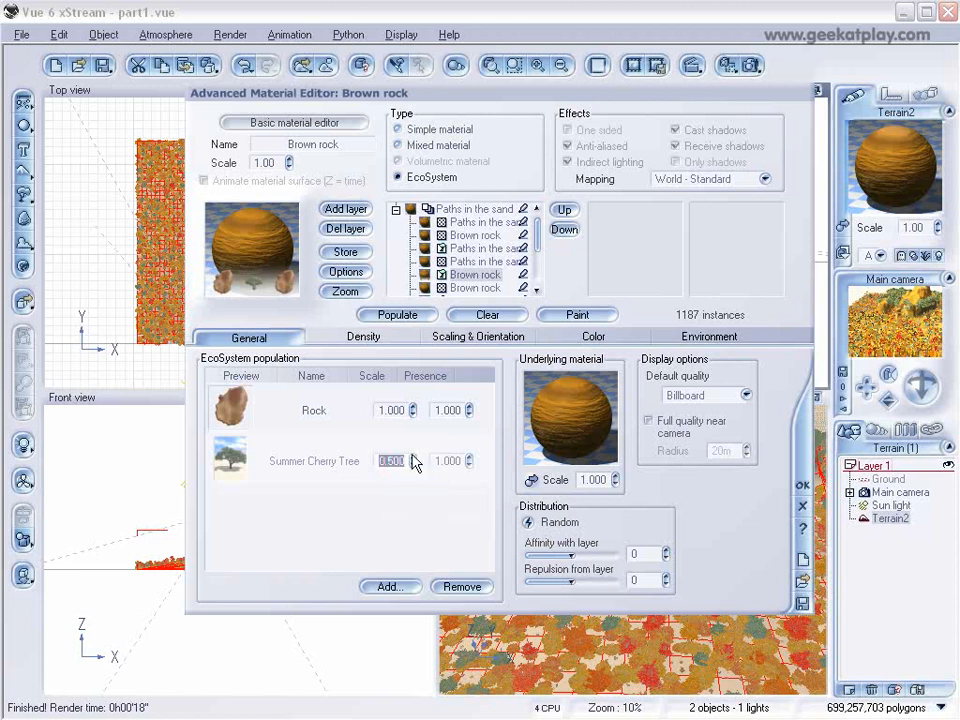
{"action": "left_click", "coordinate": [397, 315]}
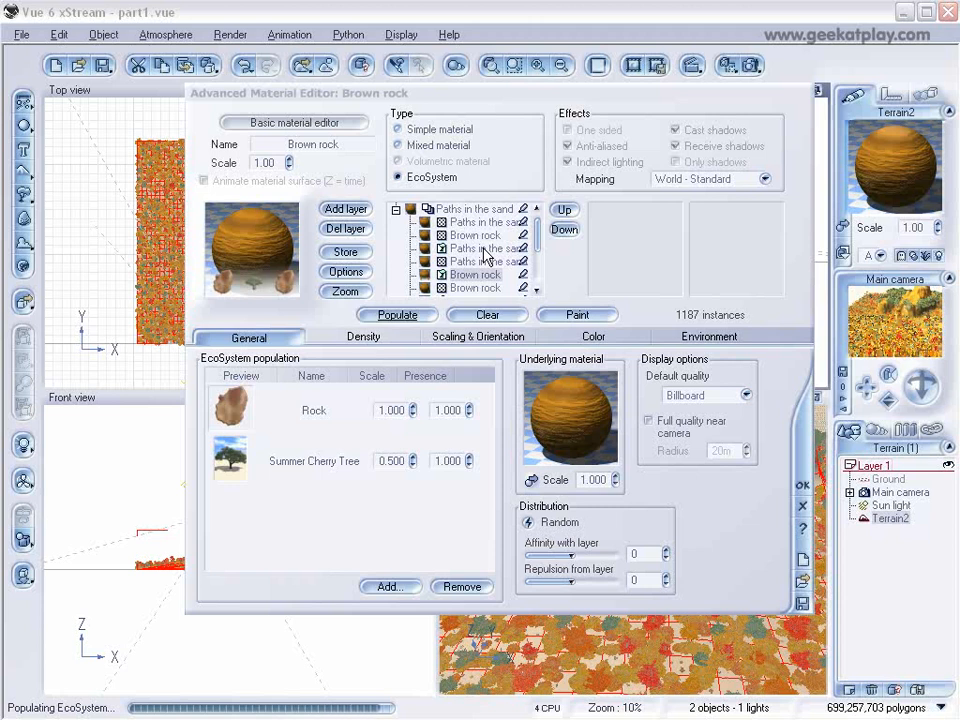
Step: Add two Historical building objects, Building 1 and the one beside it, to the Paths in the sand EcoSystem layer's population
{"action": "left_click", "coordinate": [484, 249]}
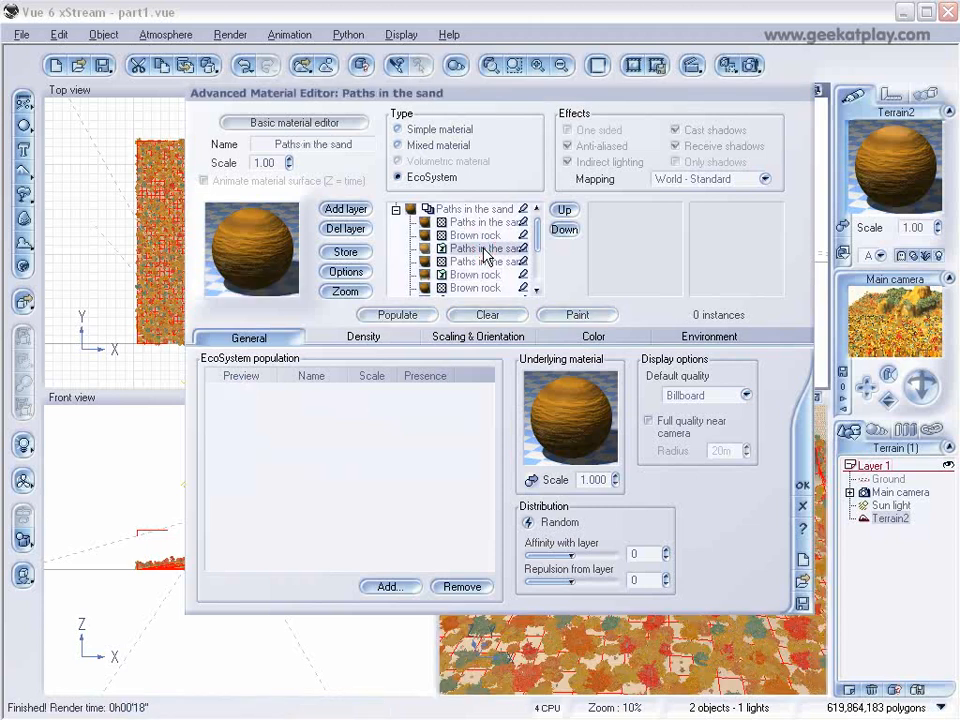
{"action": "left_click", "coordinate": [386, 587]}
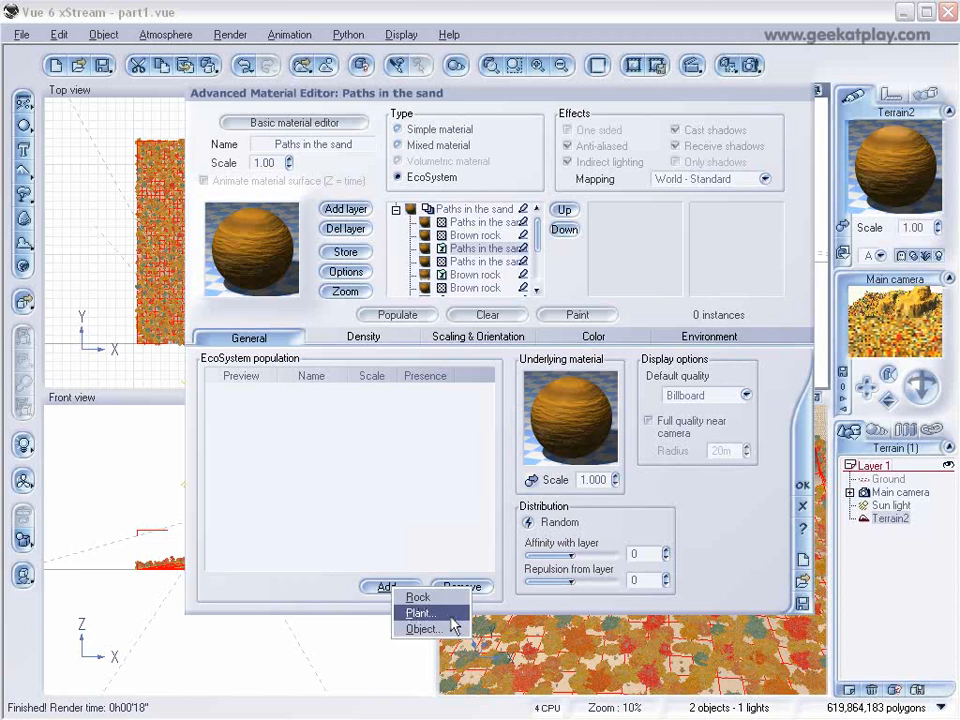
{"action": "left_click", "coordinate": [422, 628]}
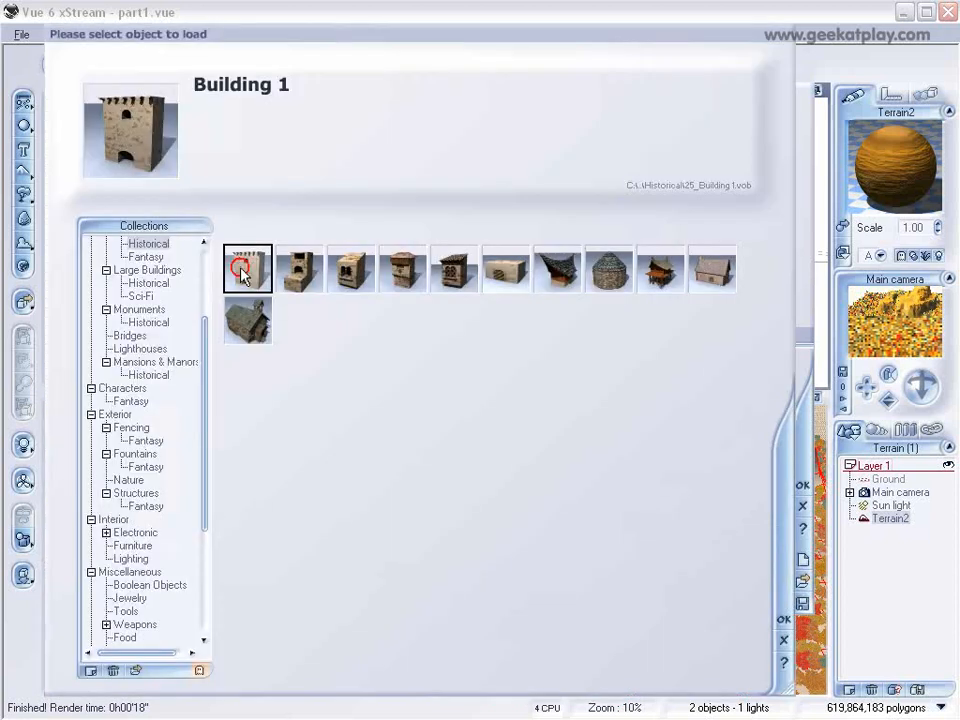
{"action": "left_click", "coordinate": [785, 621]}
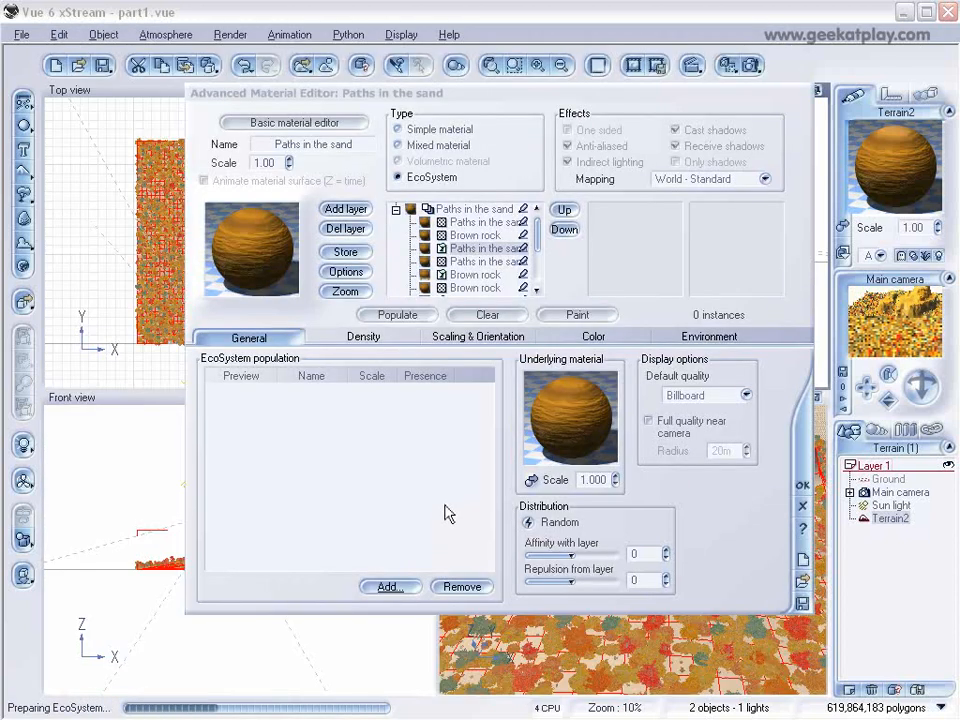
{"action": "left_click", "coordinate": [398, 587]}
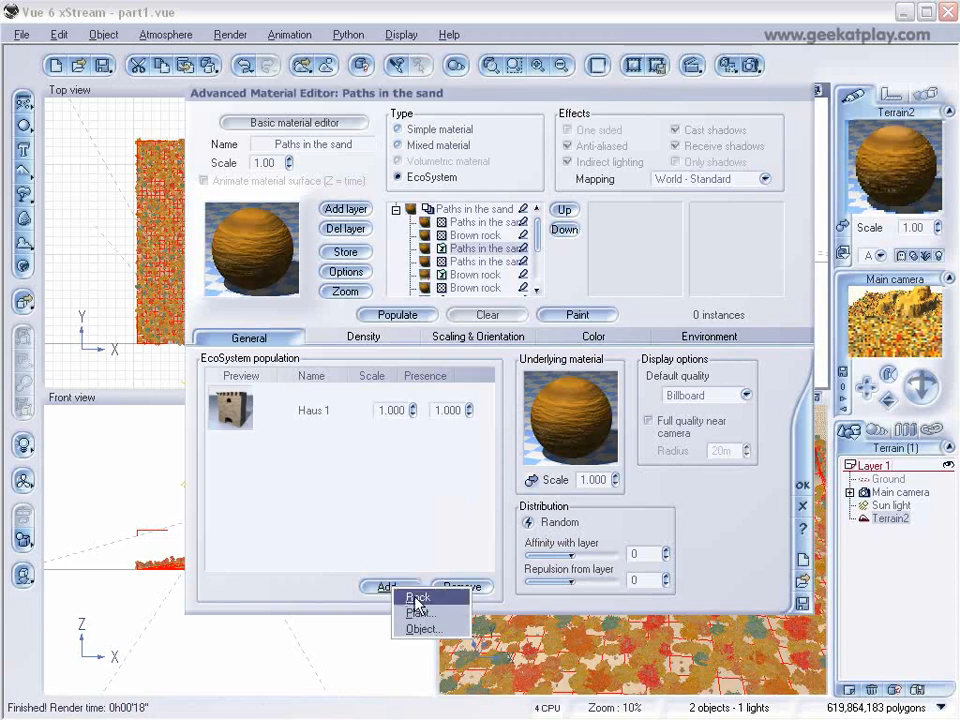
{"action": "left_click", "coordinate": [422, 628]}
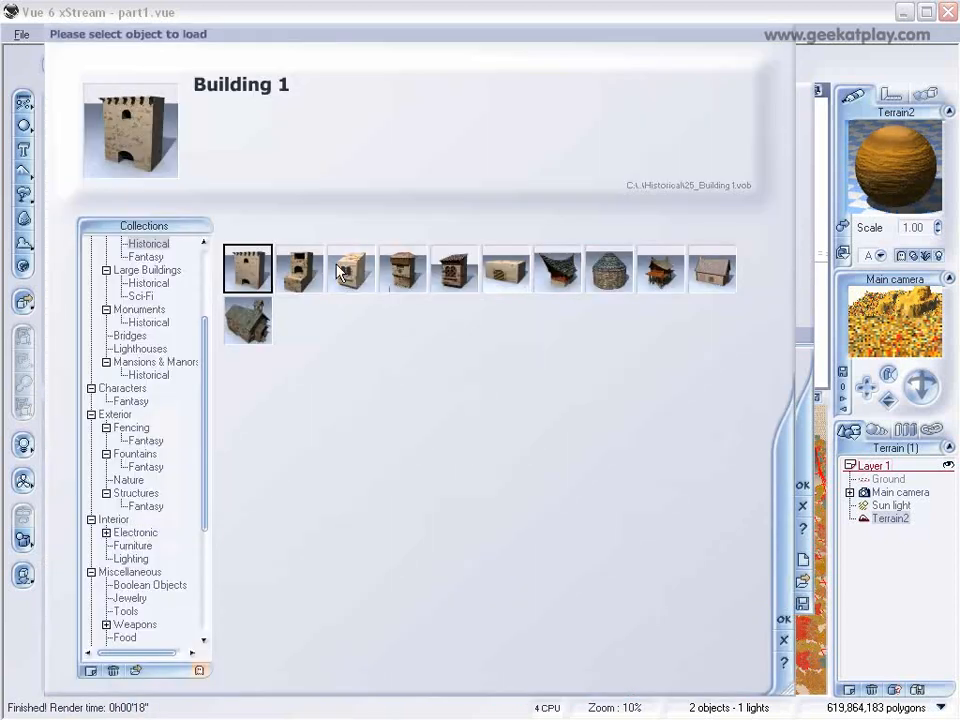
{"action": "left_click", "coordinate": [304, 274]}
{"action": "left_click", "coordinate": [784, 617]}
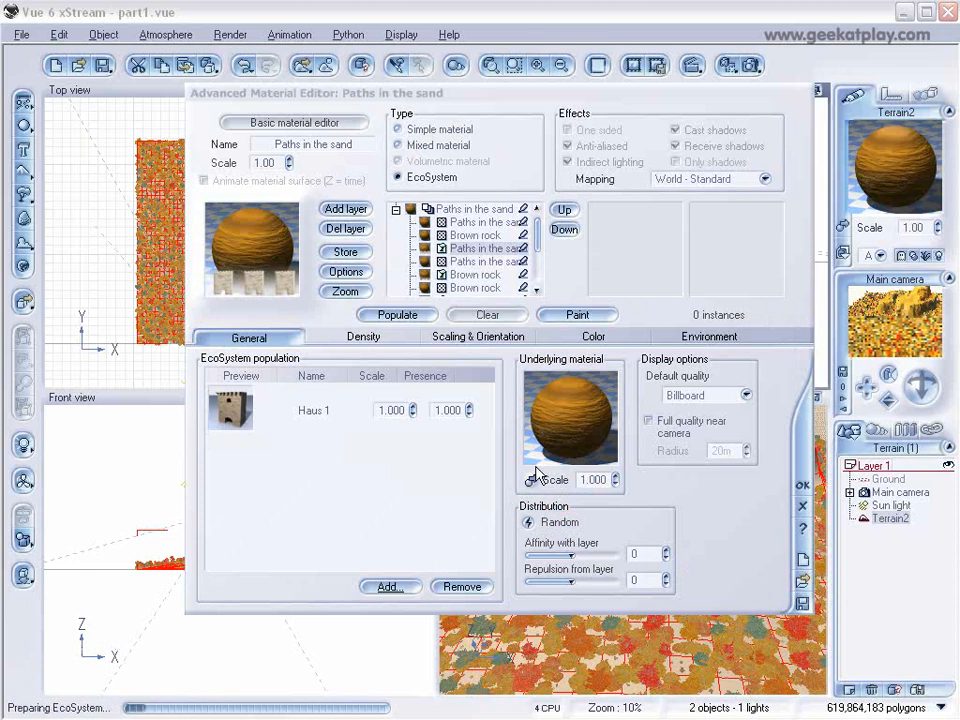
Step: Set the building layer's overall scaling to 0.500, make it avoid overlapping instances, and populate it at 50% density
{"action": "left_click", "coordinate": [428, 338]}
{"action": "left_click", "coordinate": [404, 359]}
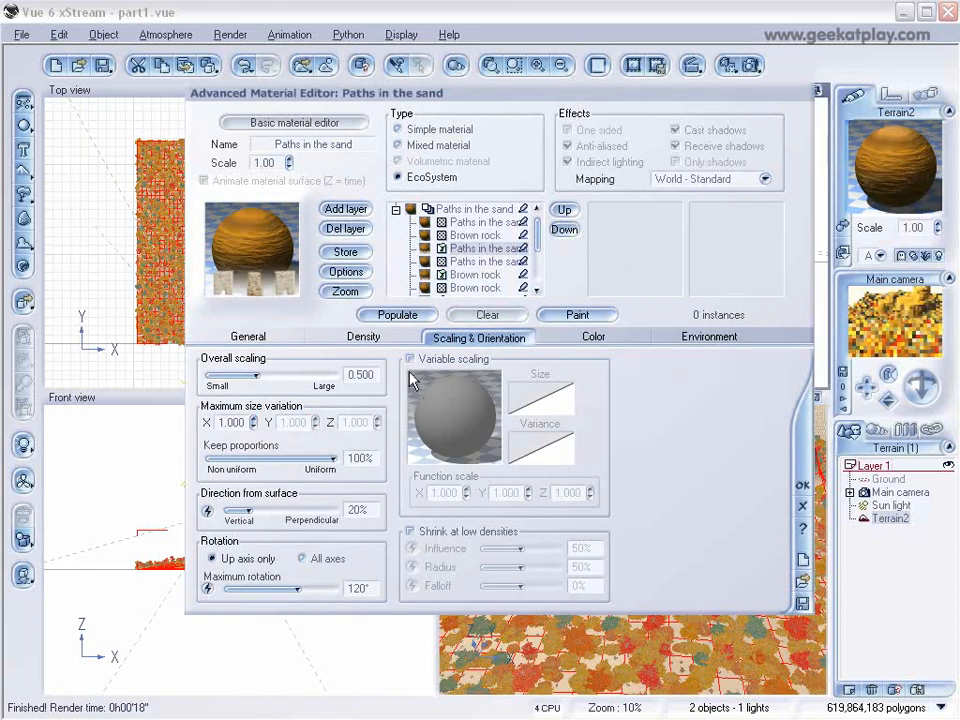
{"action": "left_click", "coordinate": [380, 338]}
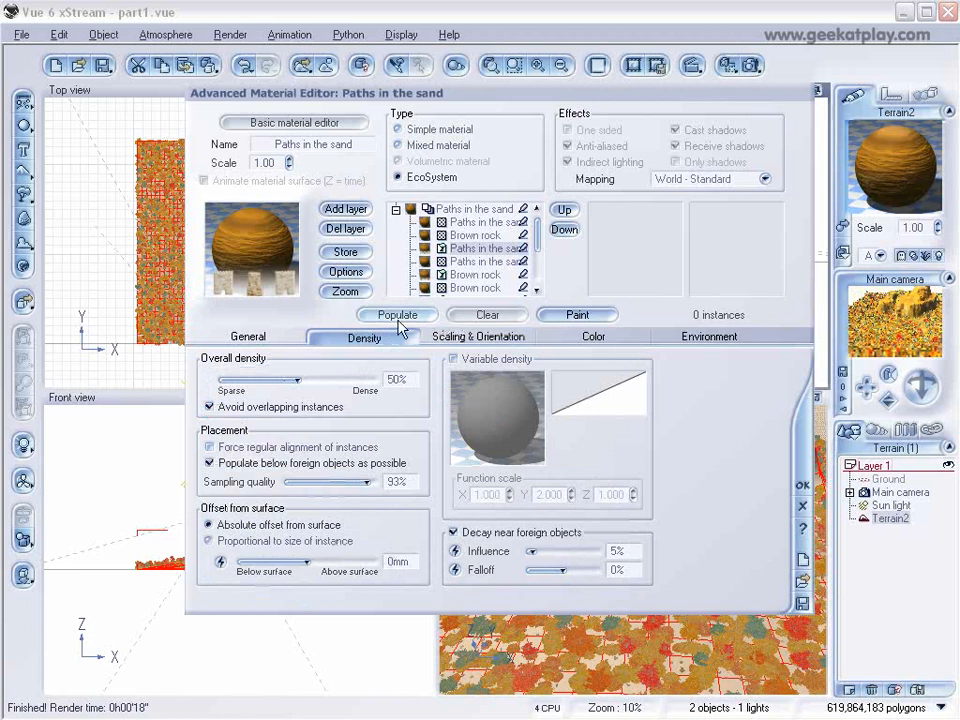
{"action": "left_click", "coordinate": [405, 316]}
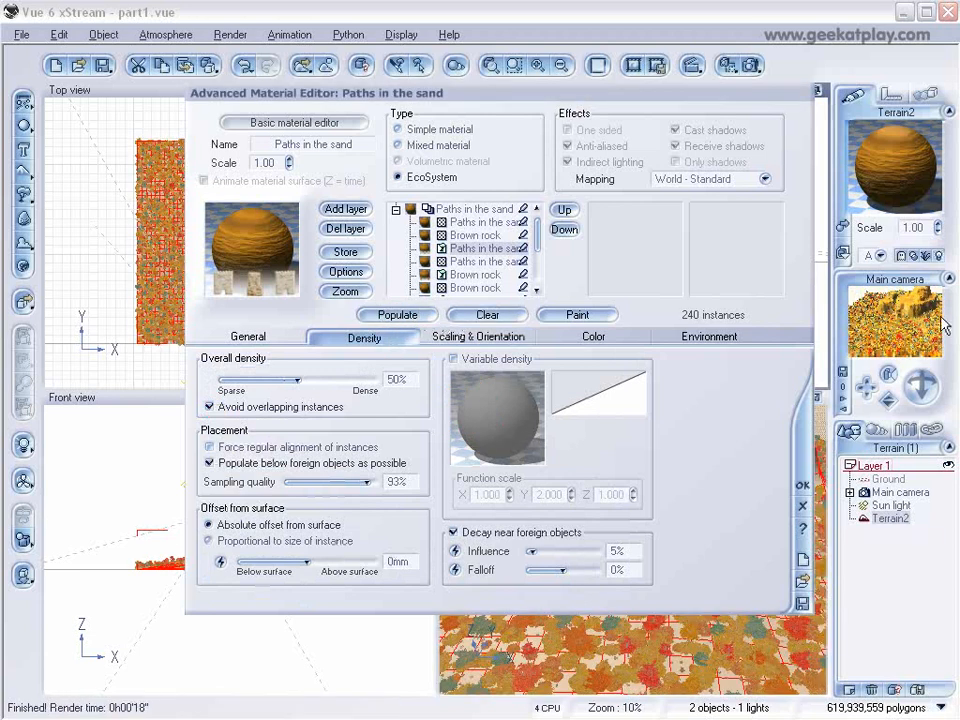
Step: Render the scene to check the buildings on the plateau and close the rendered picture
{"action": "left_click", "coordinate": [750, 65]}
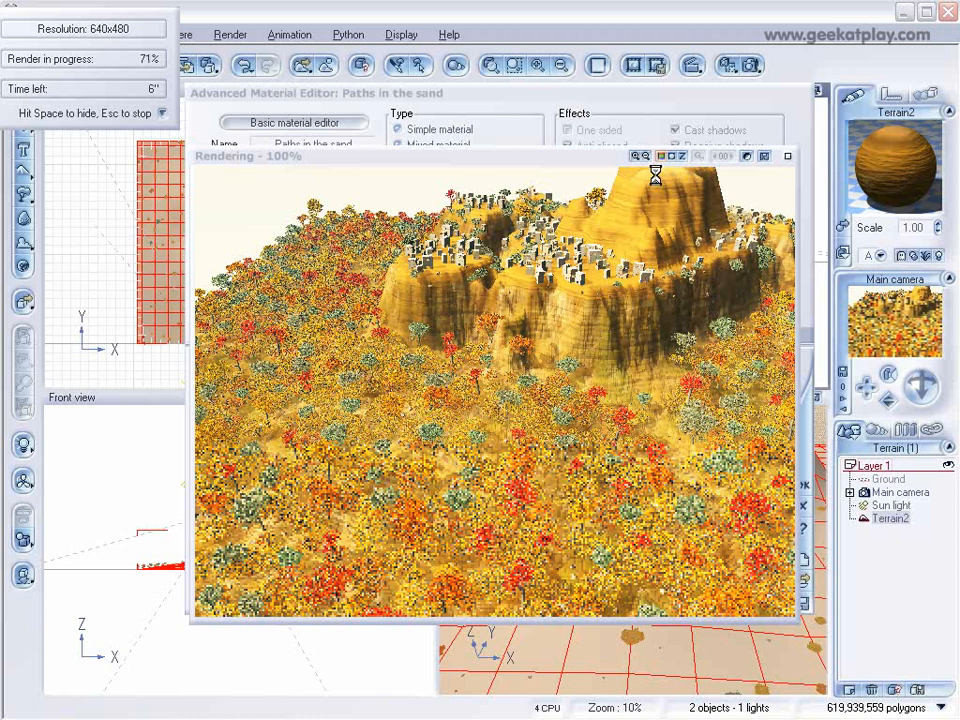
{"action": "right_click", "coordinate": [652, 318]}
{"action": "left_click", "coordinate": [755, 237]}
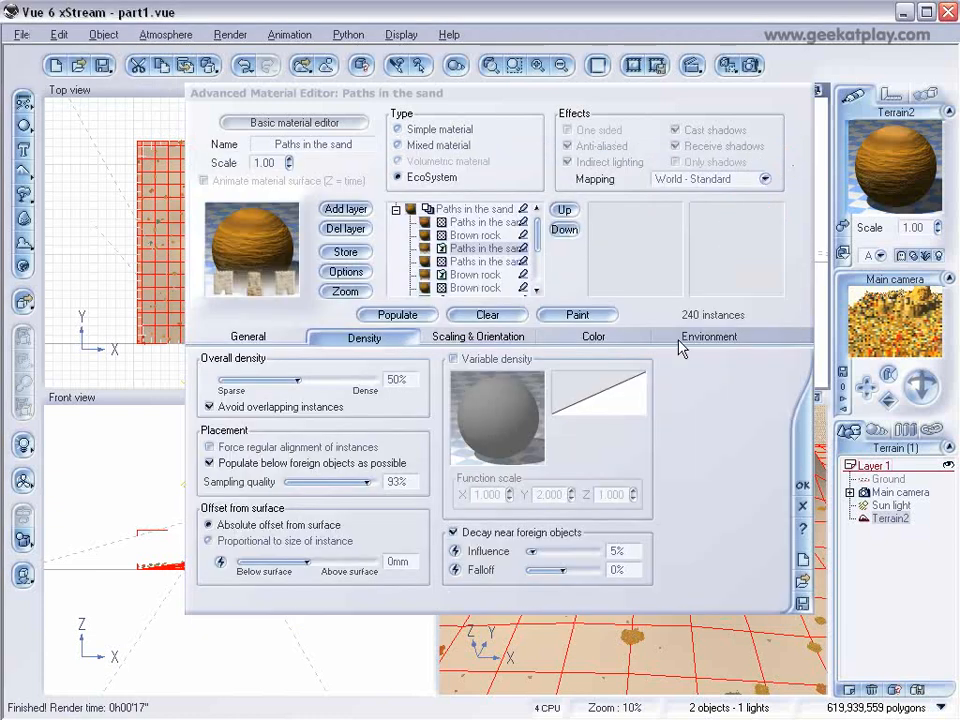
Step: Change the topmost Paths in the sand layer to an EcoSystem, review its altitude constraint, and add the Sonneratia tree to its population
{"action": "left_click", "coordinate": [482, 222]}
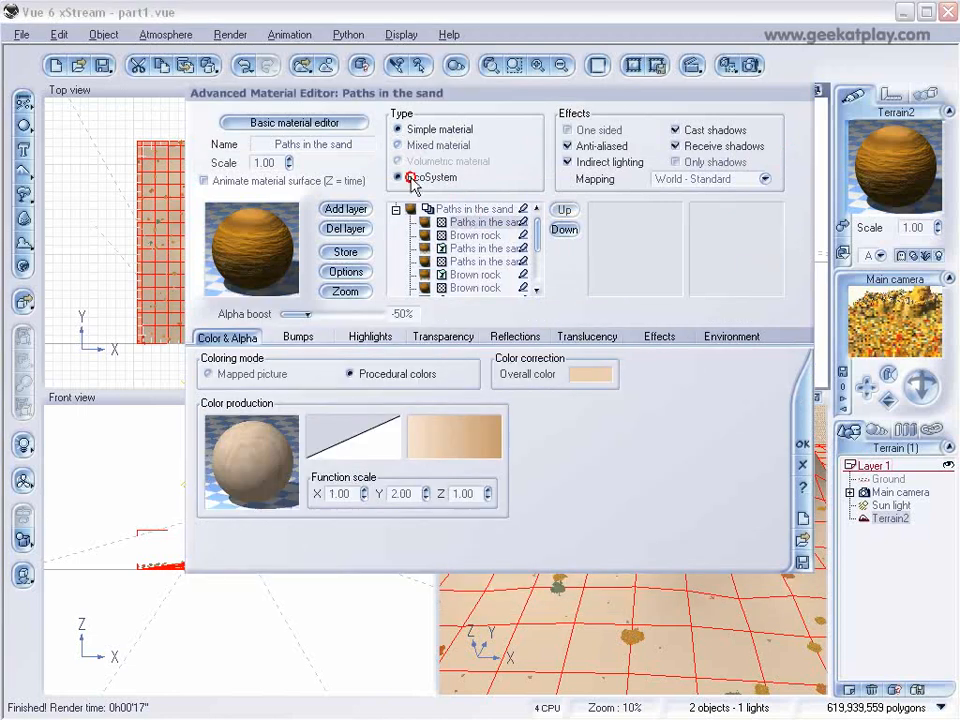
{"action": "left_click_drag", "start_coordinate": [485, 246], "coordinate": [465, 228]}
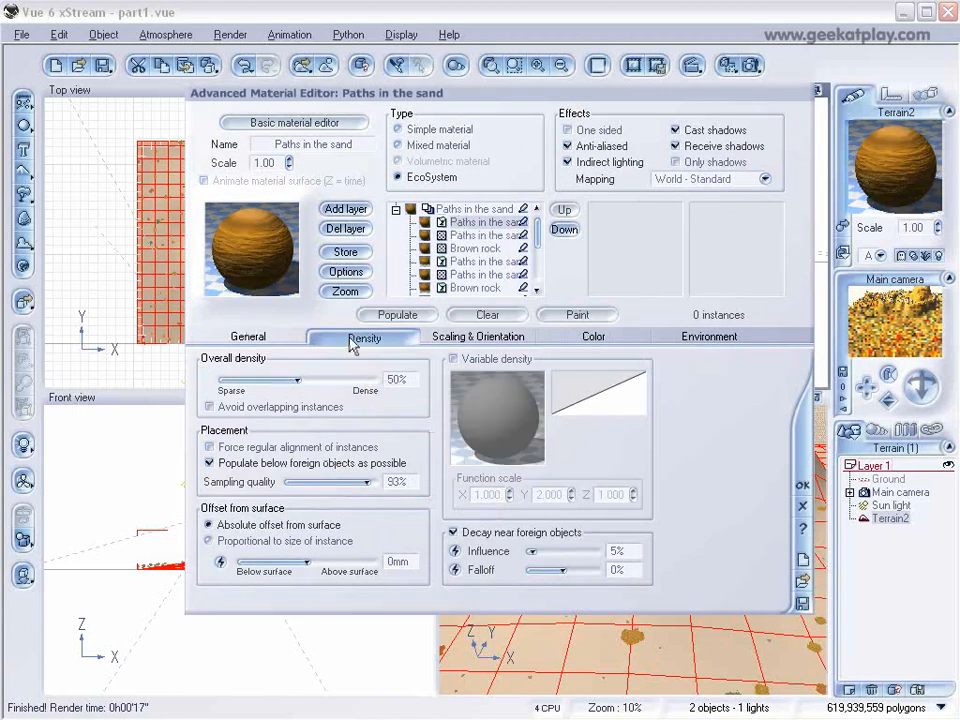
{"action": "left_click", "coordinate": [691, 339]}
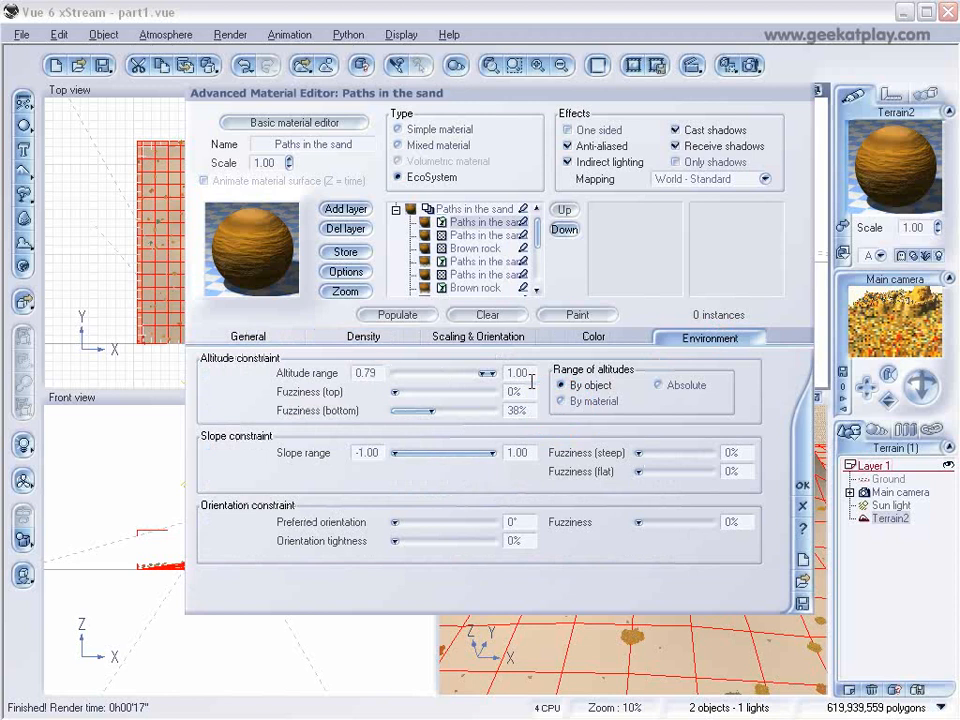
{"action": "left_click", "coordinate": [255, 338]}
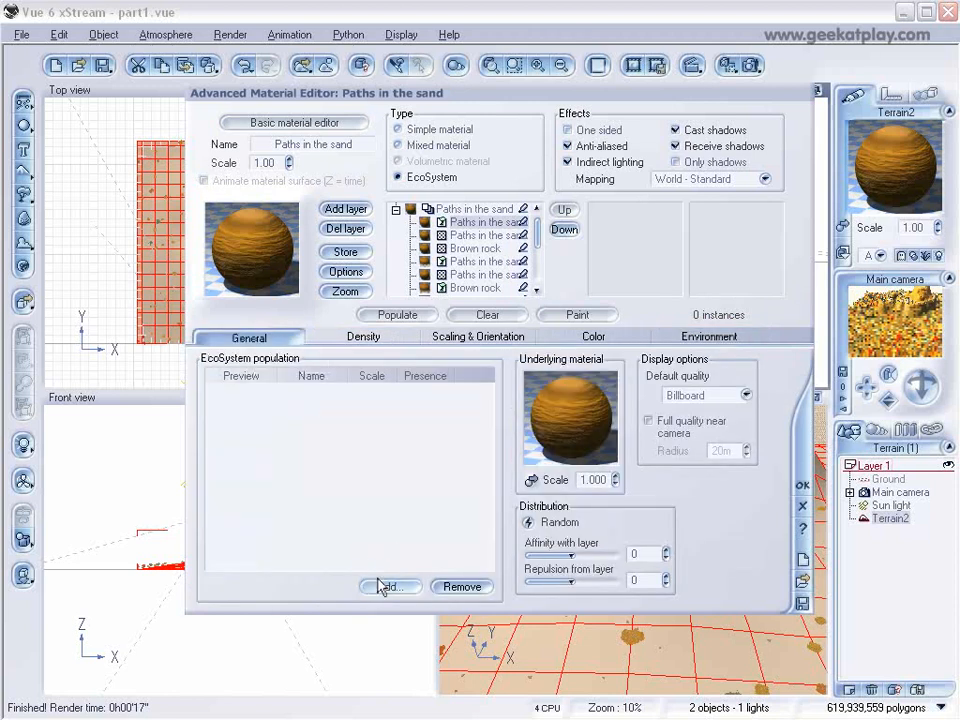
{"action": "left_click", "coordinate": [378, 586]}
{"action": "left_click", "coordinate": [442, 616]}
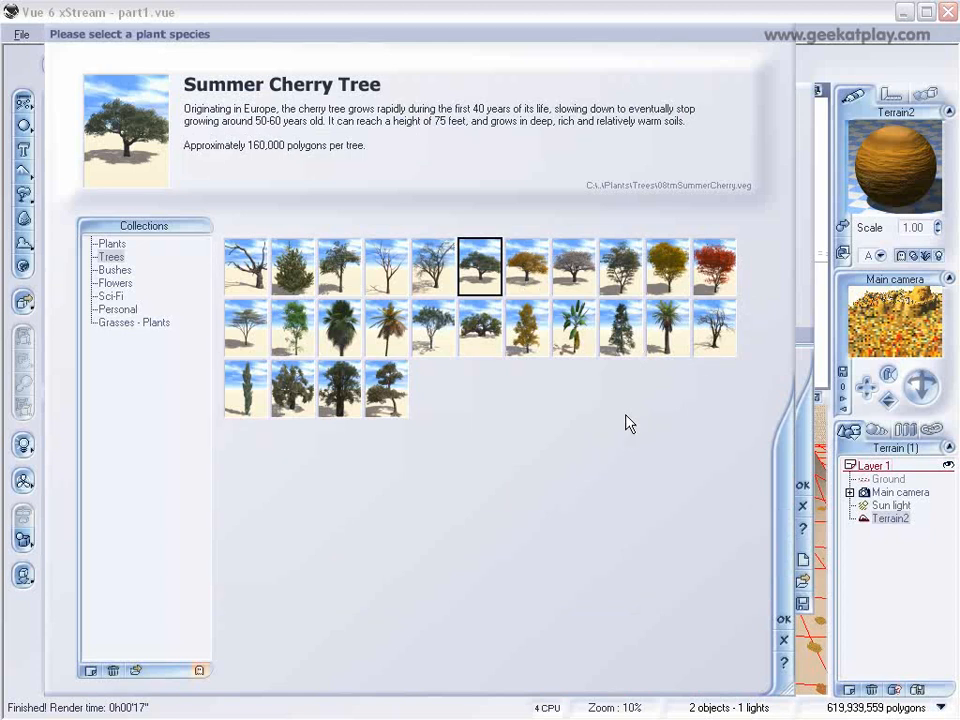
{"action": "left_click", "coordinate": [390, 390]}
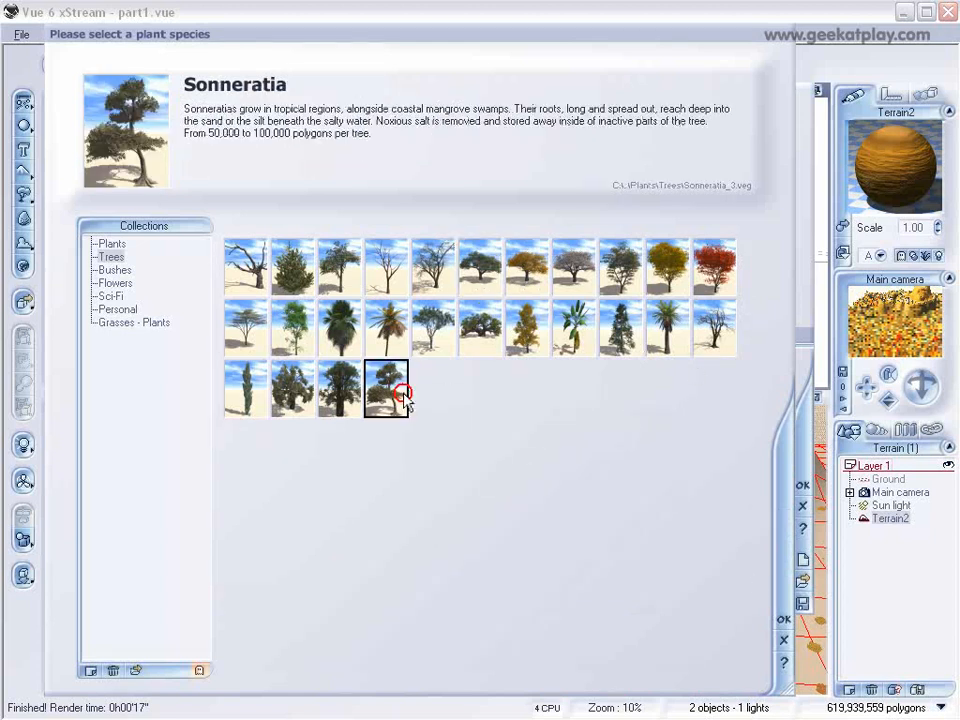
{"action": "left_click", "coordinate": [783, 623]}
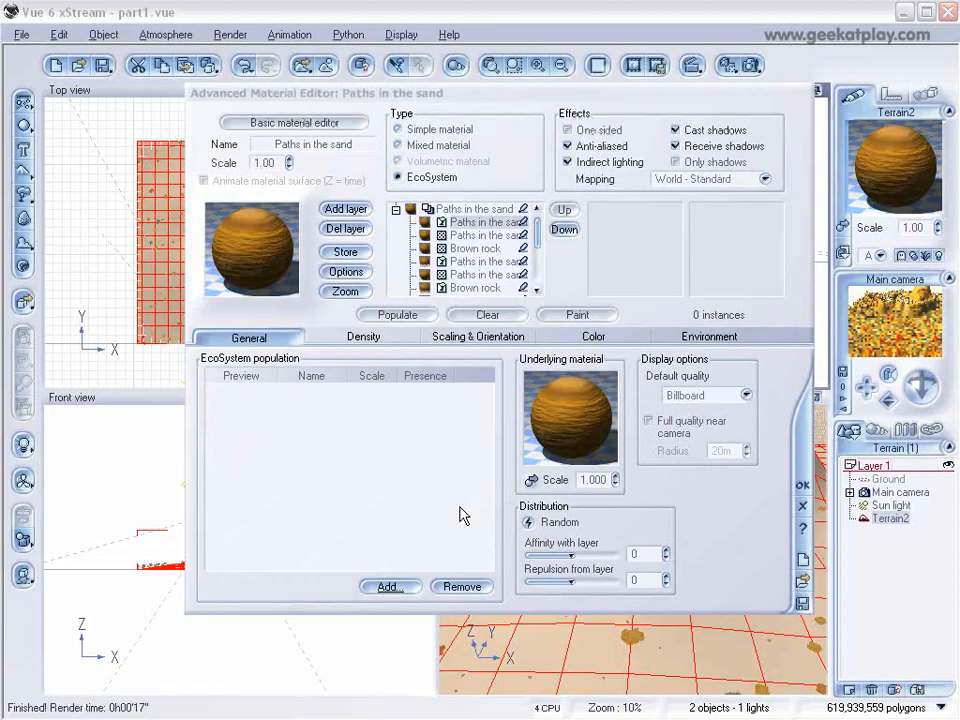
Step: Set the topmost layer's overall density to 100%, populate it, and accept the material changes
{"action": "left_click", "coordinate": [364, 338]}
{"action": "left_click_drag", "start_coordinate": [297, 380], "coordinate": [374, 380]}
{"action": "left_click", "coordinate": [405, 318]}
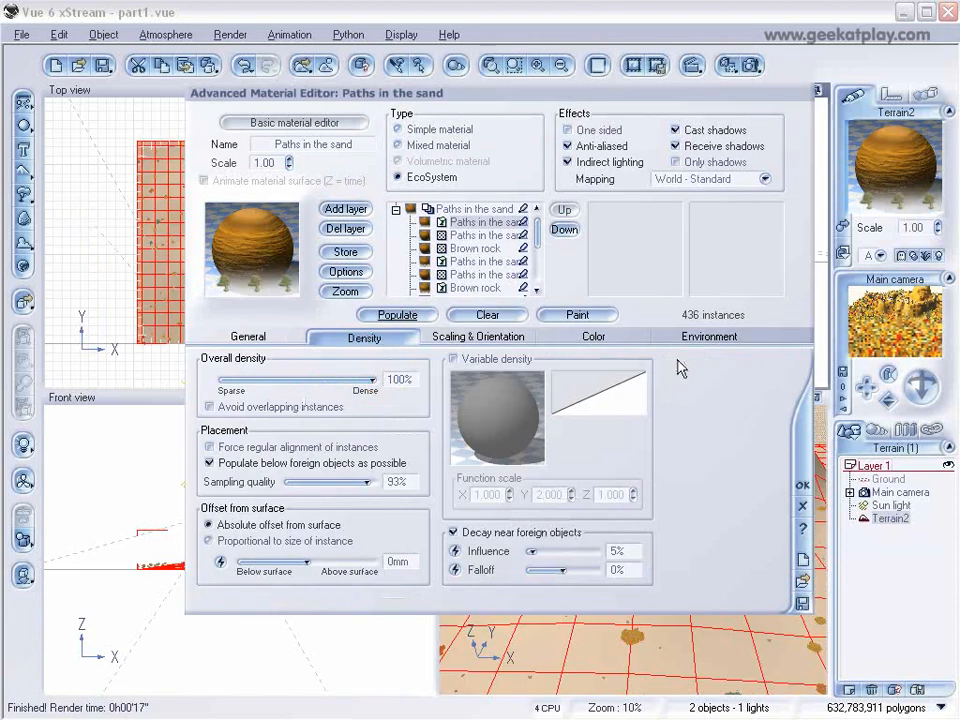
{"action": "left_click", "coordinate": [802, 484]}
Step: Tilt the main camera up to include the hilltop, render the scene, and close the rendered picture
{"action": "left_click", "coordinate": [900, 492]}
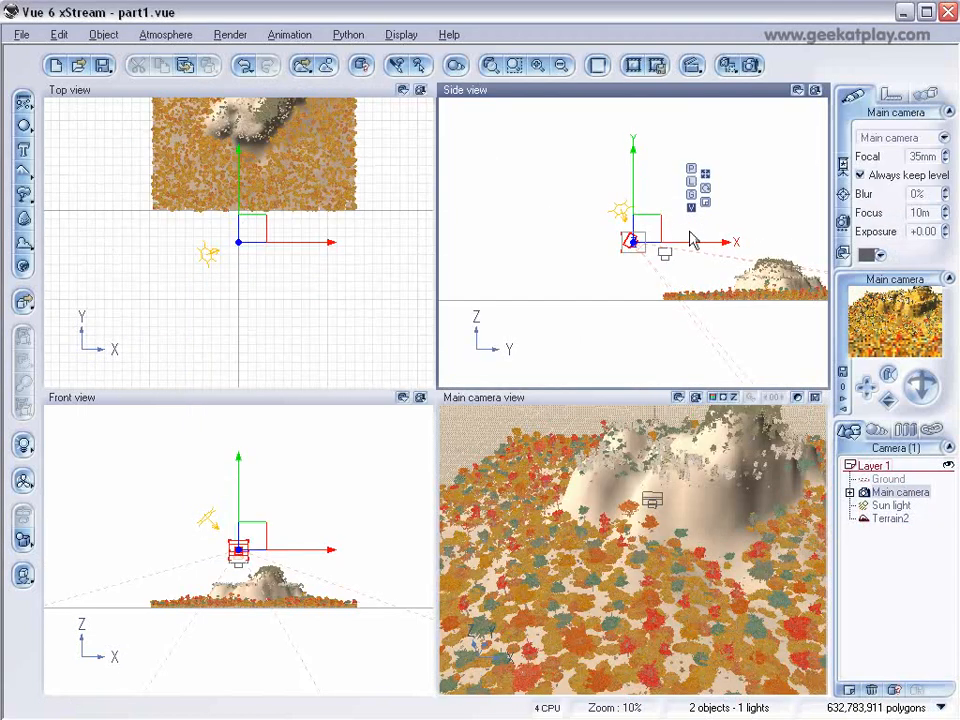
{"action": "left_click_drag", "start_coordinate": [925, 389], "coordinate": [928, 387]}
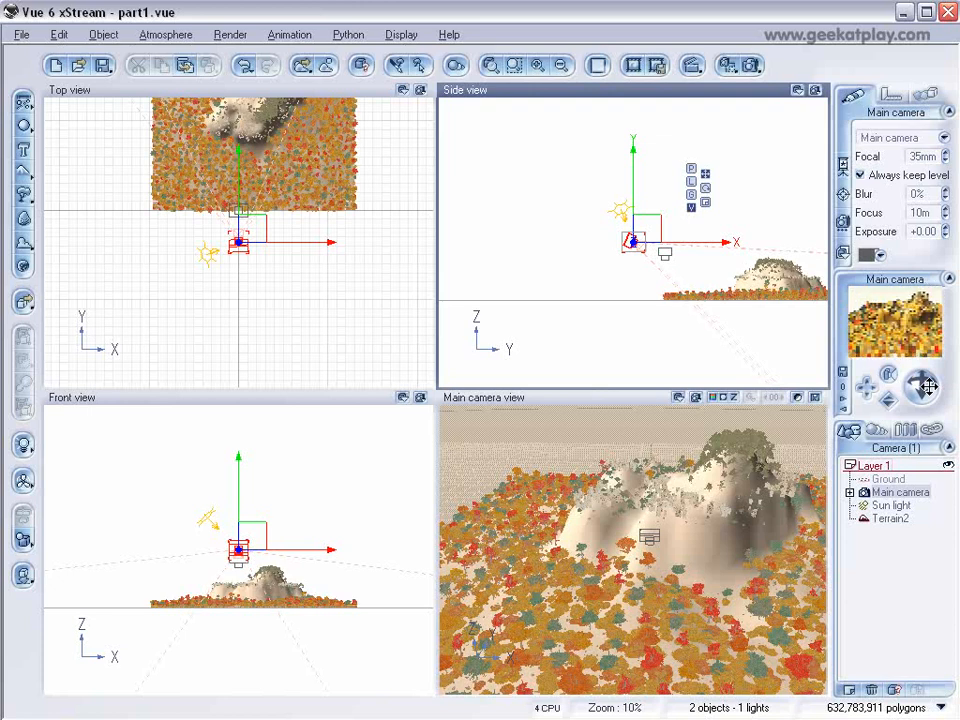
{"action": "left_click", "coordinate": [750, 64]}
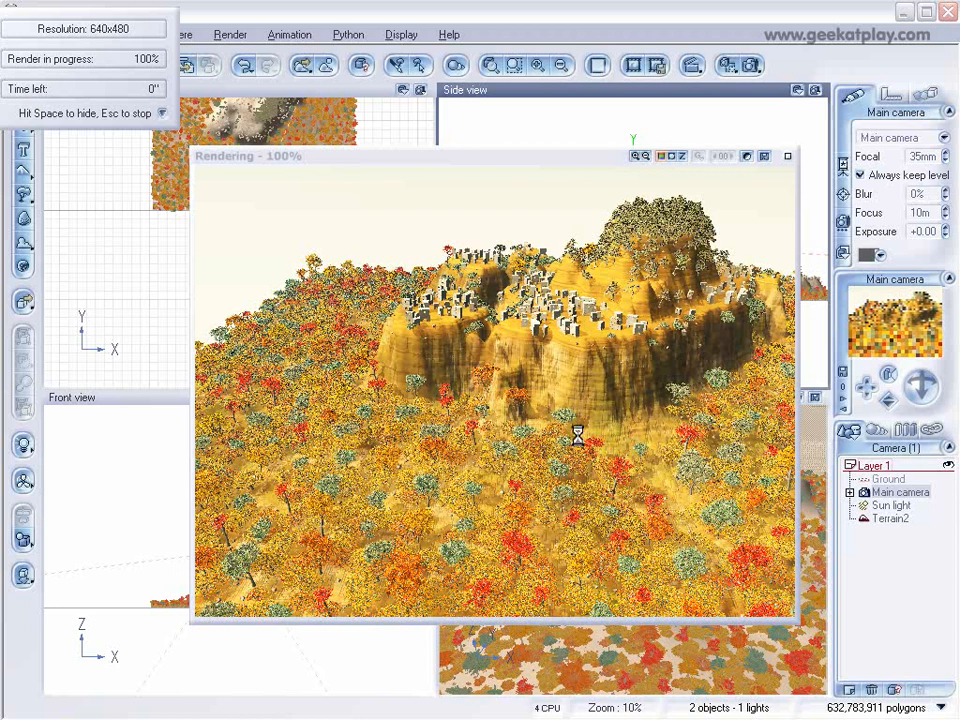
{"action": "left_click", "coordinate": [788, 157]}
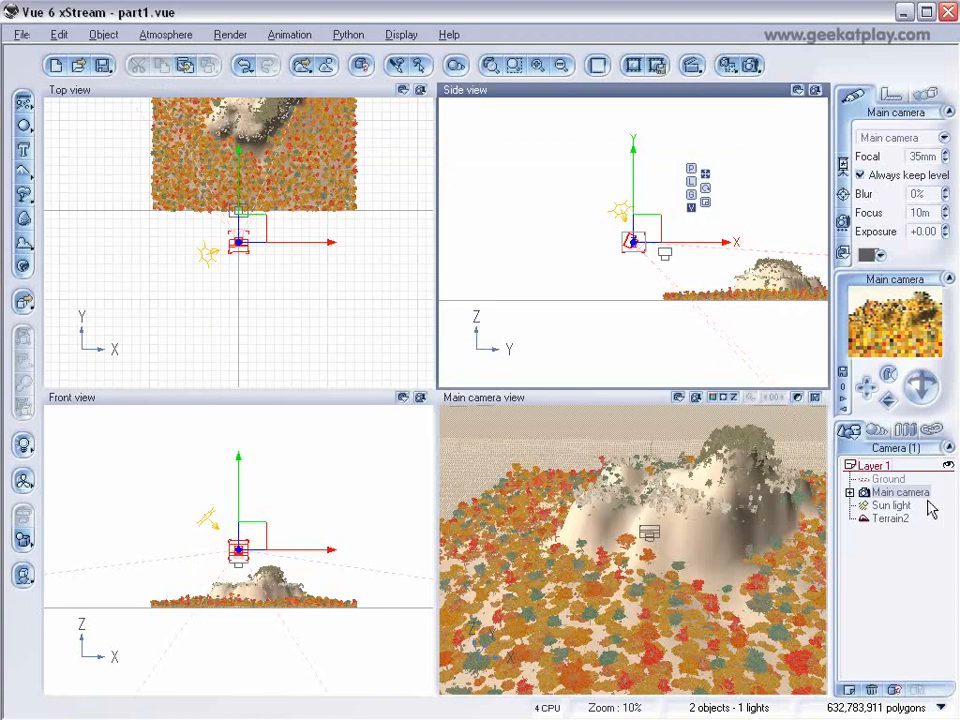
Step: Move the main camera close to the buildings and trees on the hillside, render the close-up, and close the picture
{"action": "left_click_drag", "start_coordinate": [645, 207], "coordinate": [772, 243]}
{"action": "right_click_drag", "start_coordinate": [698, 220], "coordinate": [516, 151]}
{"action": "left_click_drag", "start_coordinate": [263, 285], "coordinate": [280, 297]}
{"action": "left_click_drag", "start_coordinate": [579, 178], "coordinate": [570, 184]}
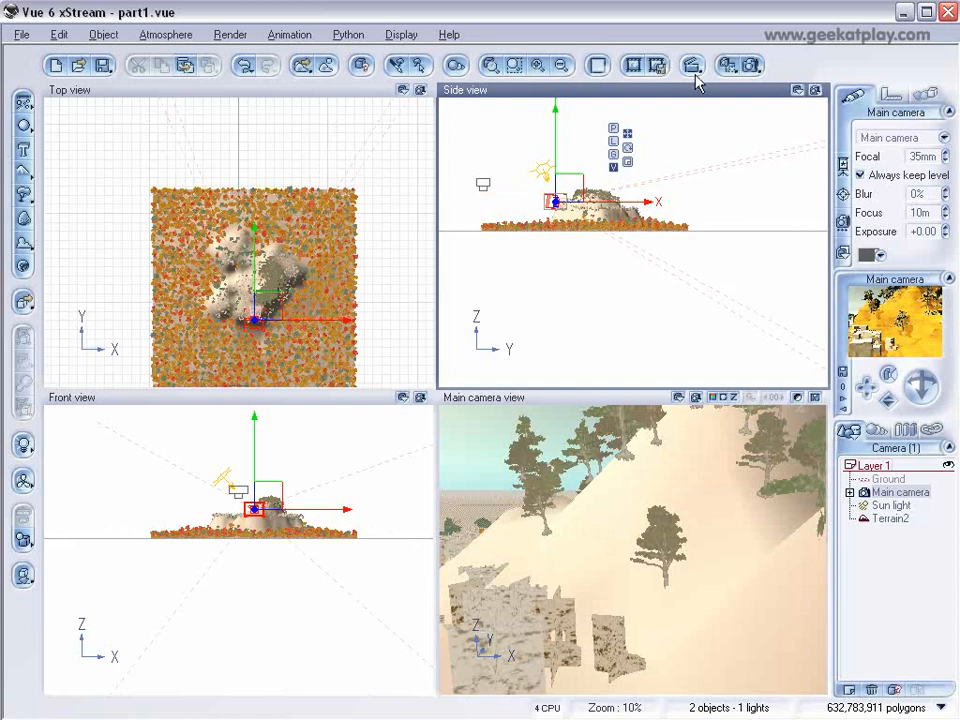
{"action": "left_click", "coordinate": [752, 67]}
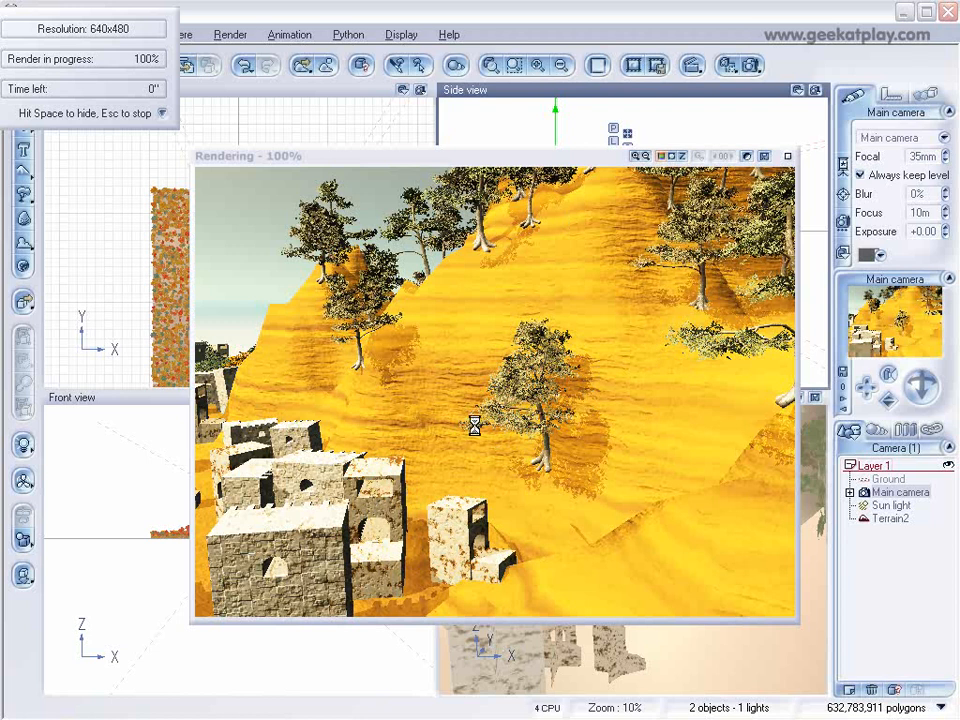
{"action": "left_click", "coordinate": [776, 196]}
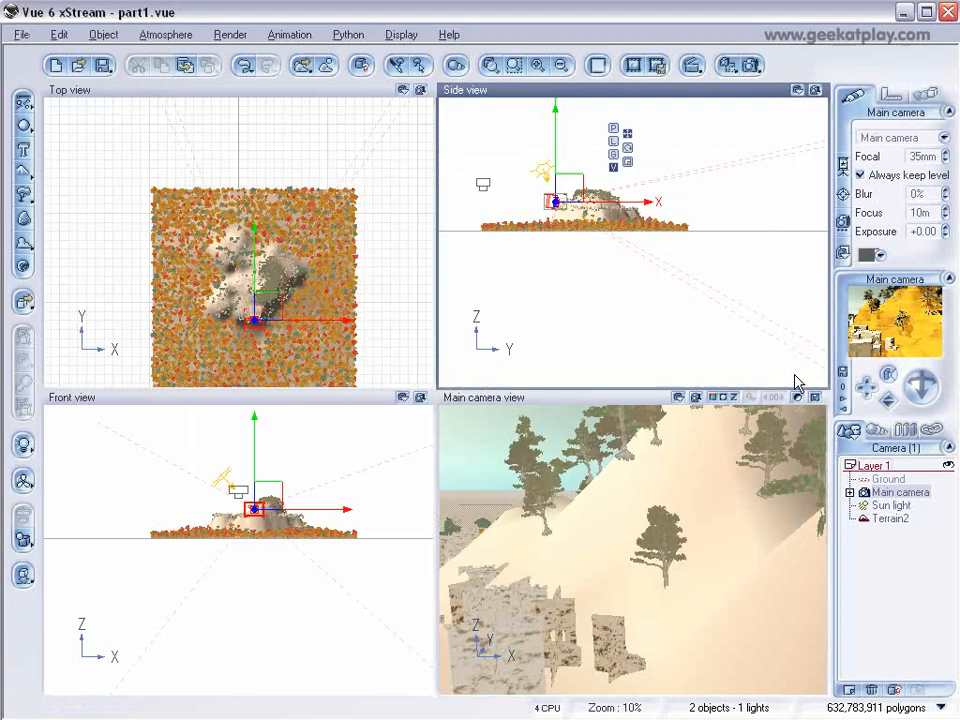
Step: Pull the main camera back in front of the terrain so it frames the whole hill
{"action": "right_click_drag", "start_coordinate": [558, 287], "coordinate": [709, 332]}
{"action": "left_click_drag", "start_coordinate": [722, 231], "coordinate": [580, 220]}
Step: Apply the Grass Field material from the Geekatplay Ground collection to the Ground plane and set its scale to 20.00
{"action": "left_click", "coordinate": [888, 479]}
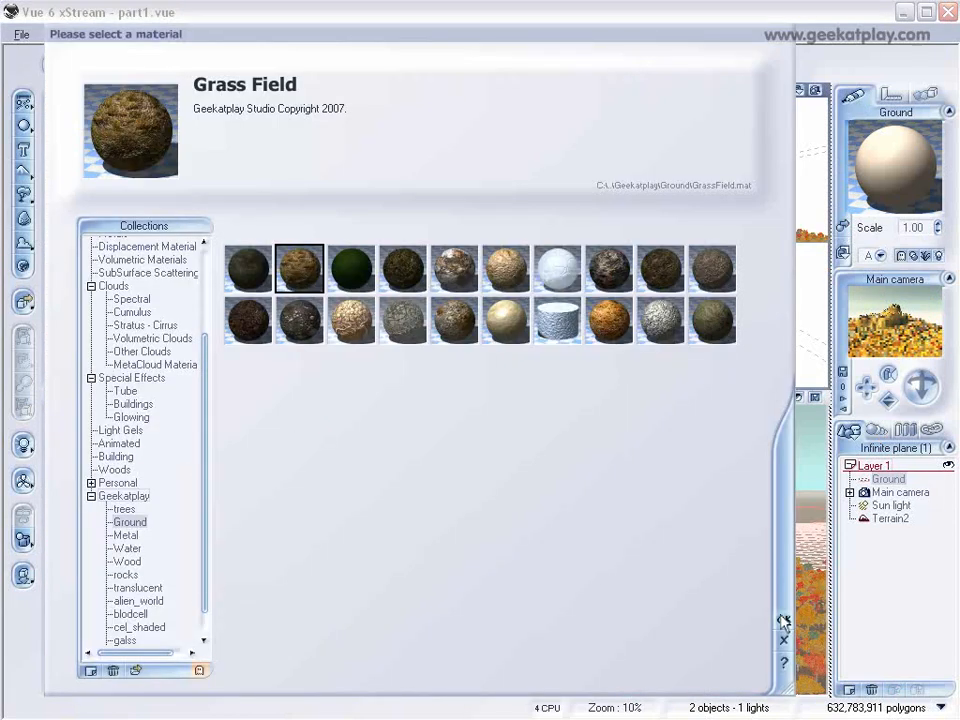
{"action": "left_click", "coordinate": [783, 619]}
{"action": "mouse_move", "coordinate": [934, 228]}
{"action": "left_mouse_down"}
{"action": "mouse_move", "coordinate": [934, 205]}
{"action": "mouse_move", "coordinate": [940, 222]}
{"action": "left_mouse_up"}
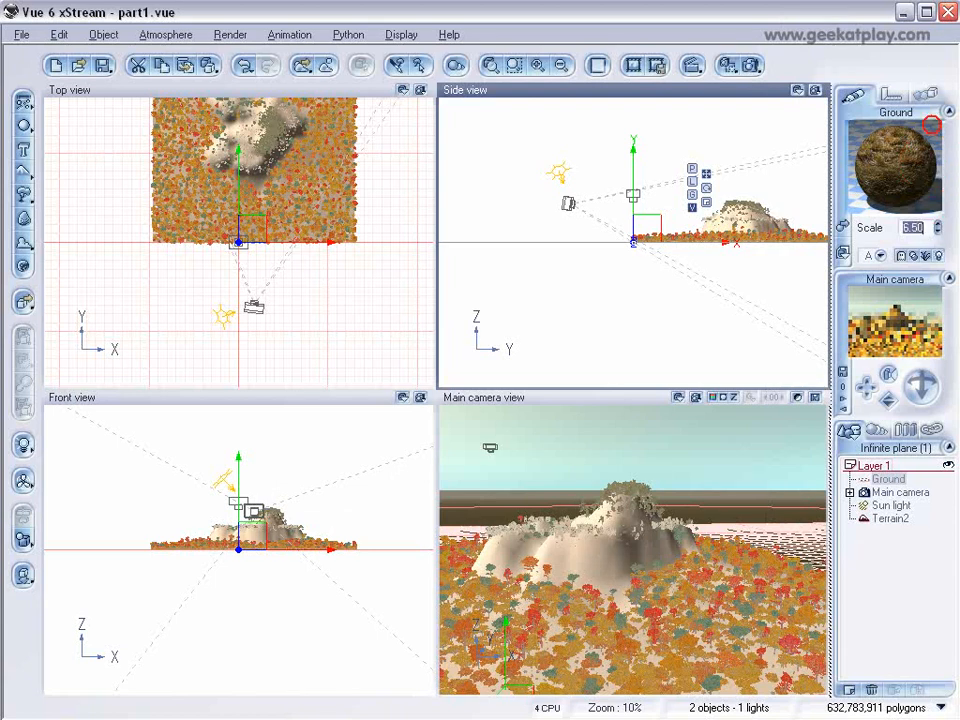
{"action": "left_click_drag", "start_coordinate": [940, 227], "coordinate": [940, 220]}
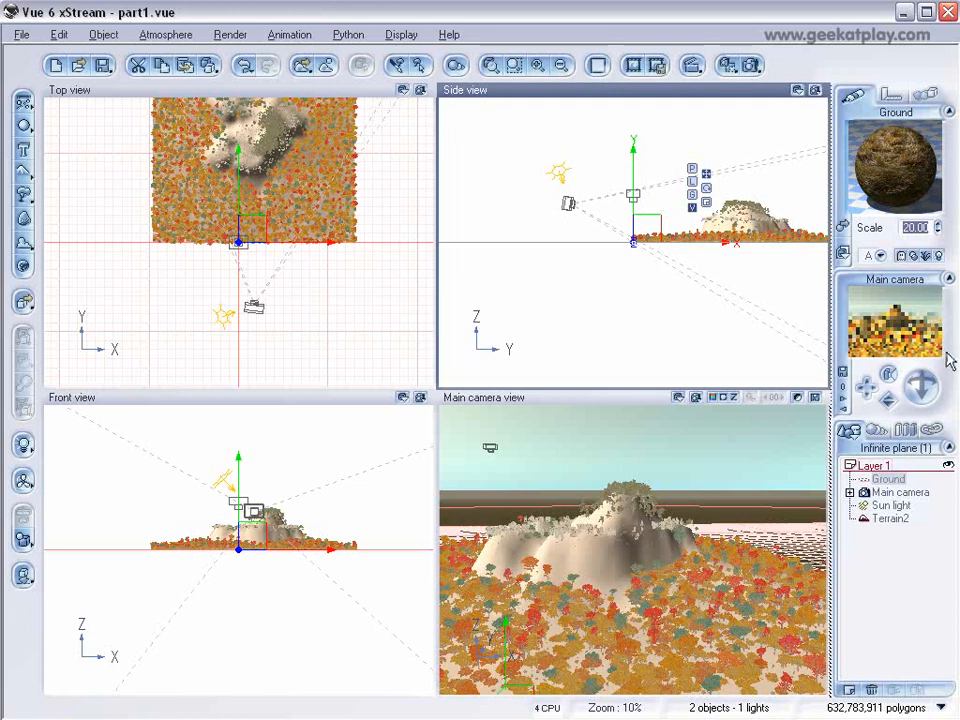
Step: Load the Havy Summer atmosphere from the Geekatplay collection into the scene
{"action": "left_click", "coordinate": [158, 36]}
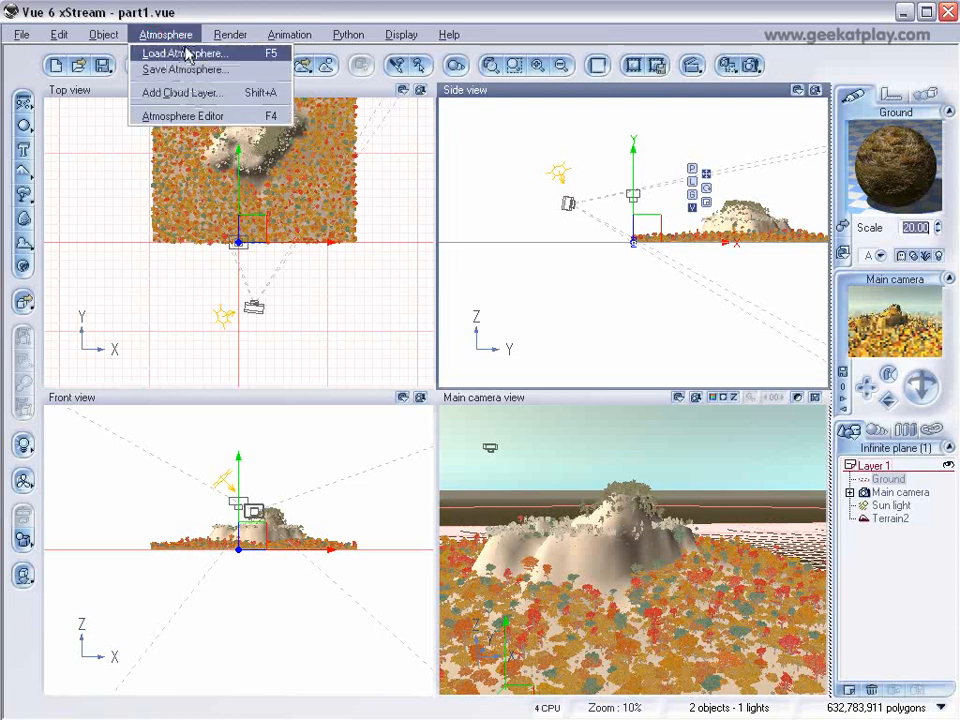
{"action": "left_click", "coordinate": [190, 53]}
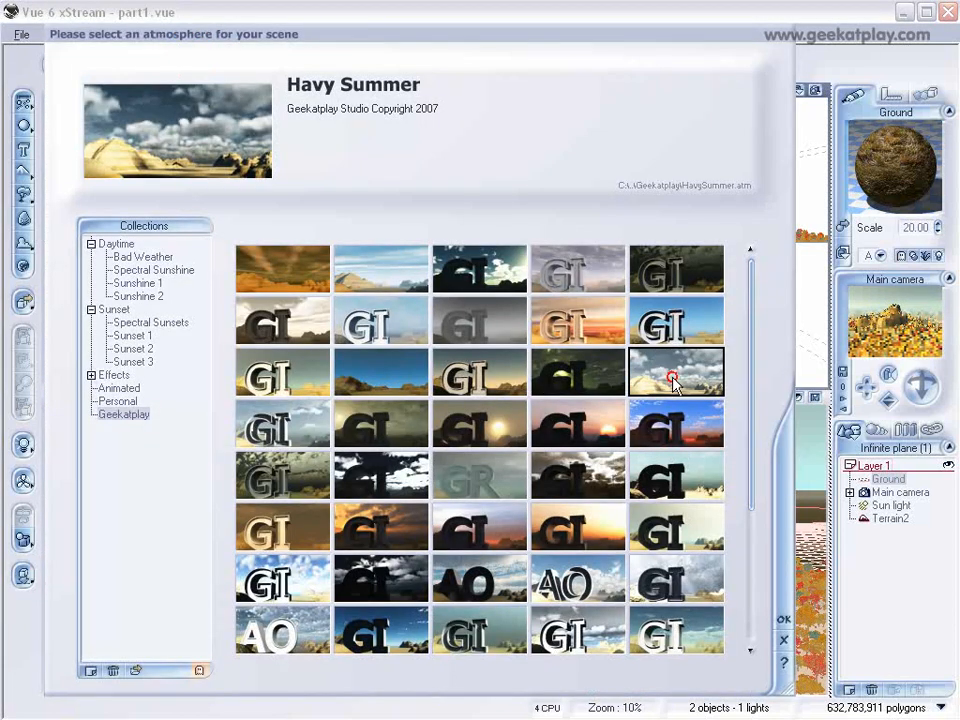
{"action": "left_click", "coordinate": [784, 619]}
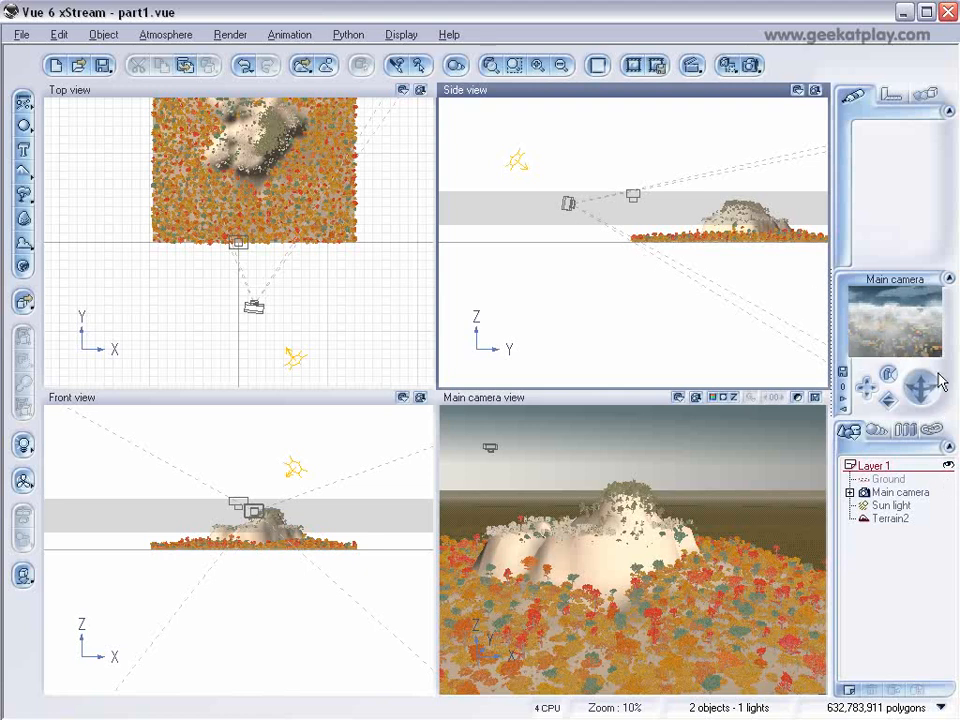
Step: Raise the Stretched Cirrus Puff layer's altitude slightly, and set the Low Clouds layer's altitude to 270 m and height to 74.9 m
{"action": "left_click", "coordinate": [168, 35]}
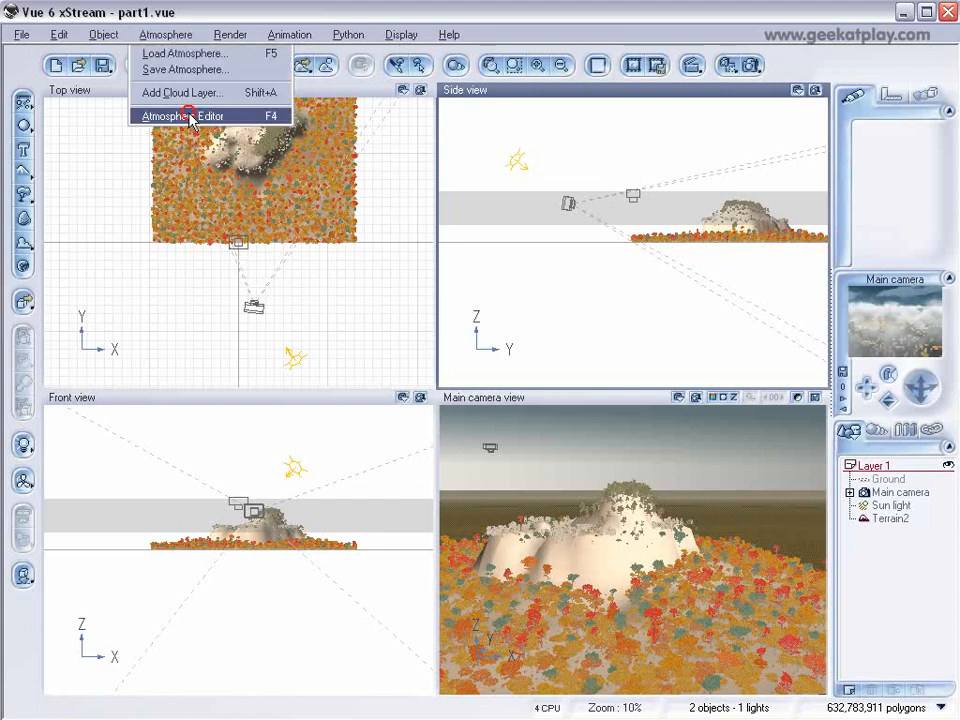
{"action": "left_click", "coordinate": [188, 116]}
{"action": "left_click", "coordinate": [405, 245]}
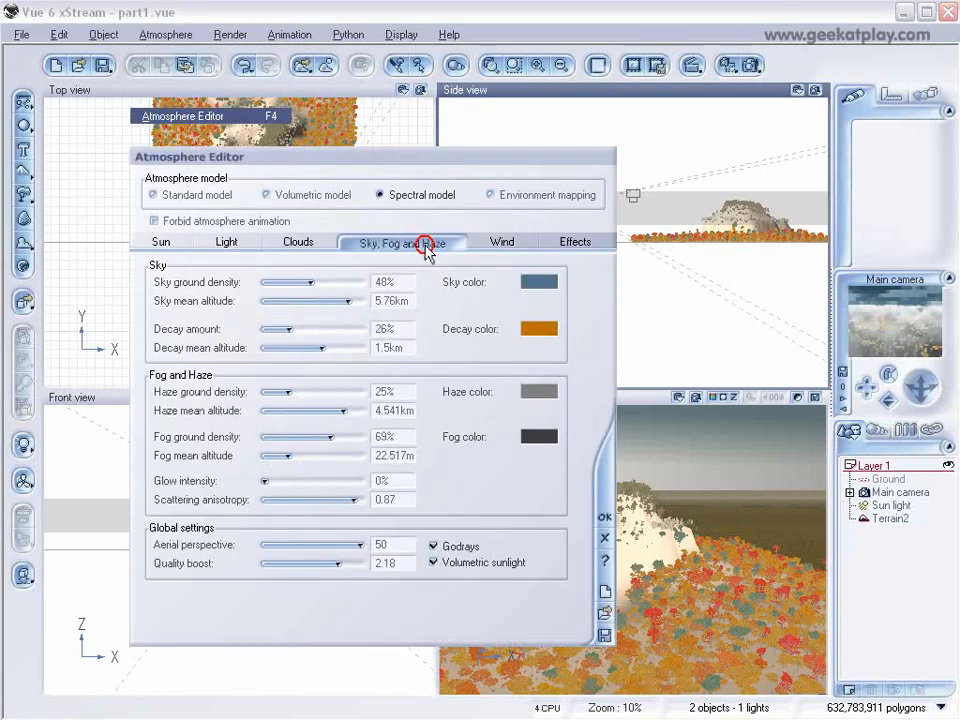
{"action": "left_click", "coordinate": [300, 242]}
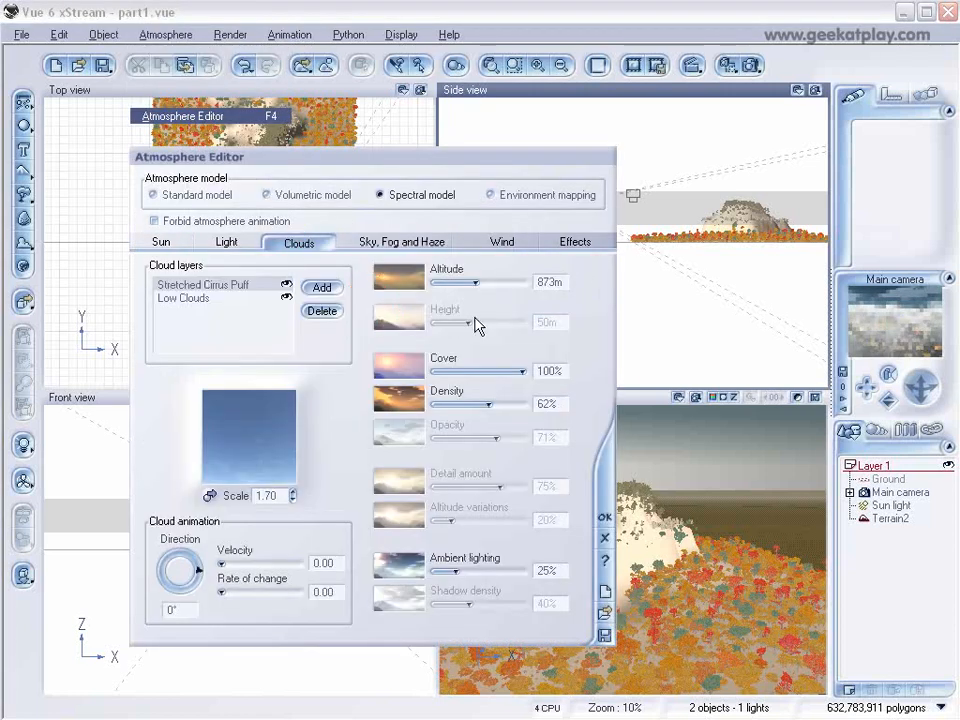
{"action": "left_click_drag", "start_coordinate": [473, 286], "coordinate": [484, 286]}
{"action": "left_click", "coordinate": [185, 298]}
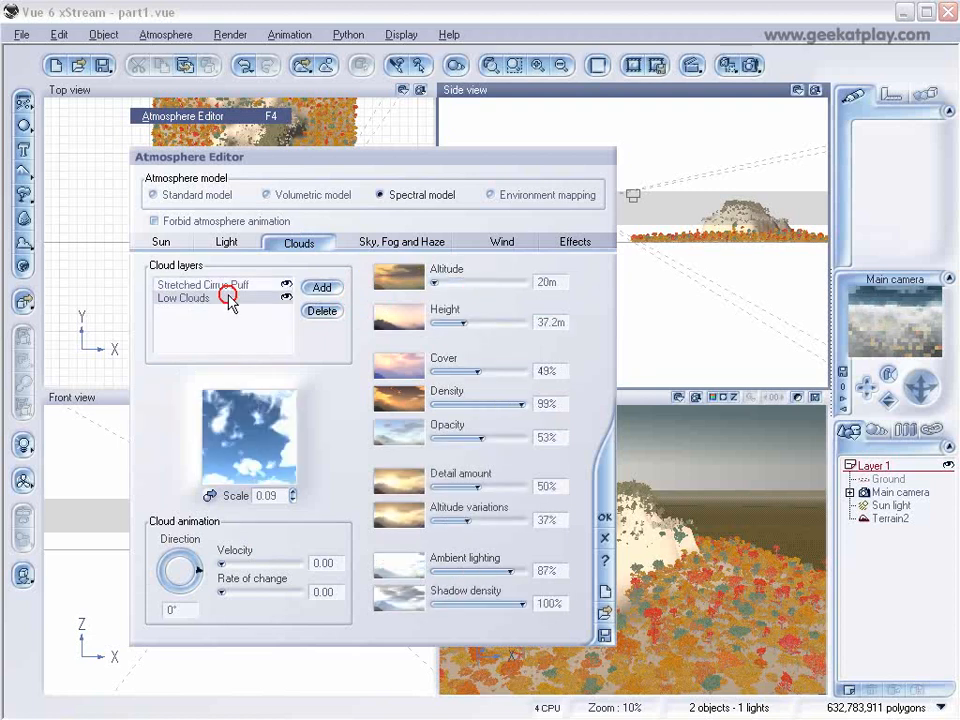
{"action": "left_click", "coordinate": [448, 283]}
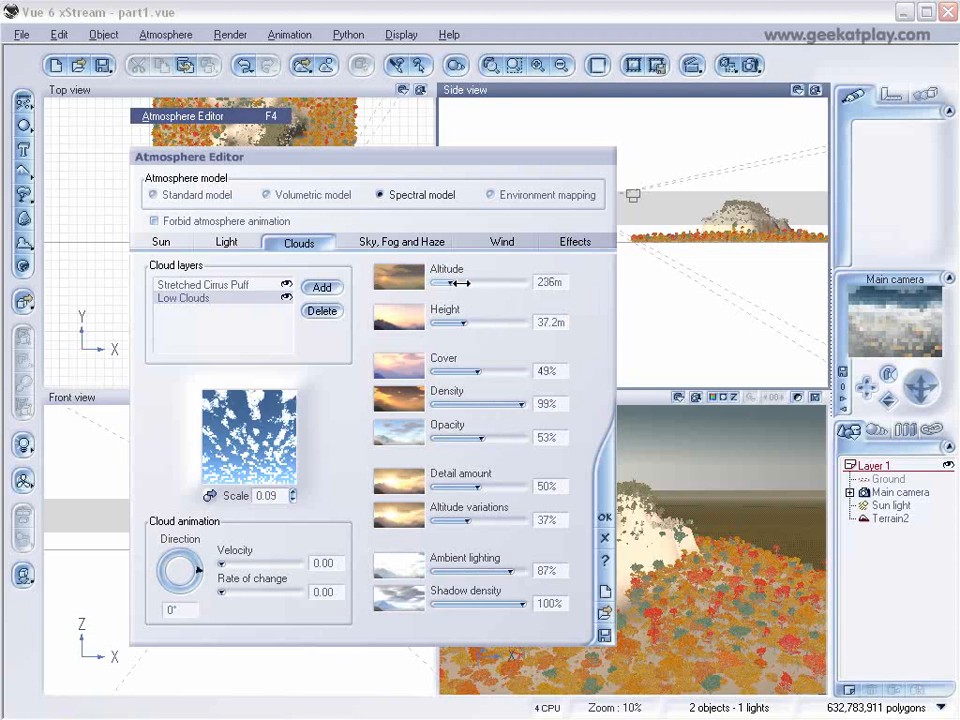
{"action": "left_click_drag", "start_coordinate": [456, 283], "coordinate": [484, 320]}
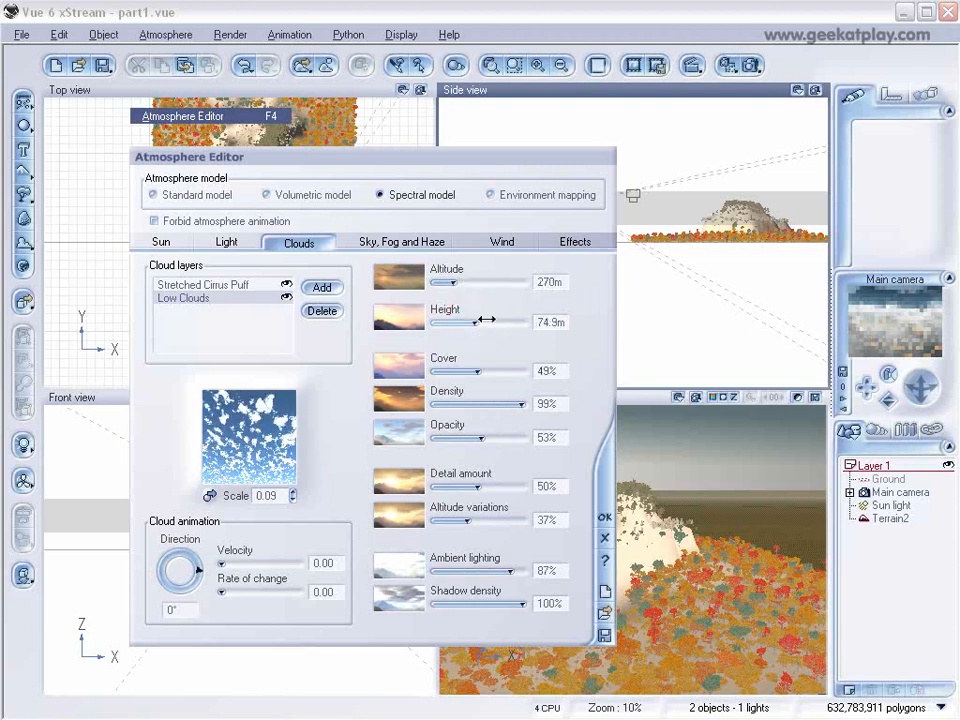
{"action": "left_click", "coordinate": [604, 517]}
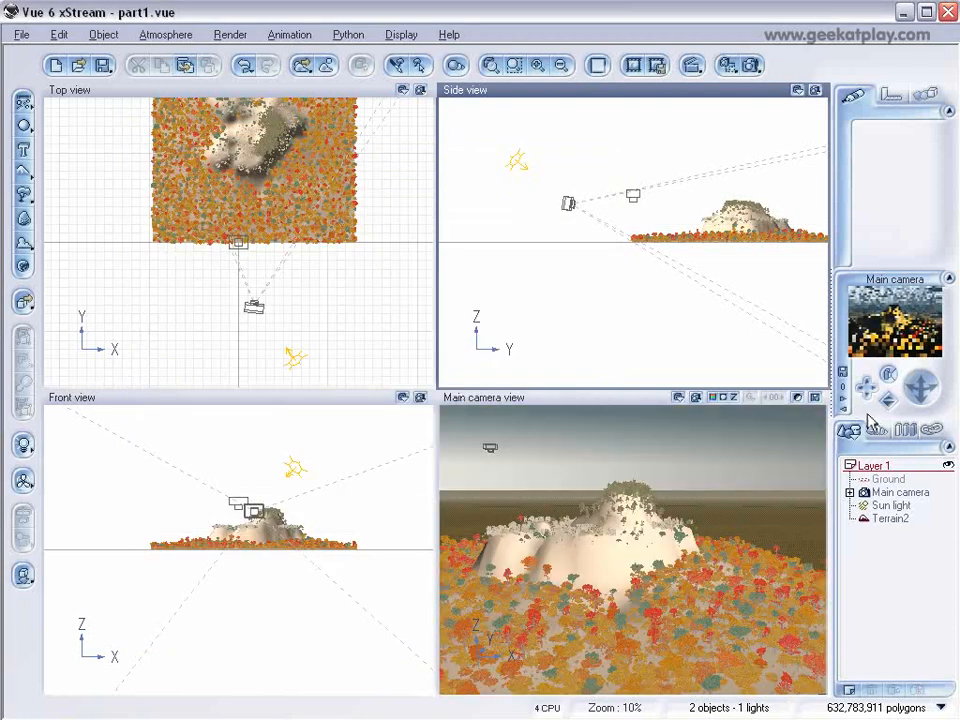
Step: Move the main camera slightly closer to the terrain at the same height
{"action": "right_click_drag", "start_coordinate": [711, 306], "coordinate": [650, 343]}
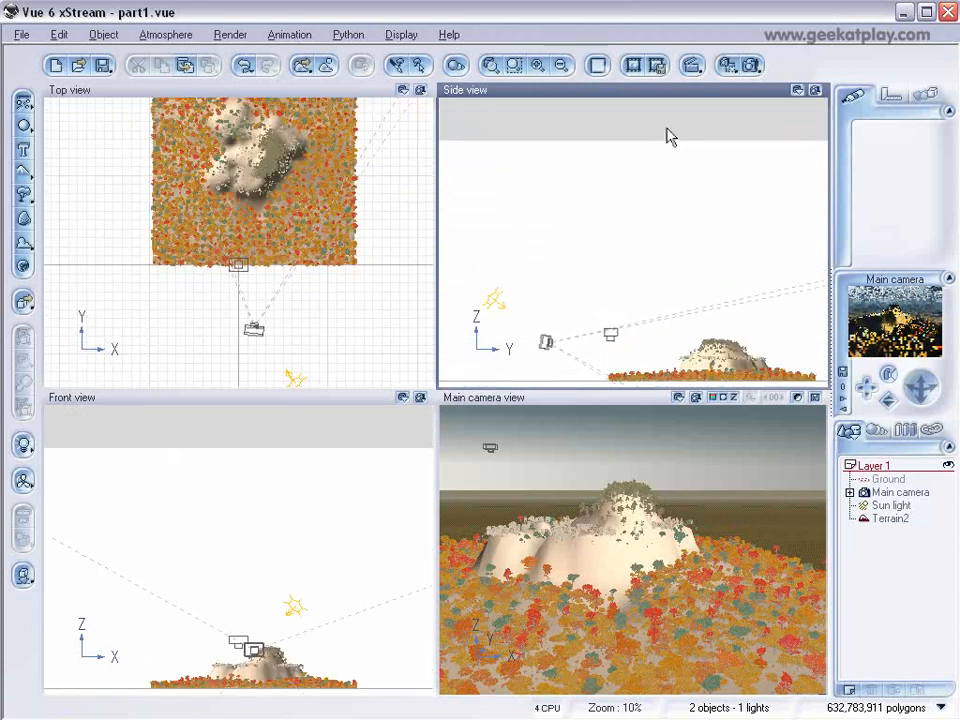
{"action": "right_click_drag", "start_coordinate": [671, 204], "coordinate": [671, 134]}
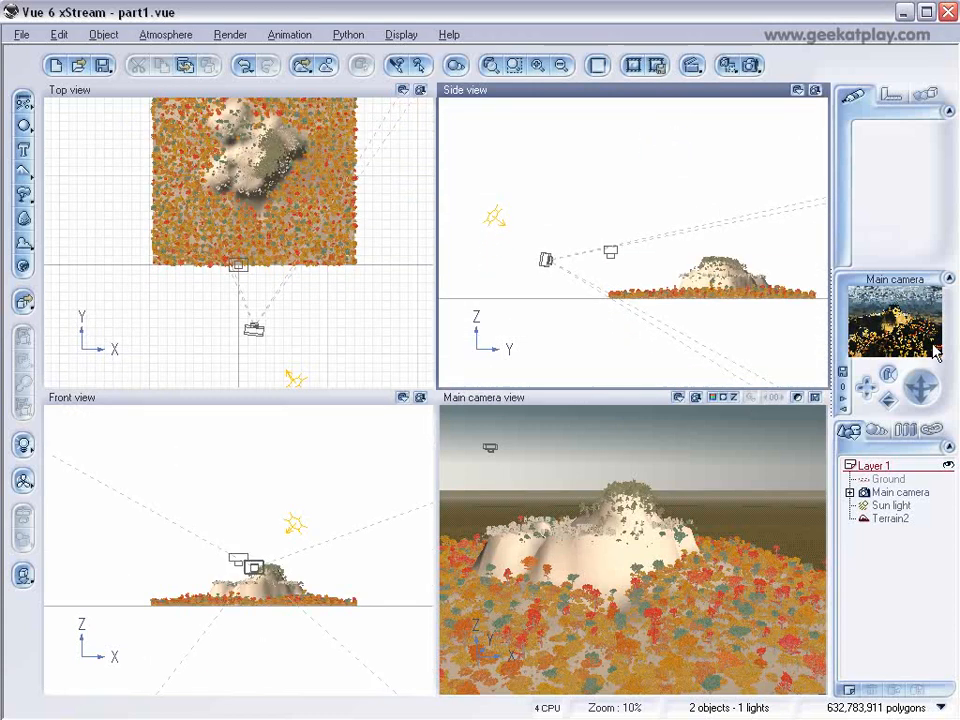
{"action": "left_click", "coordinate": [546, 260]}
{"action": "left_click_drag", "start_coordinate": [557, 248], "coordinate": [570, 256]}
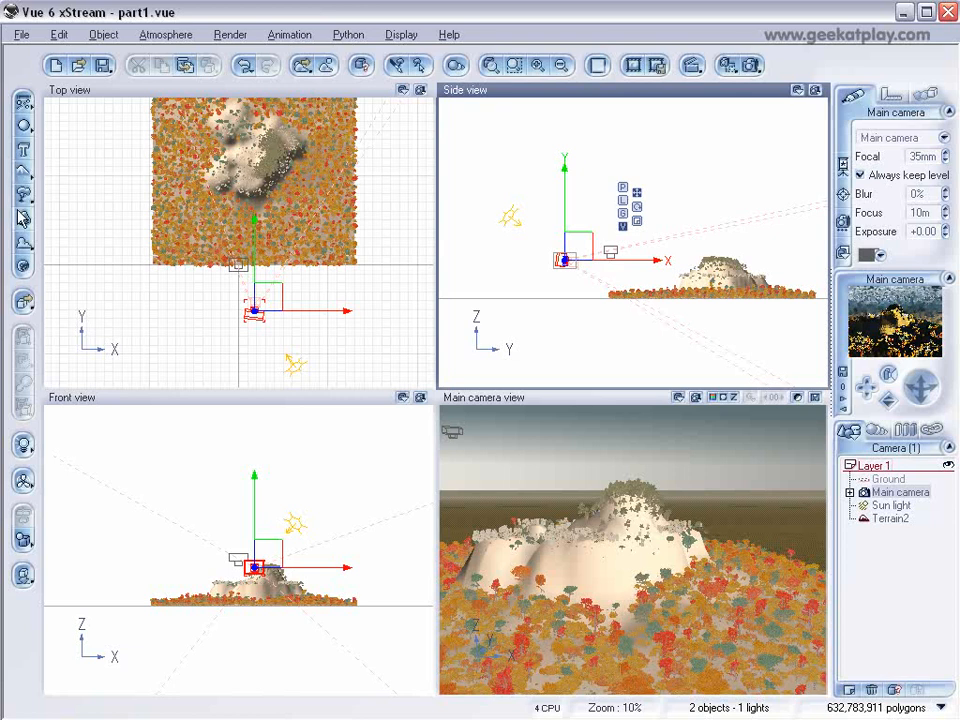
Step: Add a MetaCloud, enlarge it to wider than the terrain, and move it behind the hill
{"action": "left_click", "coordinate": [18, 176]}
{"action": "right_click_drag", "start_coordinate": [377, 216], "coordinate": [389, 289]}
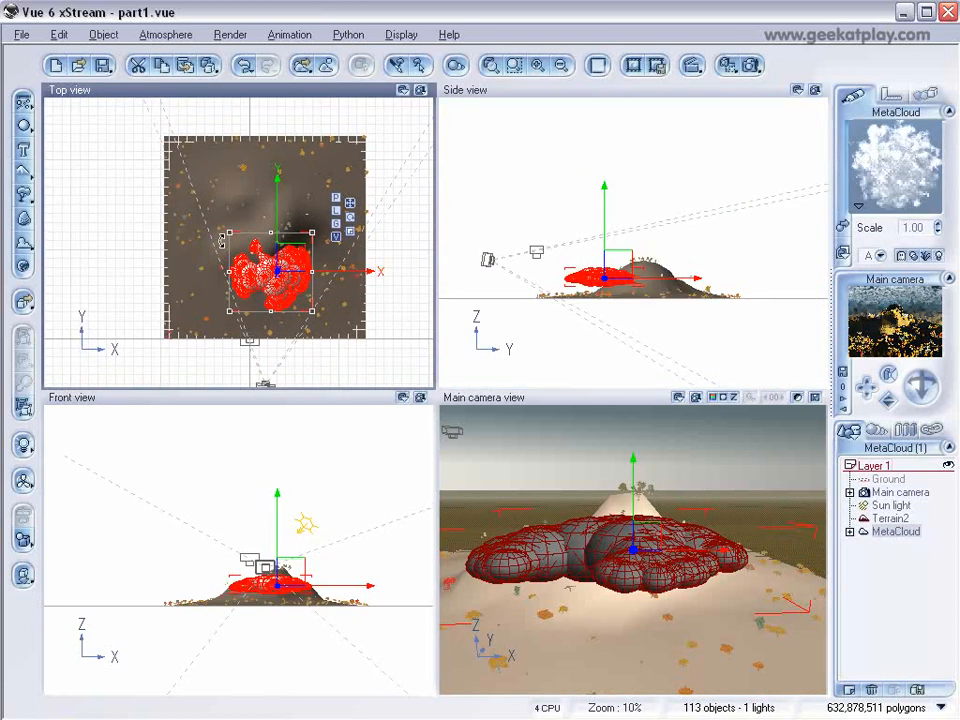
{"action": "left_click_drag", "start_coordinate": [231, 236], "coordinate": [30, 152]}
{"action": "left_click_drag", "start_coordinate": [210, 190], "coordinate": [304, 122]}
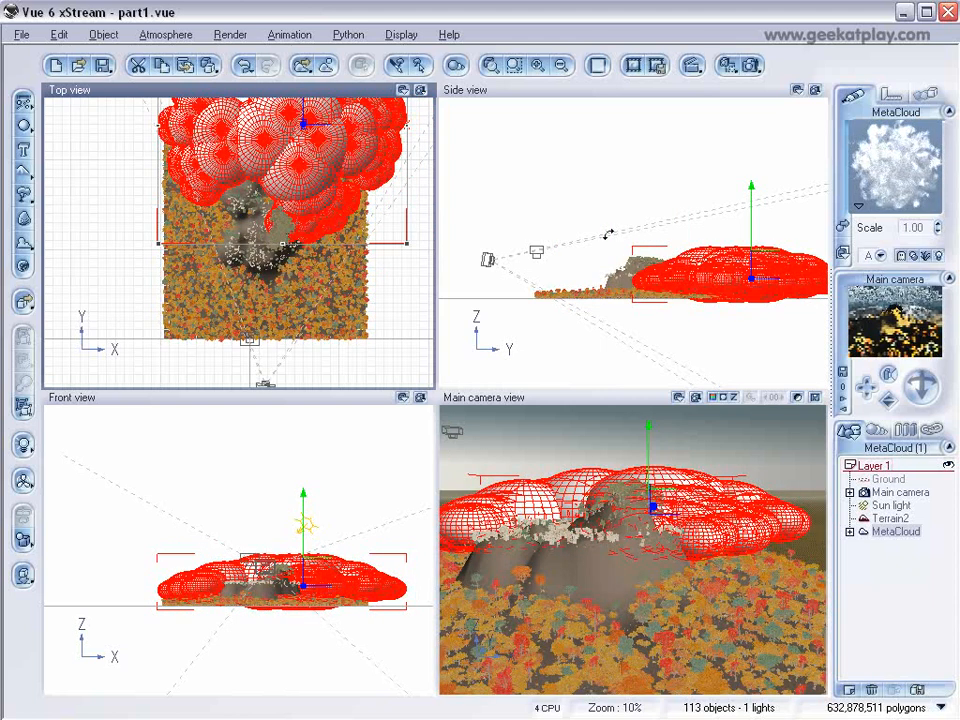
Step: Enlarge the MetaCloud to nearly twice the terrain's width and reposition it around the back of the hill
{"action": "scroll", "coordinate": [291, 189], "scroll_direction": "down", "scroll_amount": 3}
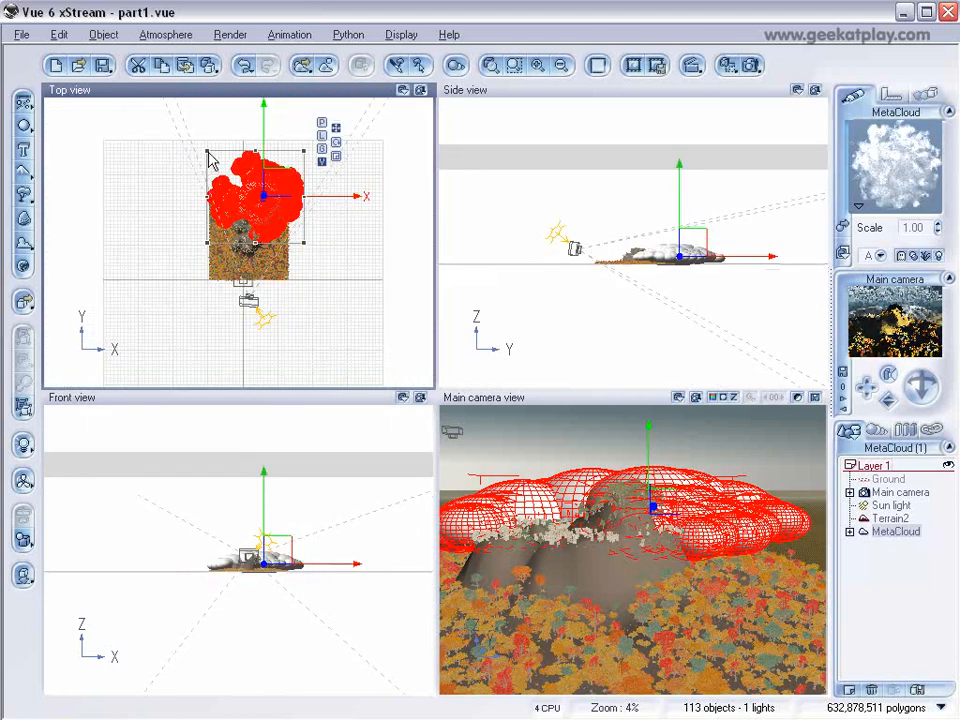
{"action": "left_click_drag", "start_coordinate": [208, 154], "coordinate": [118, 141]}
{"action": "left_click_drag", "start_coordinate": [277, 168], "coordinate": [307, 160]}
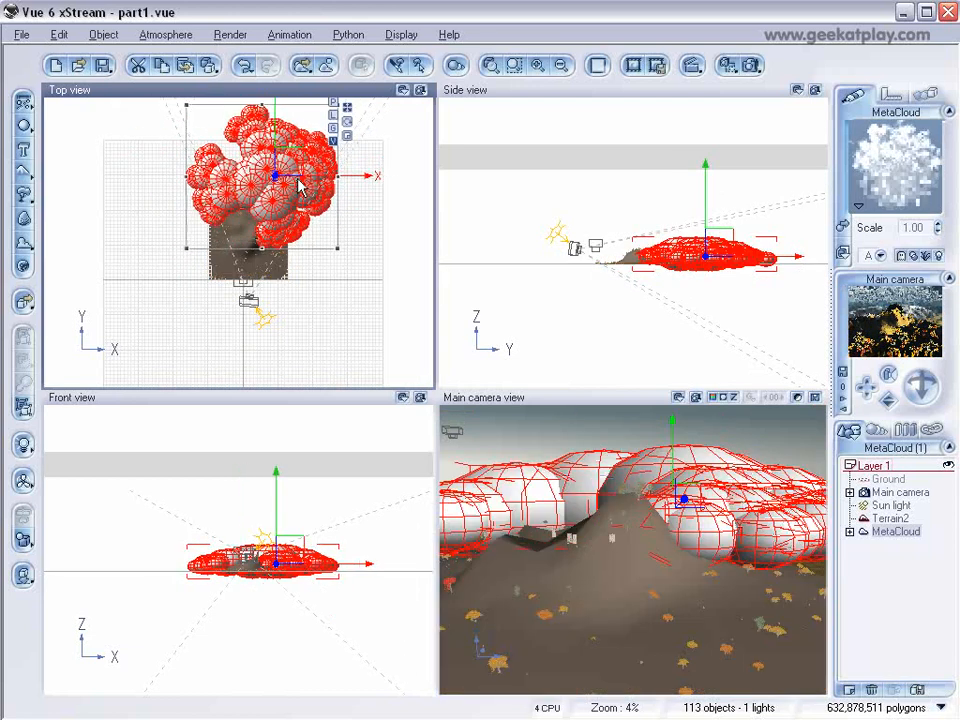
{"action": "left_click", "coordinate": [375, 264]}
{"action": "left_click", "coordinate": [286, 185]}
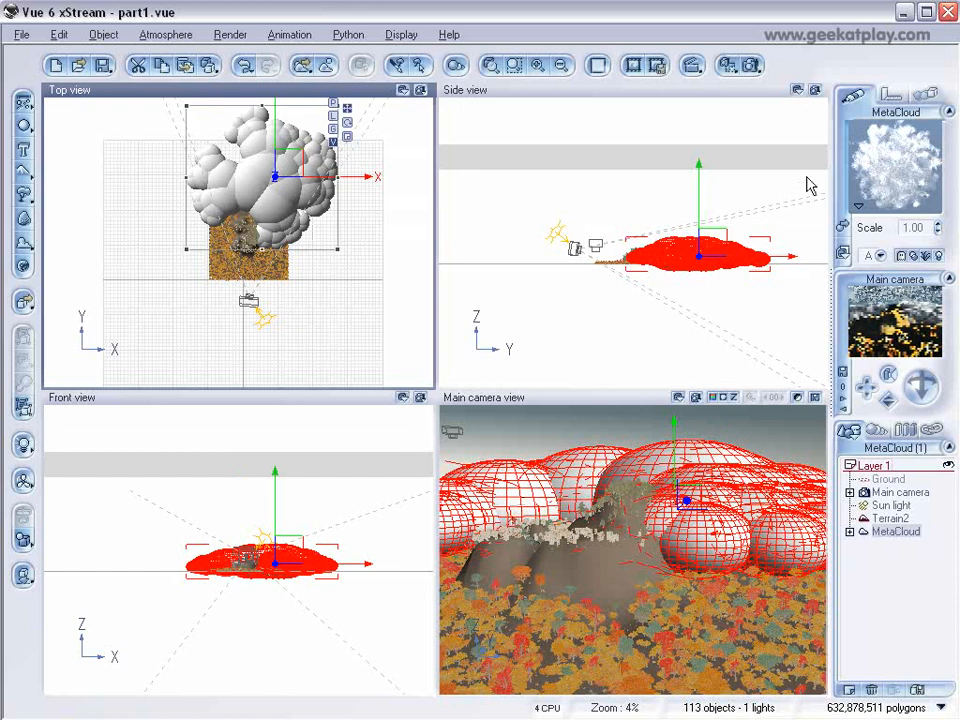
Step: Raise the MetaCloud so its base sits just above the ground, and shift it toward the camera over the hill
{"action": "left_click", "coordinate": [697, 248]}
{"action": "left_click_drag", "start_coordinate": [697, 248], "coordinate": [720, 235]}
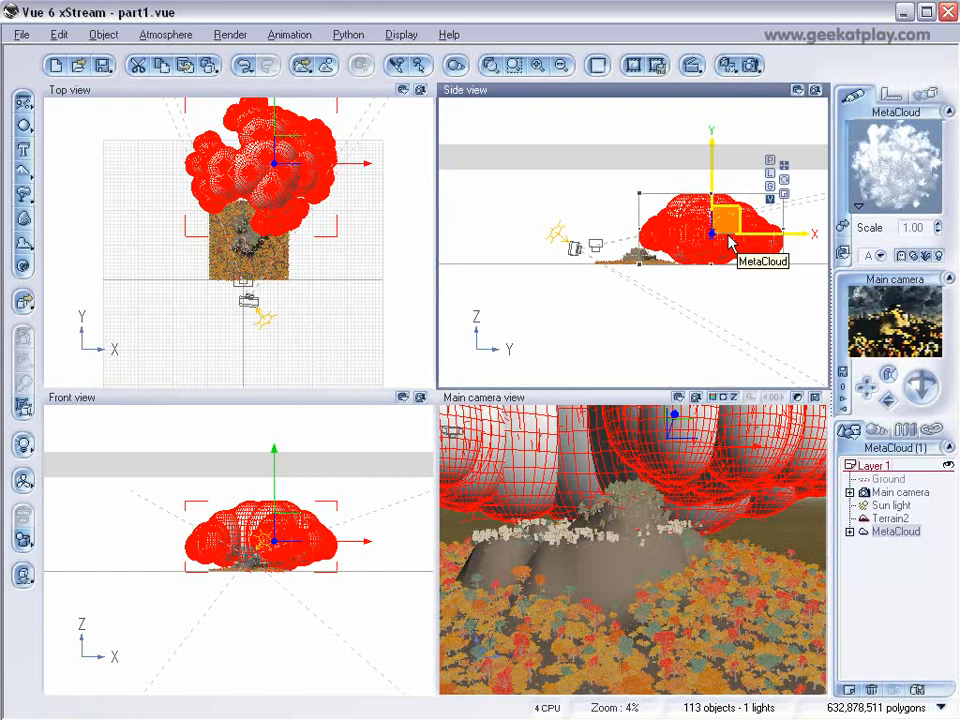
{"action": "mouse_move", "coordinate": [706, 232]}
{"action": "left_mouse_down"}
{"action": "mouse_move", "coordinate": [712, 218]}
{"action": "mouse_move", "coordinate": [700, 225]}
{"action": "left_mouse_up"}
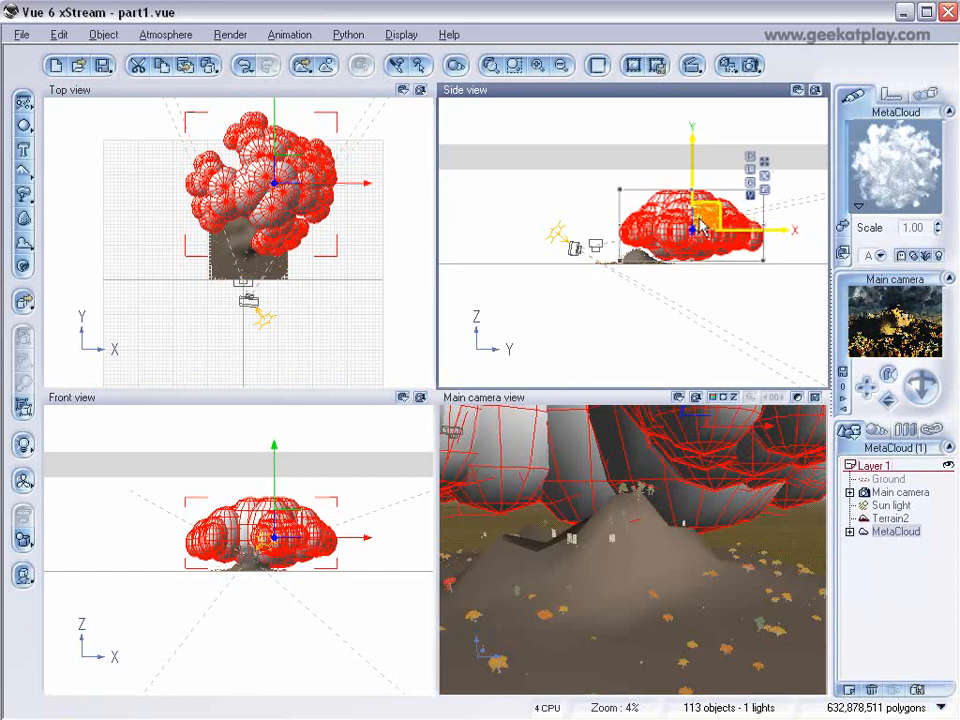
Step: Set the preset render quality to Final at 640x480 and start rendering the scene
{"action": "left_click", "coordinate": [750, 65]}
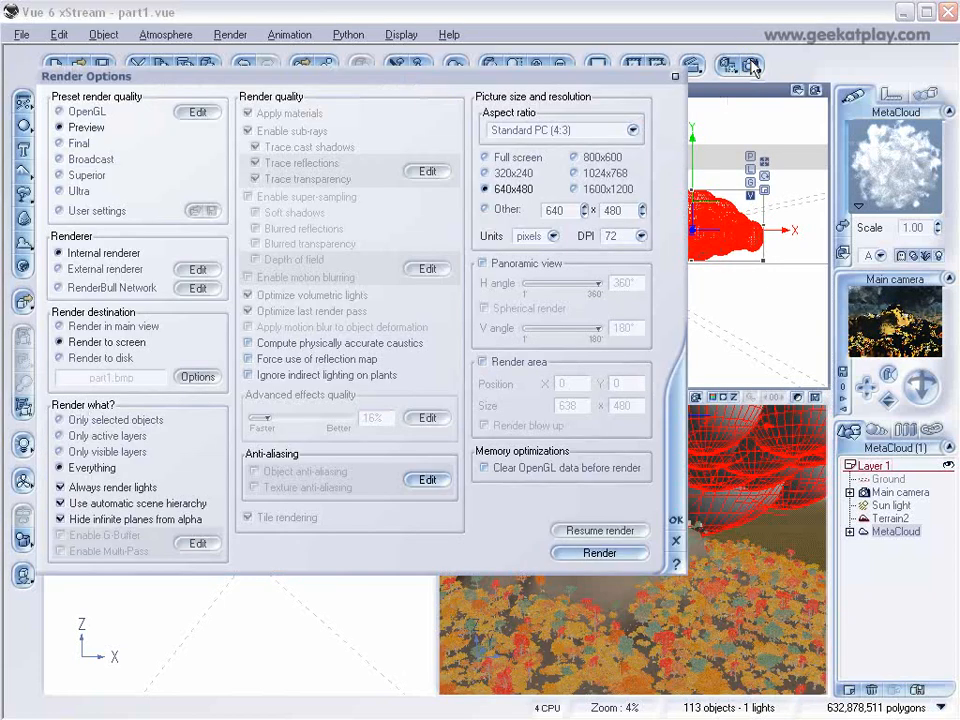
{"action": "left_click", "coordinate": [75, 143]}
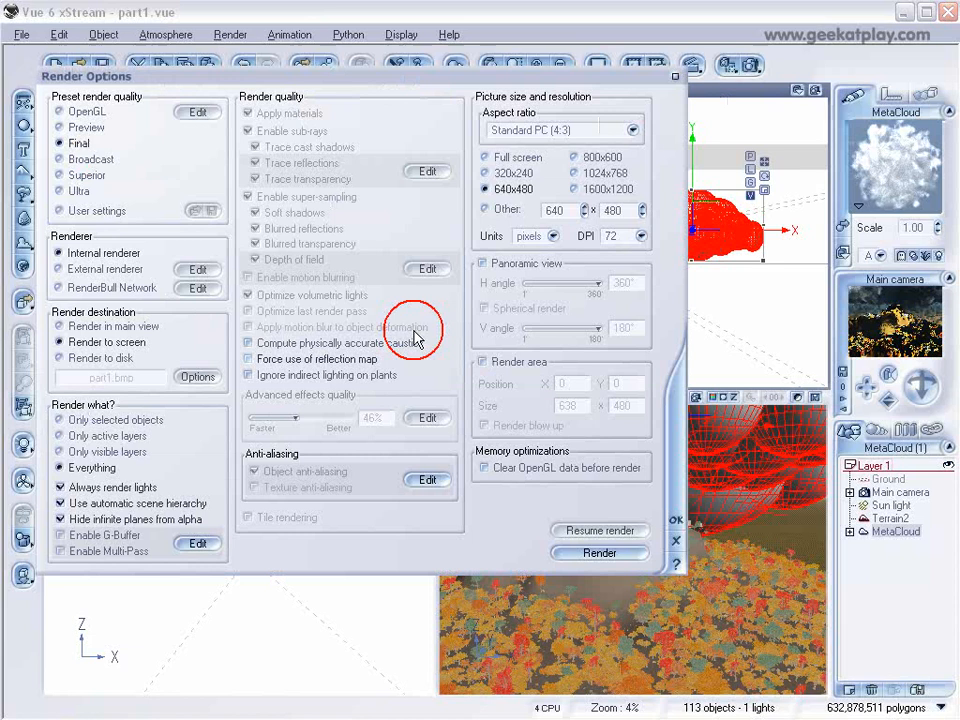
{"action": "left_click", "coordinate": [676, 519]}
{"action": "left_click", "coordinate": [750, 65]}
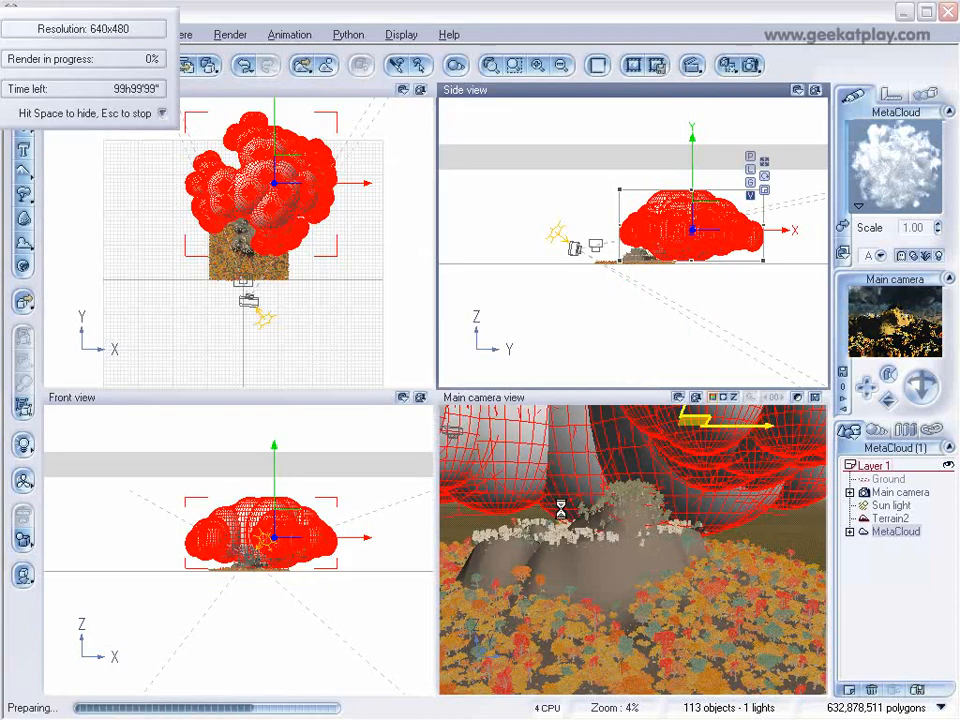